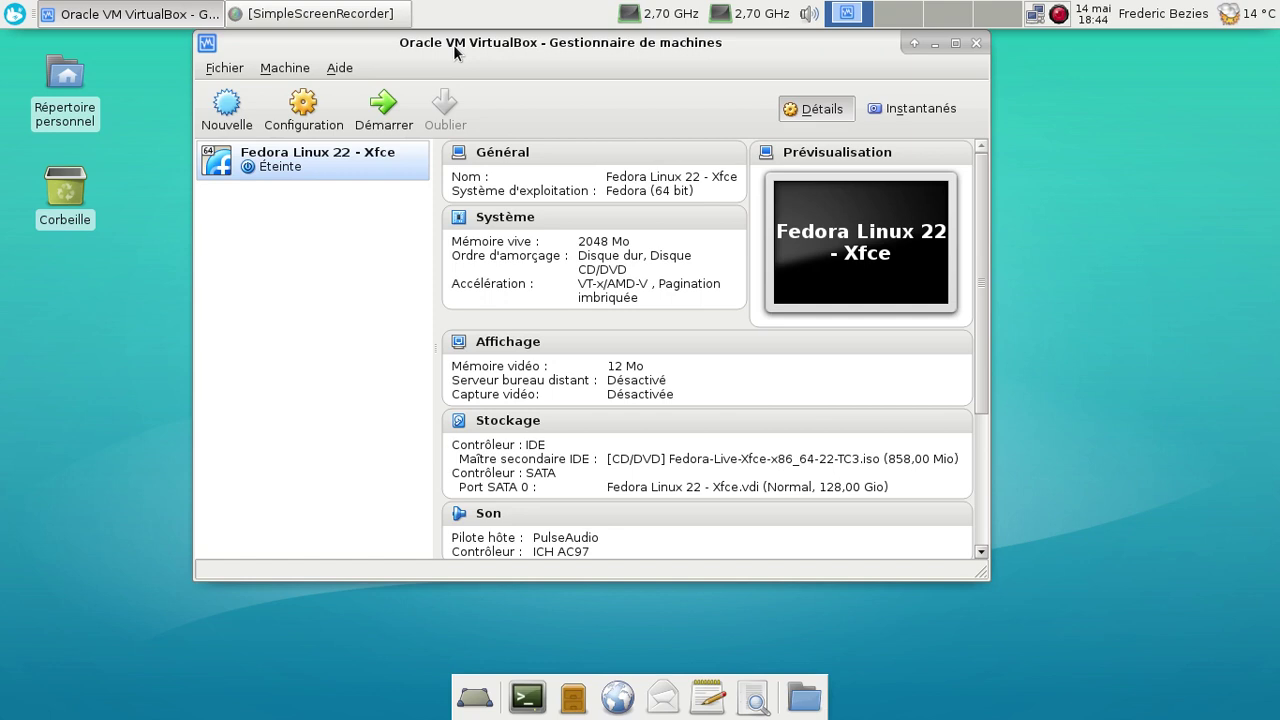
Start the Fedora Linux 22 - Xfce virtual machine in VirtualBox.
click(385, 100)
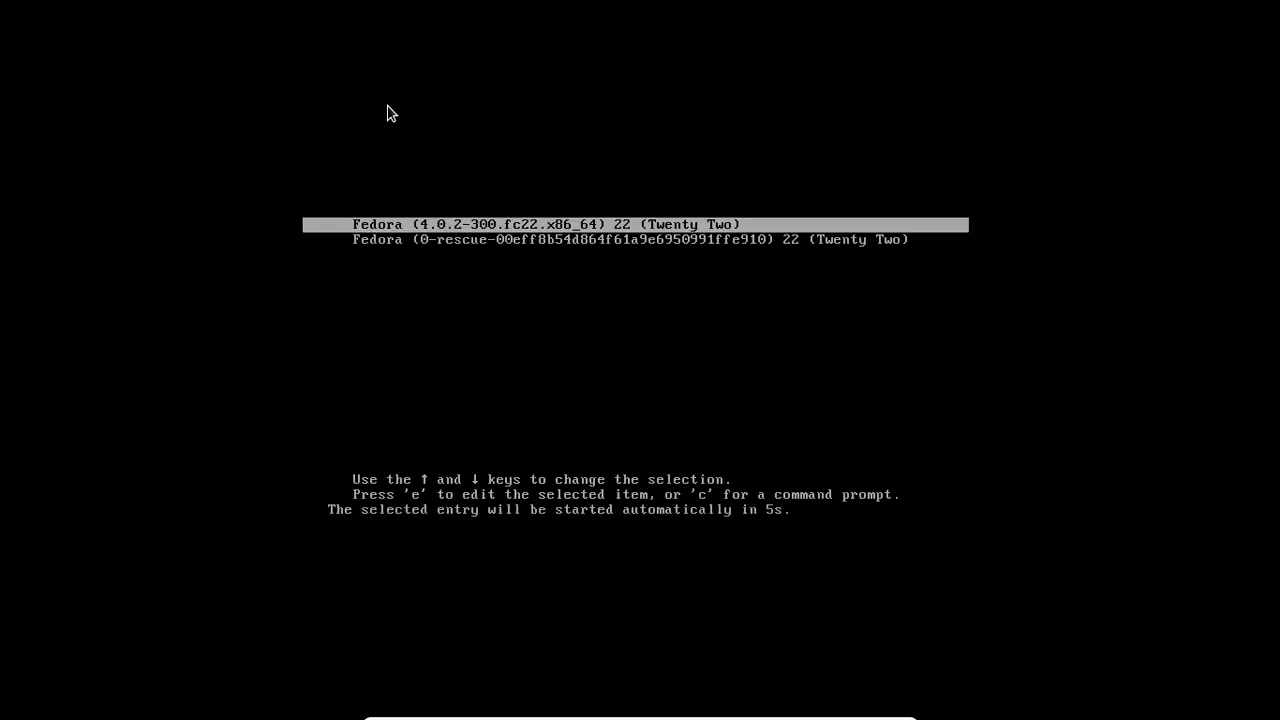
Boot the default GRUB entry and log in with the account password.
key(Return)
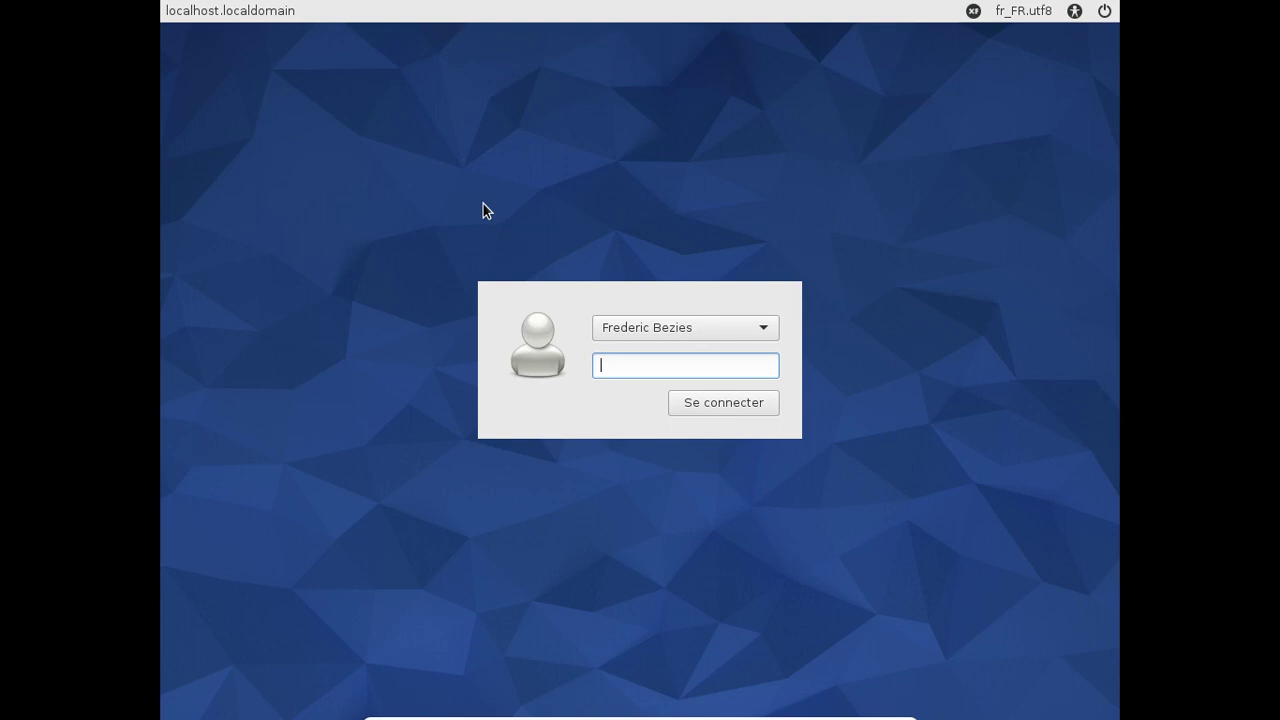
text(********)
key(Return)
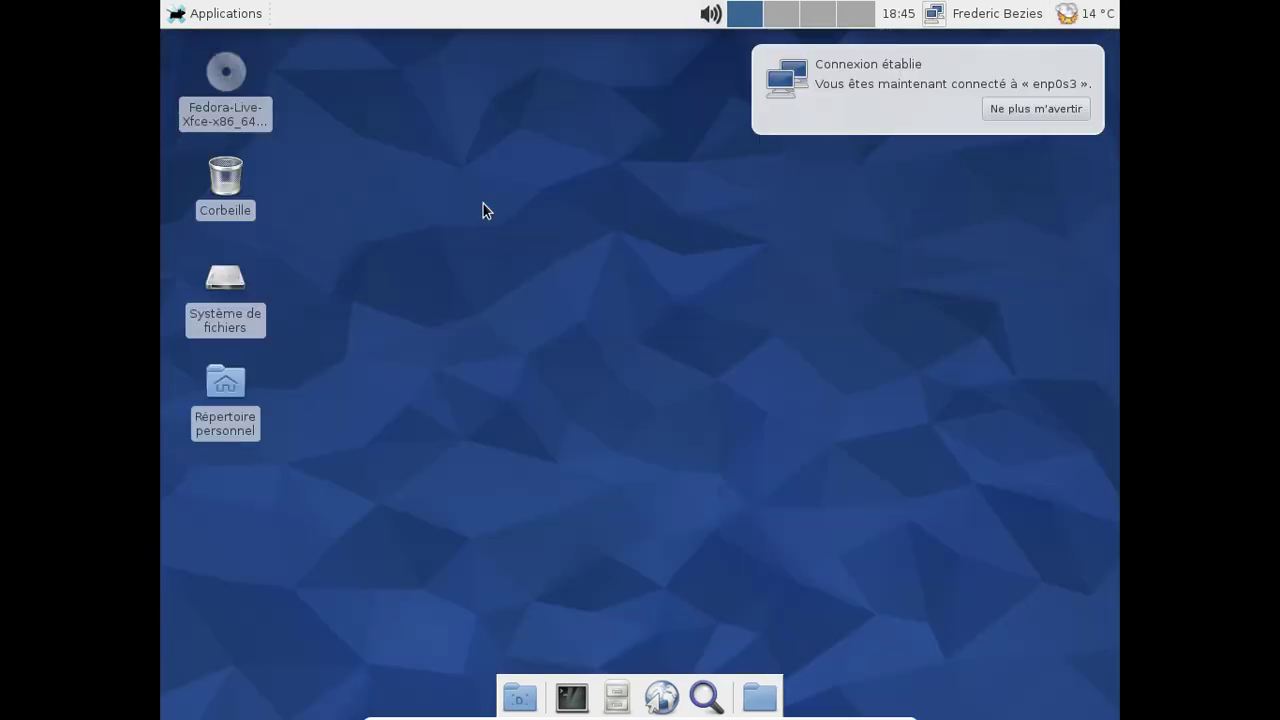
click(1084, 55)
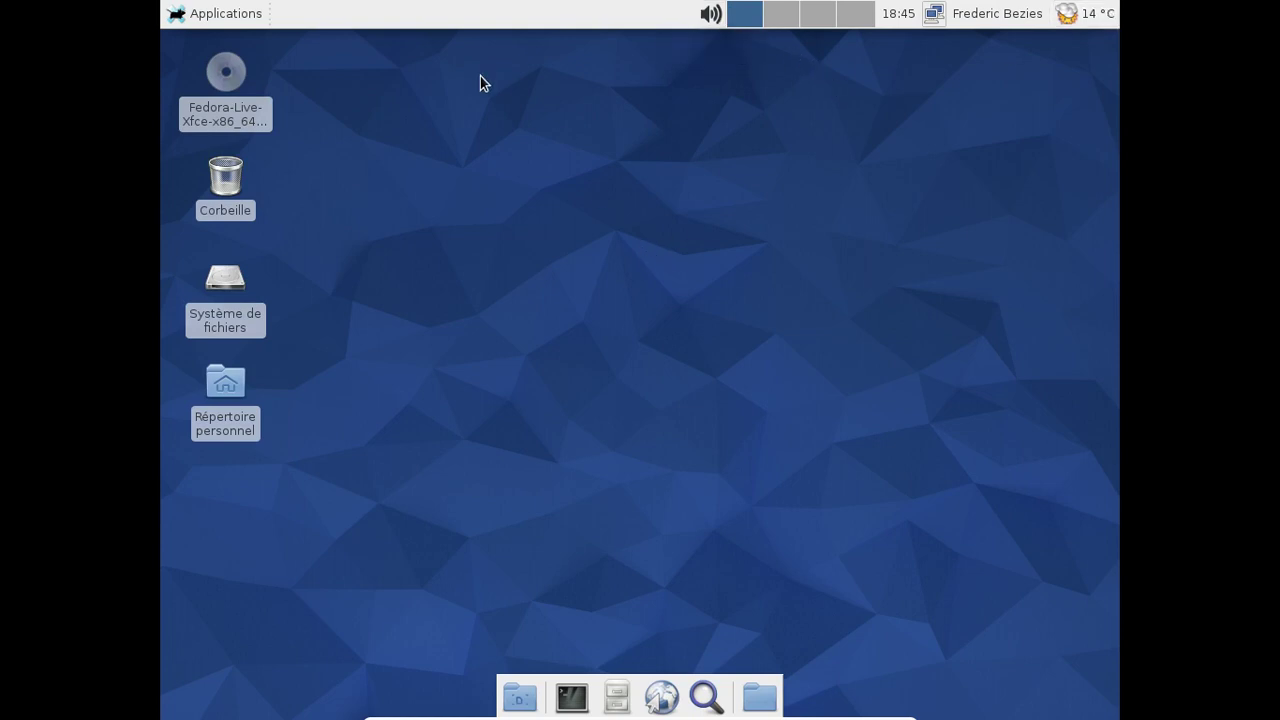
click(226, 14)
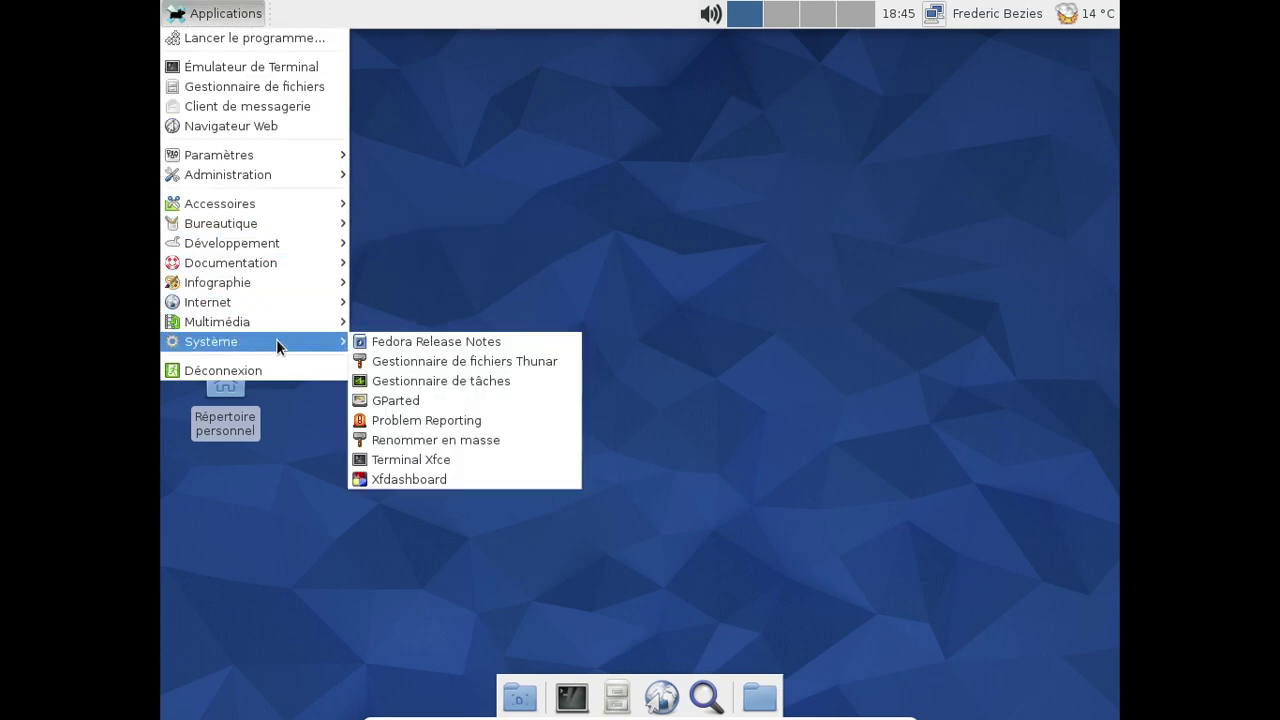
mouse_move(286, 263)
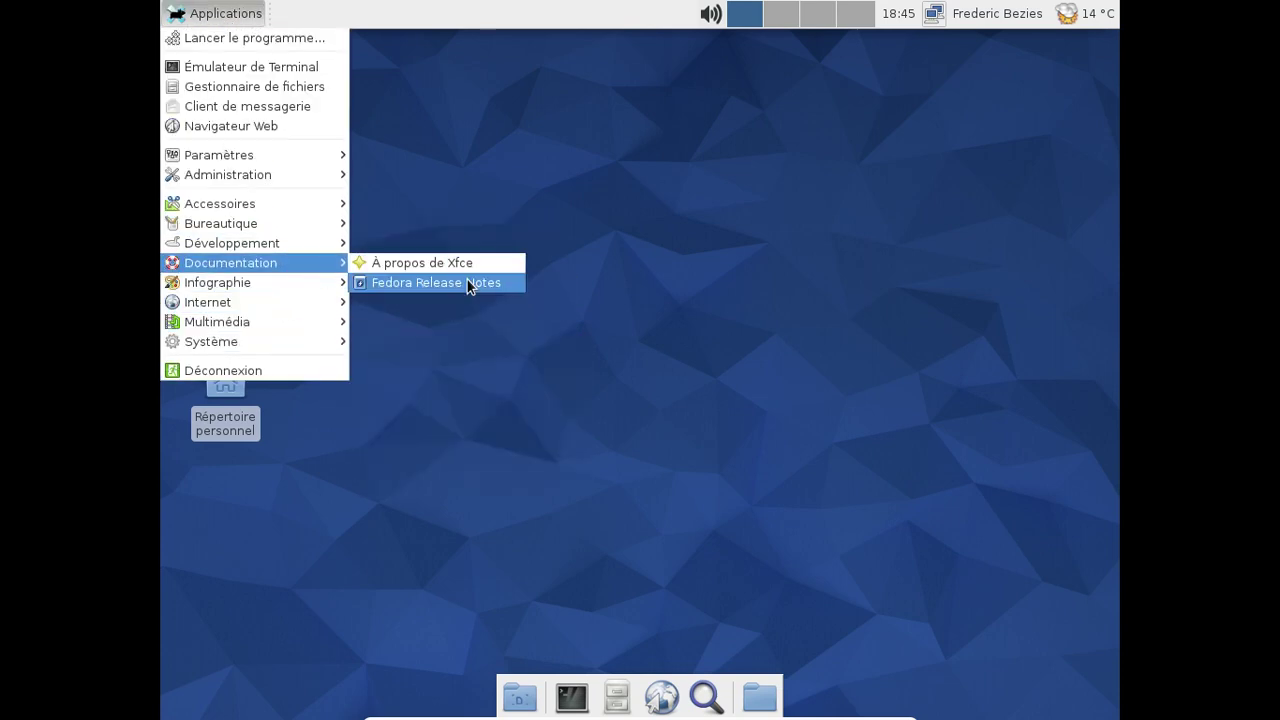
click(460, 263)
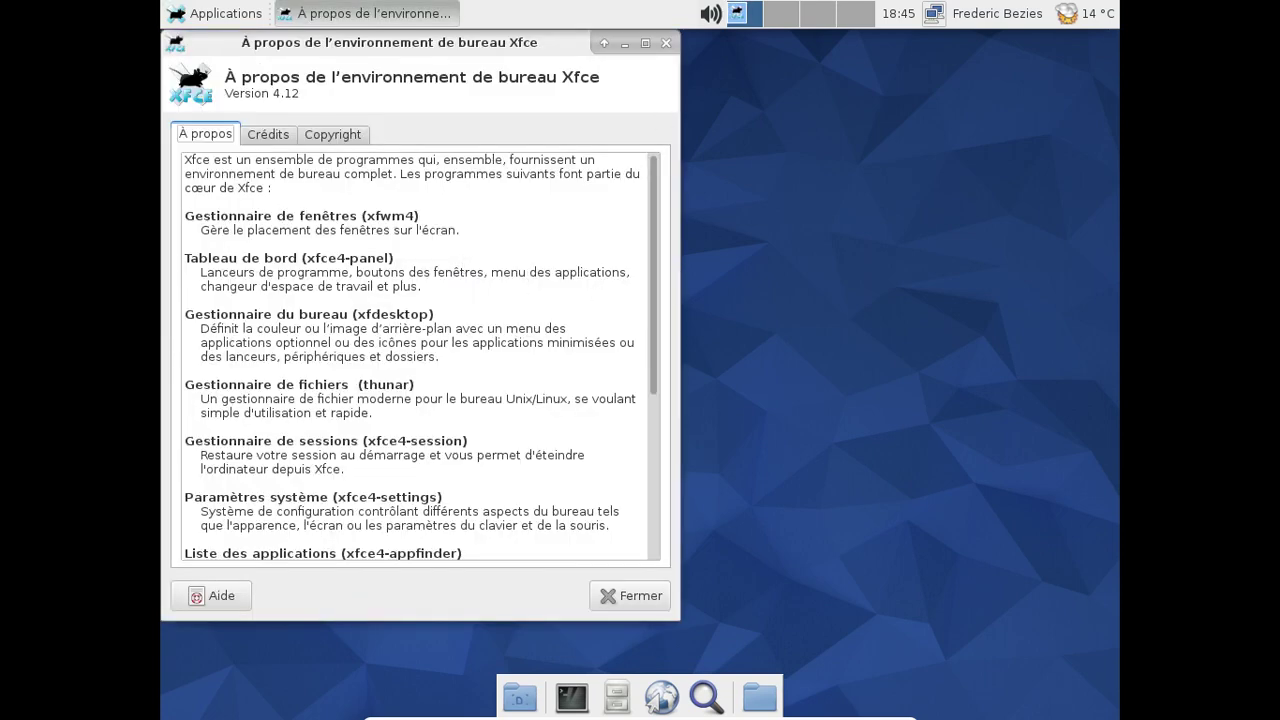
click(667, 44)
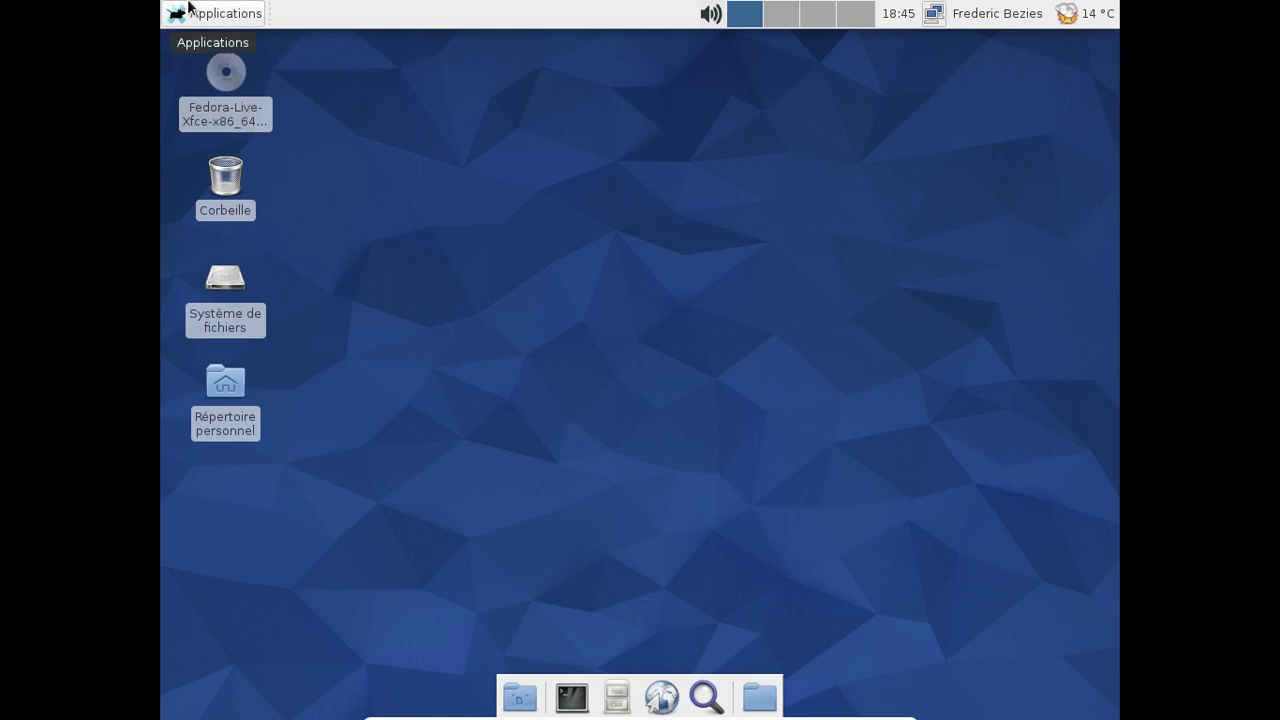
click(237, 14)
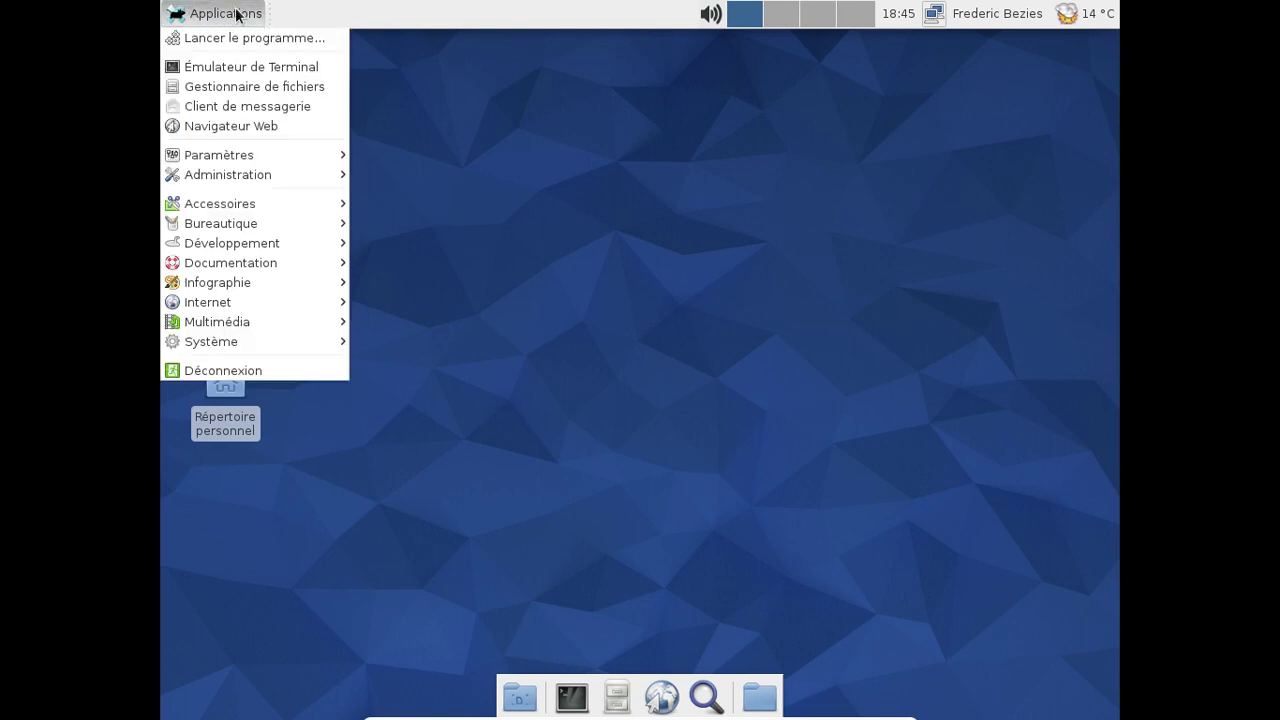
mouse_move(300, 200)
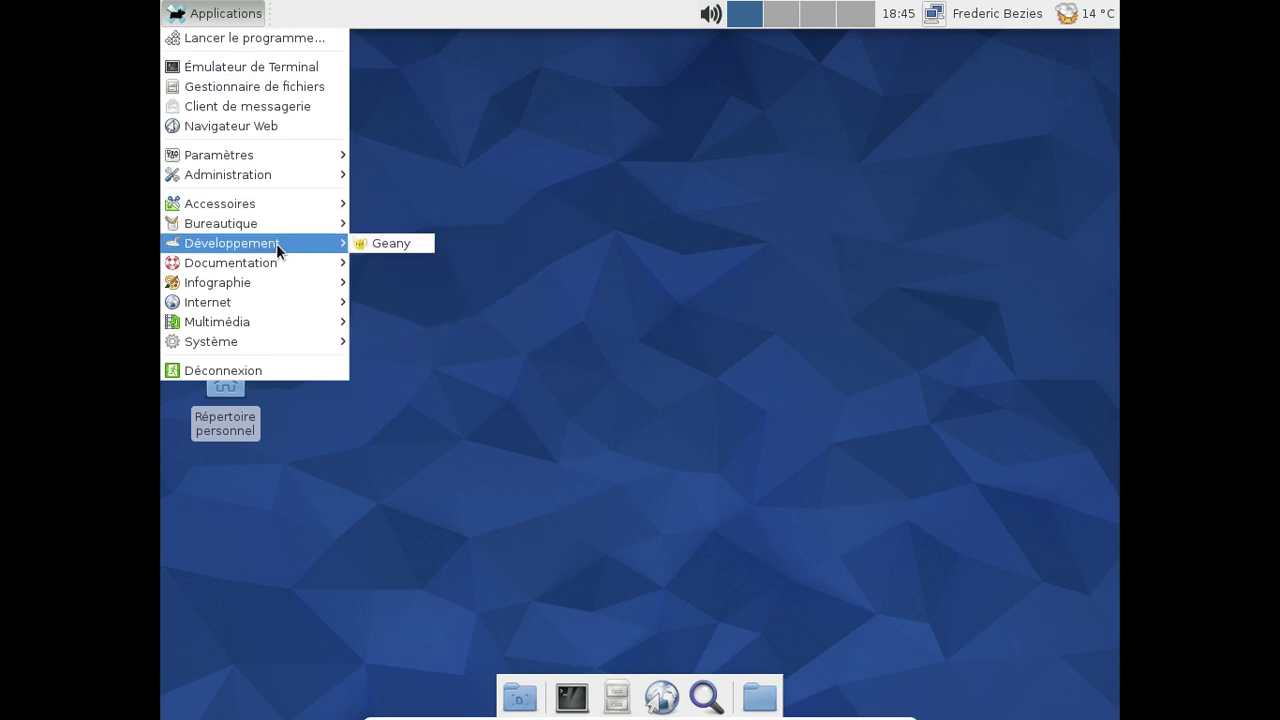
mouse_move(268, 258)
mouse_move(258, 287)
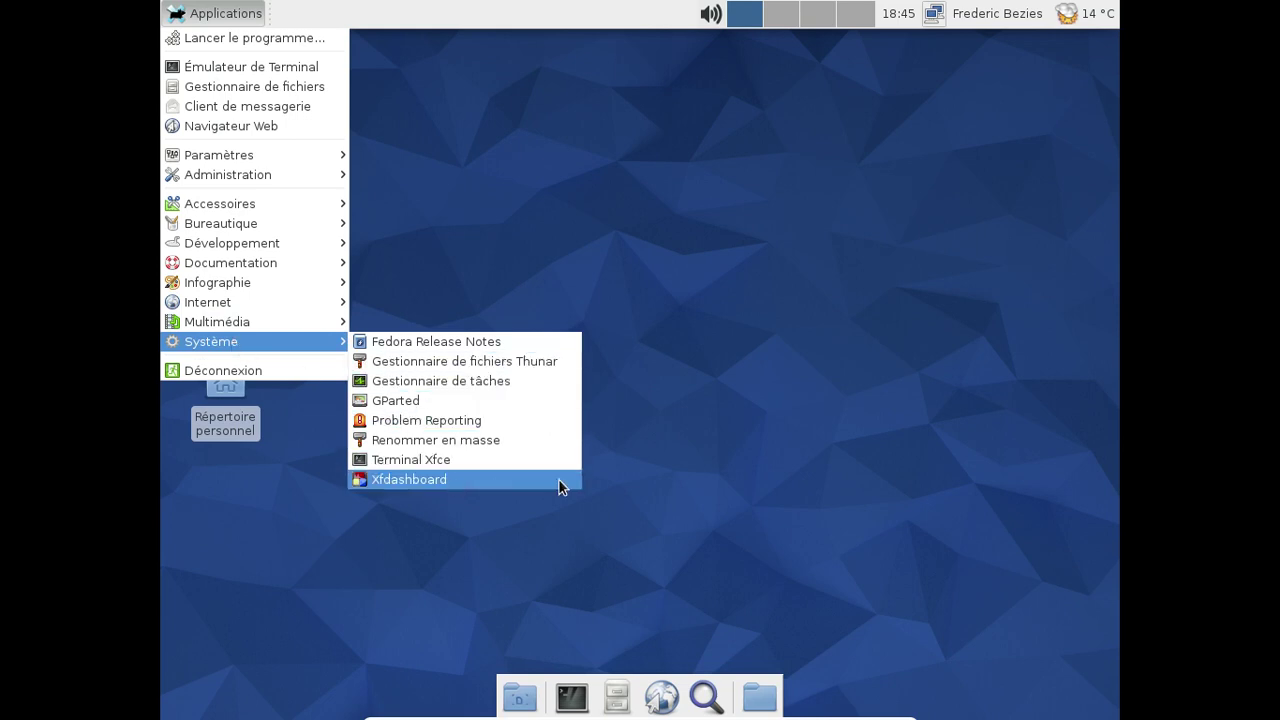
click(848, 274)
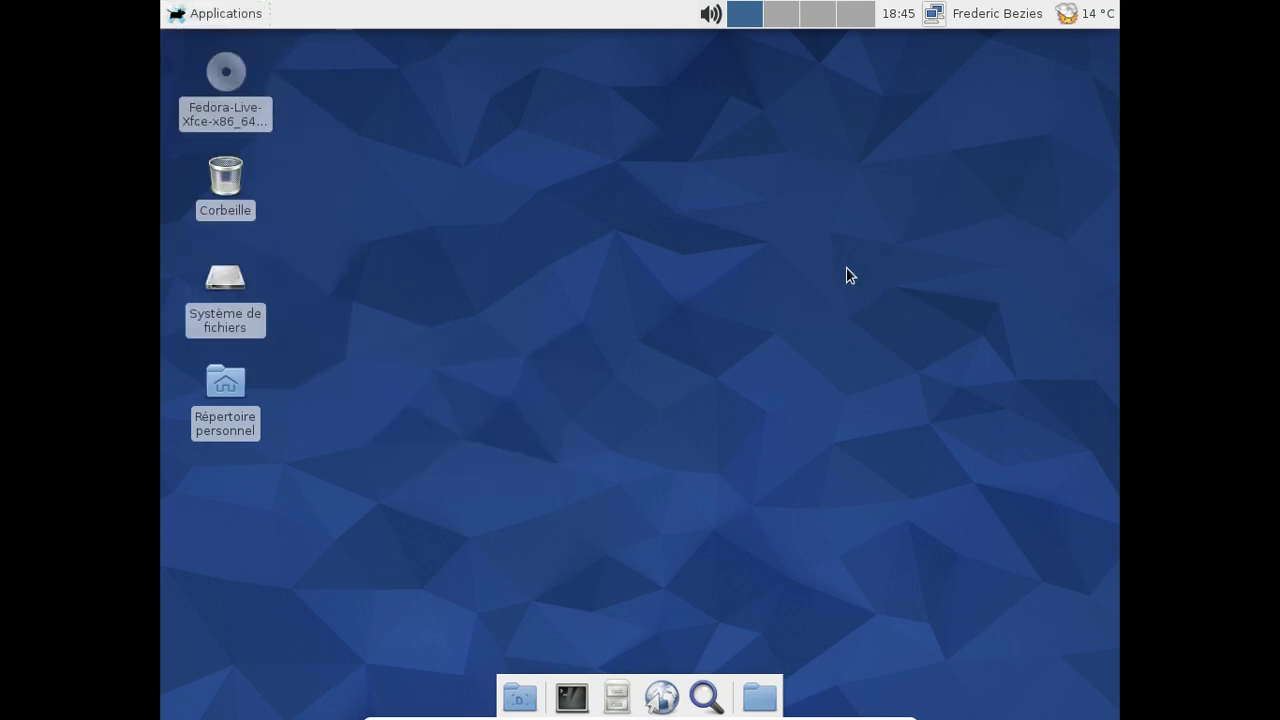
Open the home folder in Thunar and add Documents and Images as side panel shortcuts.
click(617, 692)
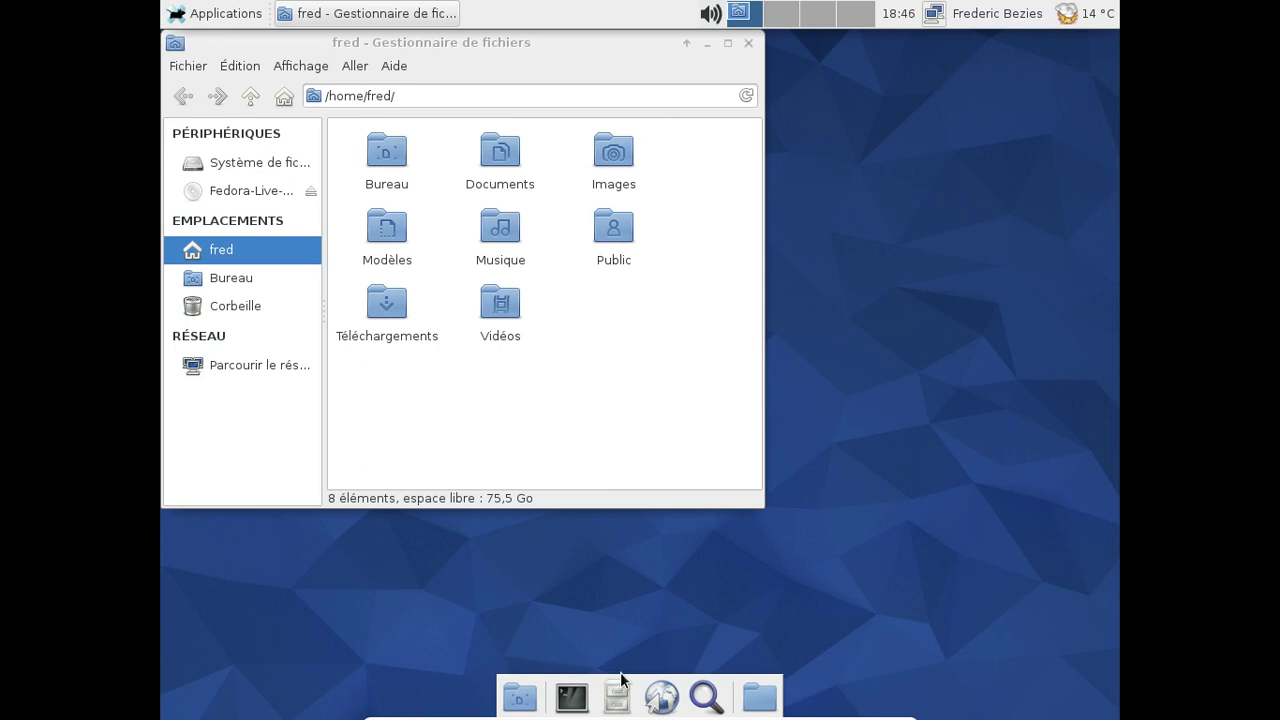
right_click(498, 170)
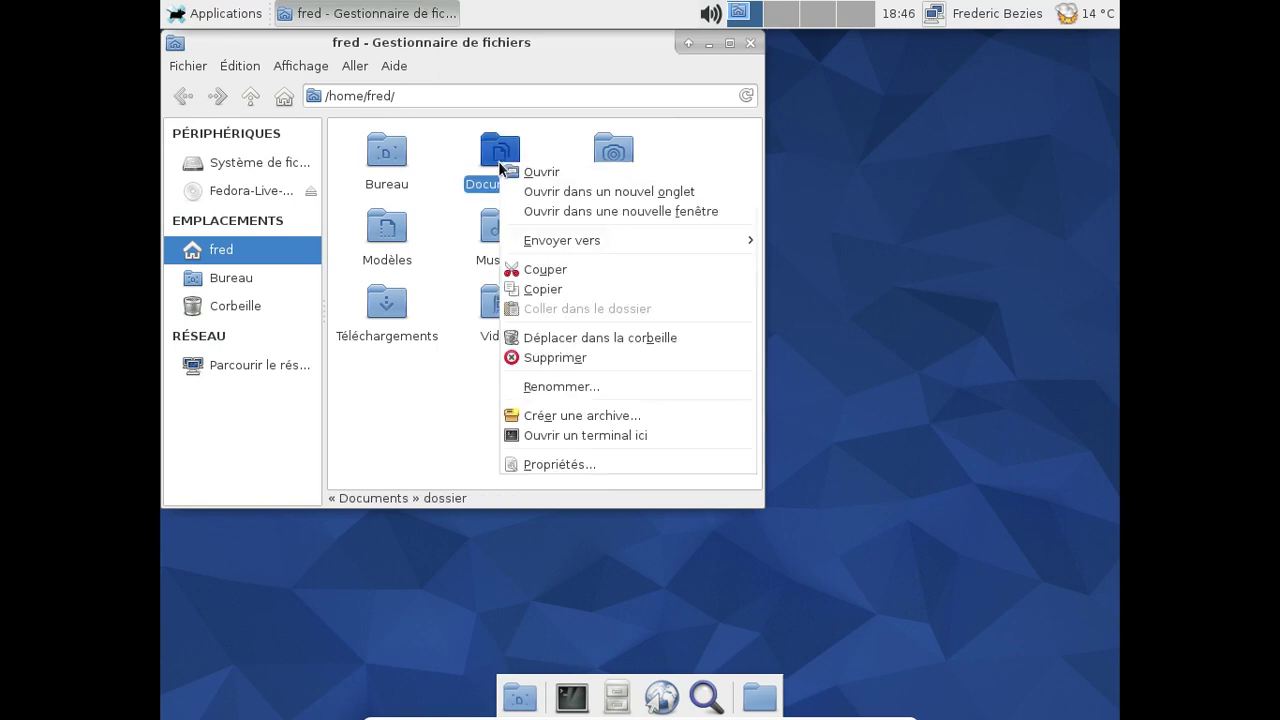
mouse_move(617, 245)
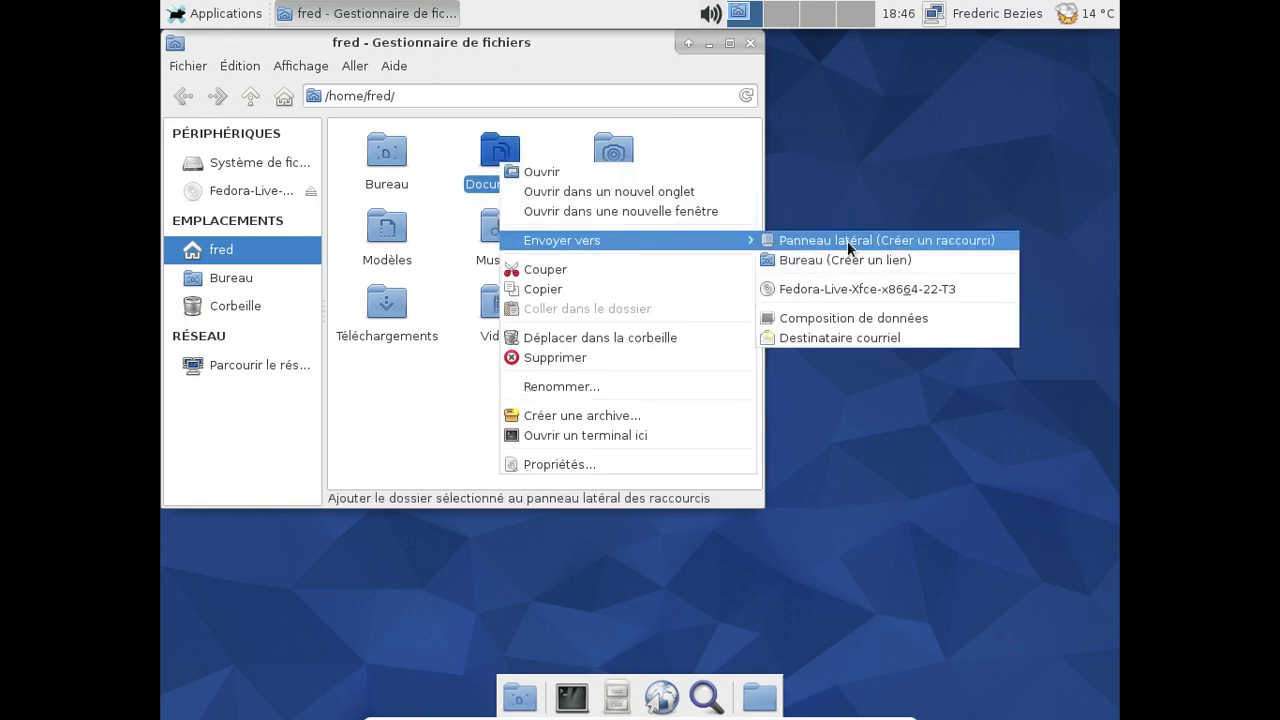
click(848, 247)
click(628, 170)
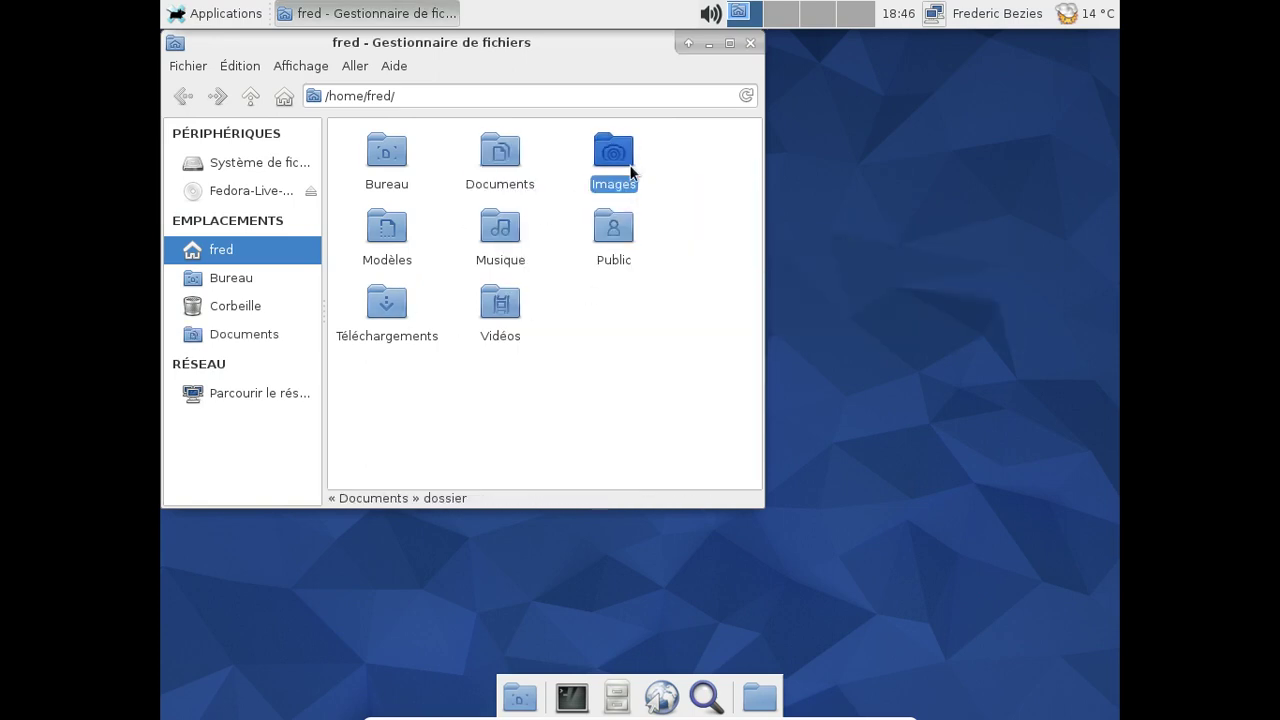
right_click(630, 172)
mouse_move(716, 243)
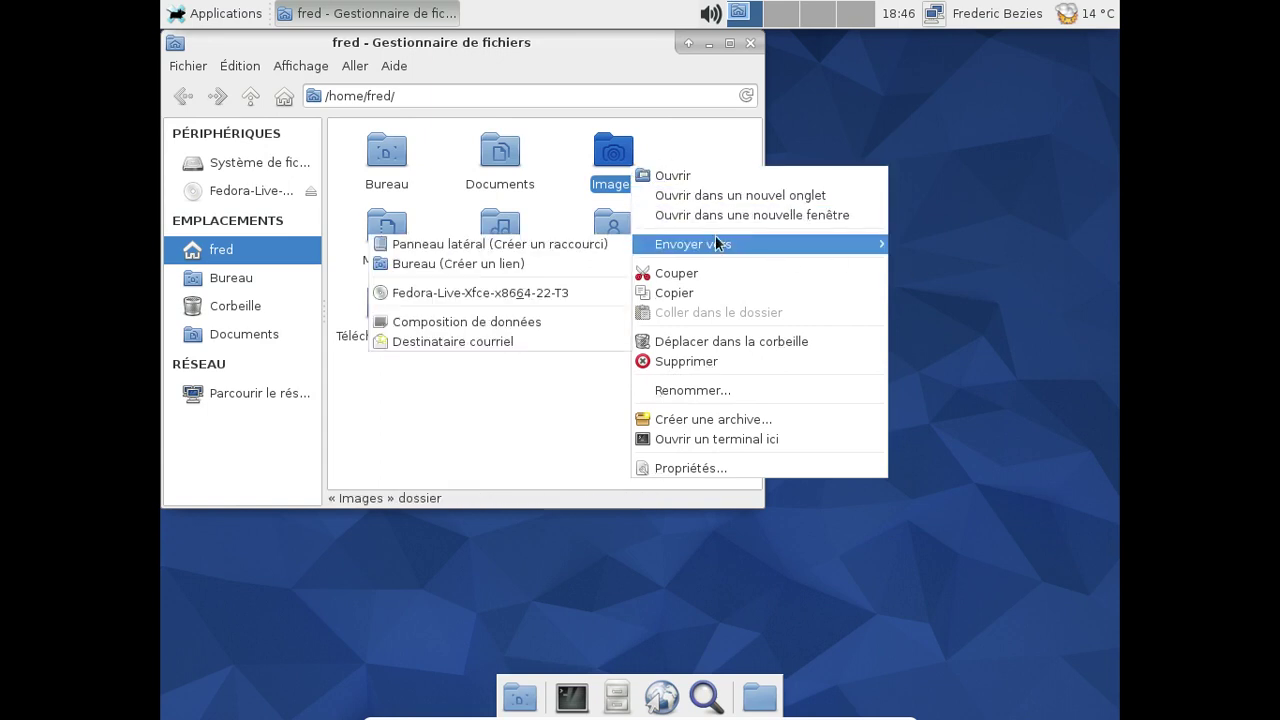
click(545, 247)
Move the Images and Documents shortcuts higher and add a Musique shortcut below them.
click(233, 307)
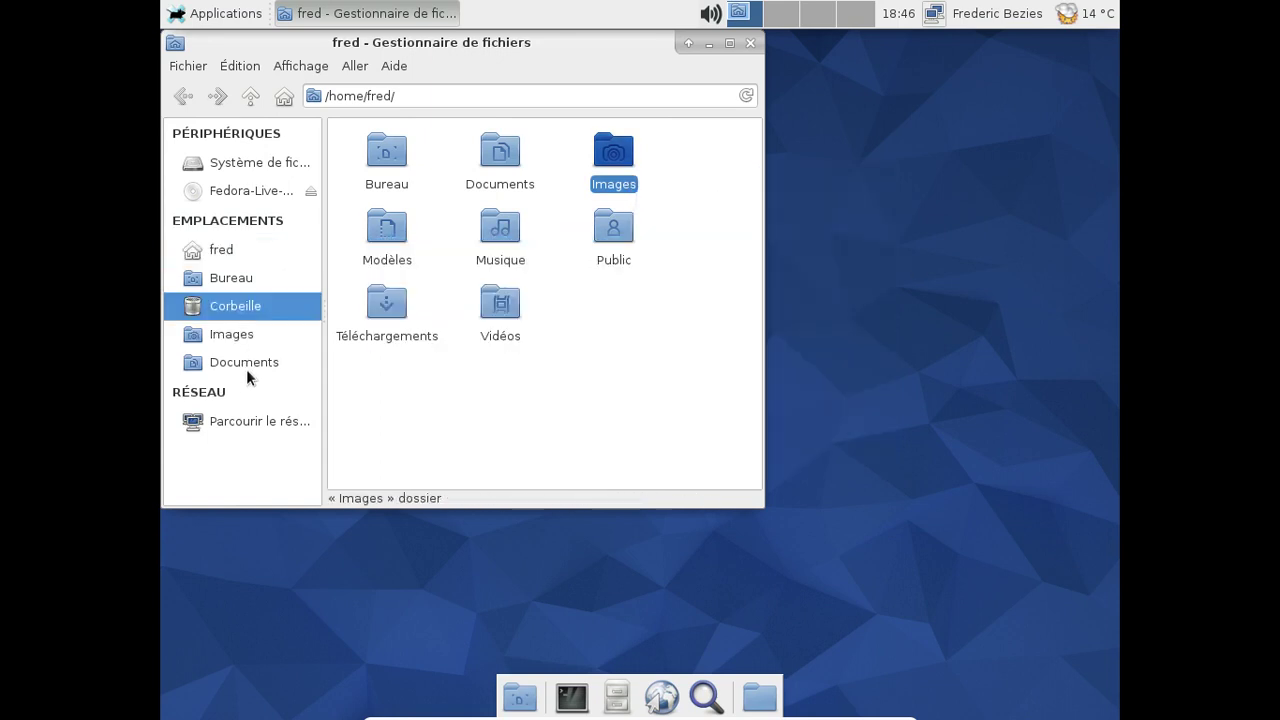
drag(234, 342, 260, 277)
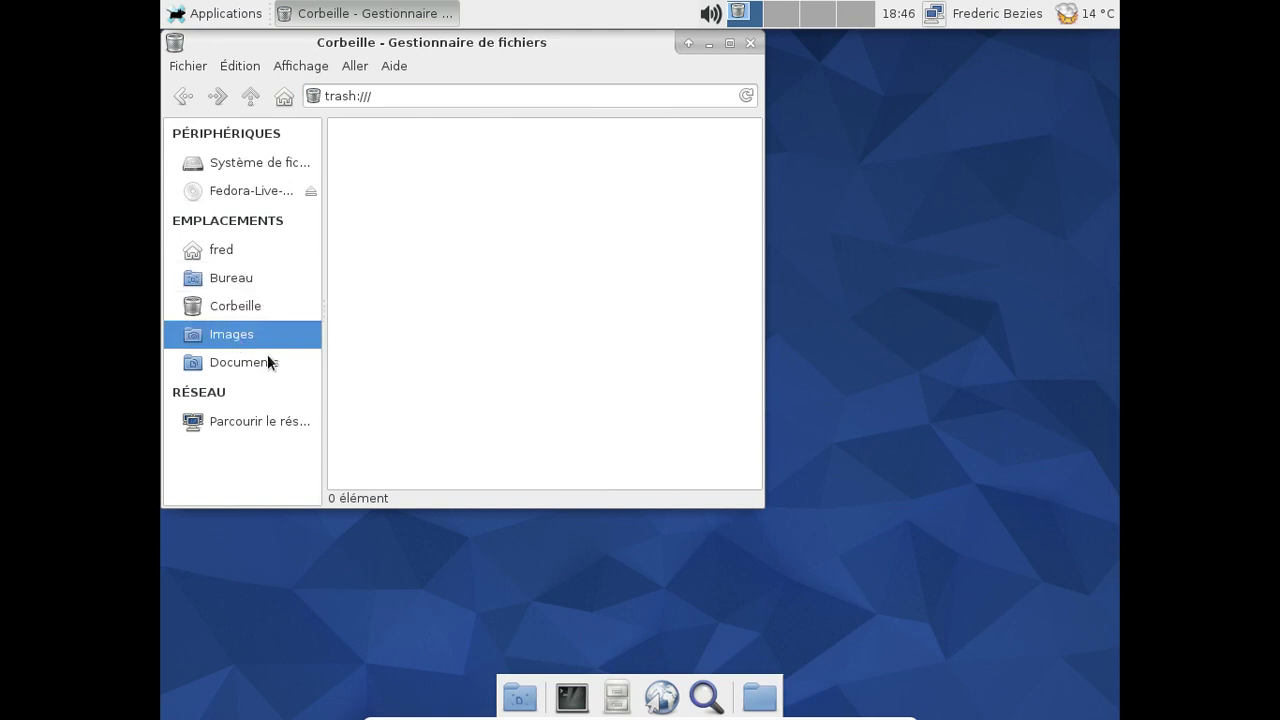
drag(264, 362, 257, 272)
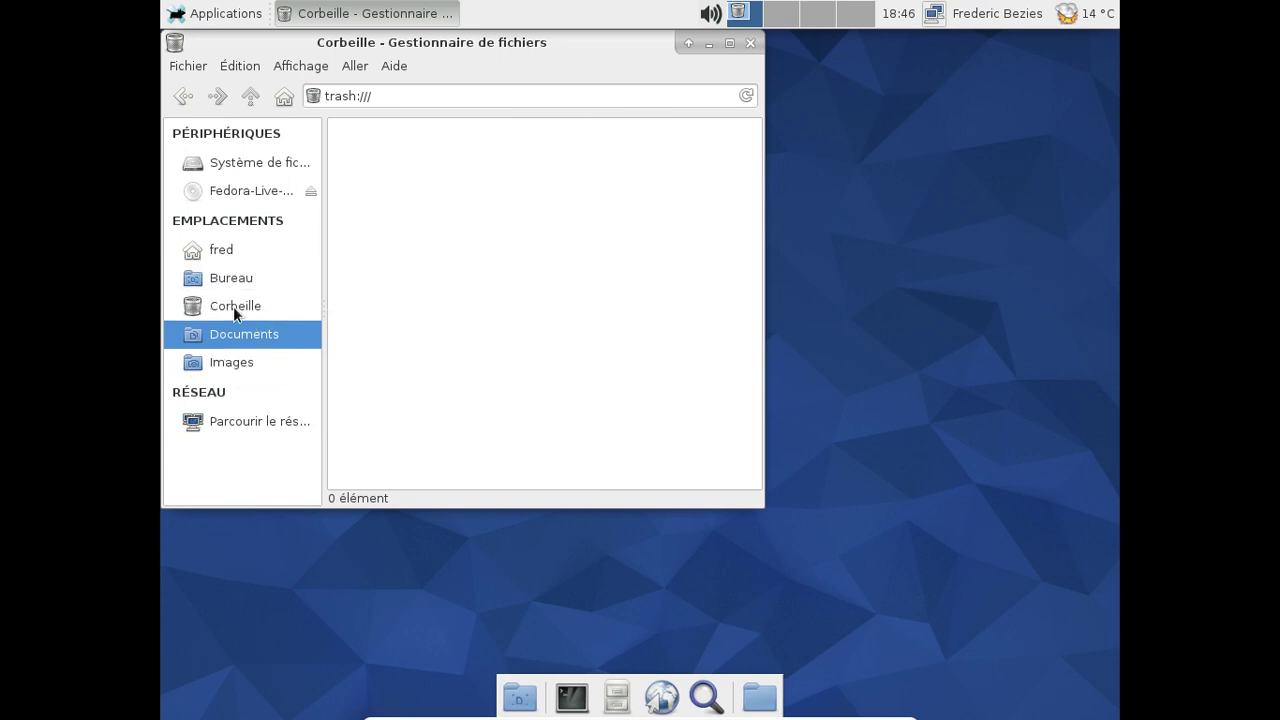
click(246, 255)
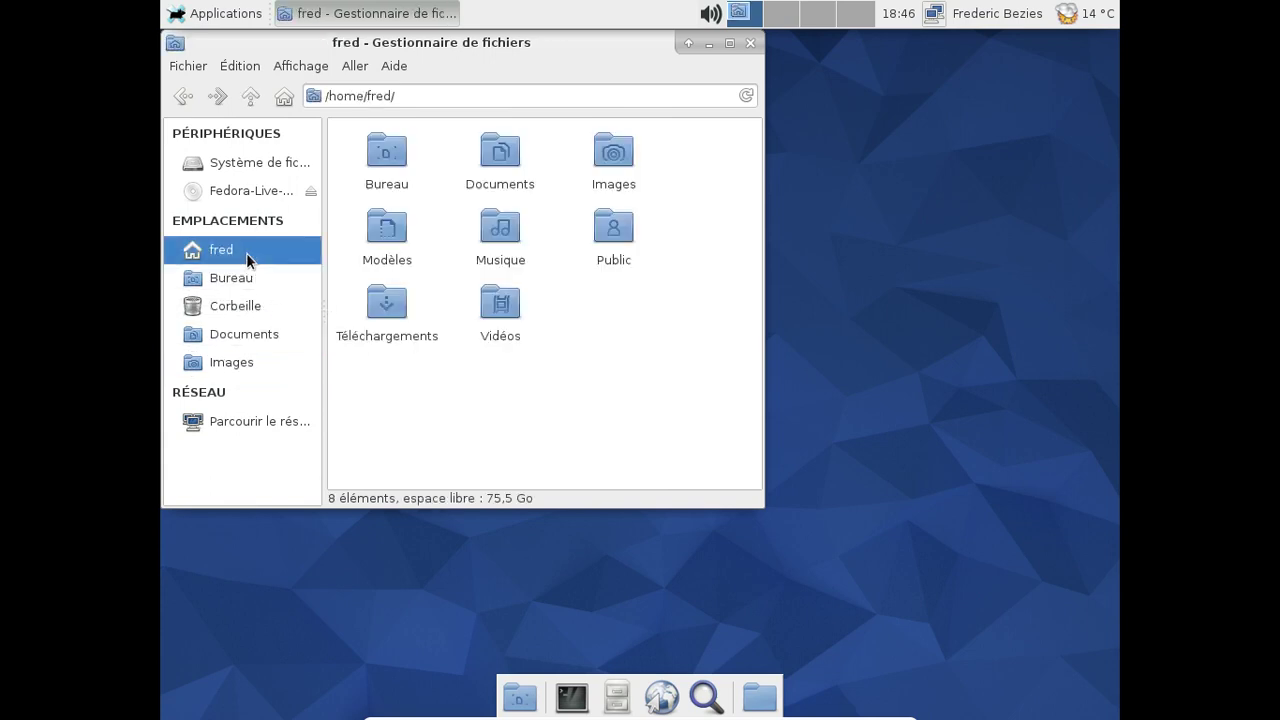
right_click(507, 230)
mouse_move(750, 304)
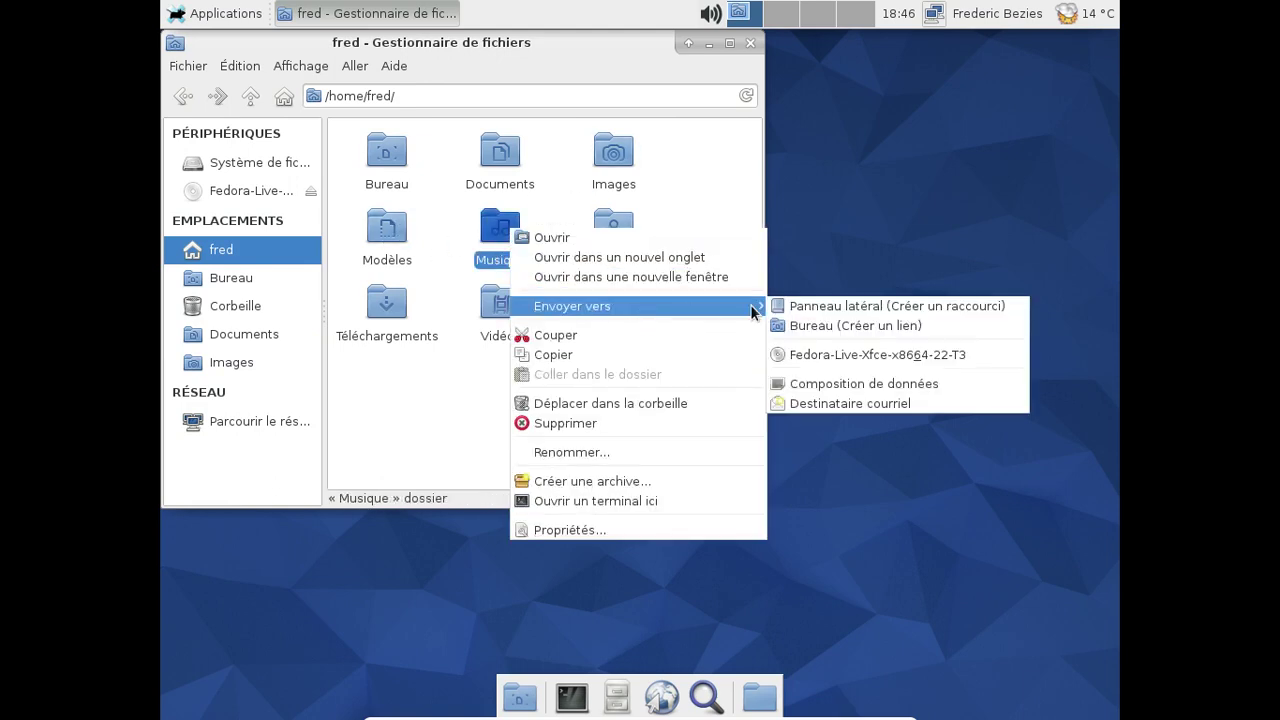
click(824, 306)
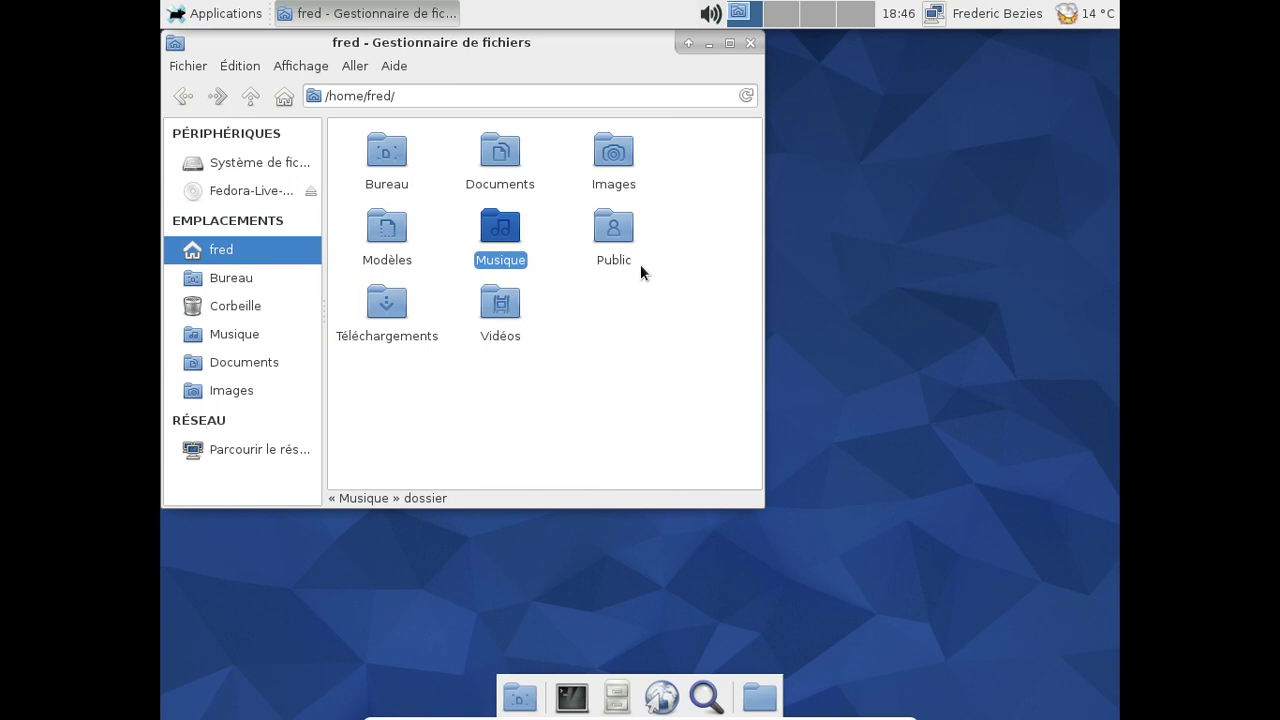
drag(240, 362, 238, 329)
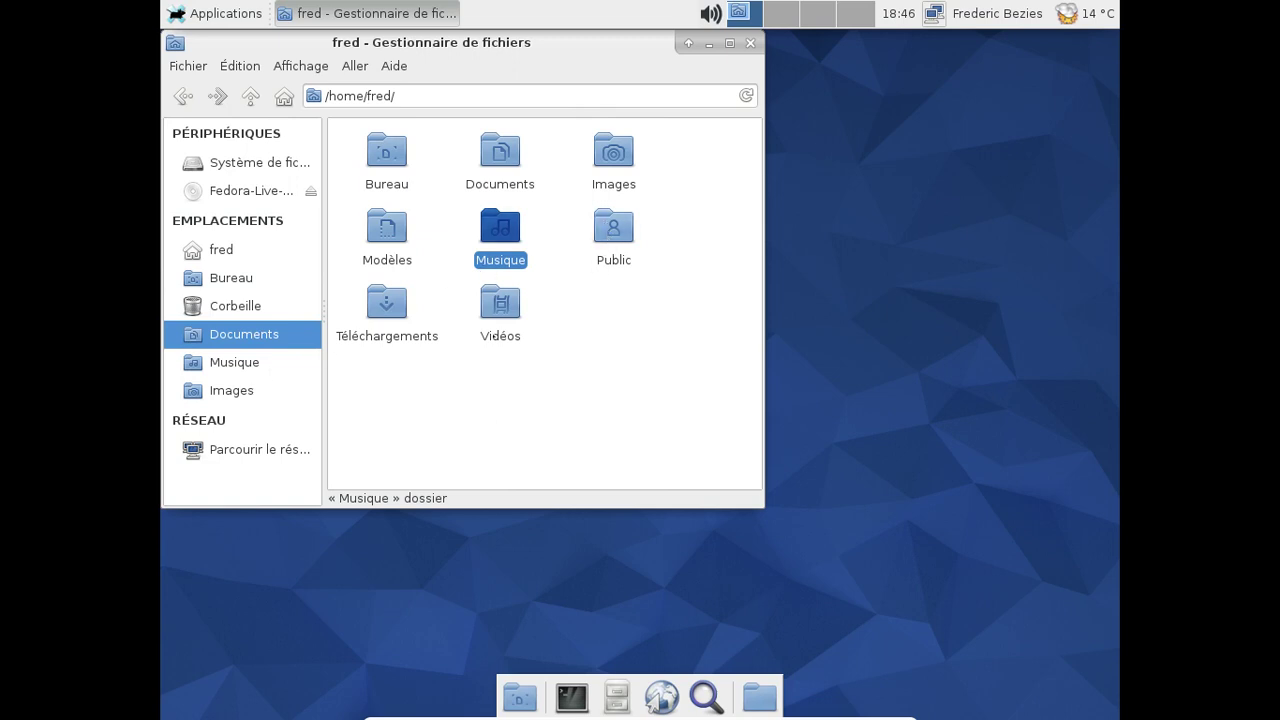
Add Téléchargements and Vidéos shortcuts, placing them below Images in order.
right_click(401, 317)
mouse_move(566, 392)
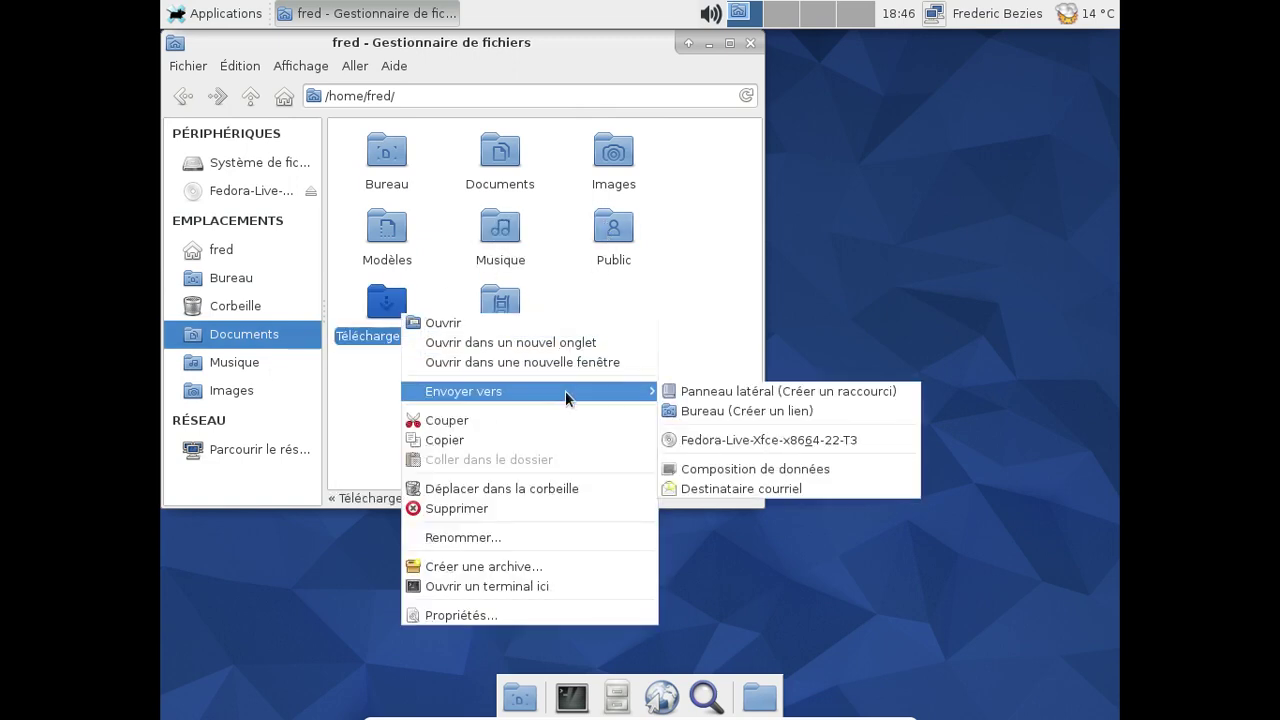
click(789, 391)
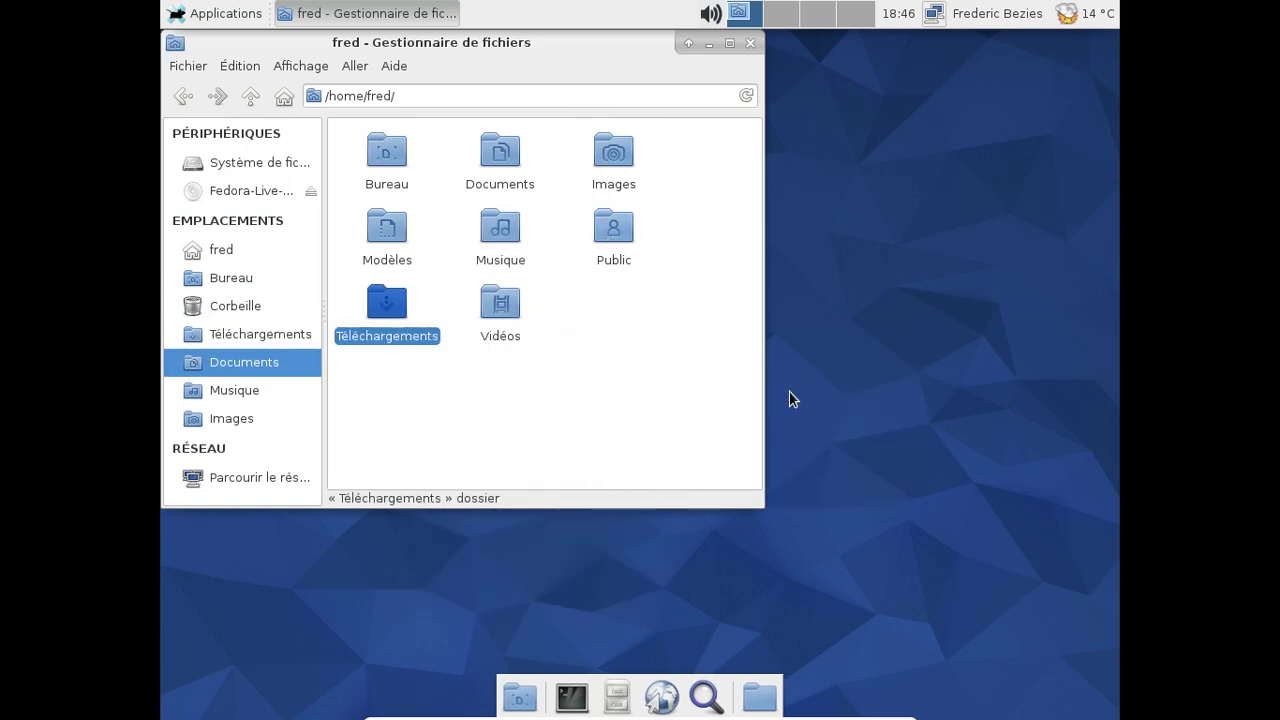
click(273, 337)
drag(273, 337, 292, 436)
right_click(510, 318)
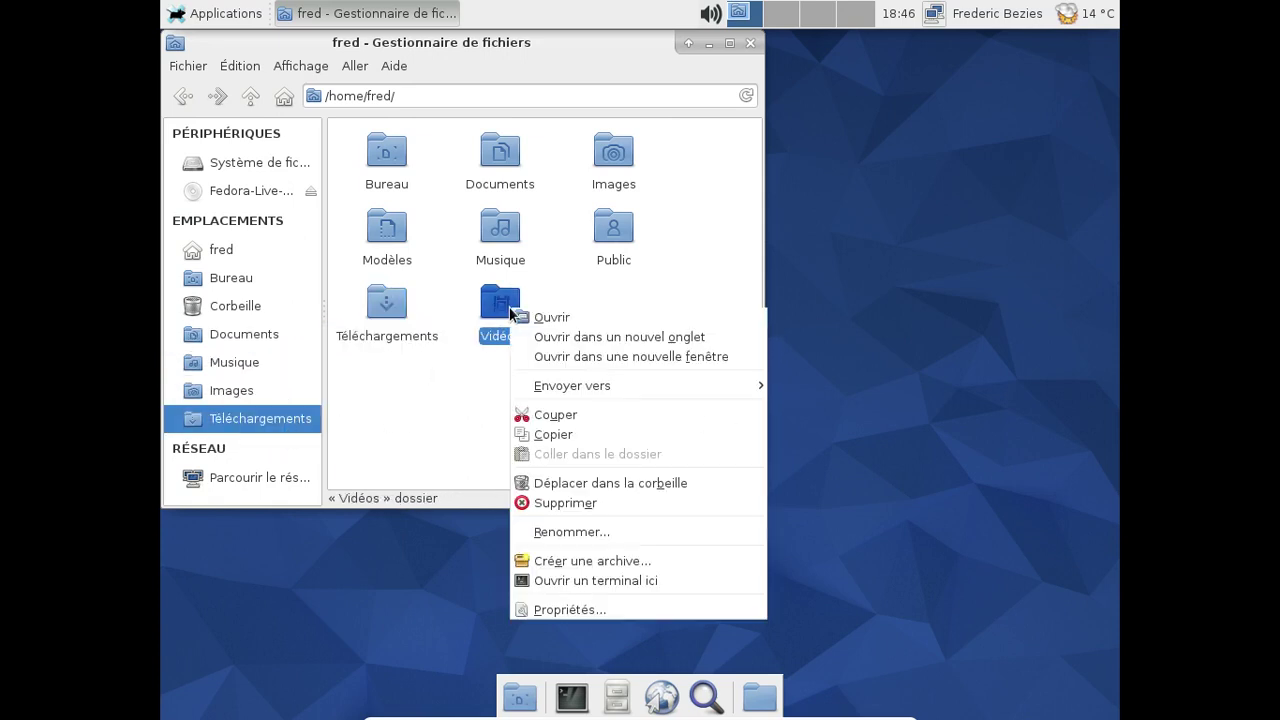
mouse_move(748, 390)
click(816, 384)
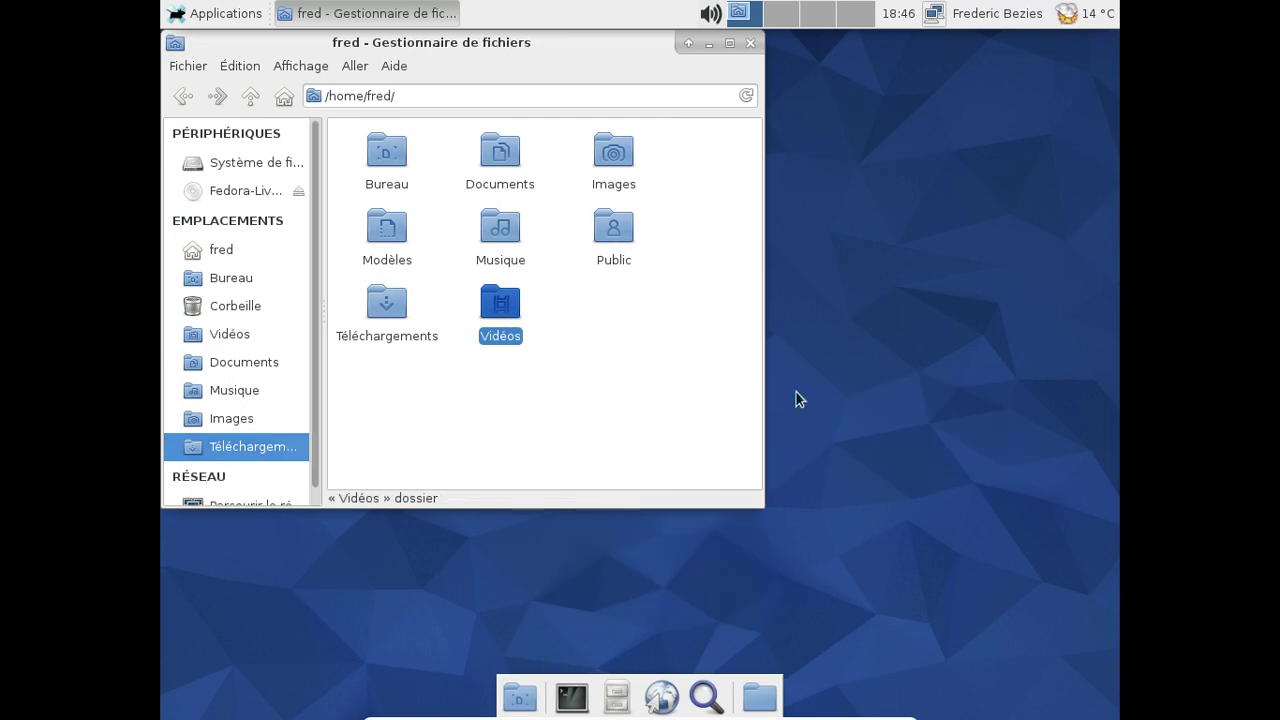
drag(238, 340, 249, 462)
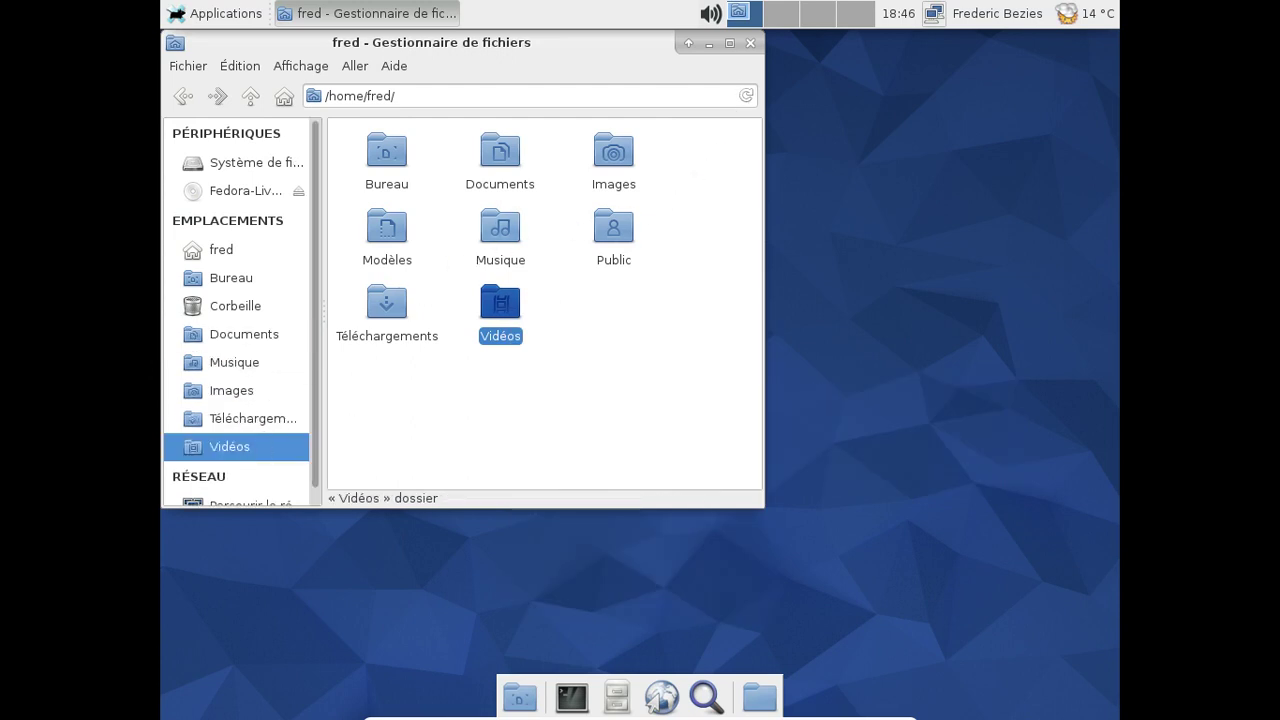
View the About Thunar dialog, then close it and the file manager.
click(392, 68)
click(424, 111)
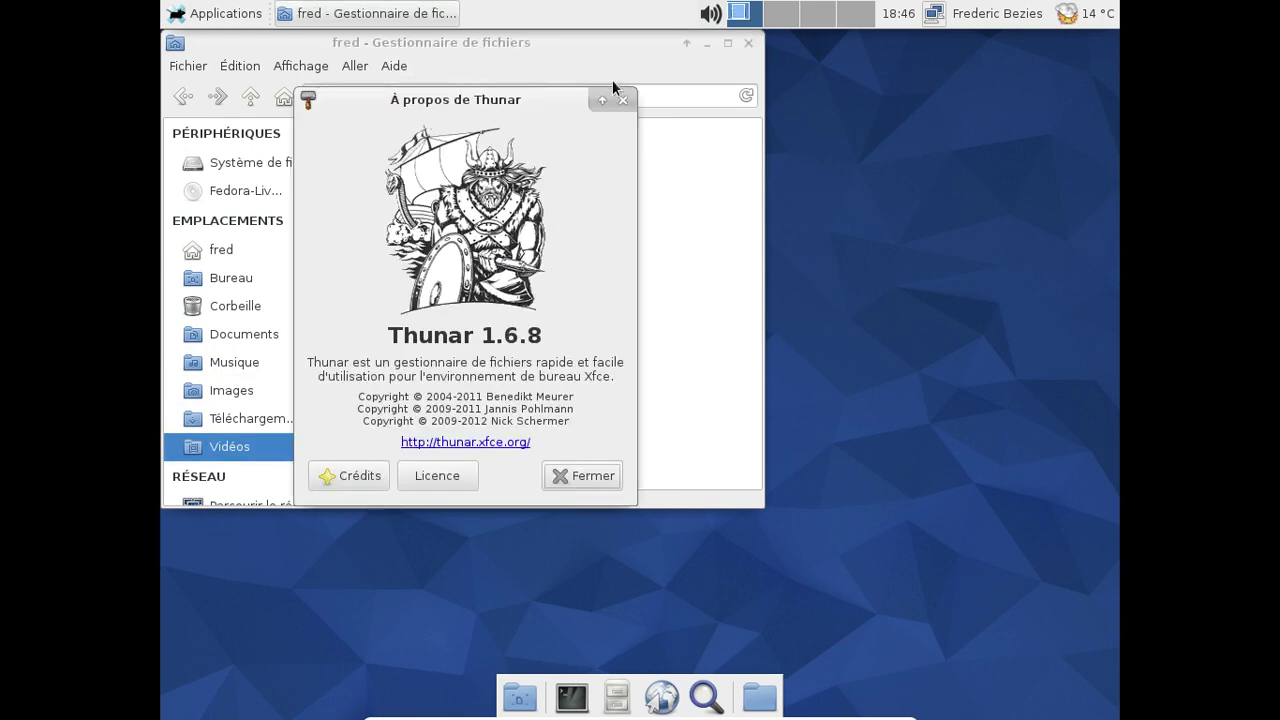
click(622, 100)
click(748, 44)
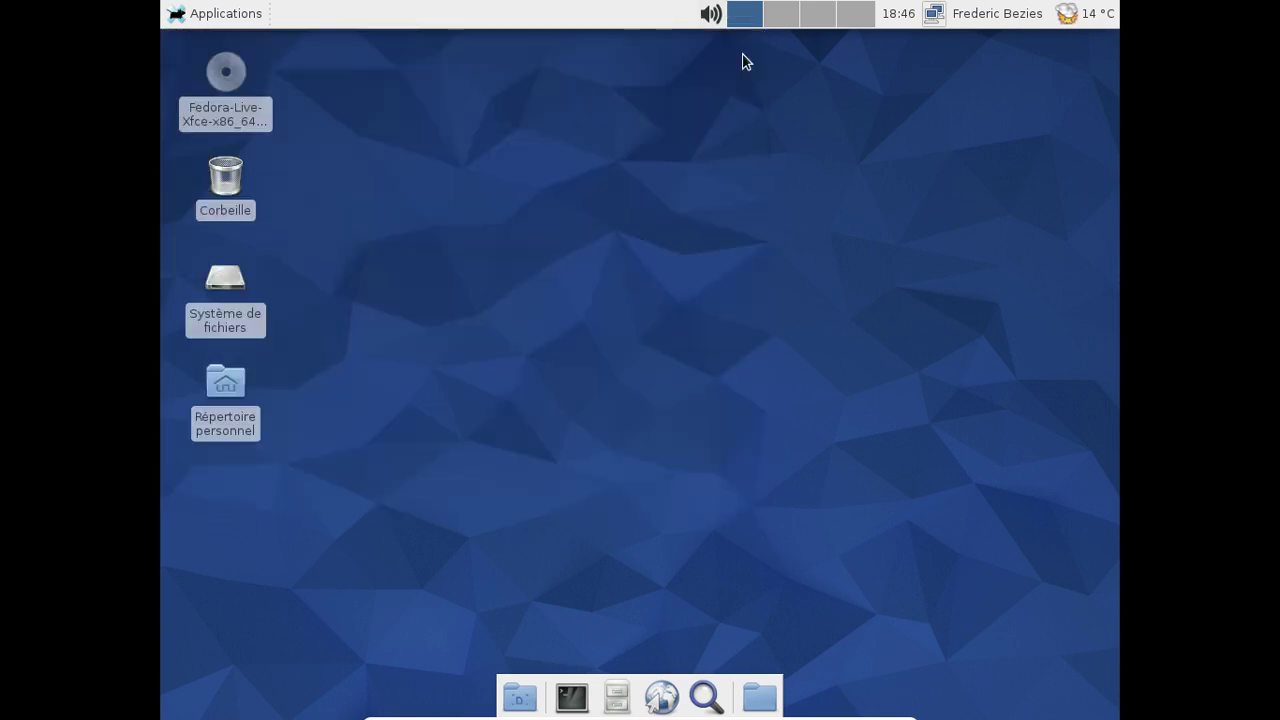
click(572, 697)
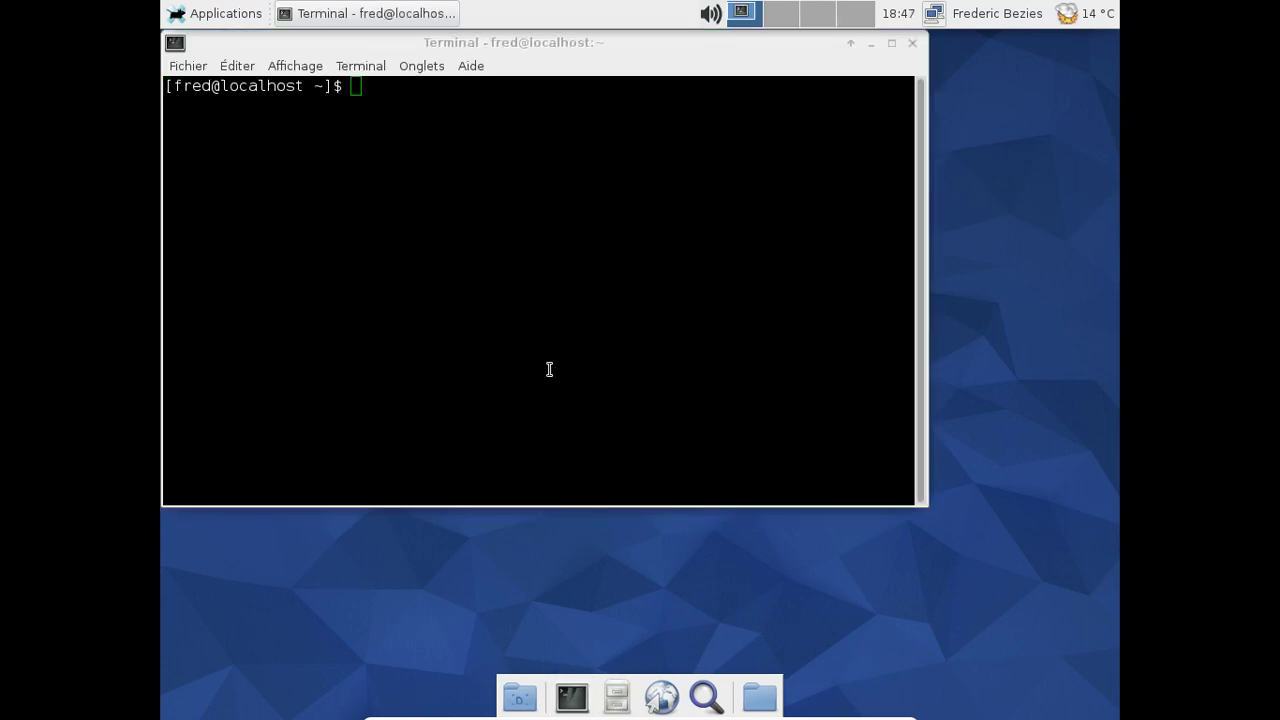
drag(520, 54, 634, 67)
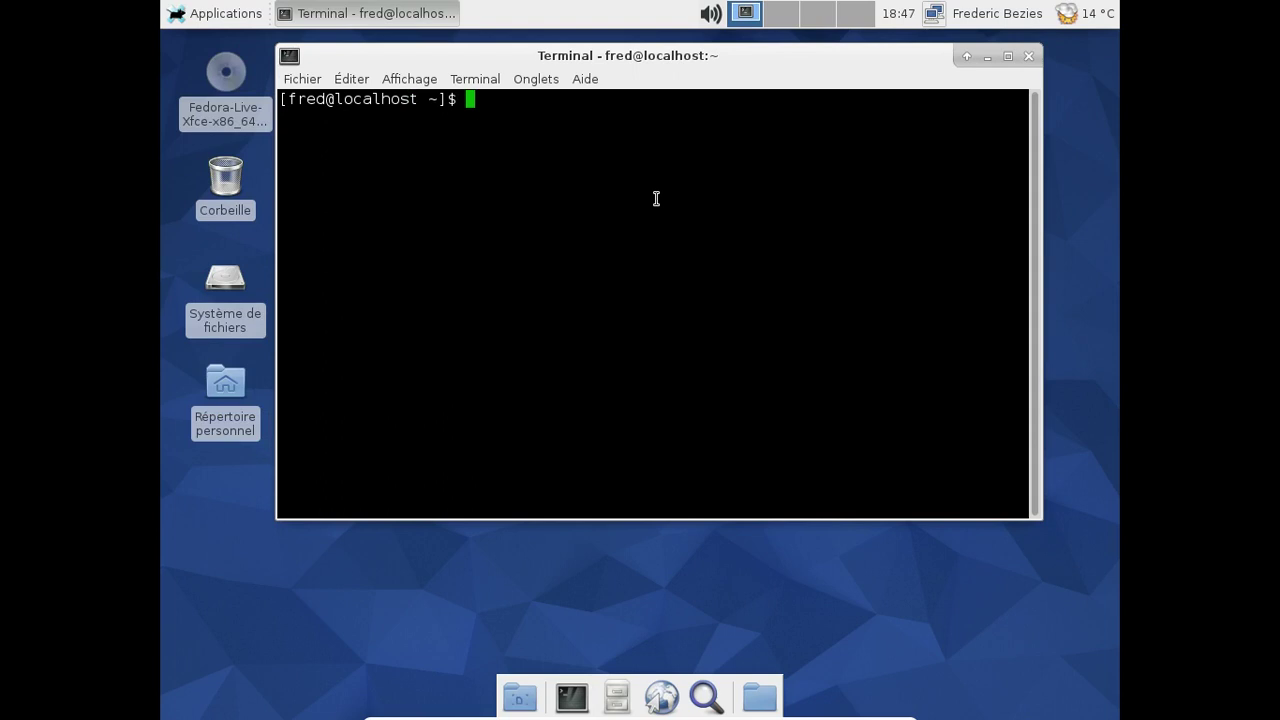
text(df -h)
key(Return)
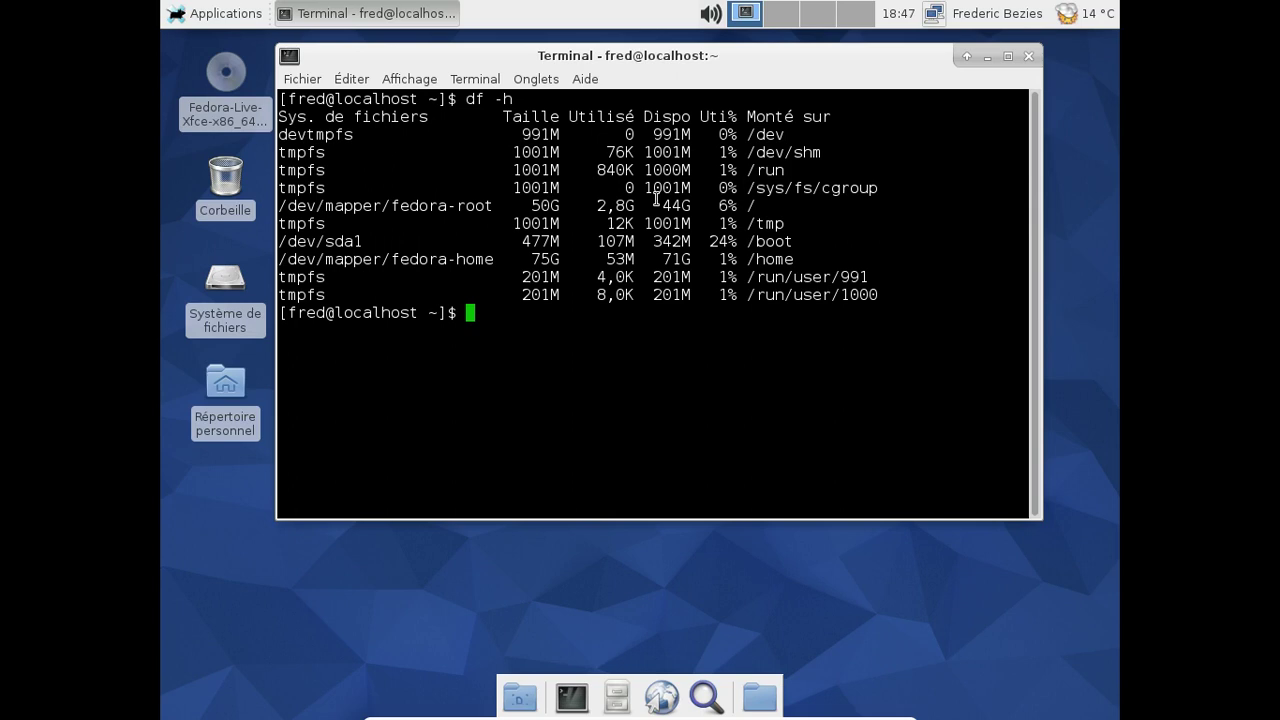
text(uname -a)
key(Return)
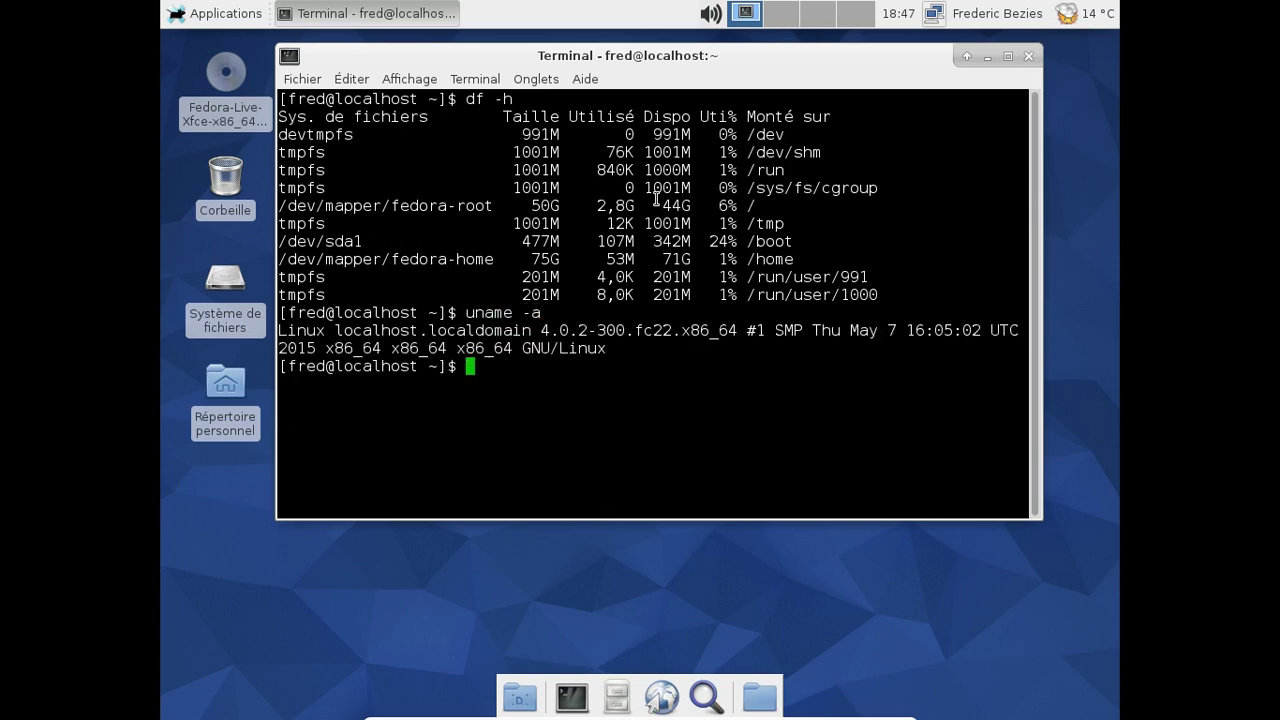
click(1027, 57)
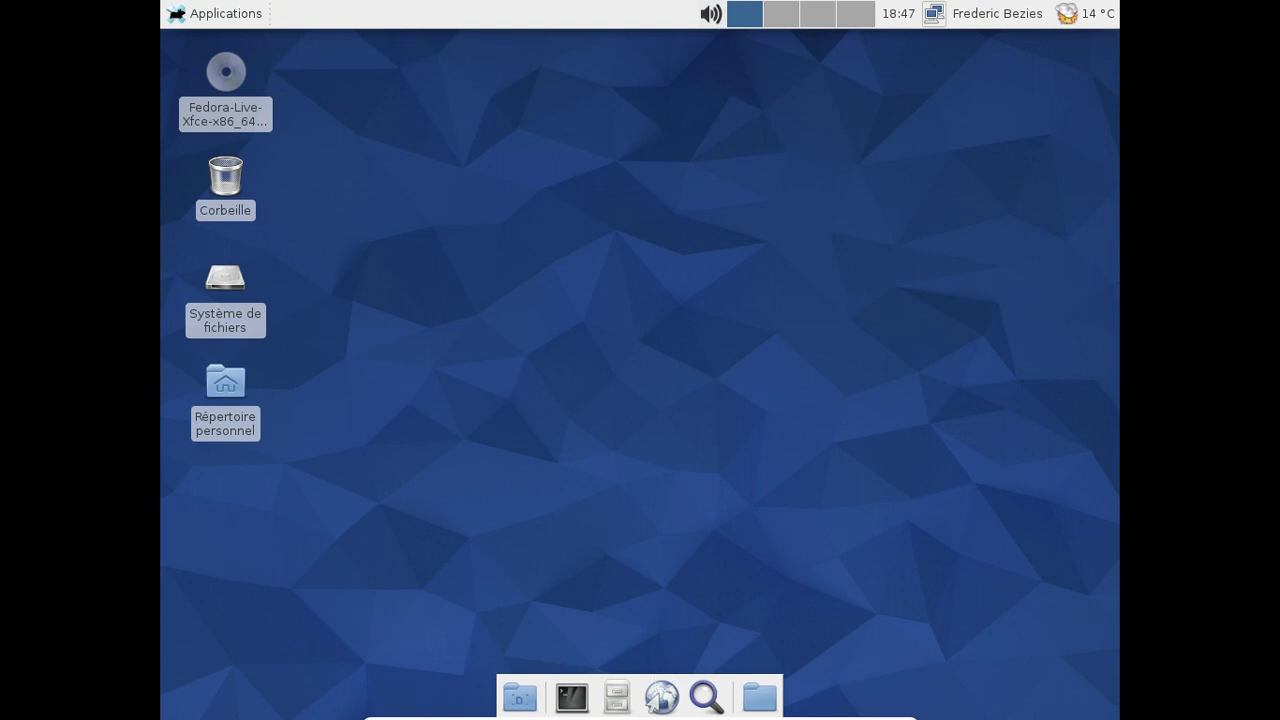
click(244, 10)
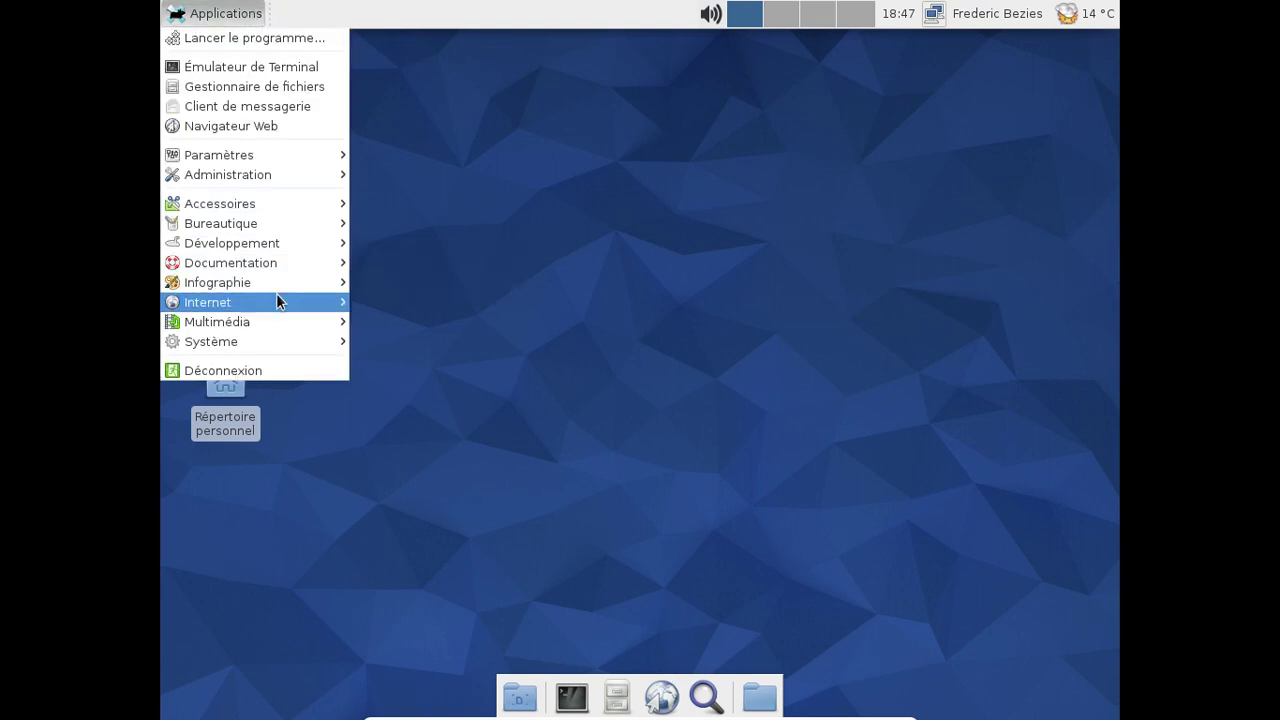
Launch and enlarge Midori, search 'rpmfusion' in a new tab and open rpmfusion.org.
mouse_move(277, 318)
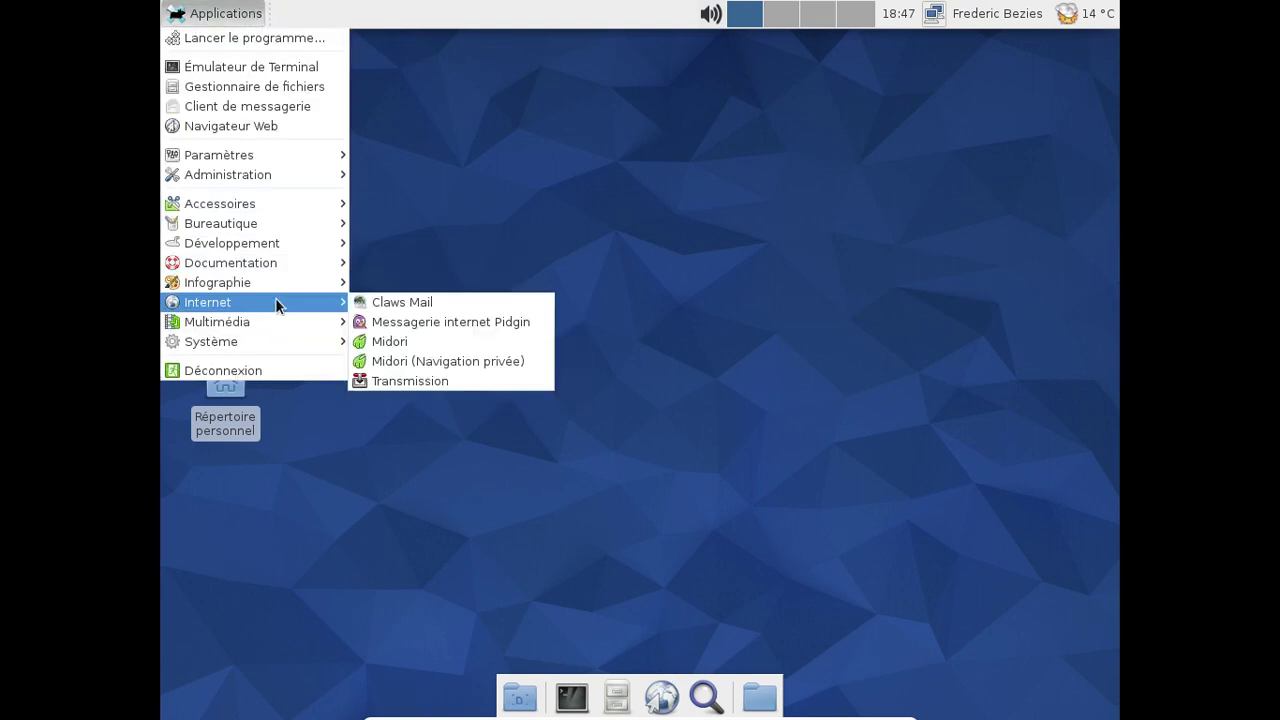
click(395, 342)
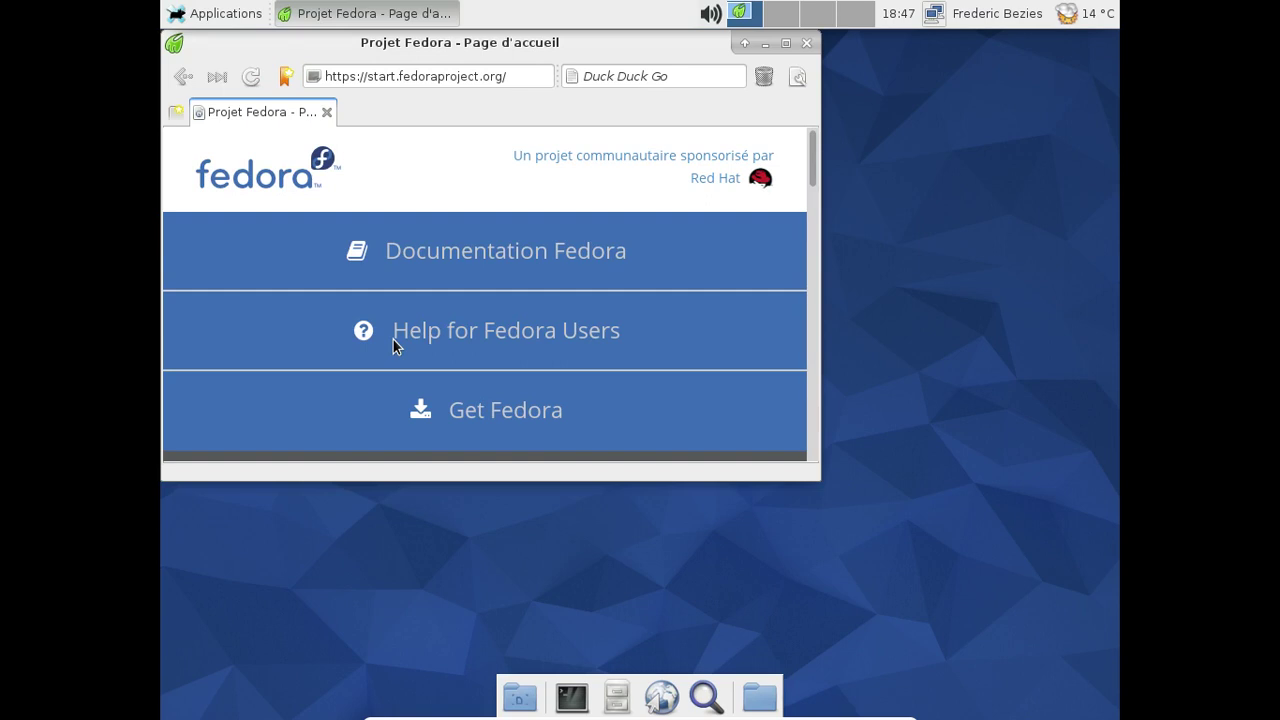
drag(813, 472, 970, 617)
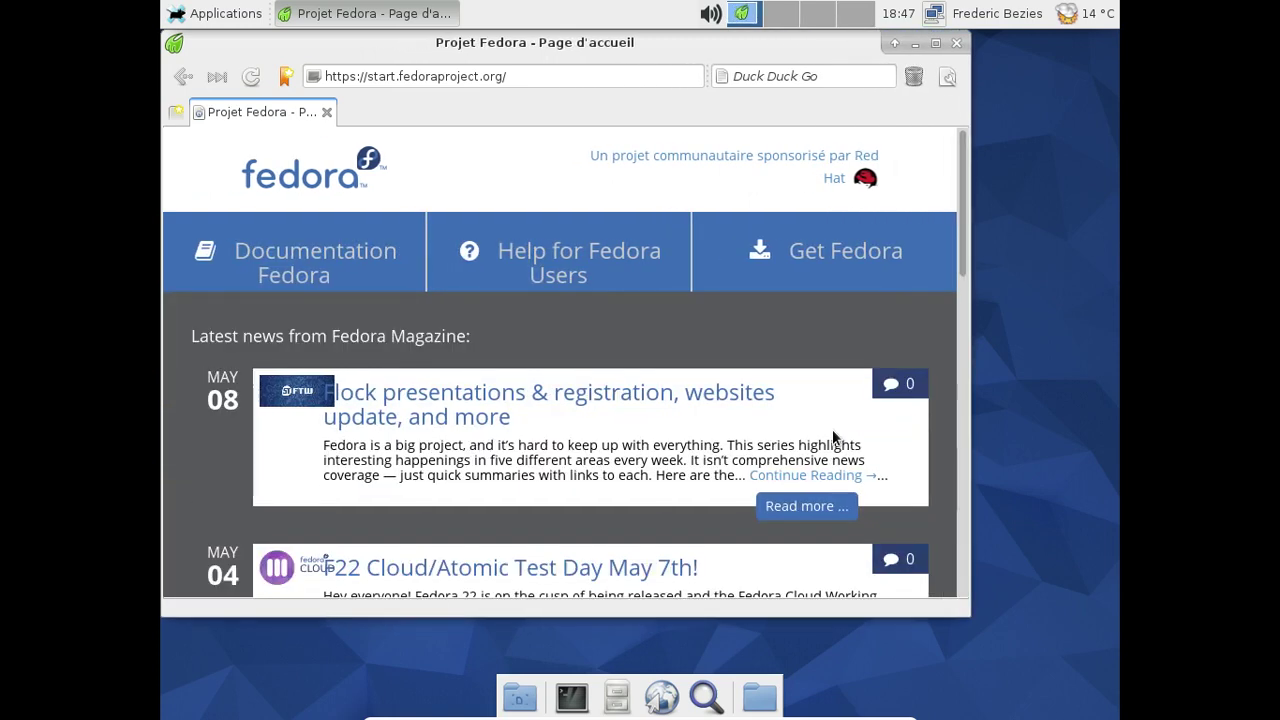
click(178, 113)
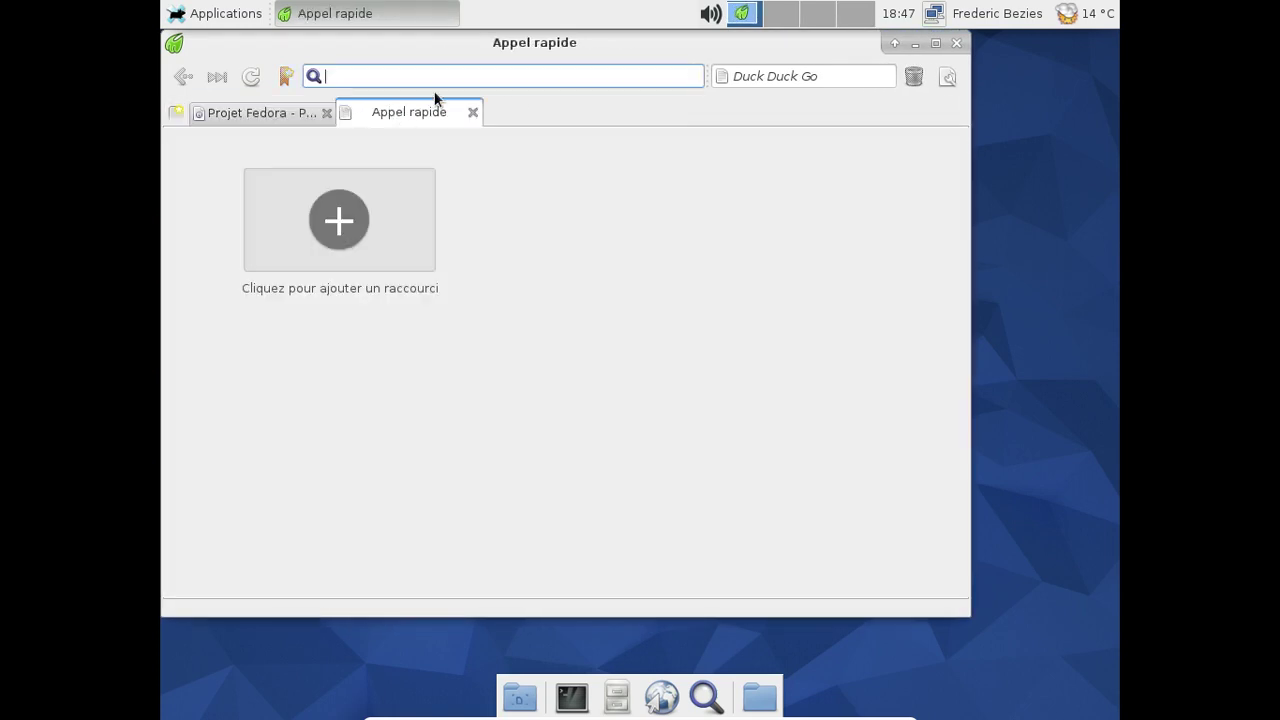
click(765, 85)
text(rp)
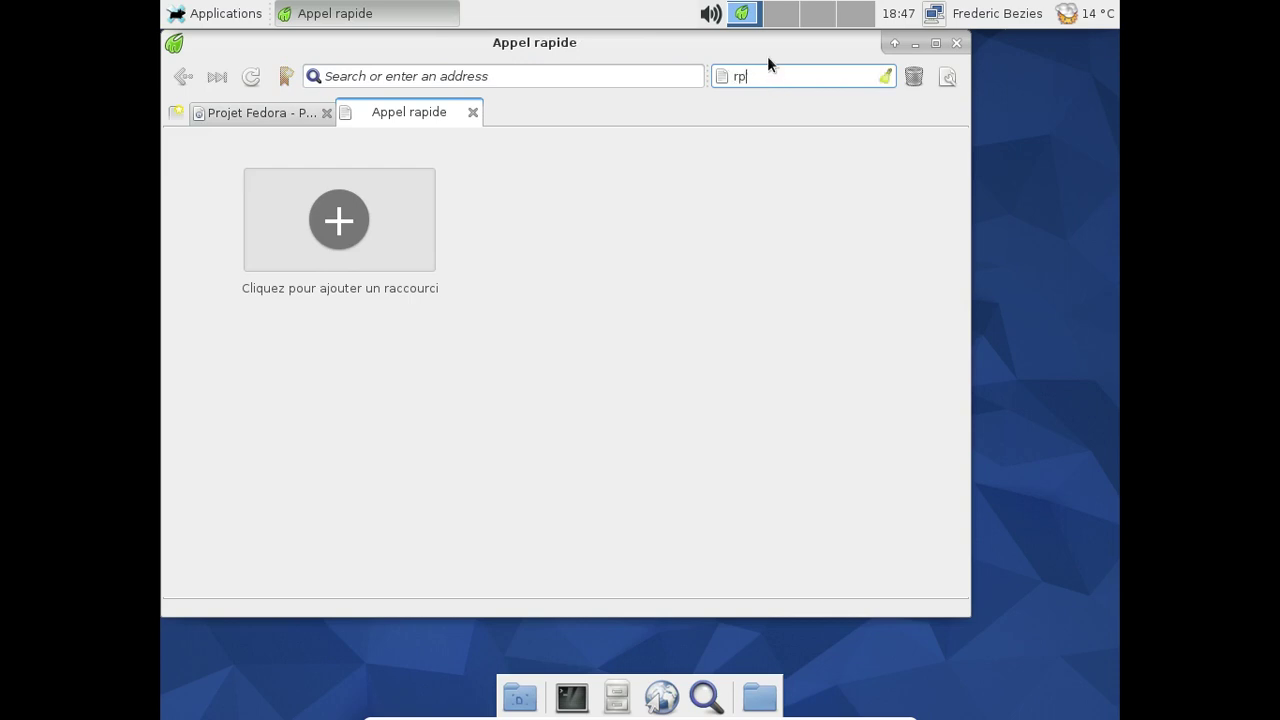
text(mfusion)
key(Return)
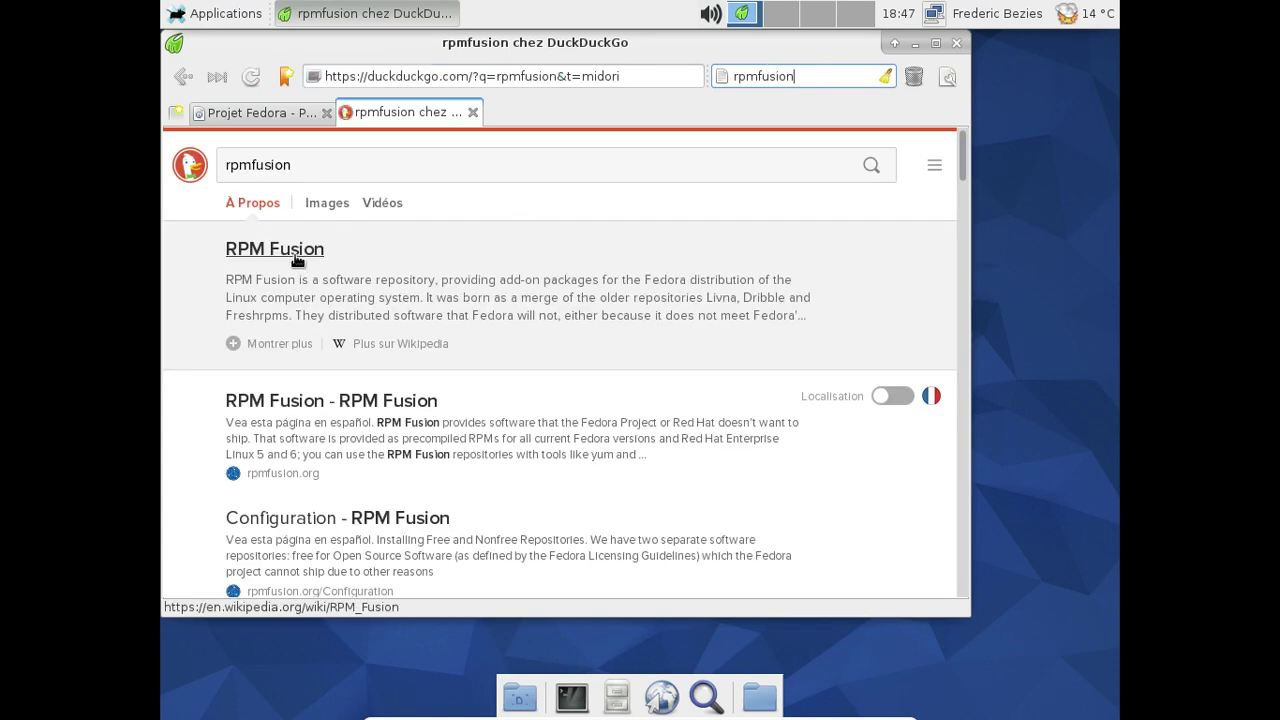
click(303, 414)
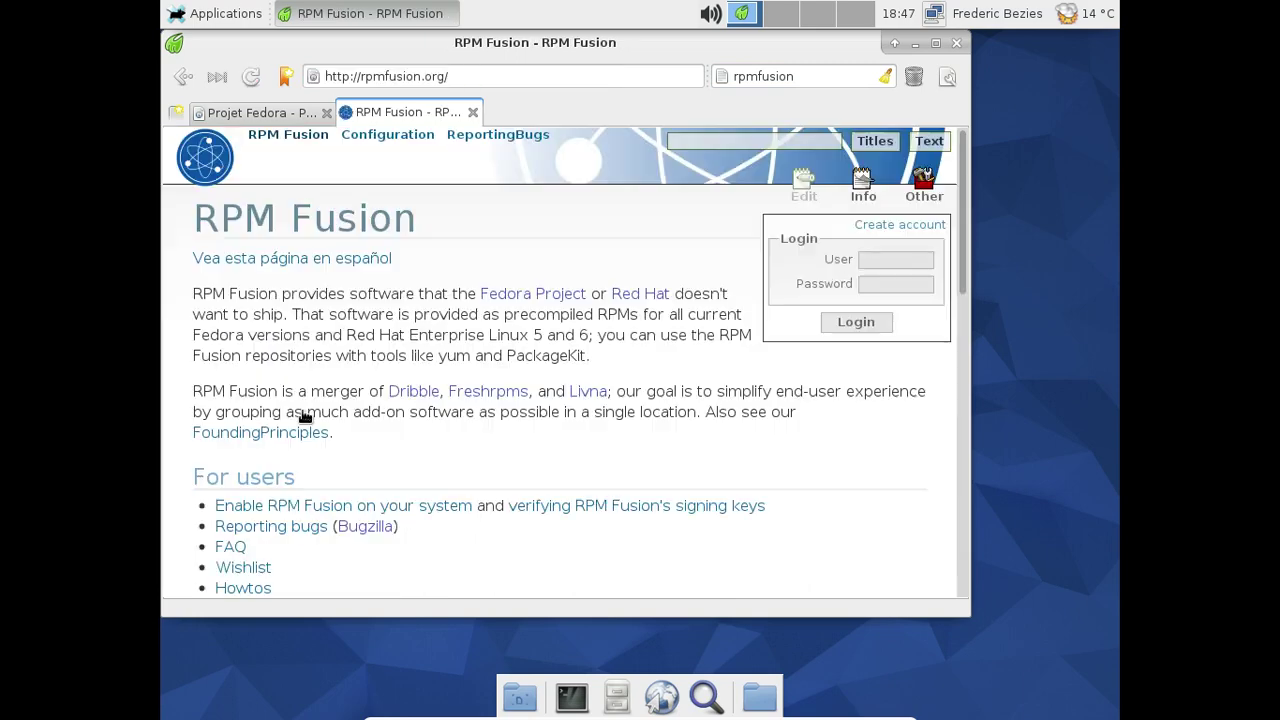
Open the Enable RPM Fusion page and look over its rpm setup command.
scroll(597, 370, down, 2)
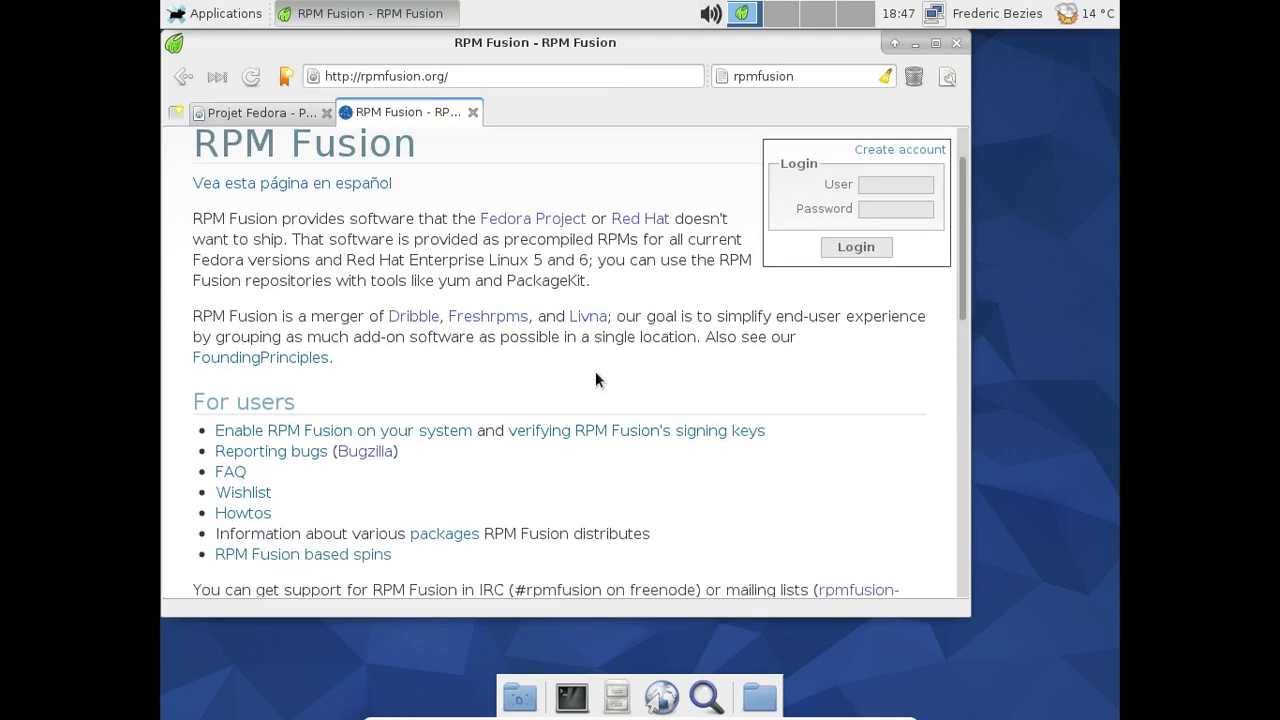
click(436, 430)
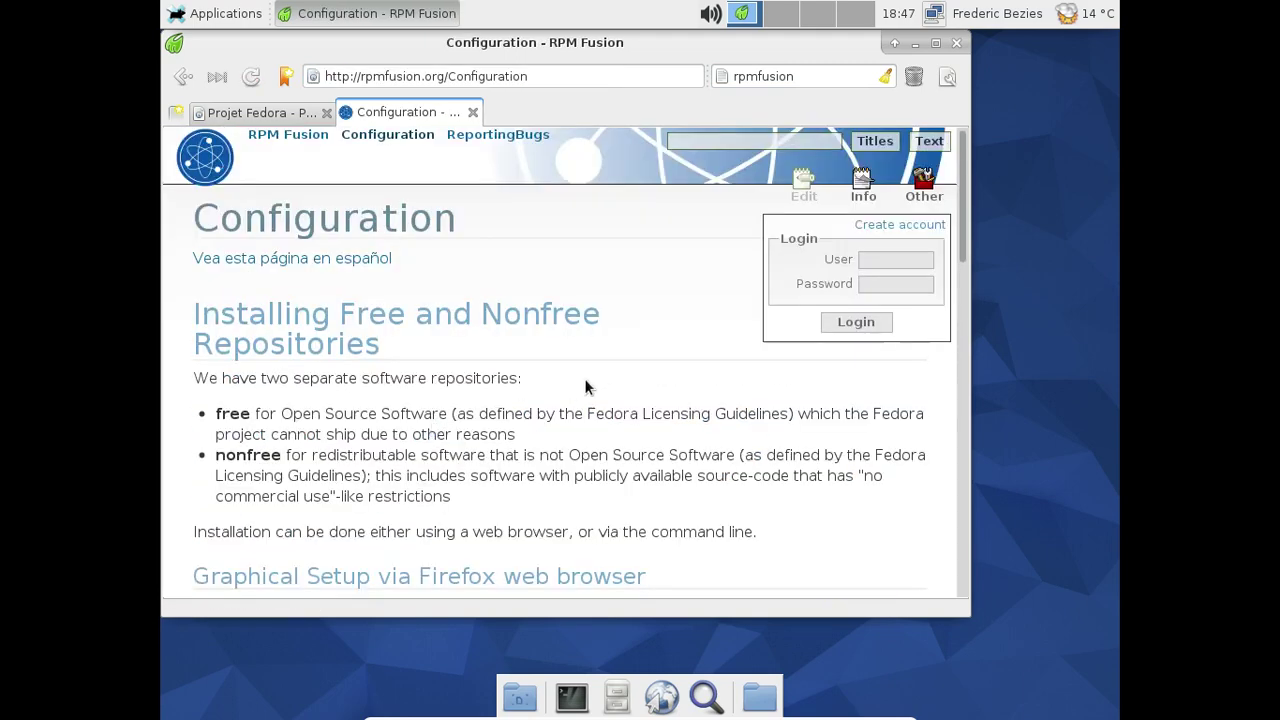
scroll(591, 376, down, 9)
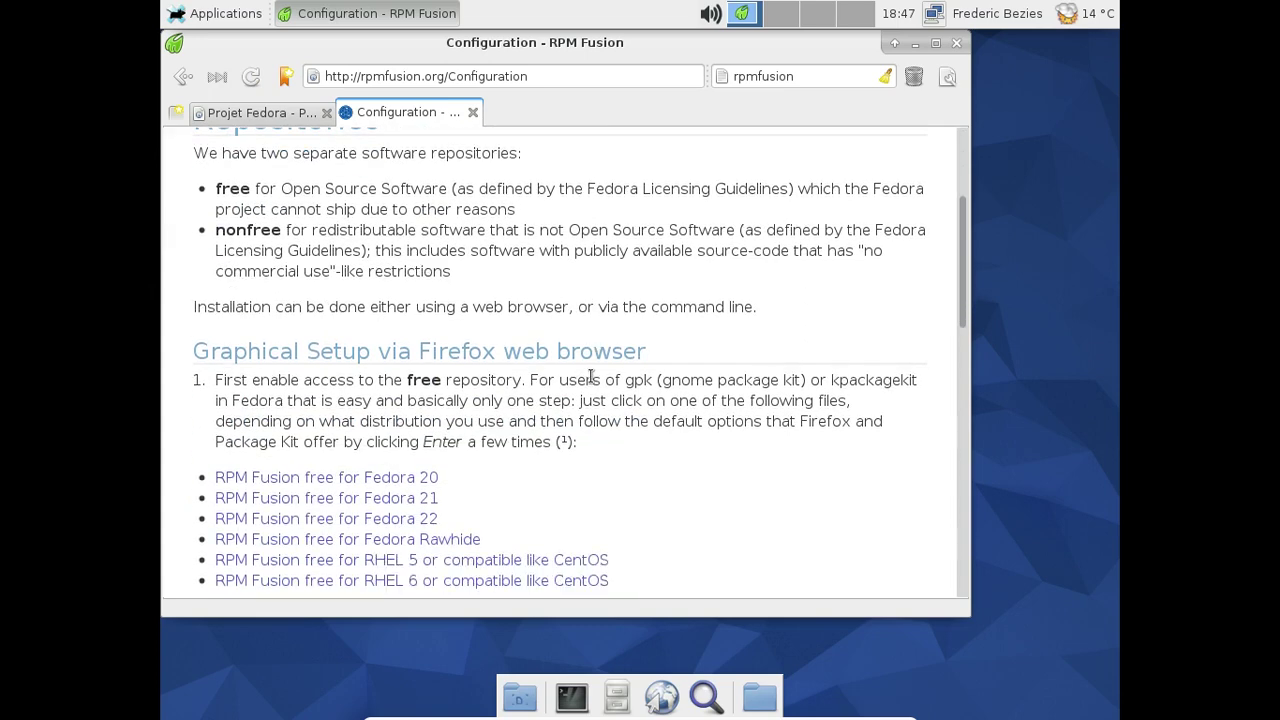
scroll(591, 378, down, 2)
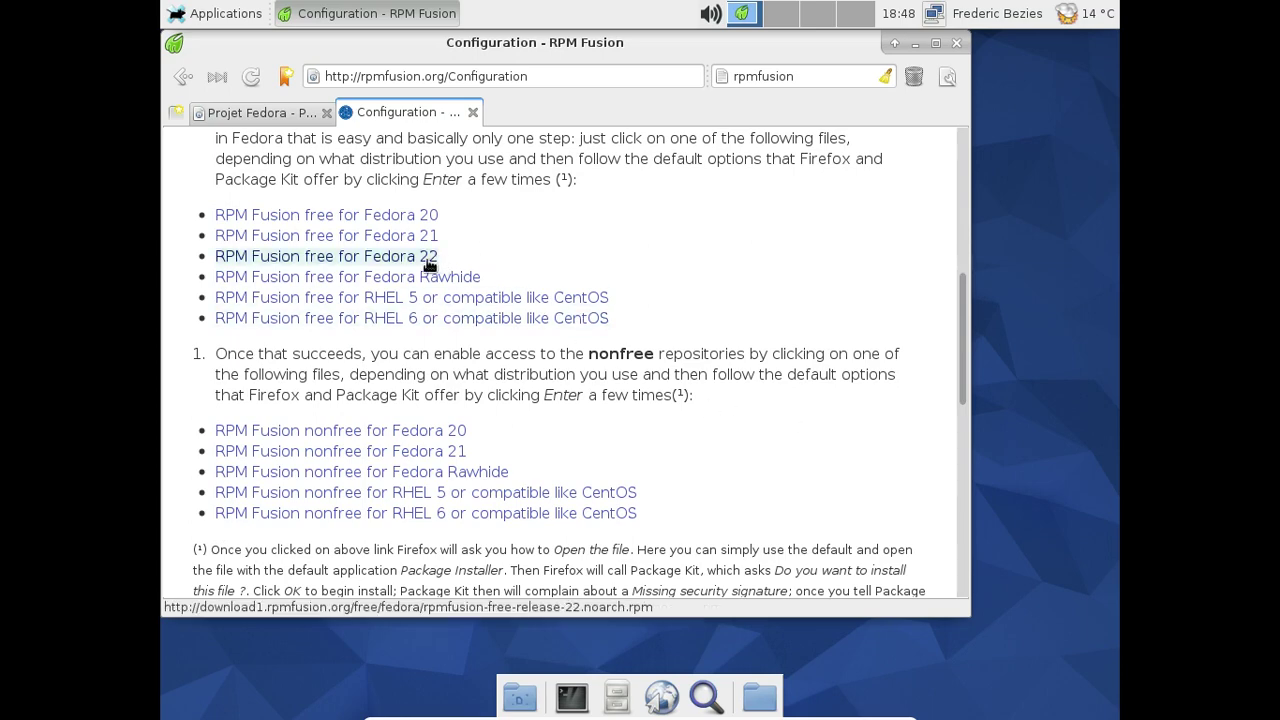
scroll(640, 250, down, 8)
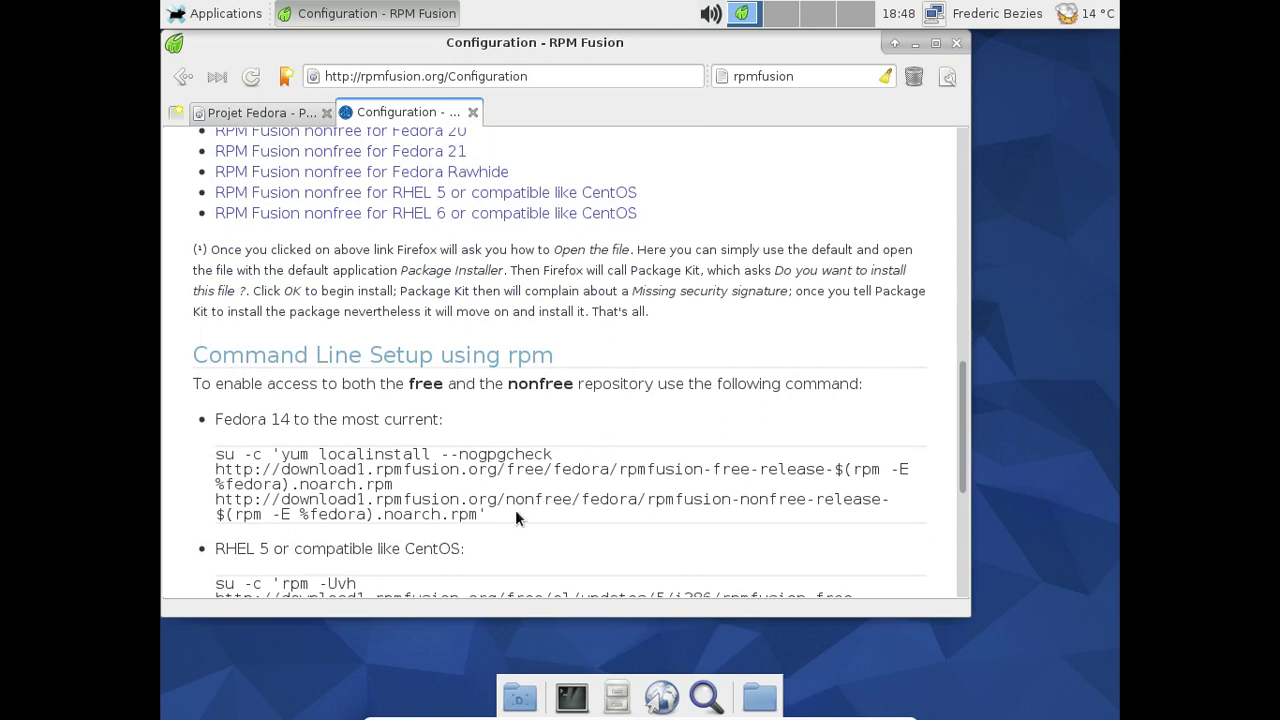
drag(515, 510, 218, 455)
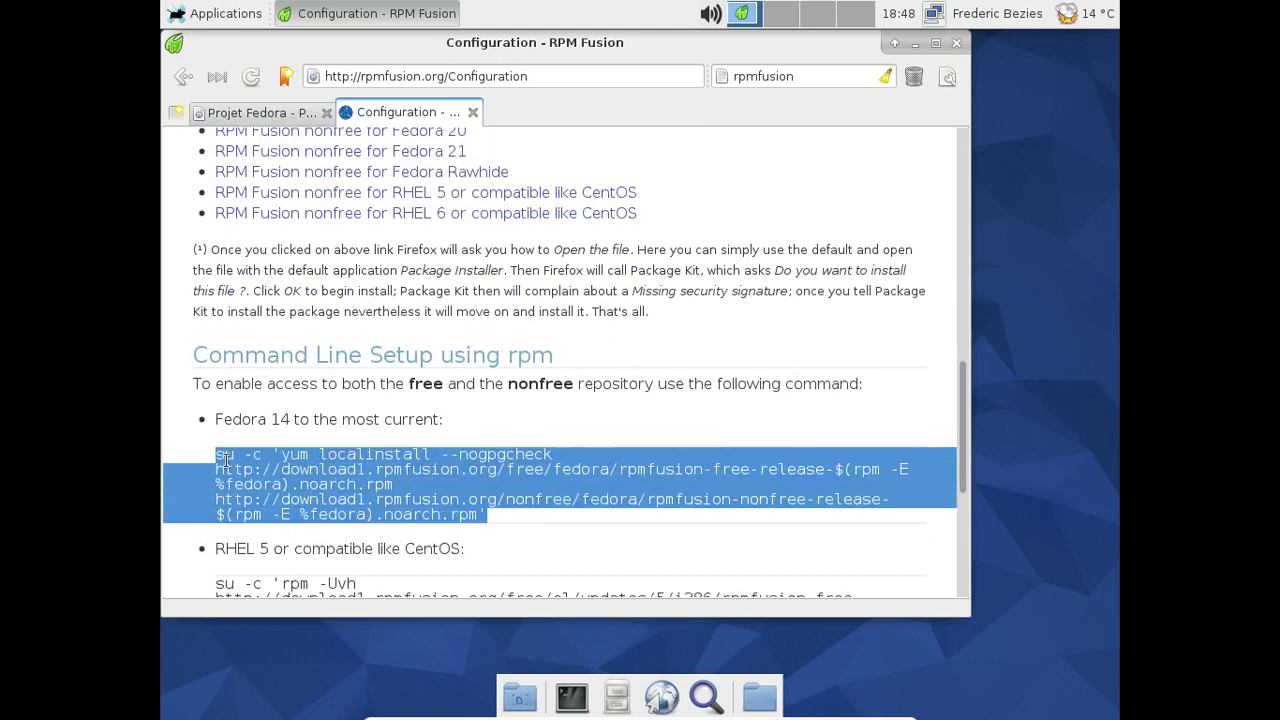
scroll(765, 410, up, 2)
click(706, 308)
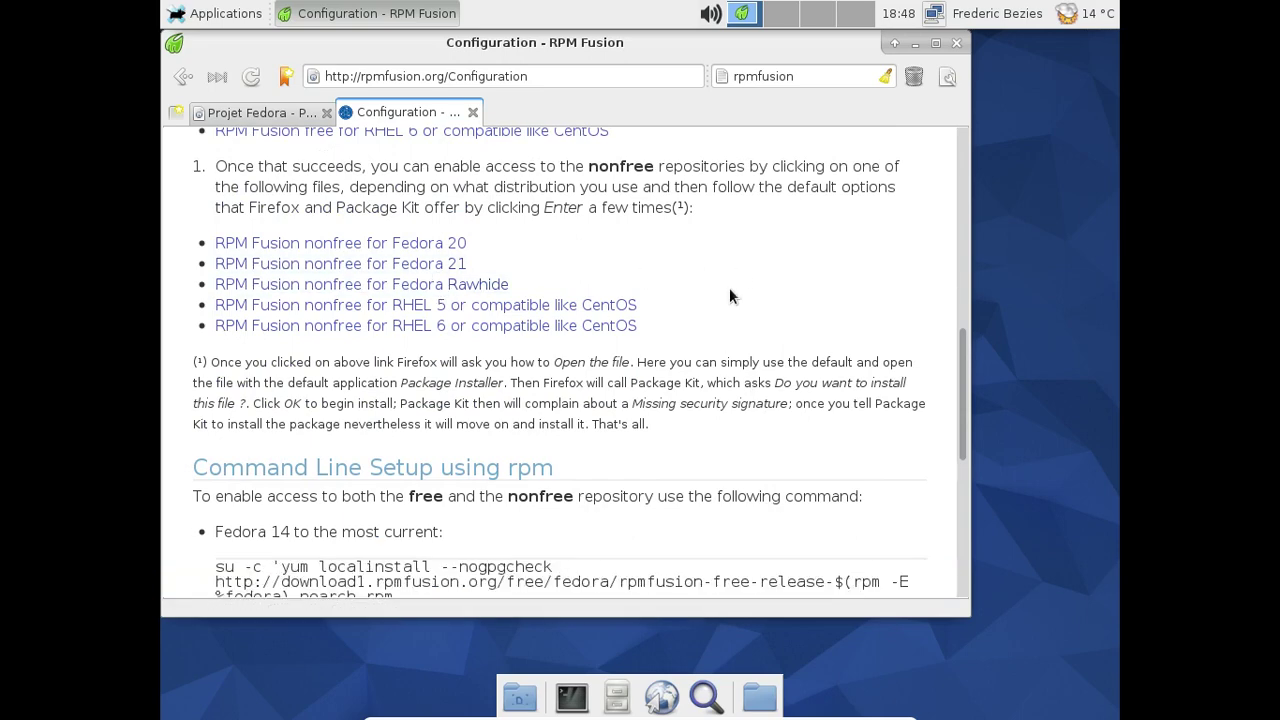
scroll(722, 300, up, 2)
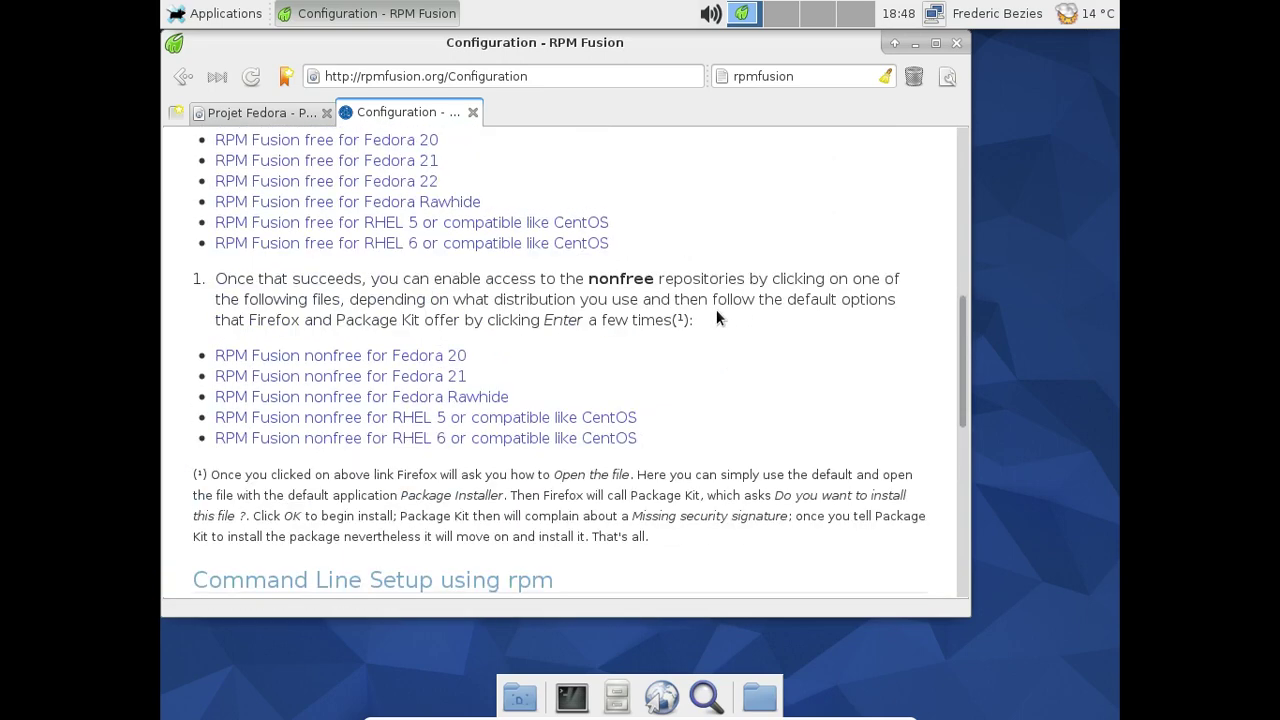
Save rpmfusion-free-release-22.noarch.rpm and clear the finished downloads list.
click(435, 180)
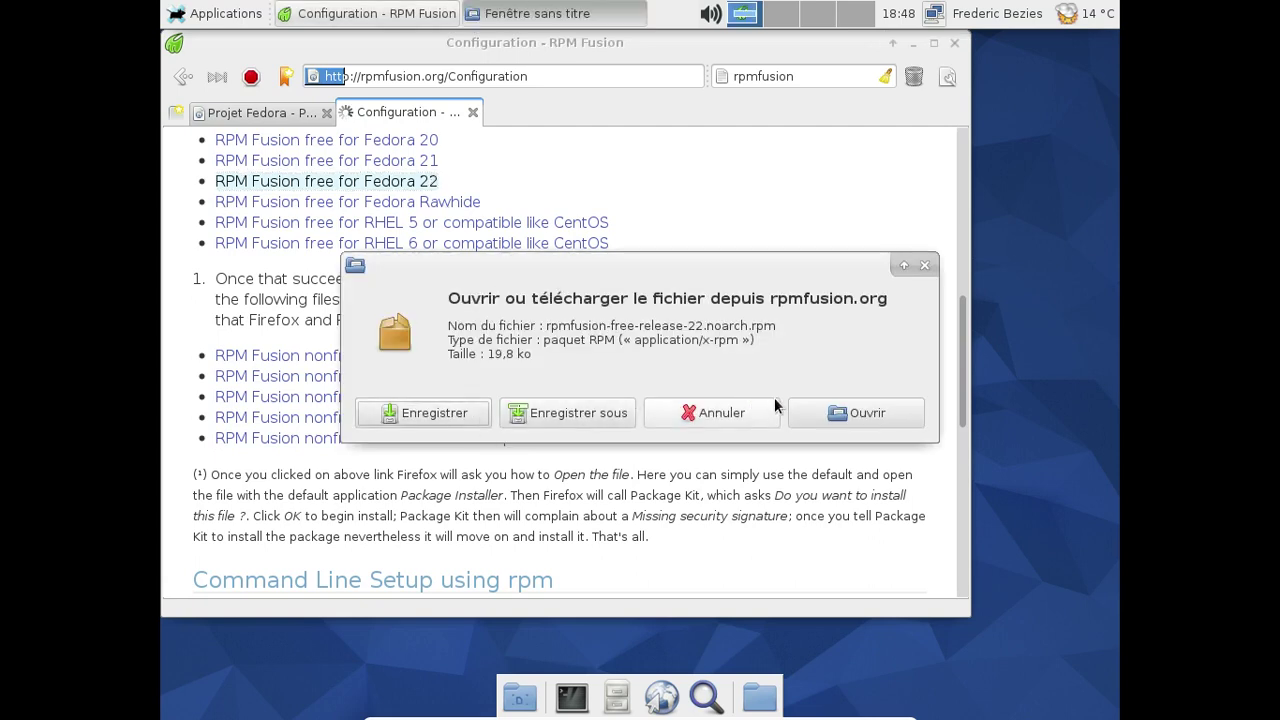
click(459, 415)
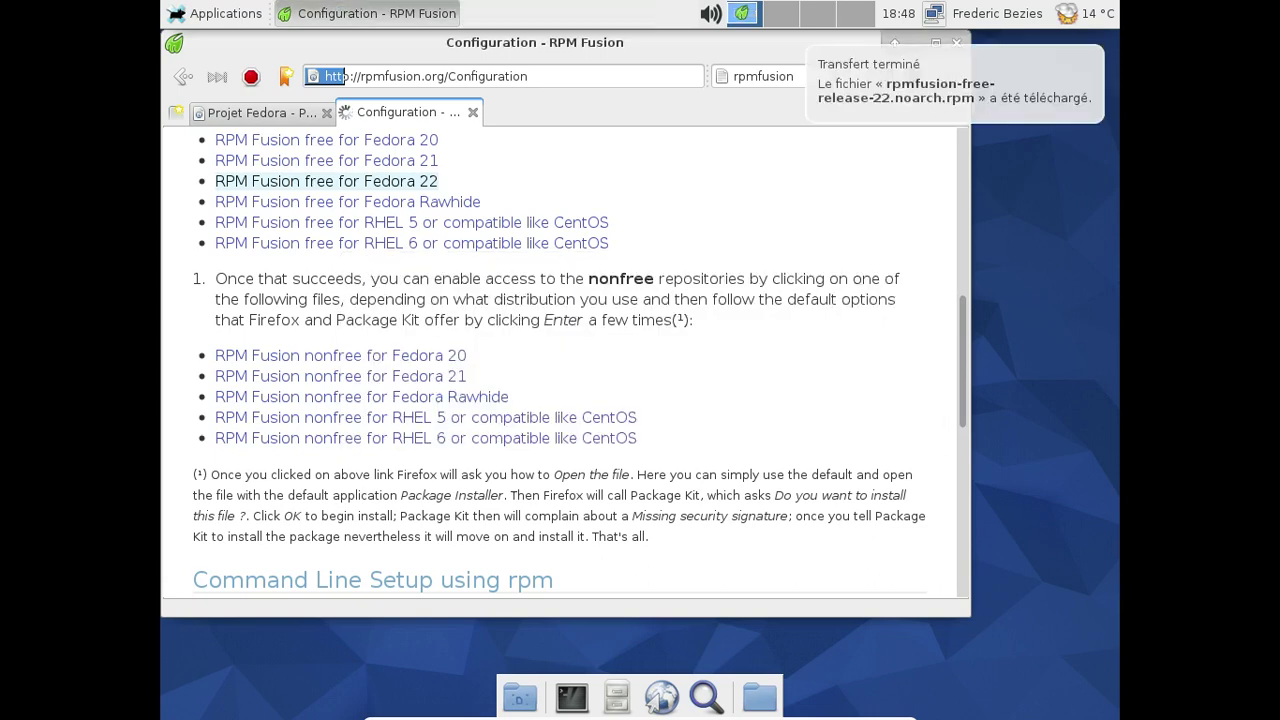
click(1073, 72)
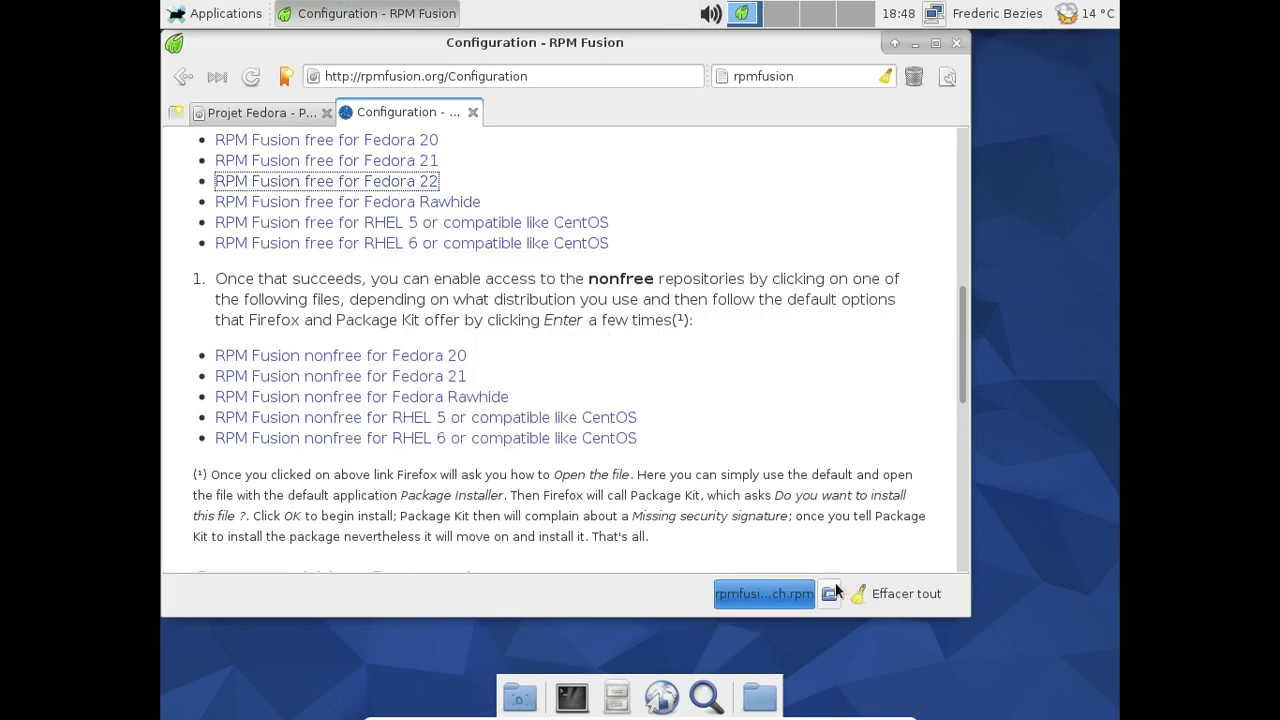
click(898, 594)
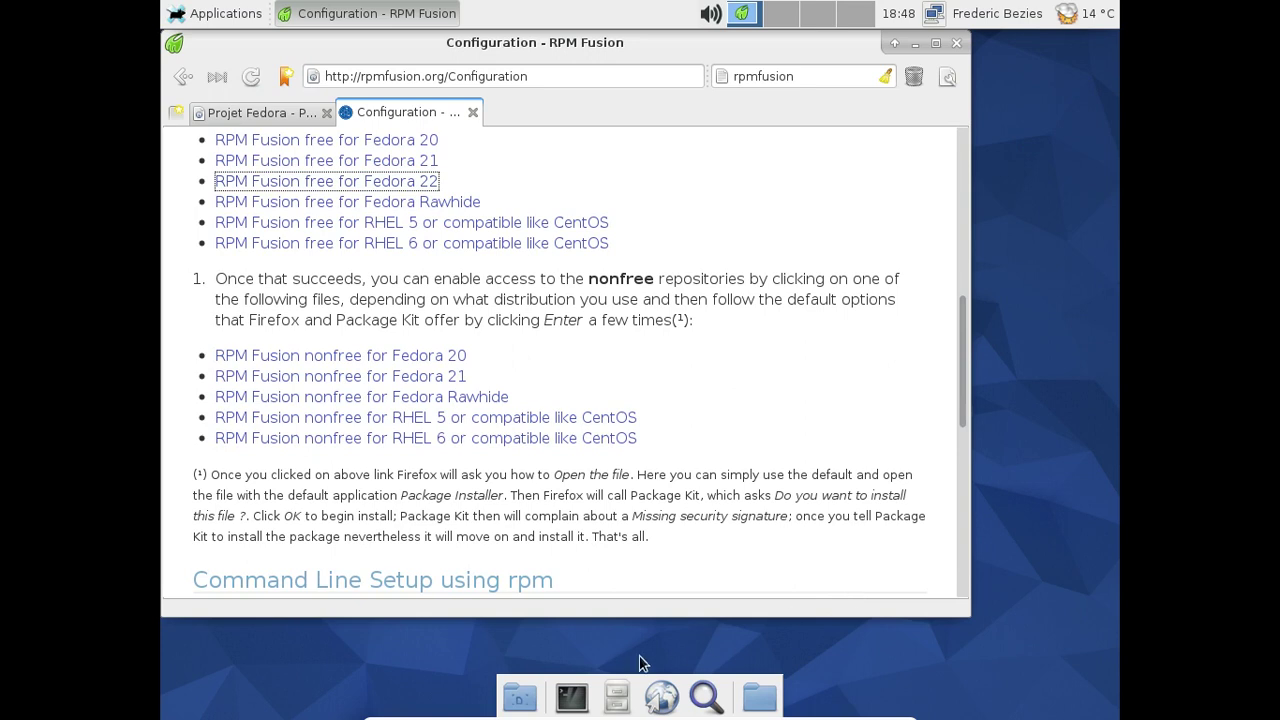
click(586, 698)
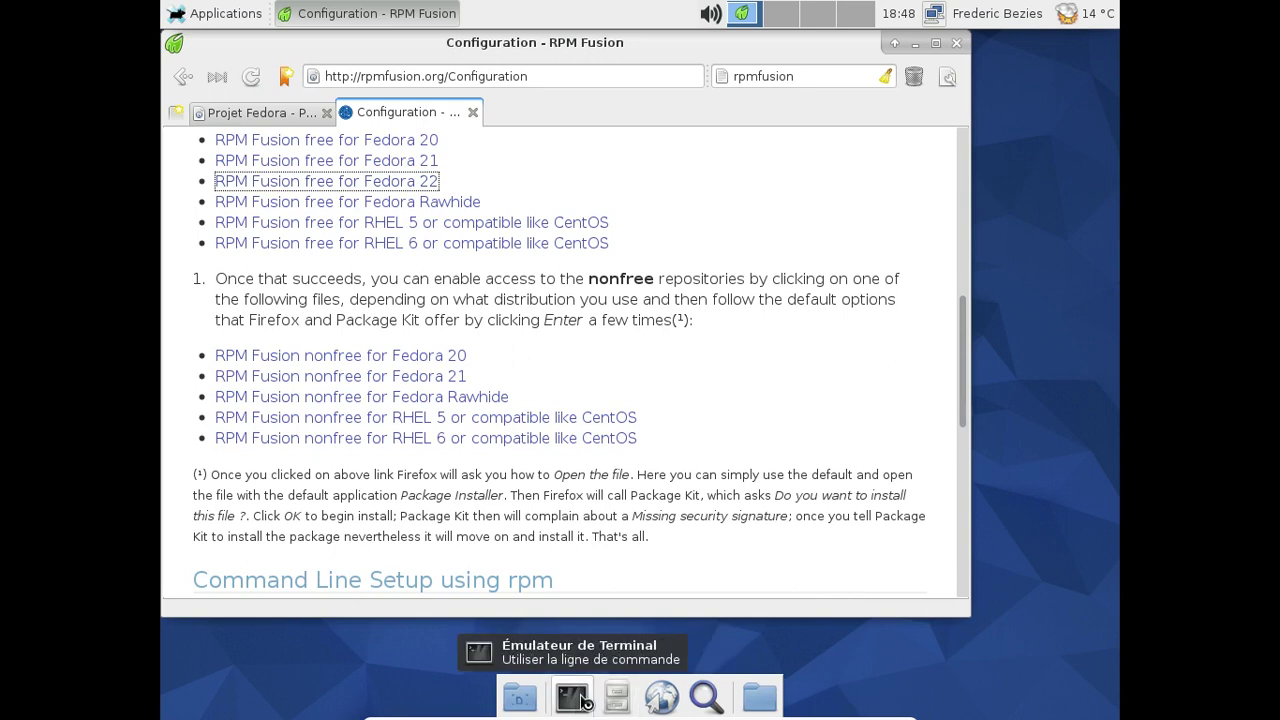
In the terminal, change into Téléchargements and list the downloaded files.
drag(606, 195, 554, 137)
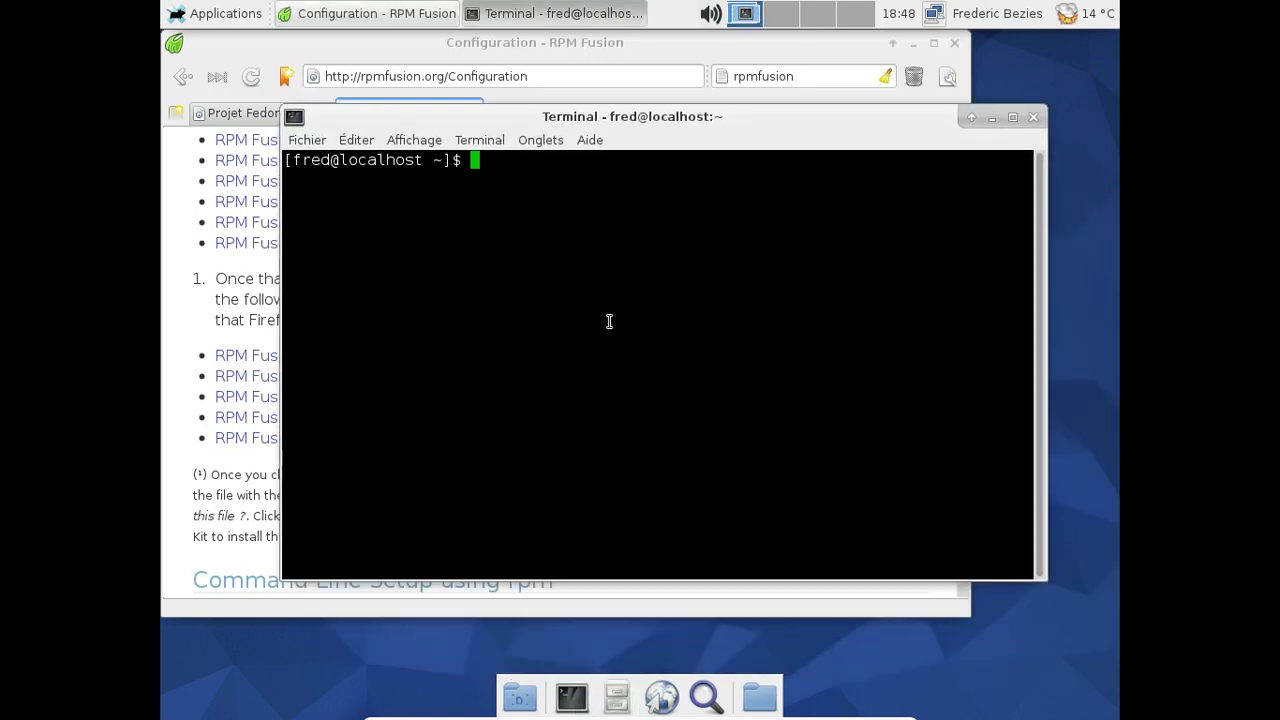
text(cd T)
key(Tab)
key(Return)
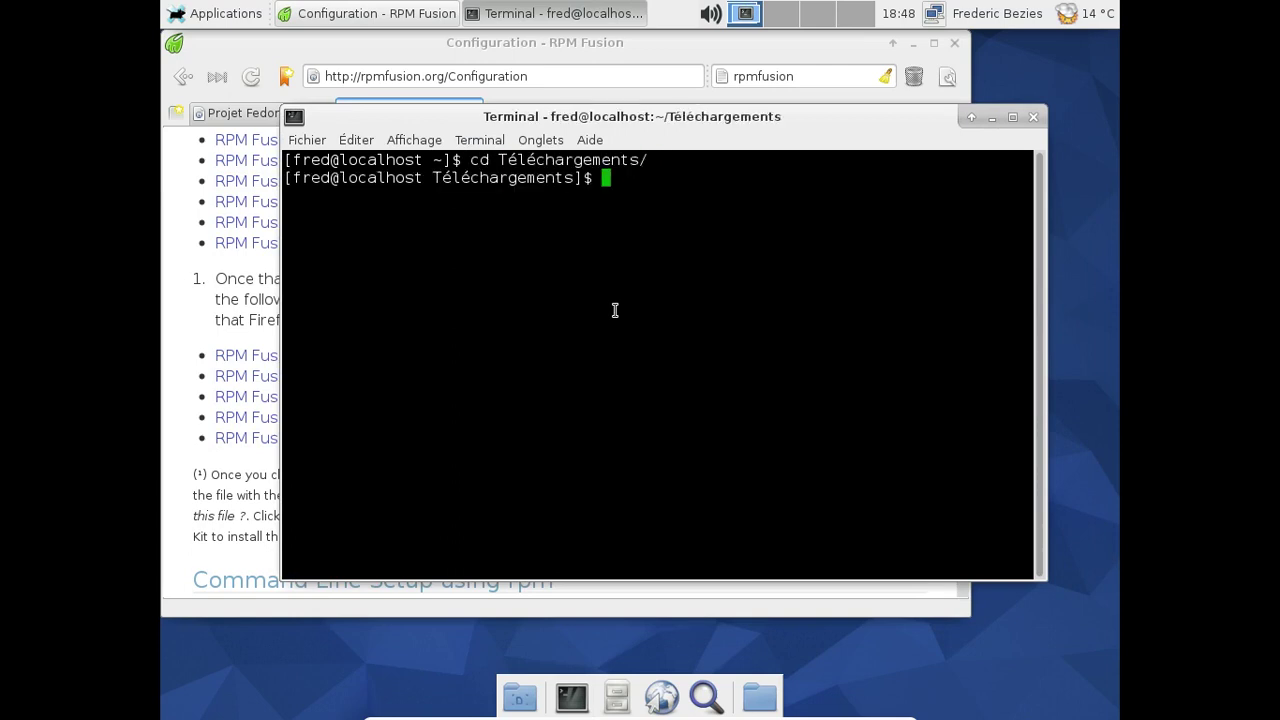
text(ls)
key(Return)
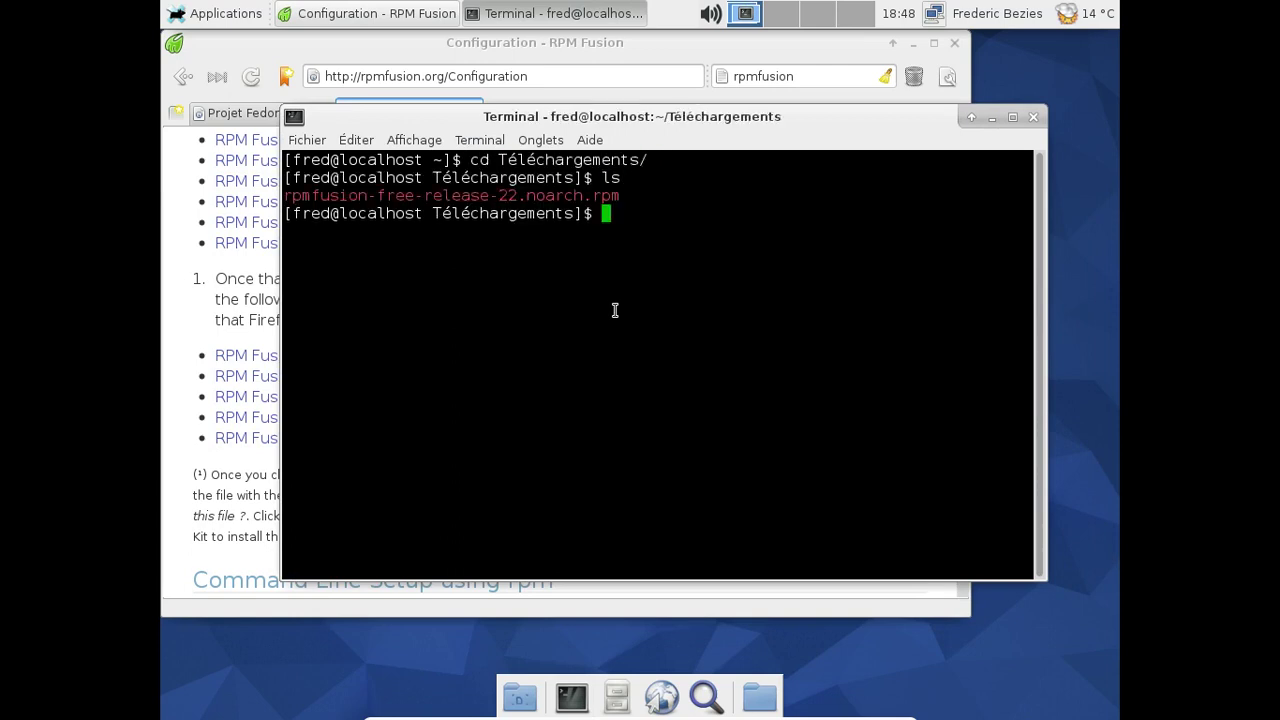
Install rpmfusion-free-release-22.noarch.rpm with sudo rpm -Uvh, entering the sudo password.
text(sudo rpm -ivh)
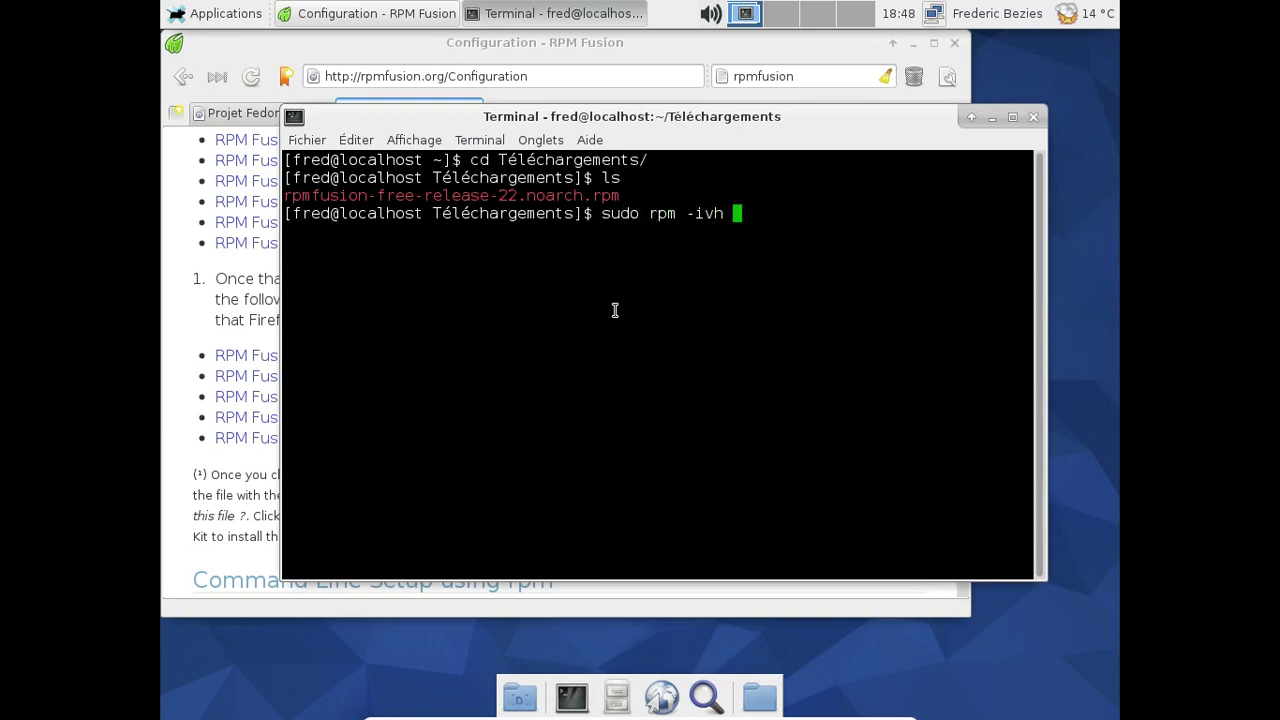
key(BackSpace)
key(BackSpace)
key(BackSpace)
key(BackSpace)
text(U )
text(h rpm)
key(Tab)
key(Return)
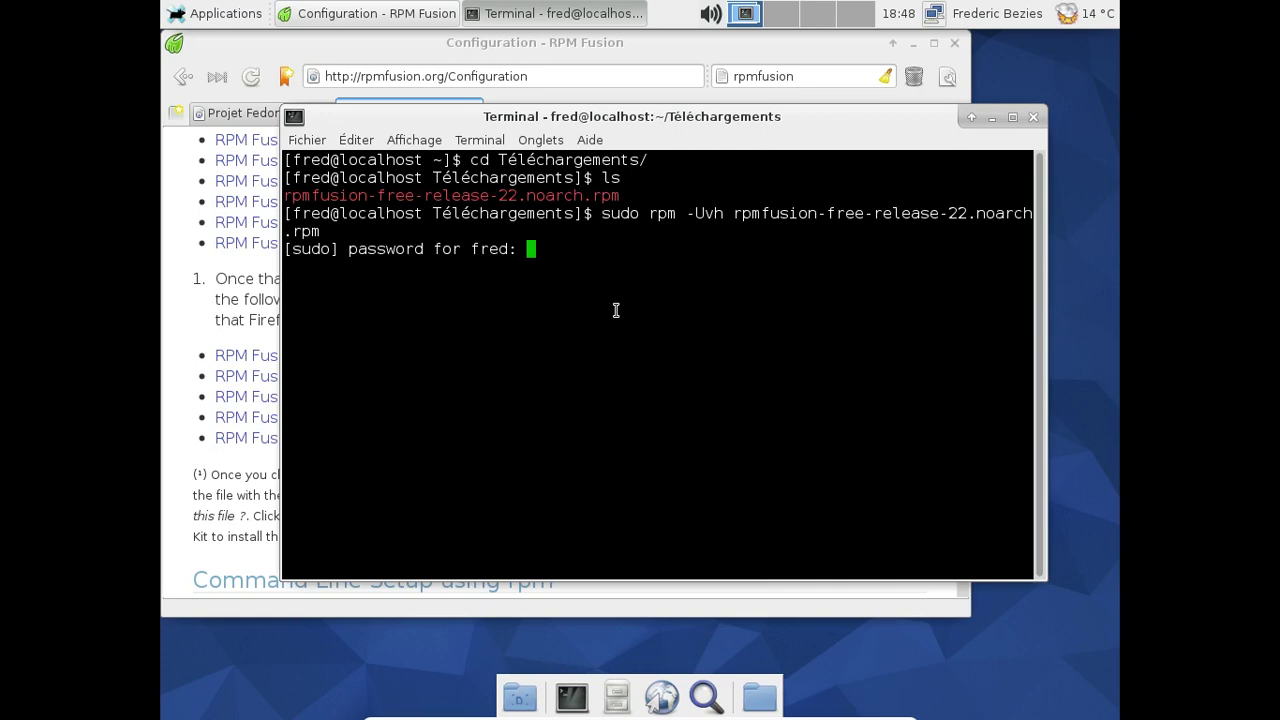
key(Return)
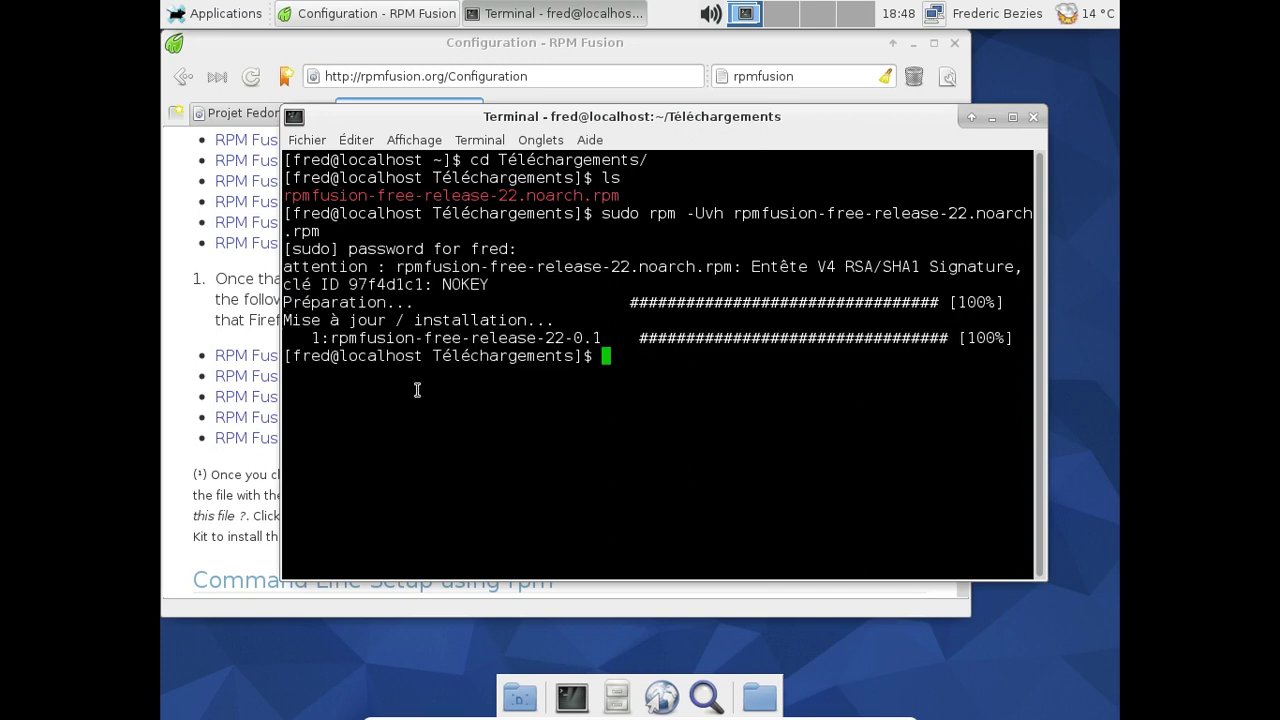
click(182, 508)
scroll(848, 396, down, 5)
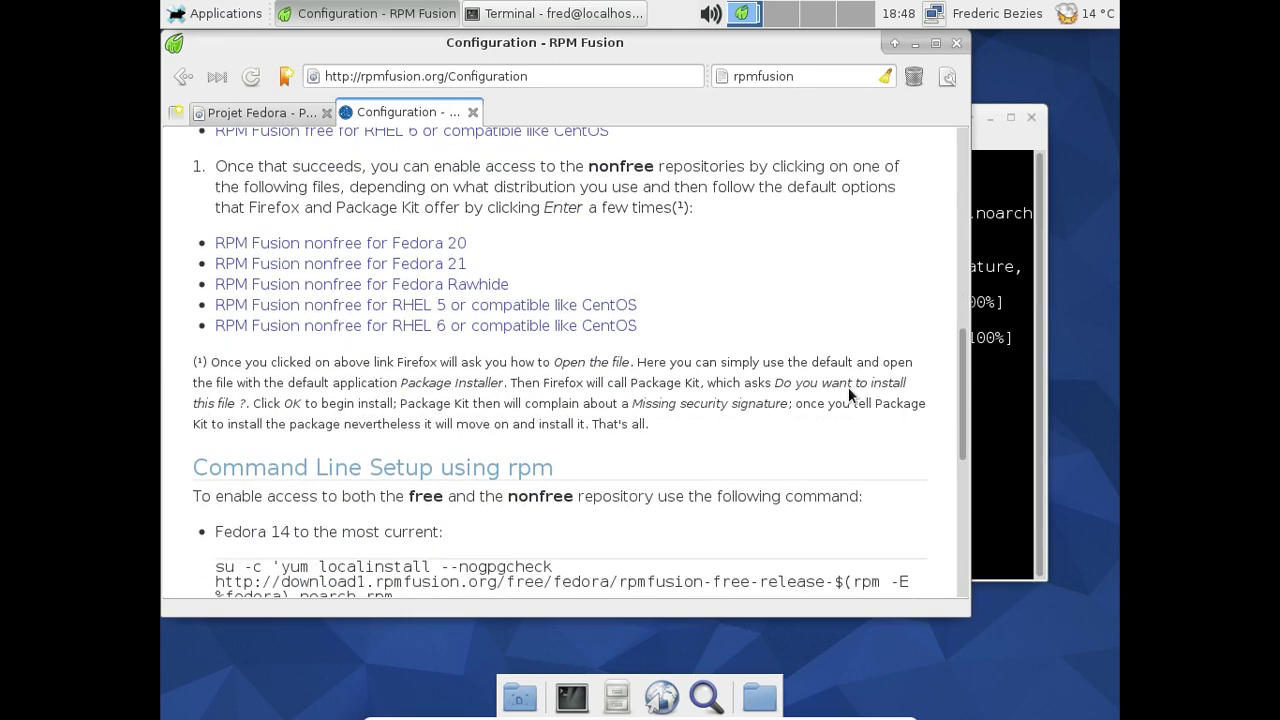
Switch workspaces and back, then scroll through the RPM Fusion configuration page.
key(ctrl+alt+Right)
key(ctrl+alt+Right)
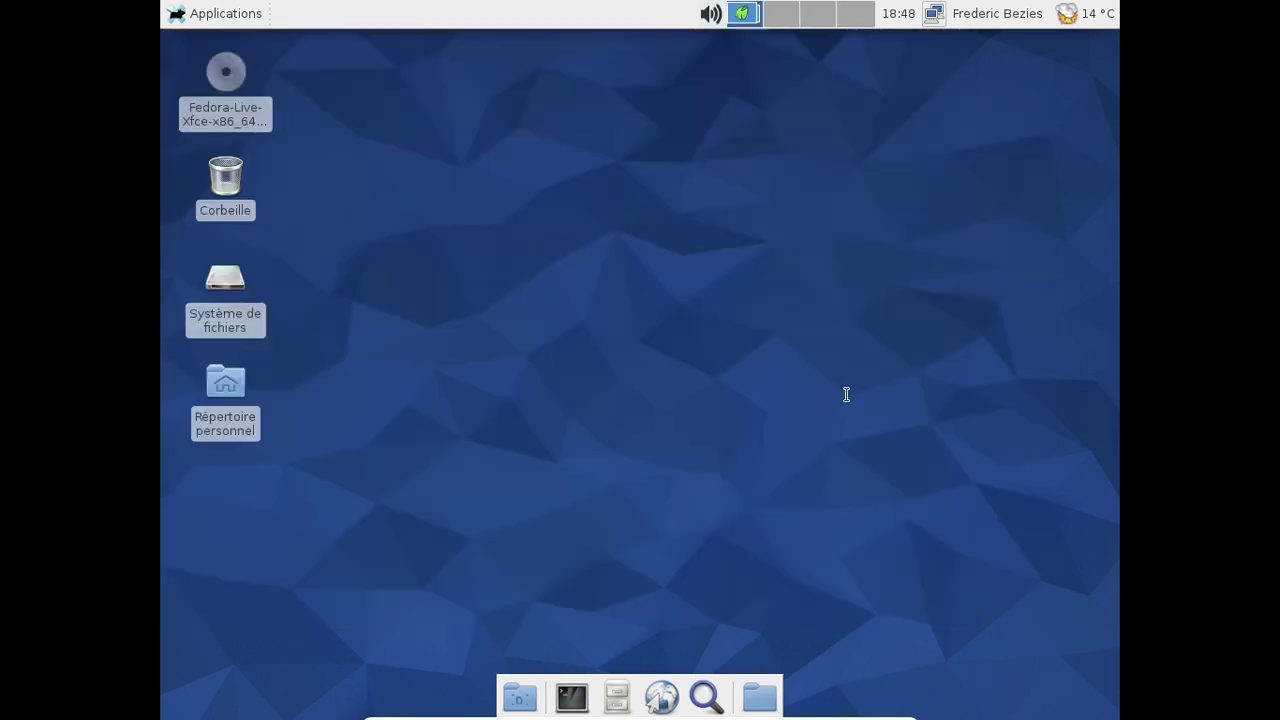
key(ctrl+alt+Right)
scroll(846, 391, up, 12)
scroll(796, 440, down, 12)
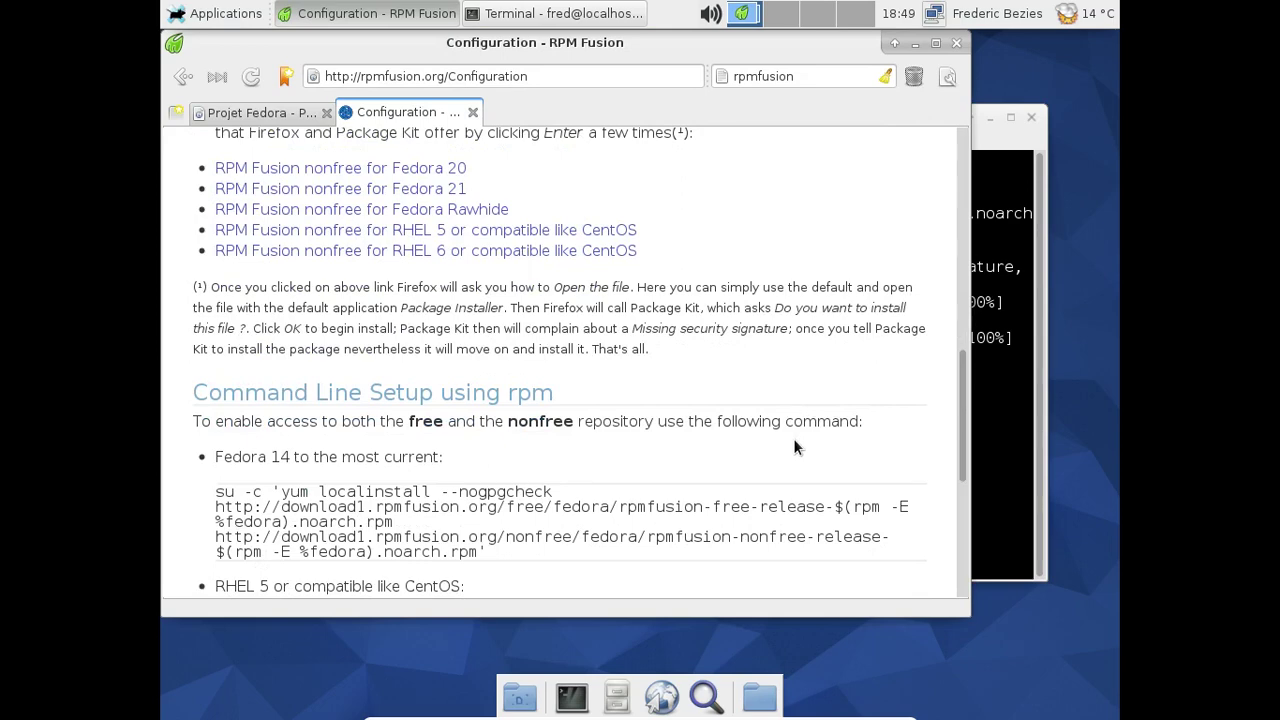
scroll(796, 446, down, 5)
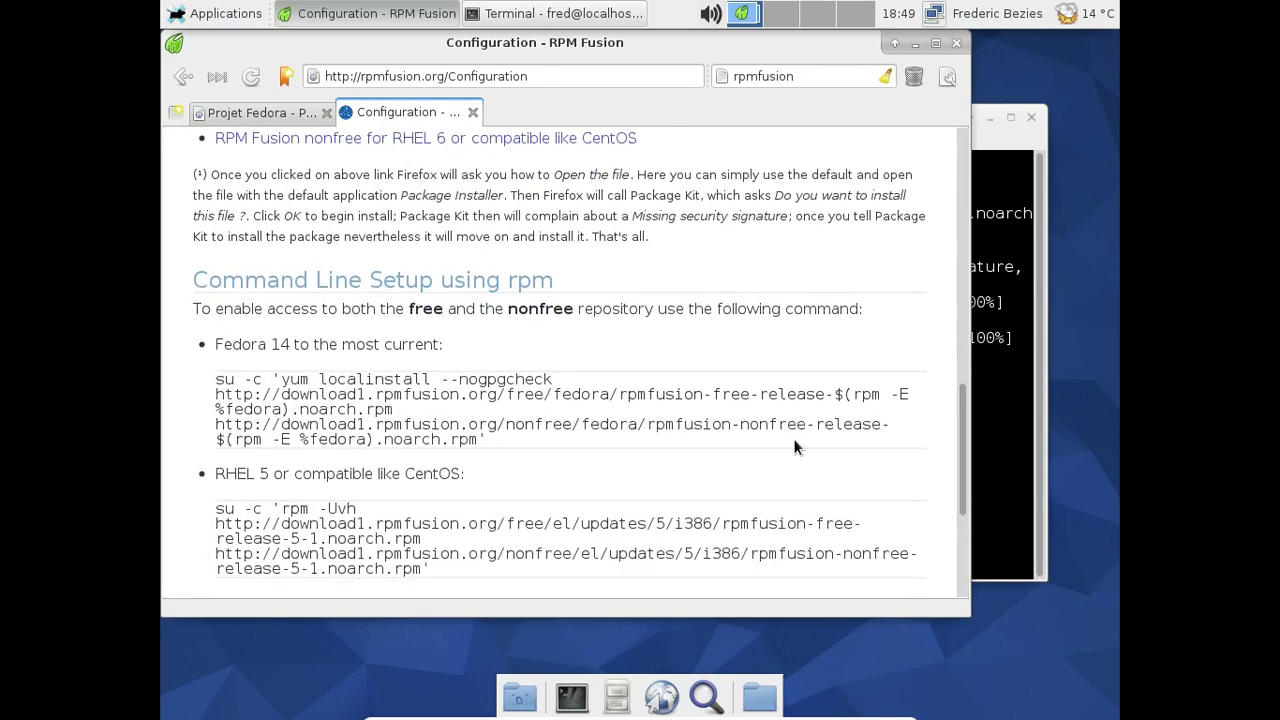
scroll(795, 447, down, 3)
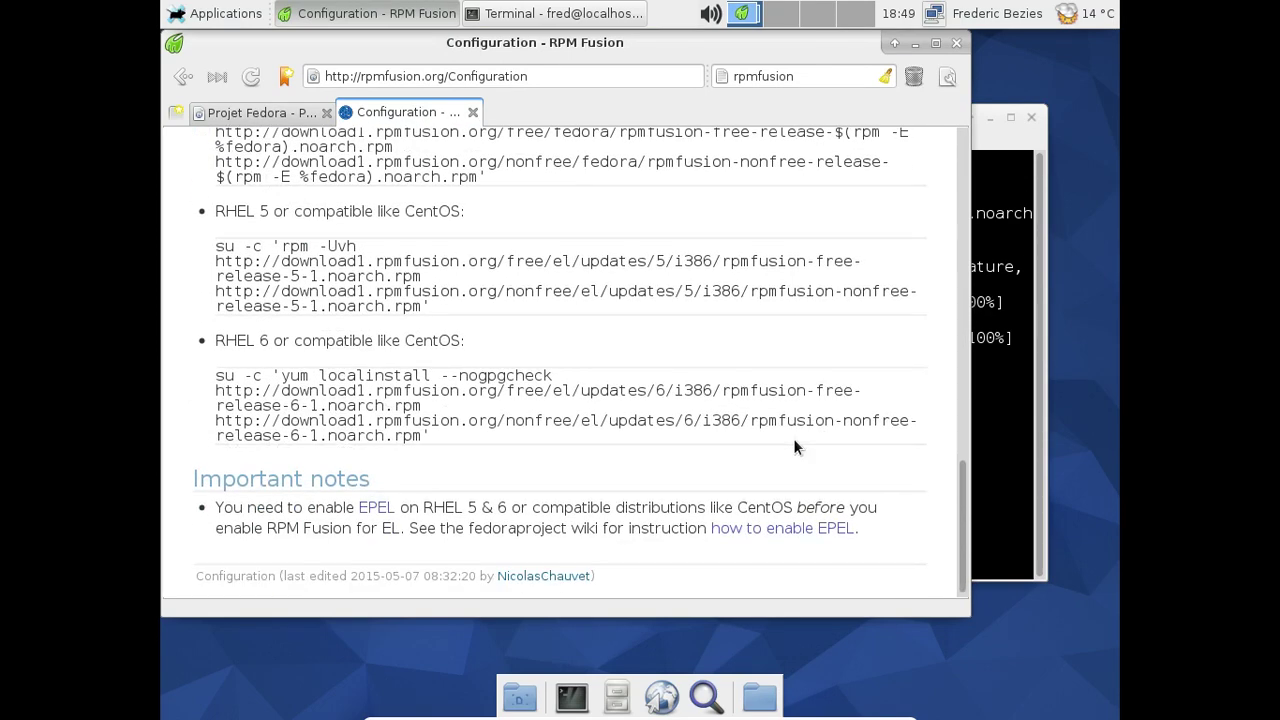
scroll(795, 447, up, 4)
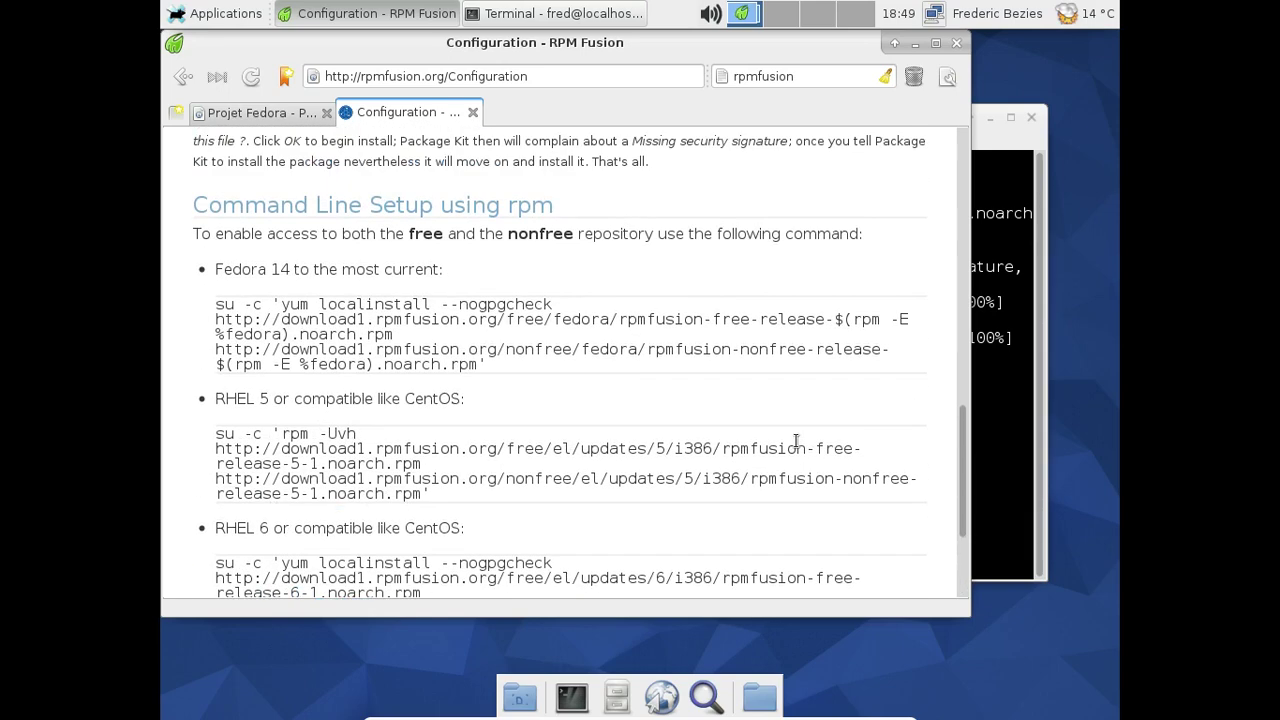
Run 'sudo dnf update' and close the RPM Fusion Configuration tab in Midori.
click(980, 376)
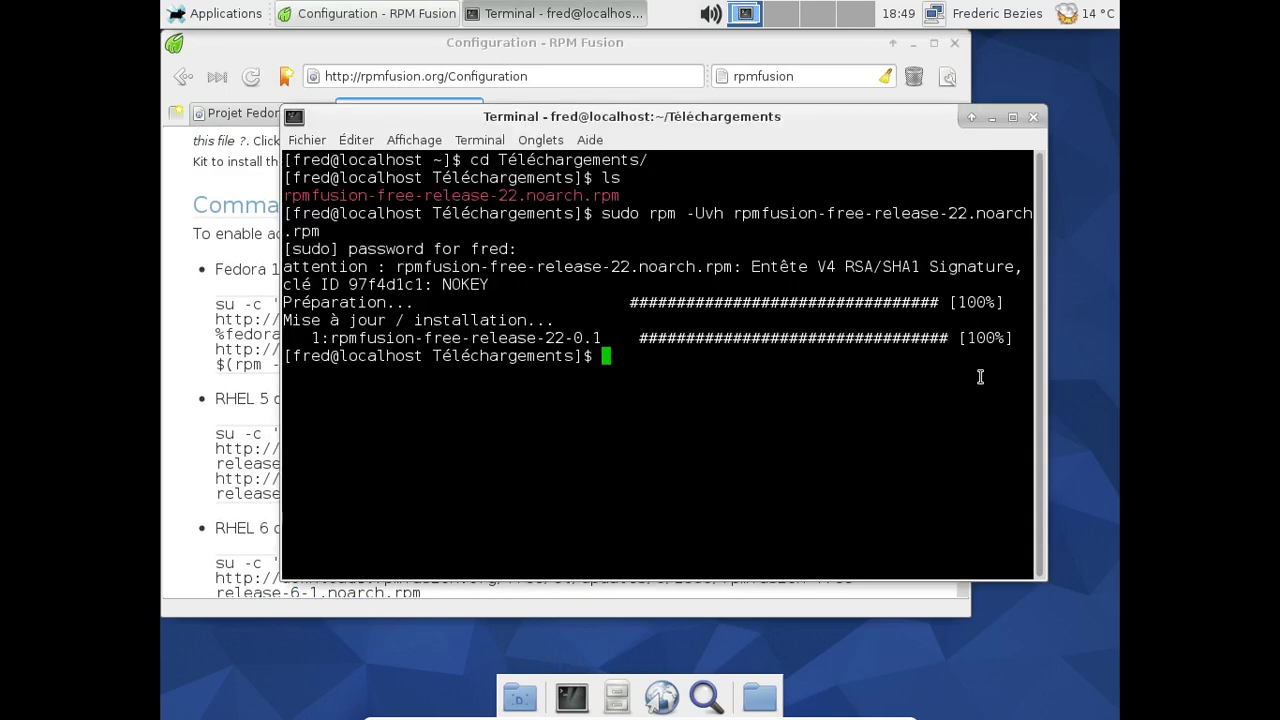
text(sudo dnf update)
key(Return)
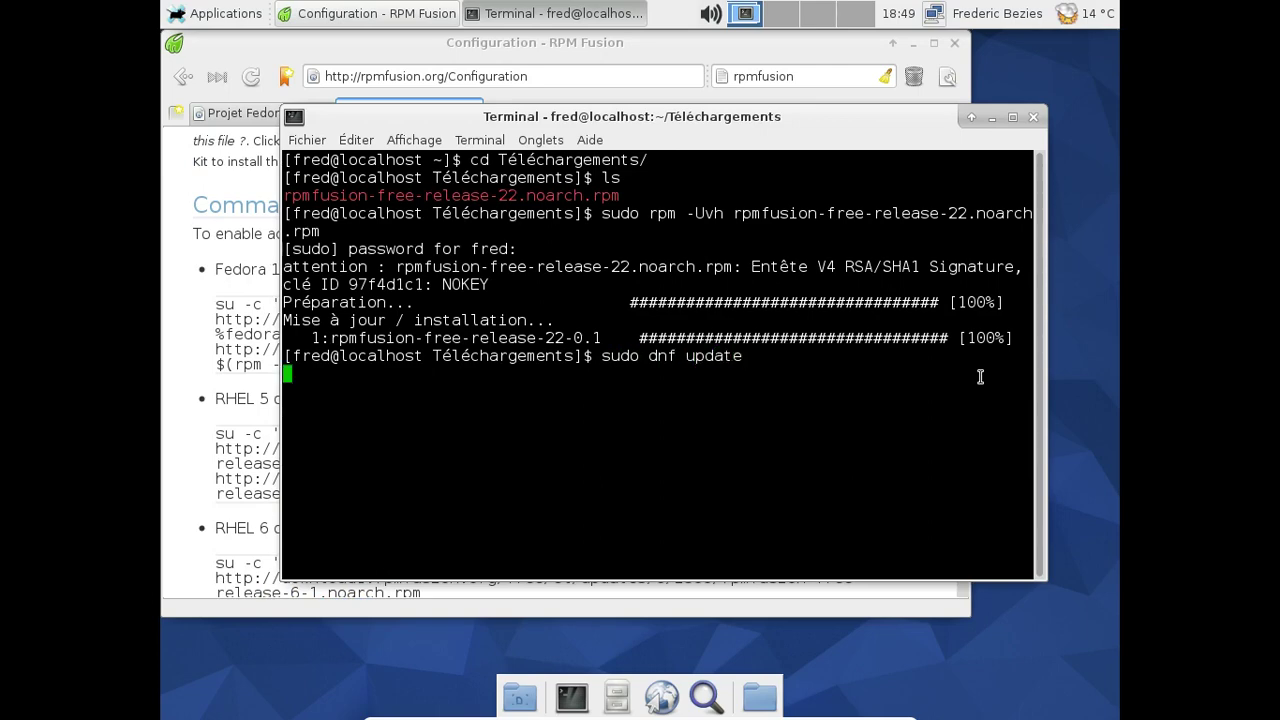
click(632, 43)
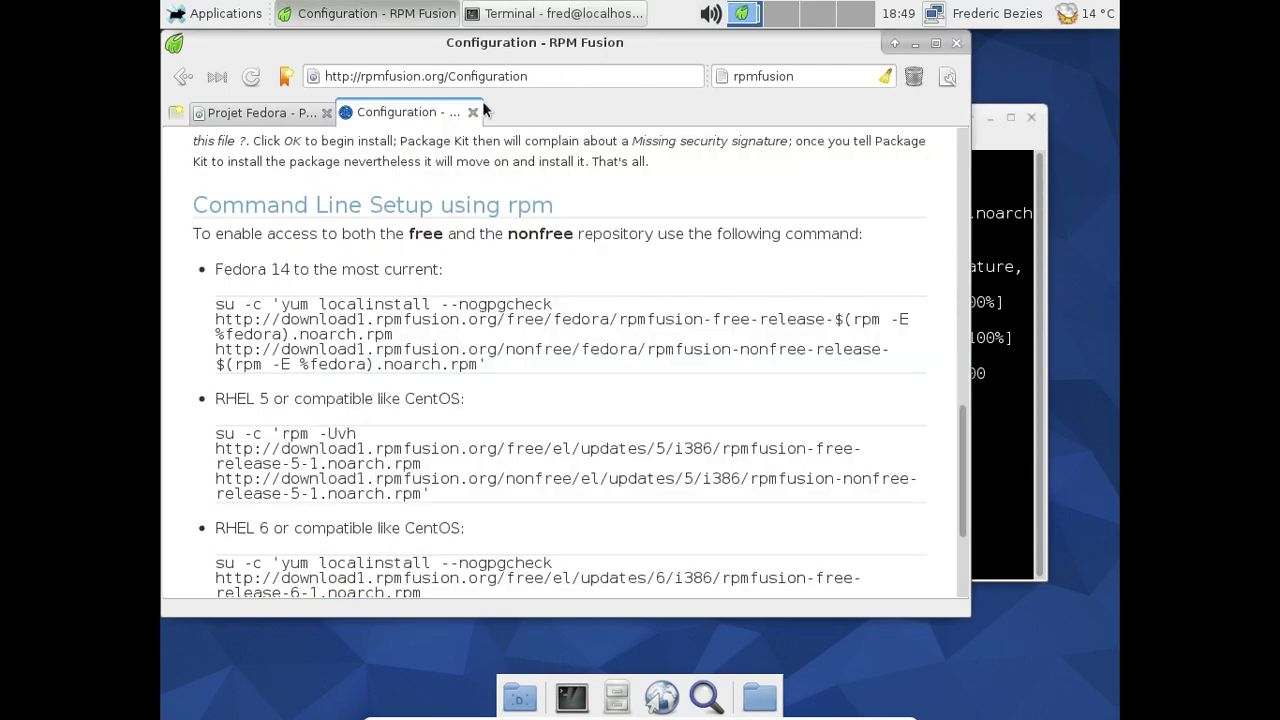
click(472, 113)
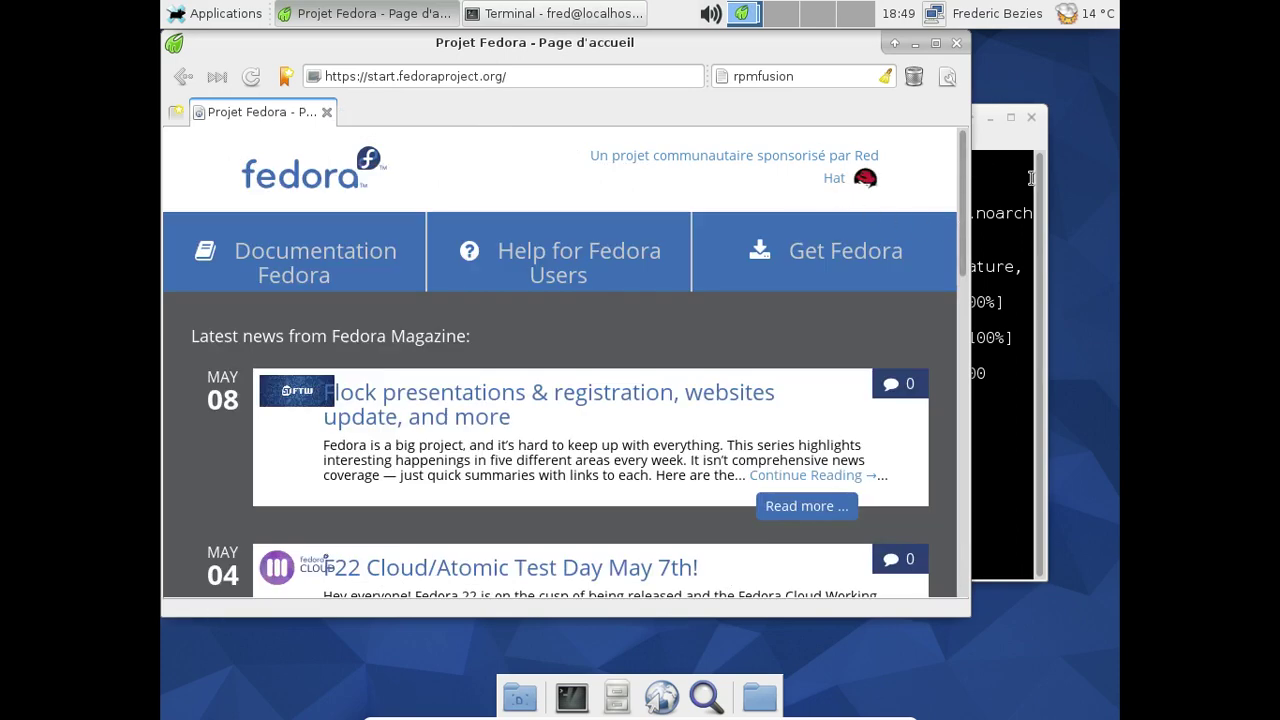
click(1012, 150)
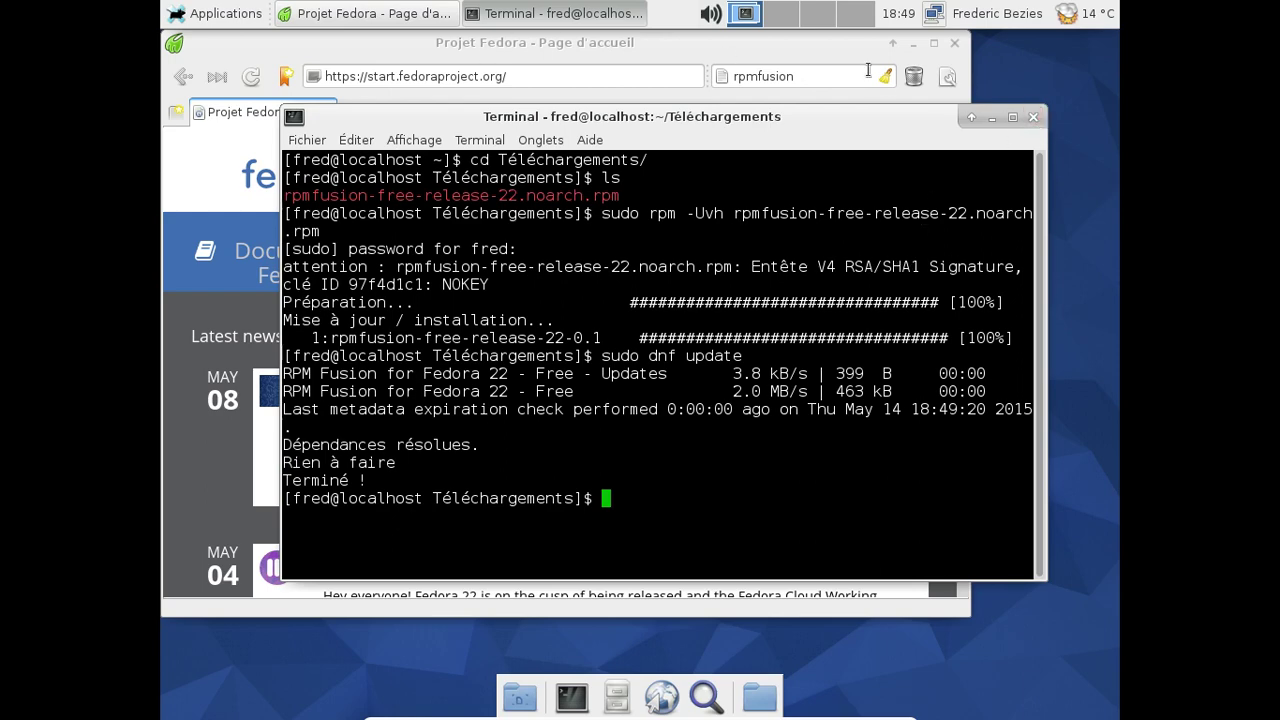
click(953, 45)
Close Midori, reposition the terminal and try 'sudo dnf install firefox-i18n-fr'.
click(953, 45)
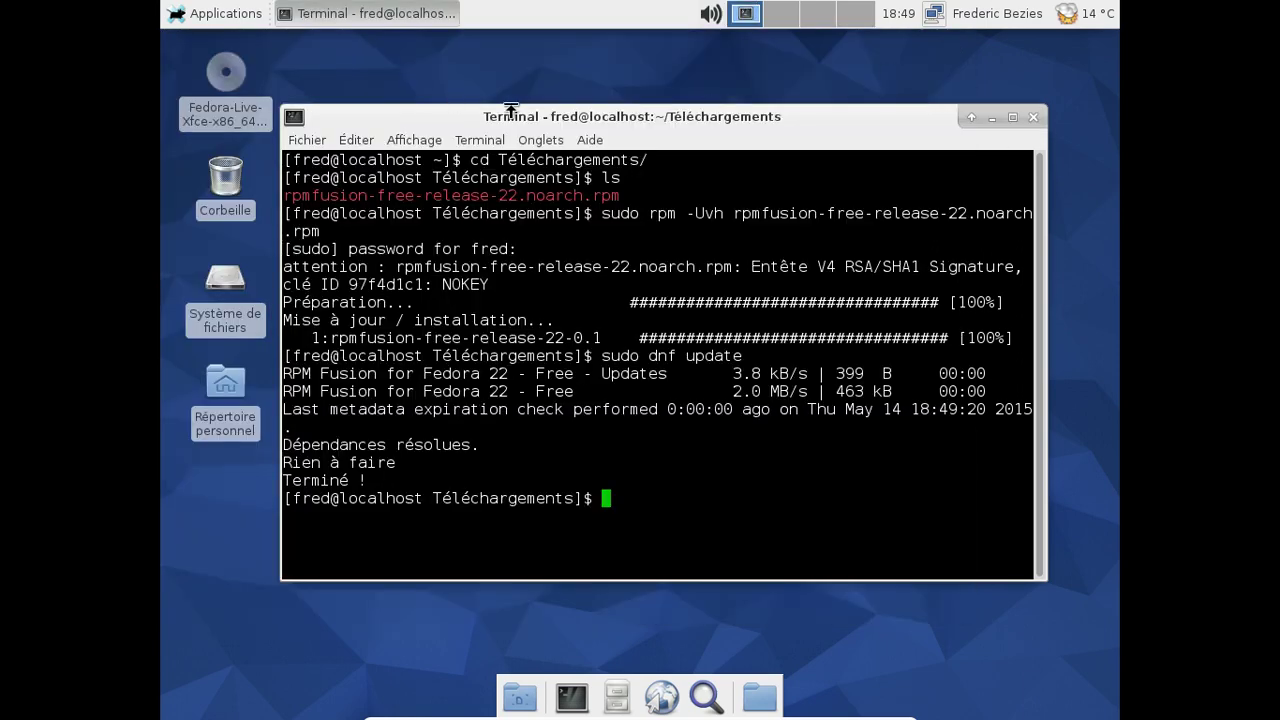
drag(519, 110, 537, 70)
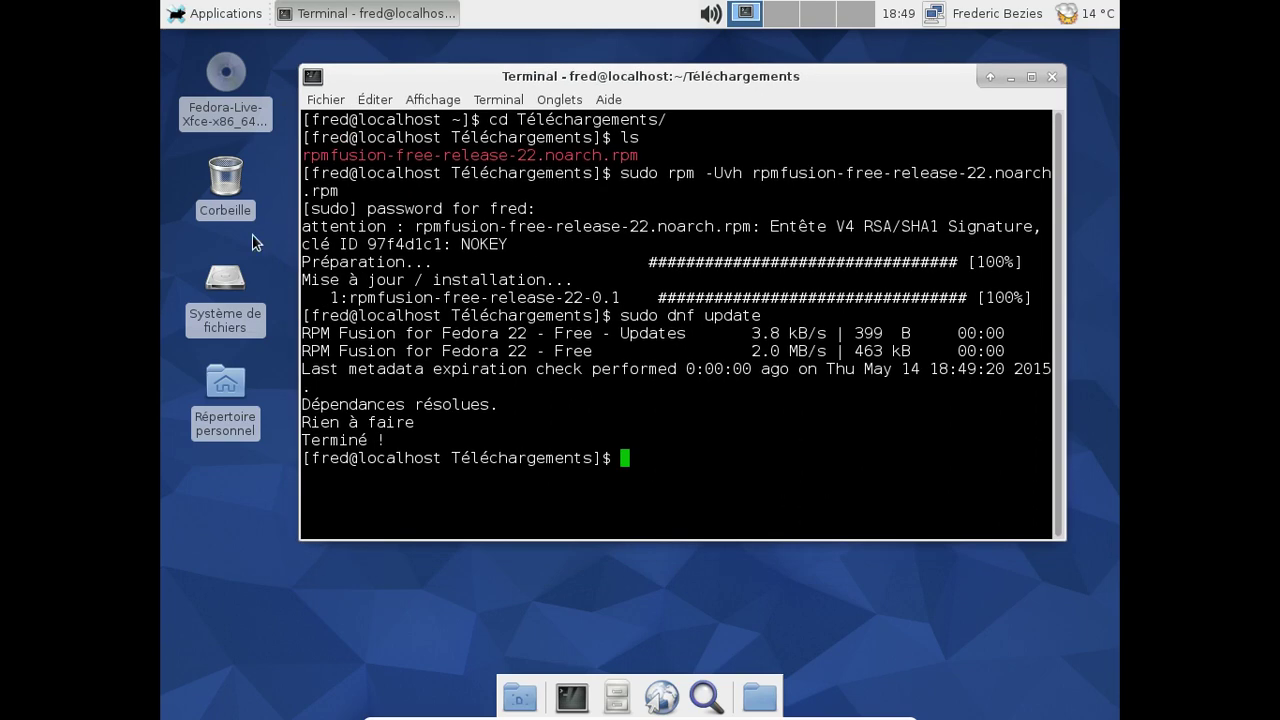
click(225, 13)
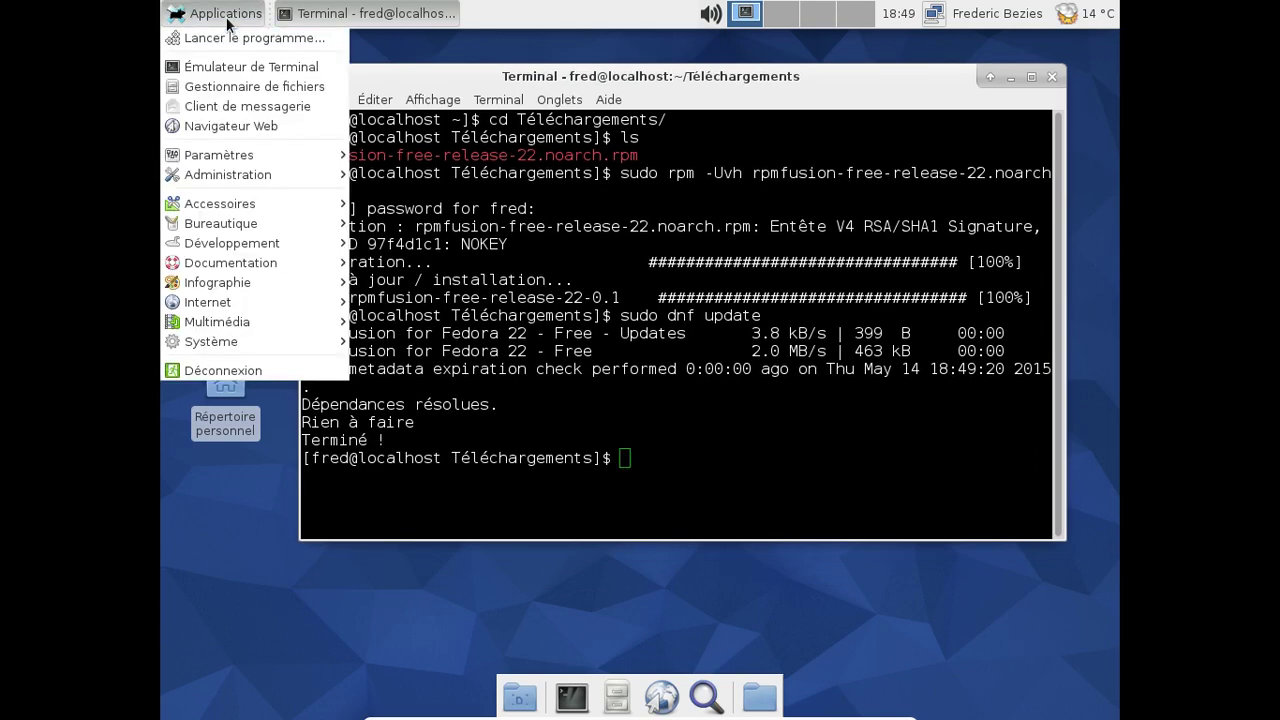
click(752, 364)
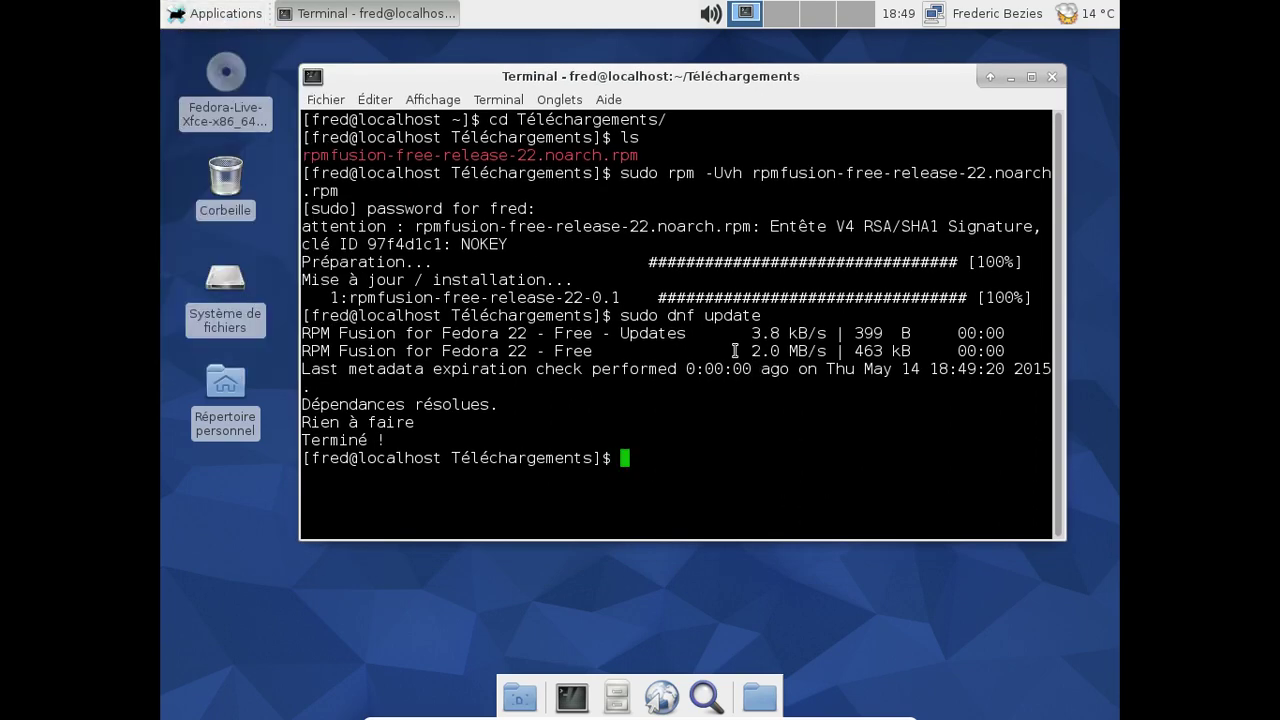
text(sudo dnf update)
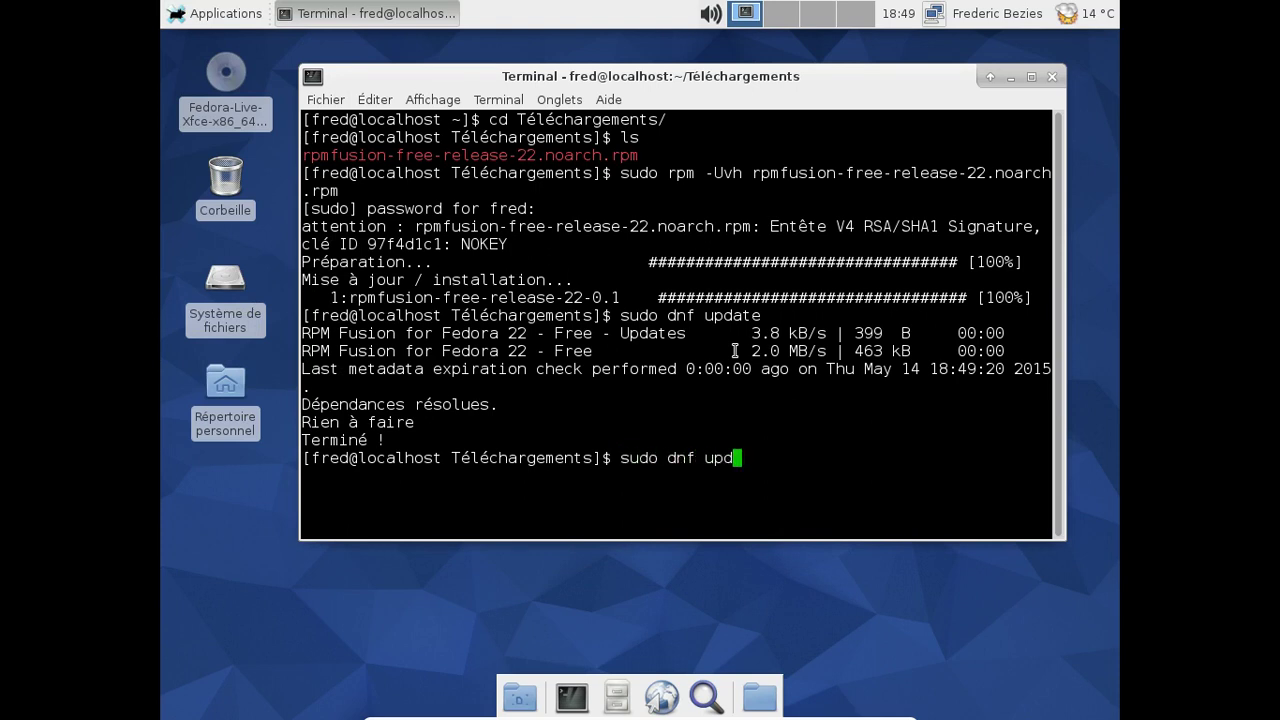
key(BackSpace)
key(BackSpace)
key(BackSpace)
key(BackSpace)
key(BackSpace)
key(BackSpace)
text(install firefox)
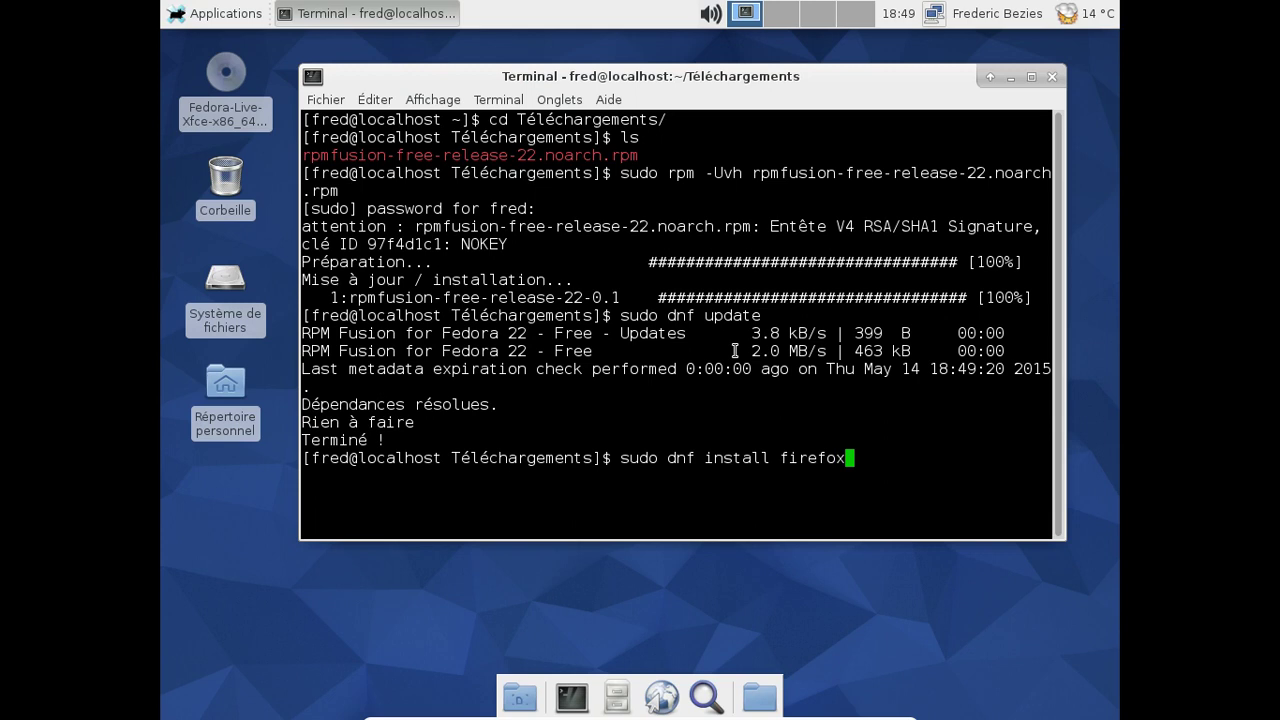
text(-i18n-fr)
key(Return)
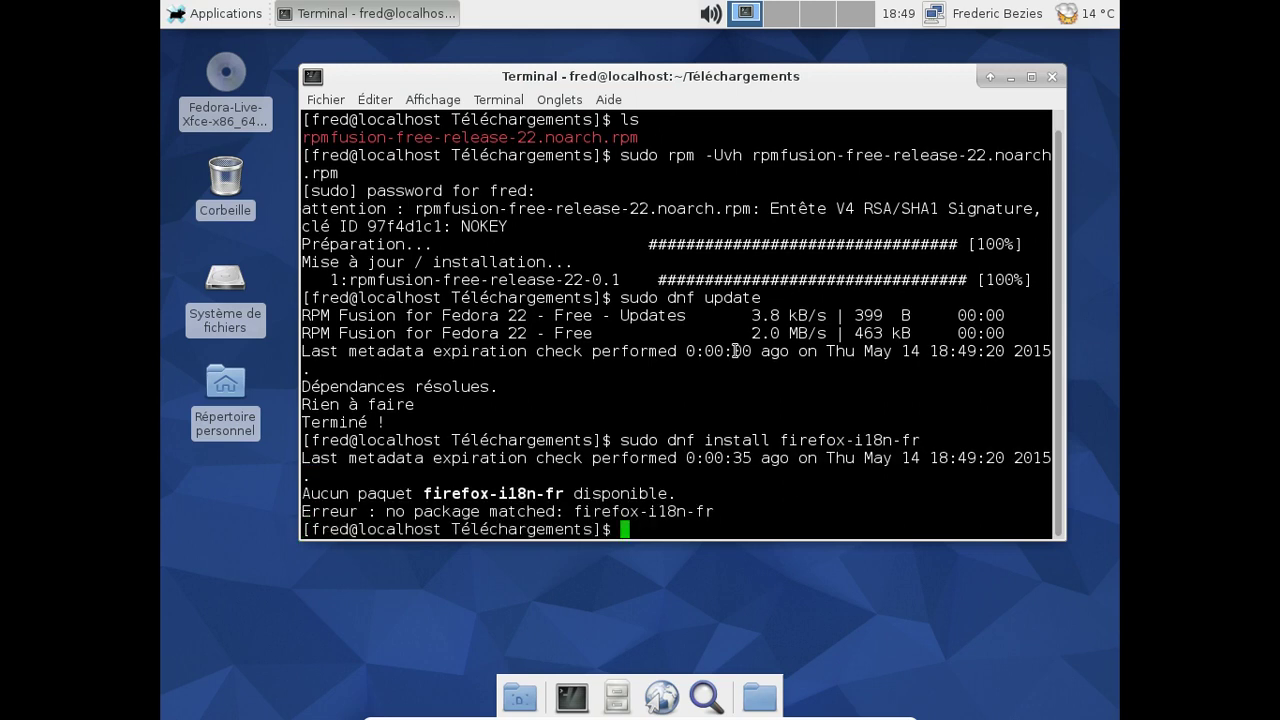
Retry the install as firefox-l10n-fr, then firefox-fr, and finally plain firefox.
key(Up)
key(Left)
key(Left)
key(Left)
key(Left)
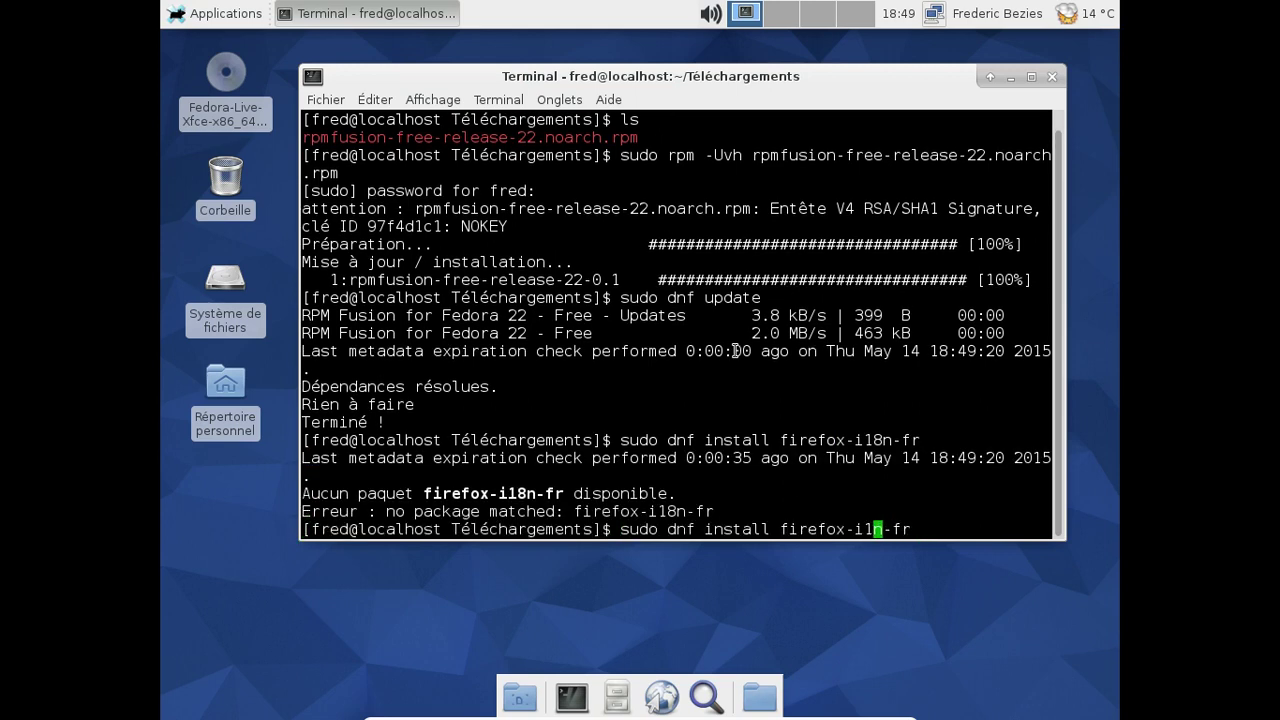
key(BackSpace)
key(BackSpace)
key(BackSpace)
text(l10)
key(Return)
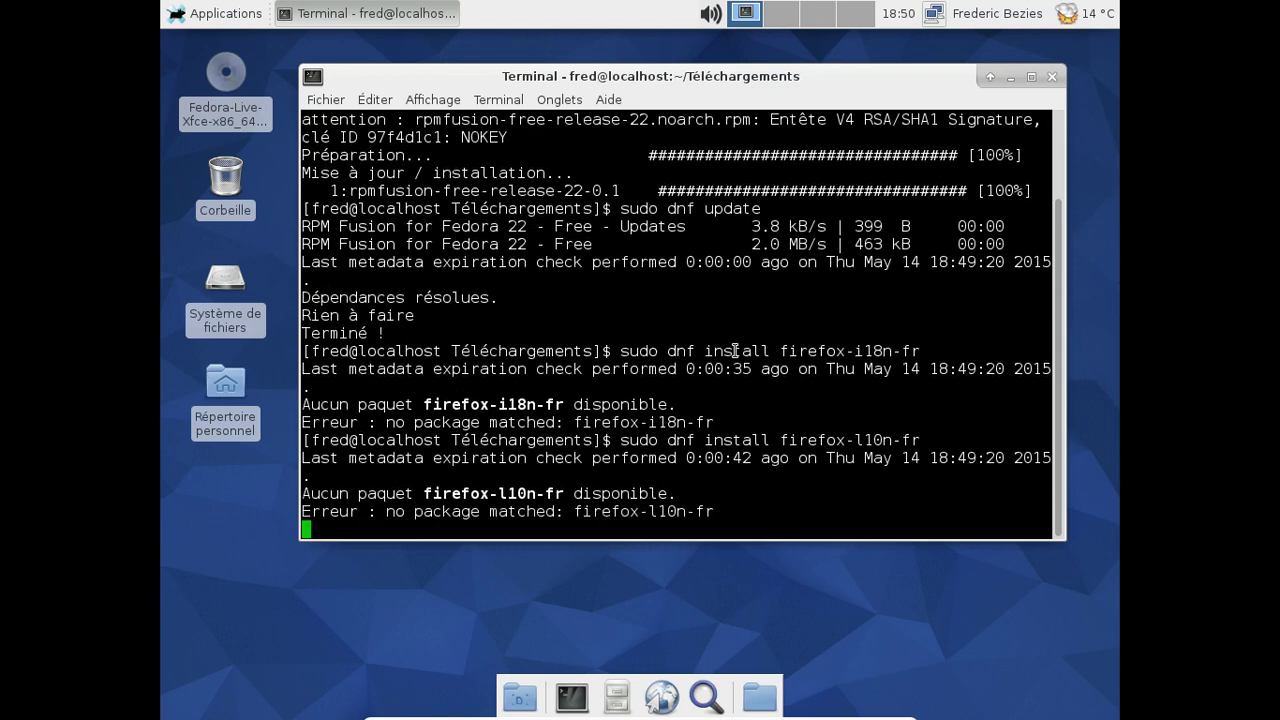
key(Up)
key(Left)
key(Left)
key(Left)
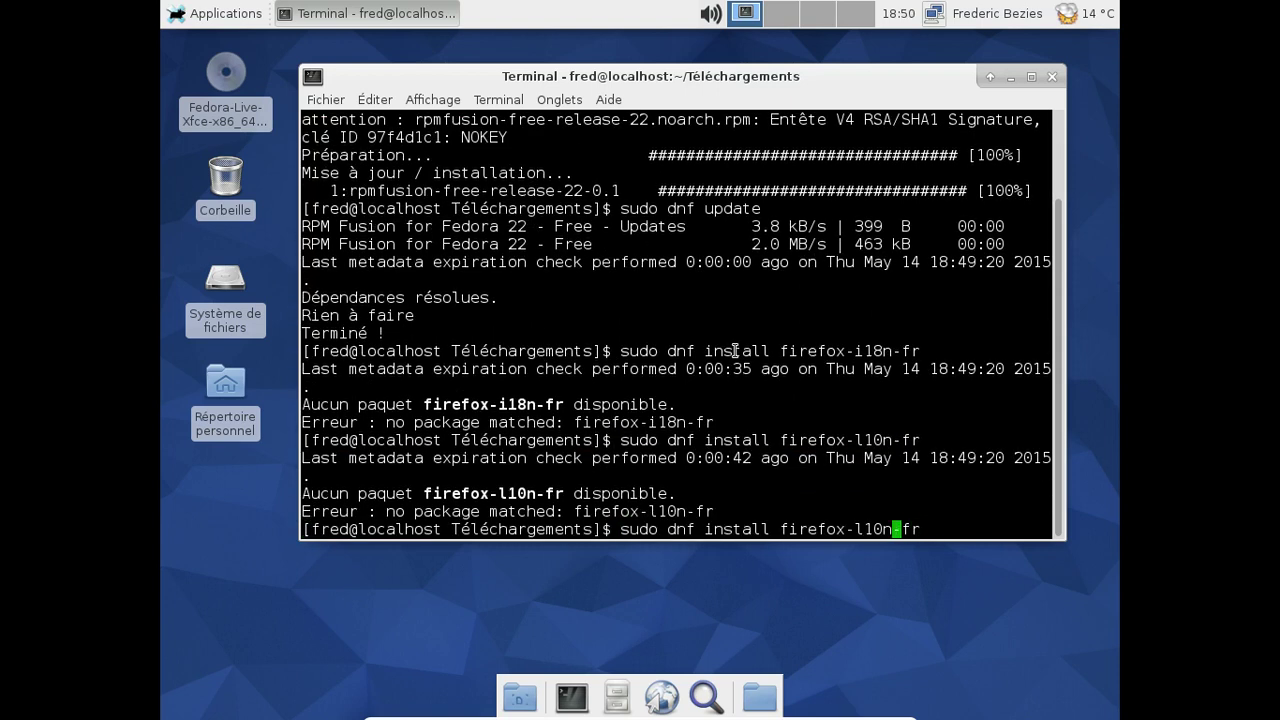
key(BackSpace)
key(BackSpace)
key(BackSpace)
key(BackSpace)
key(BackSpace)
key(Return)
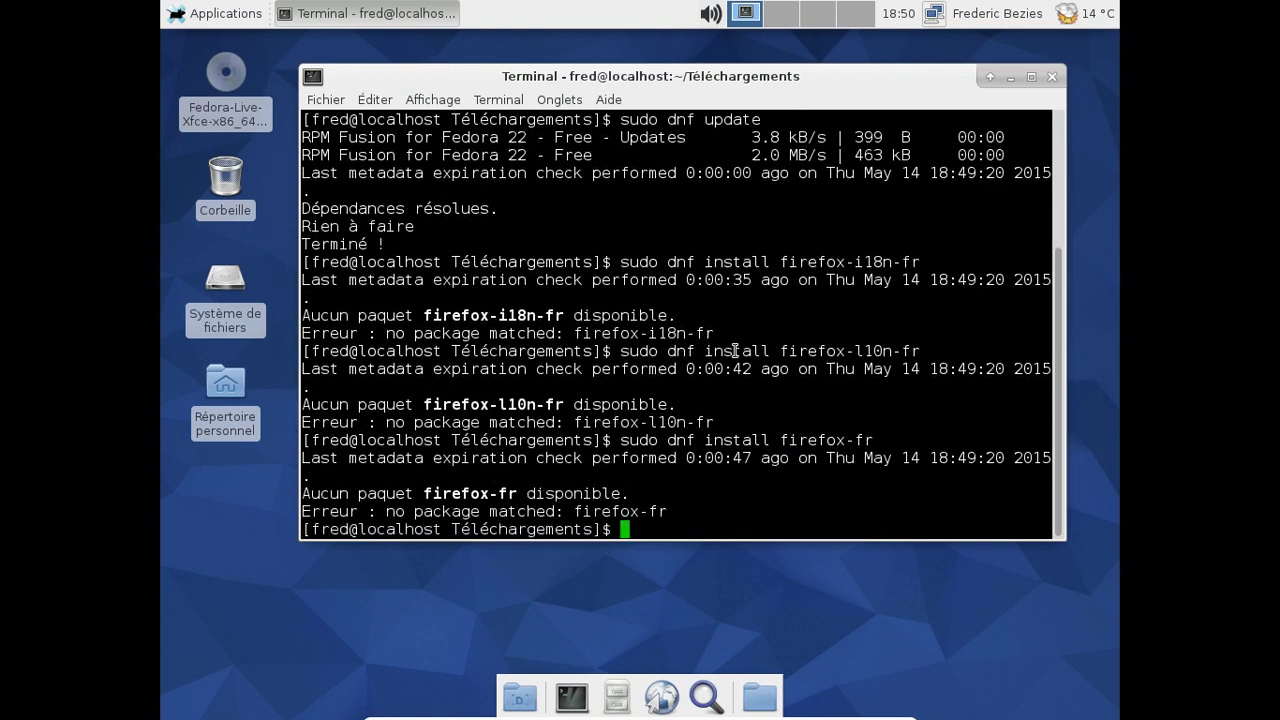
key(Up)
key(BackSpace)
key(BackSpace)
key(BackSpace)
key(Return)
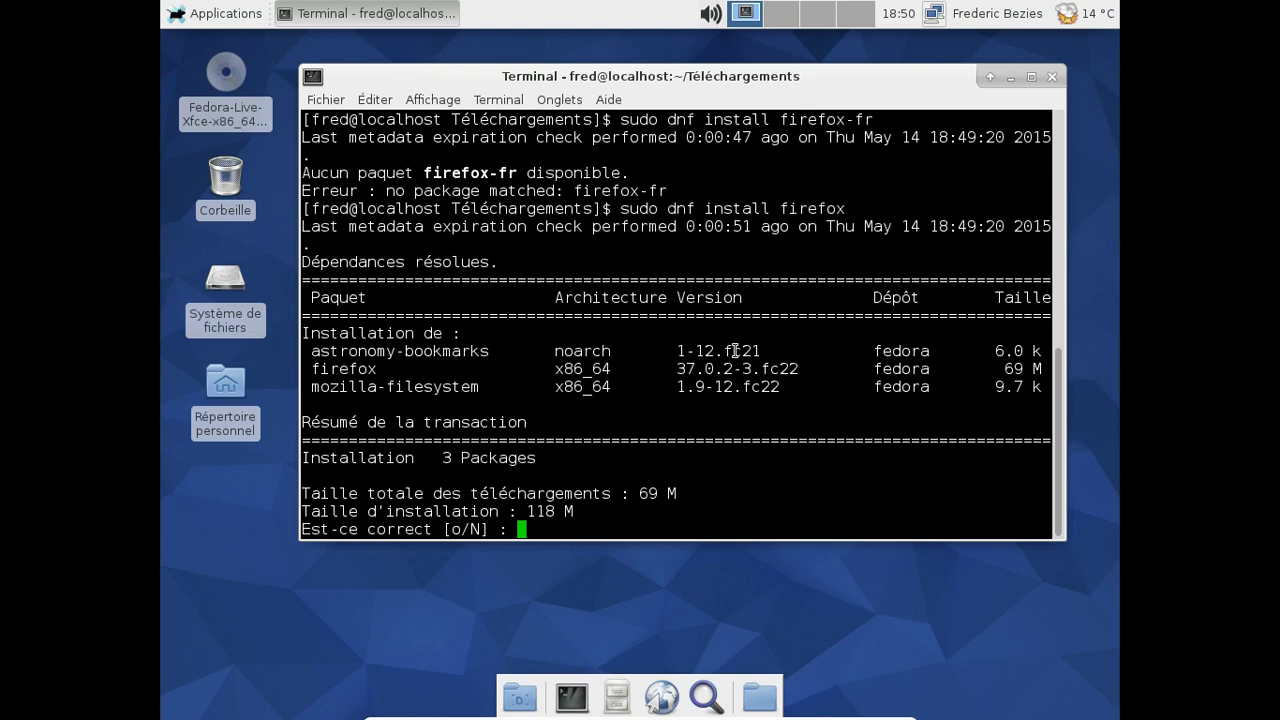
Confirm the firefox install with its two dependencies, then type 'dnf search firefox | more'.
key(Return)
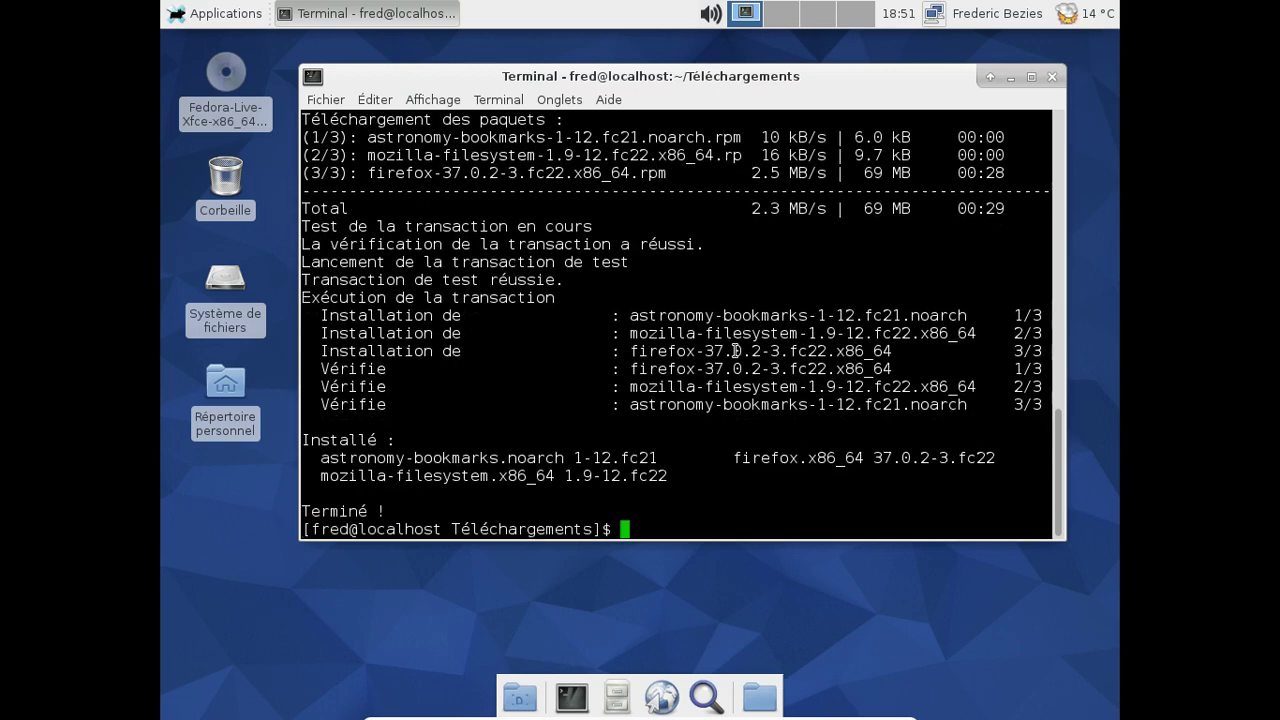
key(Up)
key(BackSpace)
key(BackSpace)
key(BackSpace)
key(BackSpace)
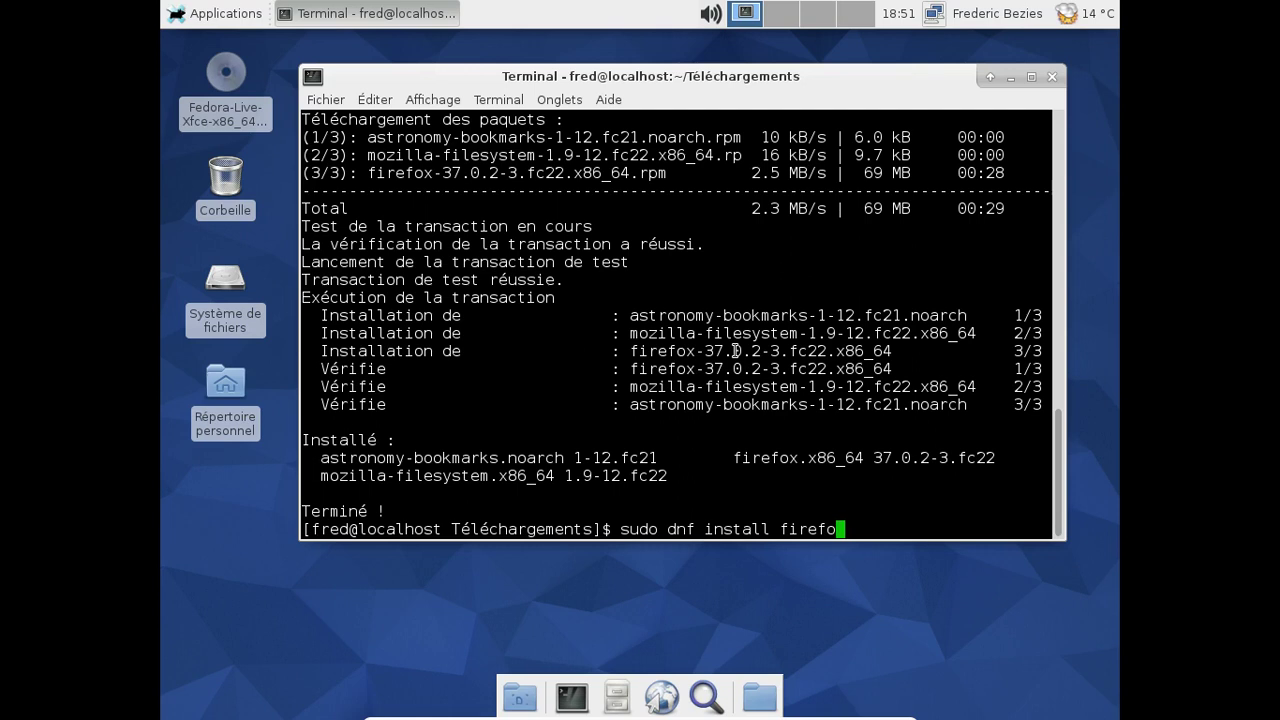
key(BackSpace)
key(BackSpace)
key(BackSpace)
key(BackSpace)
key(BackSpace)
key(BackSpace)
key(BackSpace)
key(BackSpace)
key(BackSpace)
key(BackSpace)
key(BackSpace)
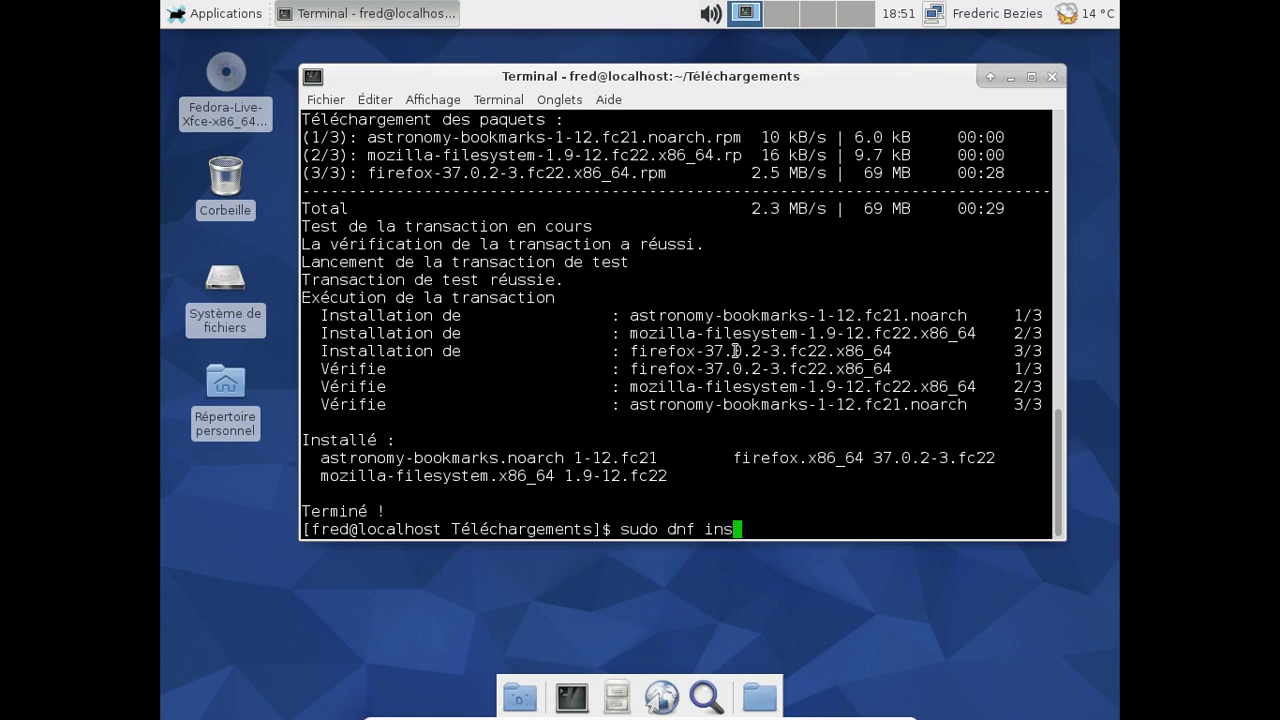
text(s)
key(BackSpace)
key(BackSpace)
key(BackSpace)
key(BackSpace)
key(BackSpace)
key(BackSpace)
key(BackSpace)
key(BackSpace)
key(BackSpace)
key(BackSpace)
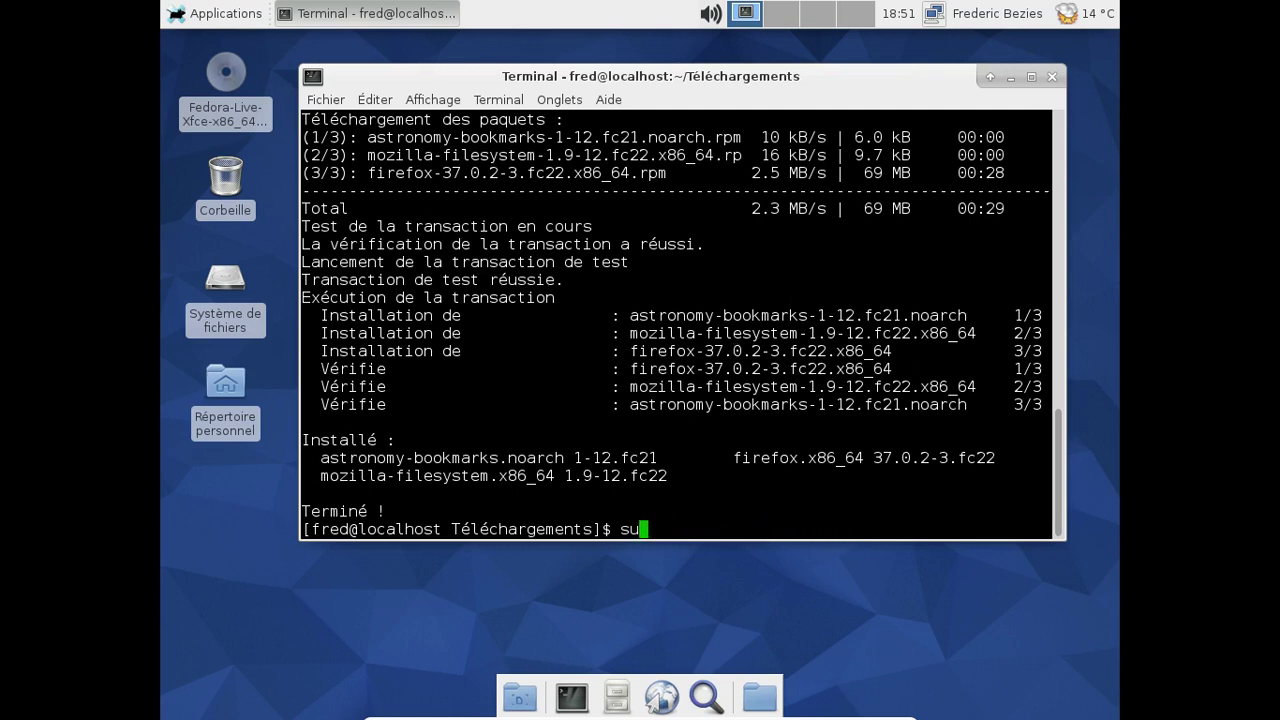
text(dnf search fir)
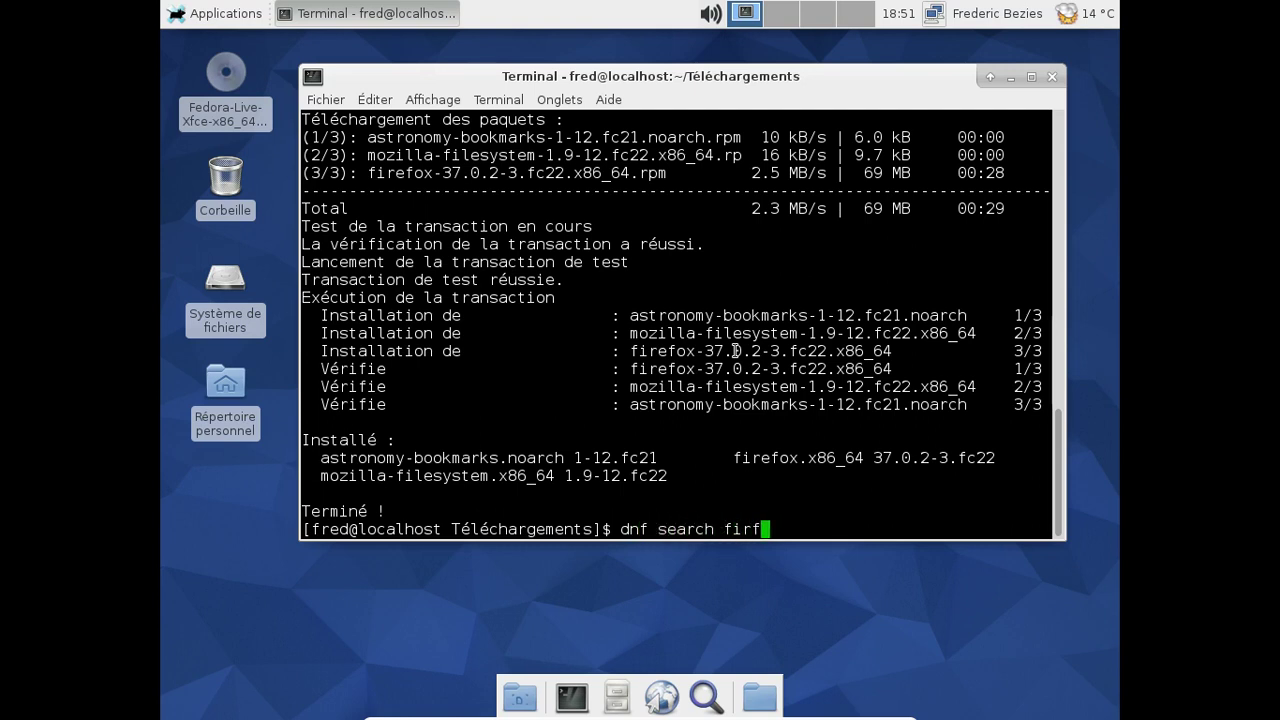
text(efox)
text( | mo)
text(re)
Run 'dnf search firefox | more', interrupt it with Ctrl+C and close the terminal.
key(Return)
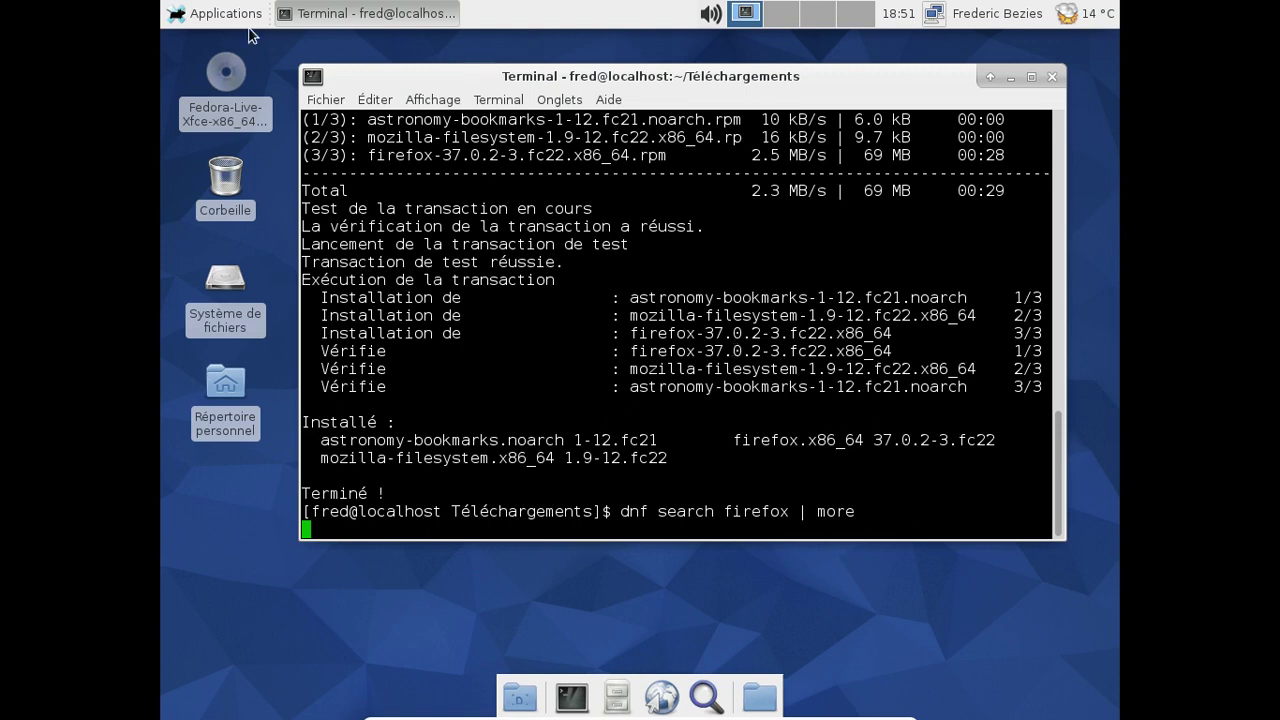
click(222, 13)
mouse_move(266, 310)
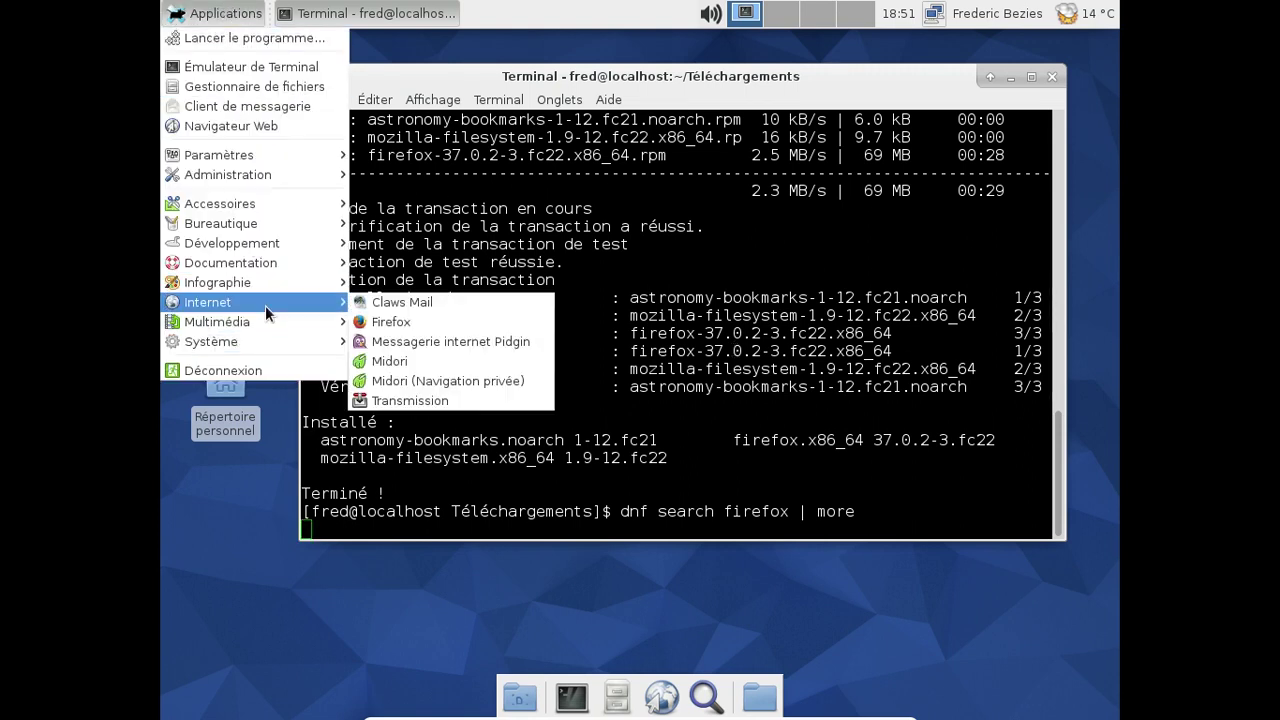
click(762, 401)
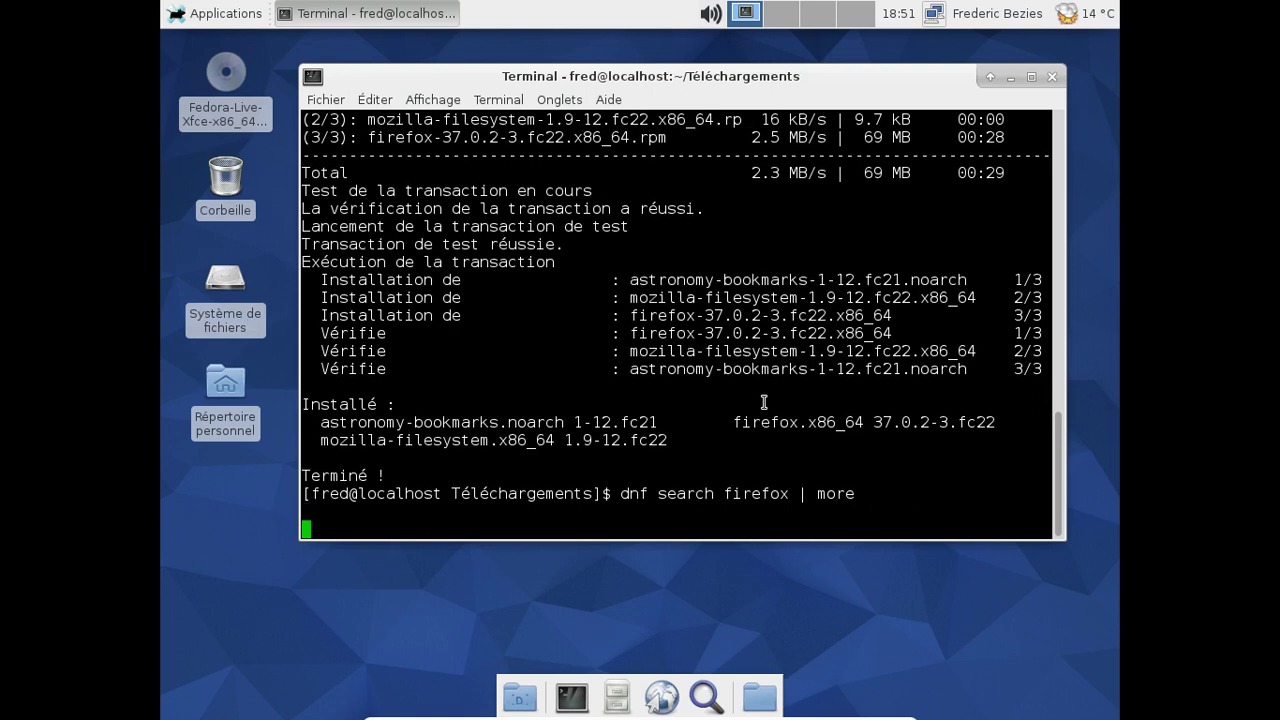
key(ctrl+c)
key(ctrl+c)
key(Return)
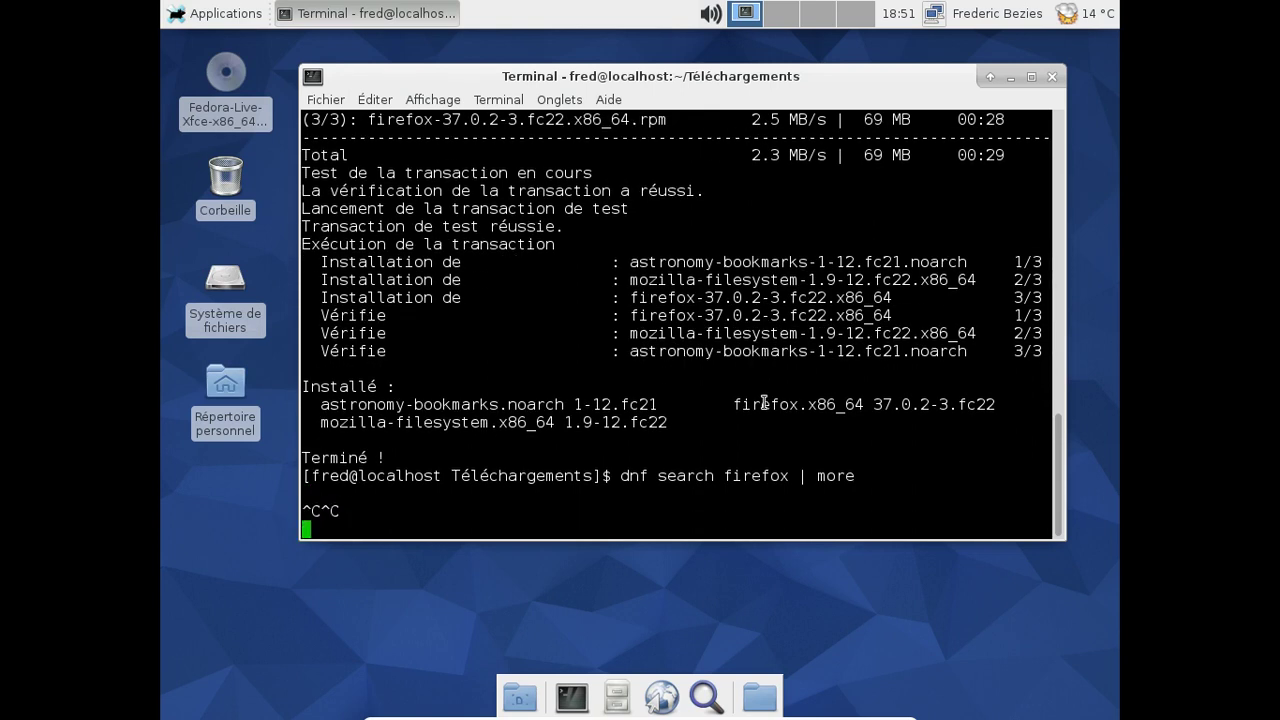
click(1052, 78)
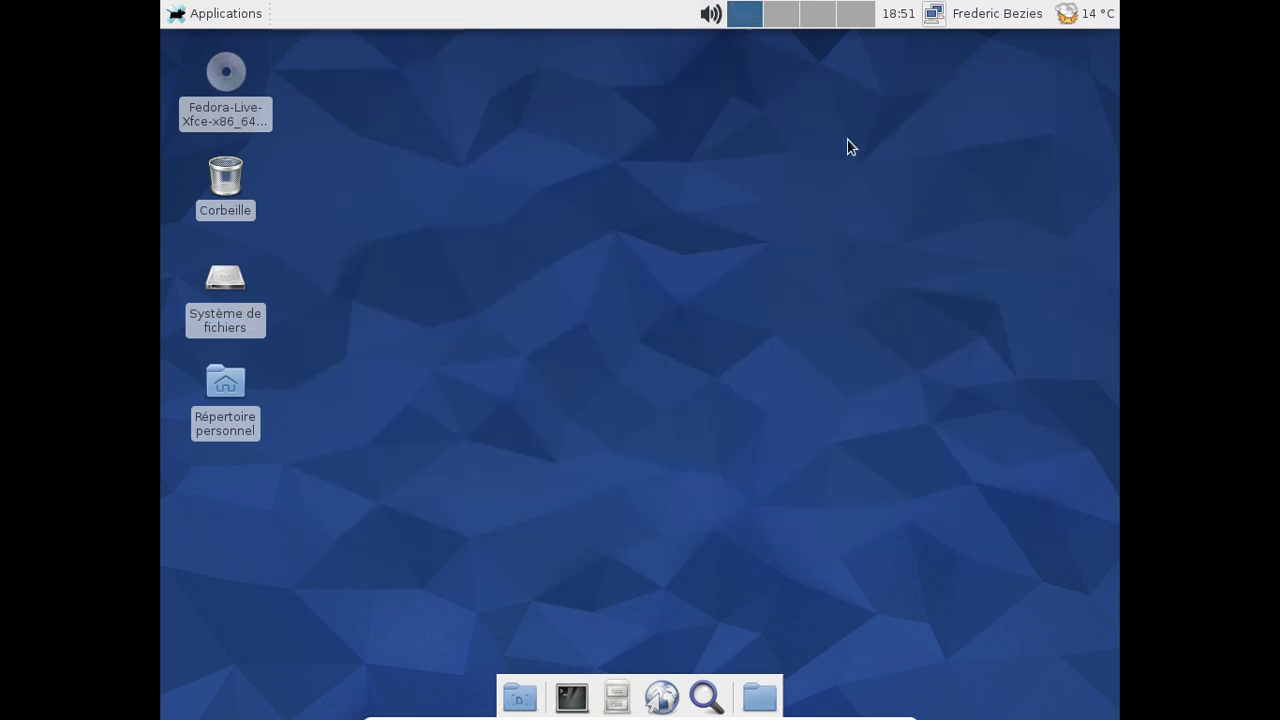
click(222, 14)
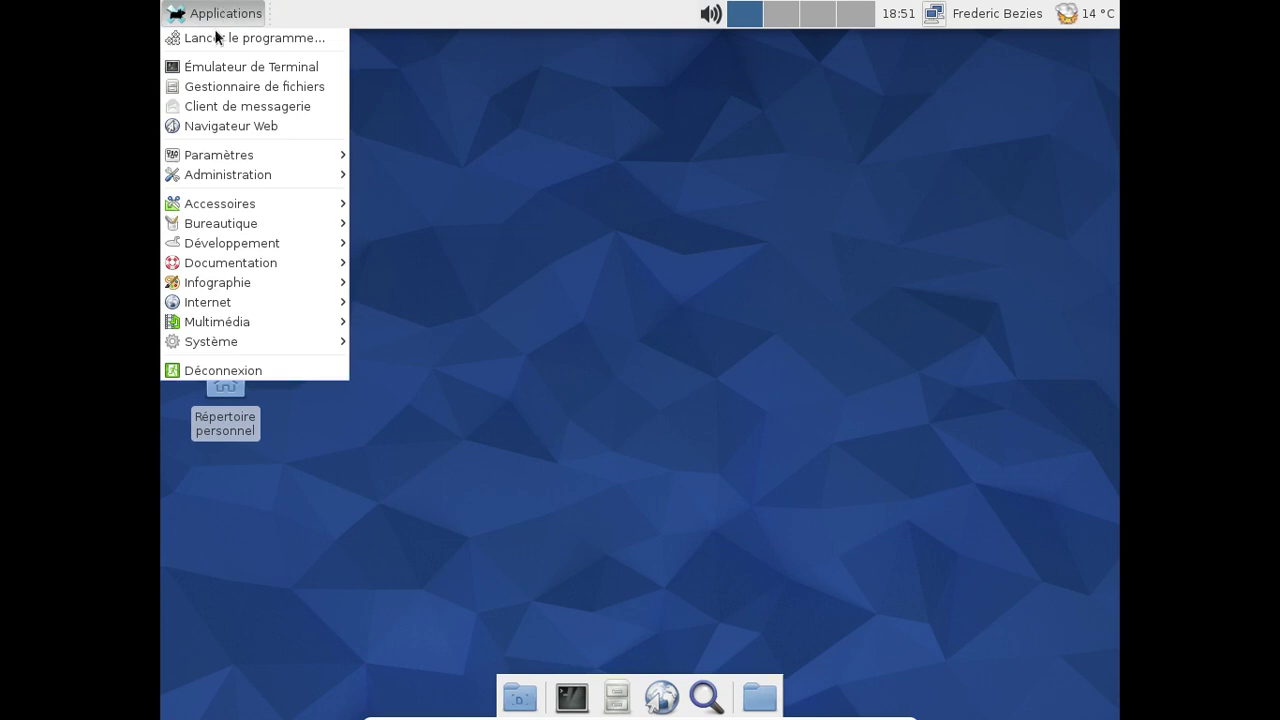
mouse_move(220, 228)
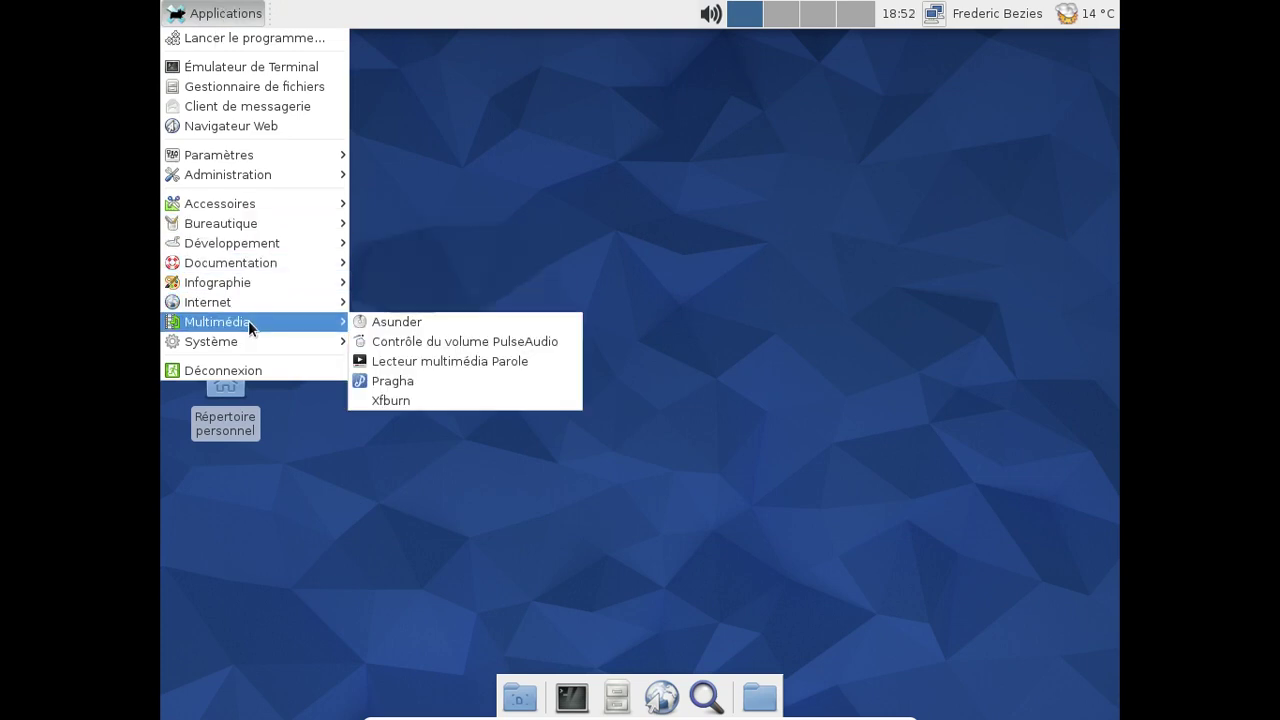
mouse_move(254, 290)
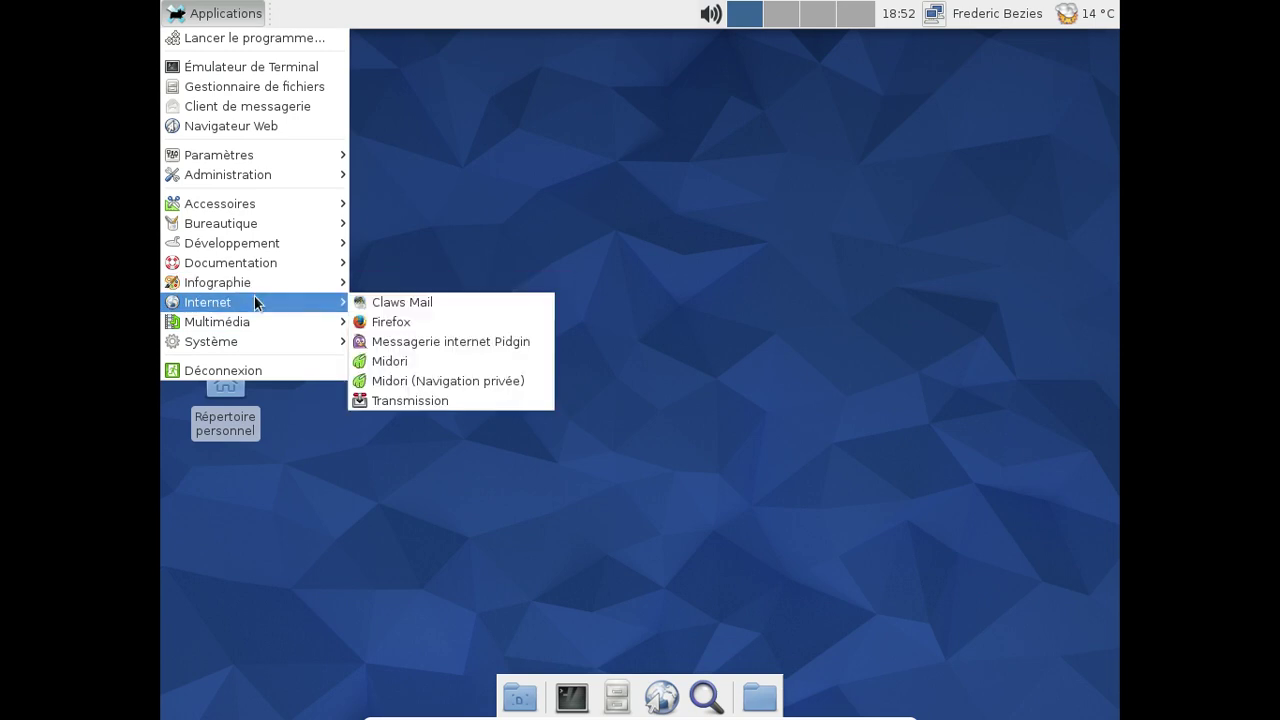
mouse_move(254, 321)
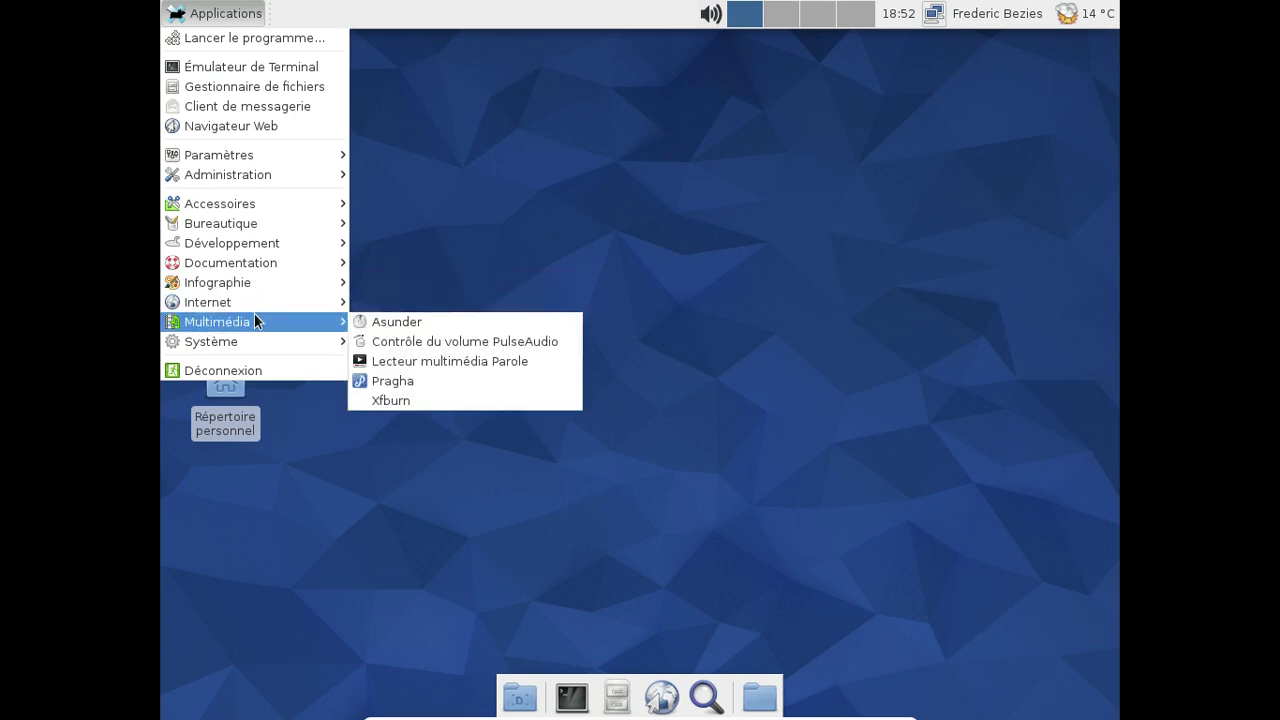
click(469, 381)
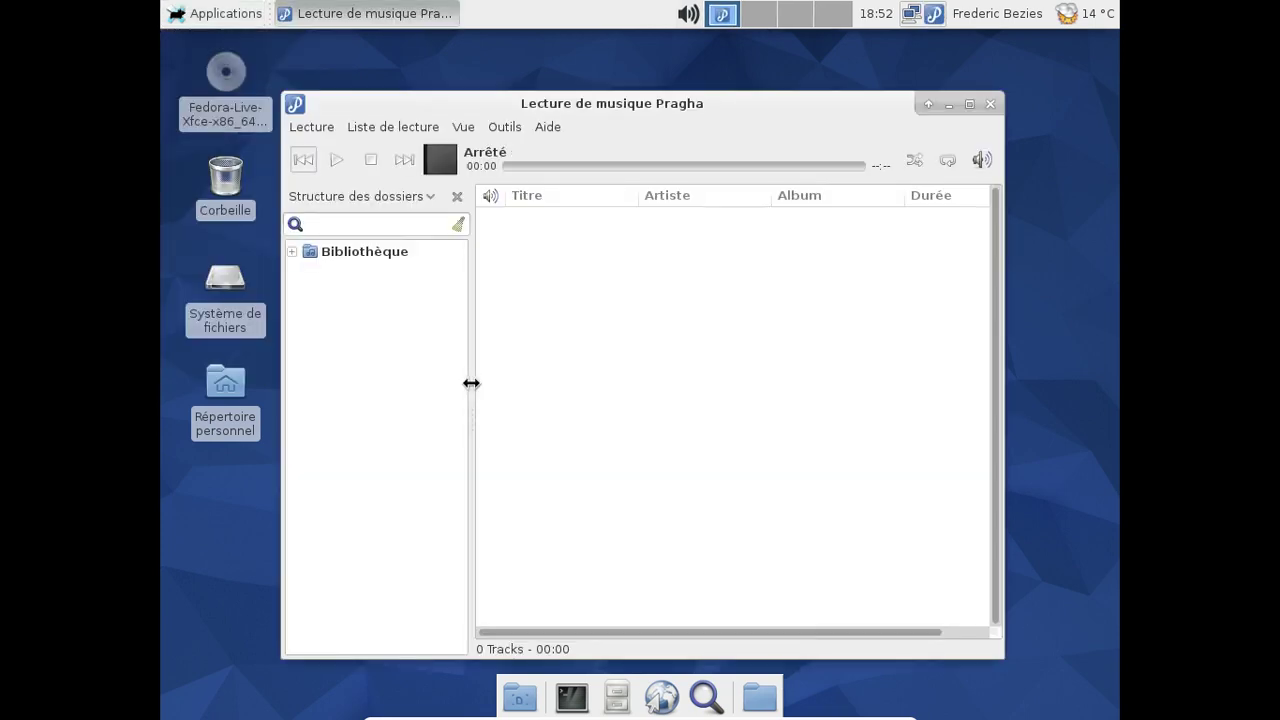
click(557, 128)
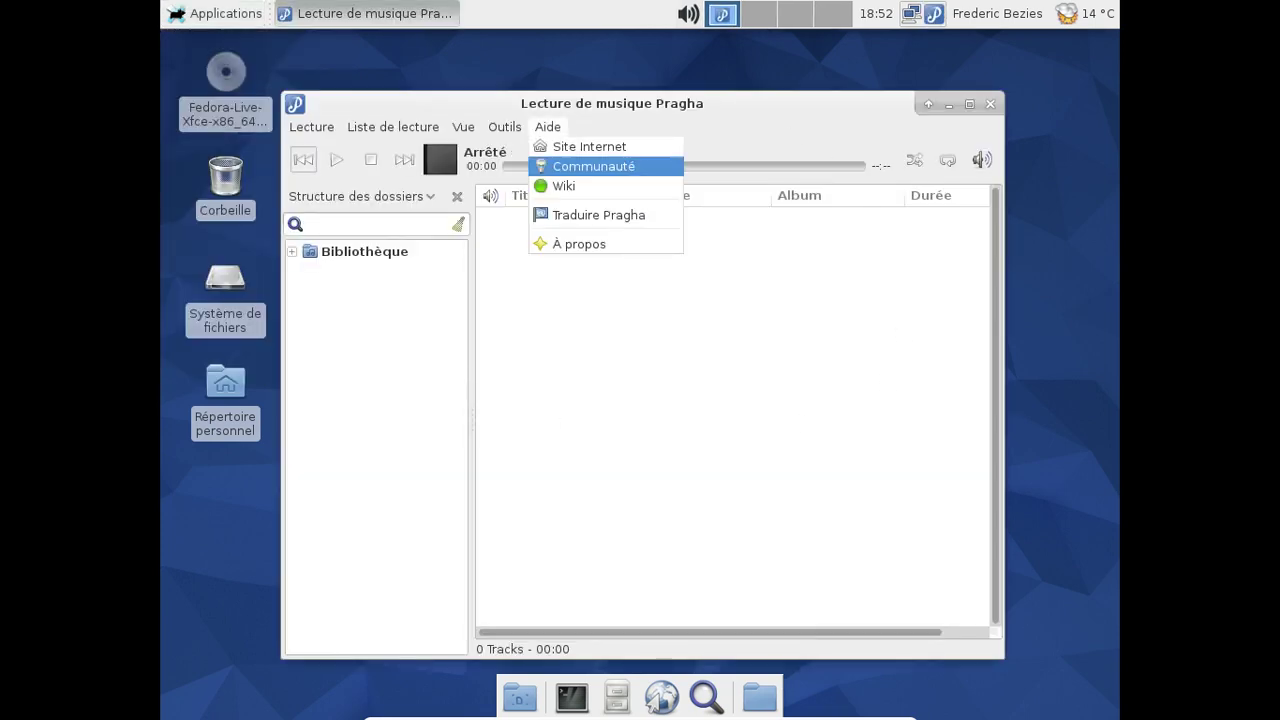
click(592, 251)
click(800, 523)
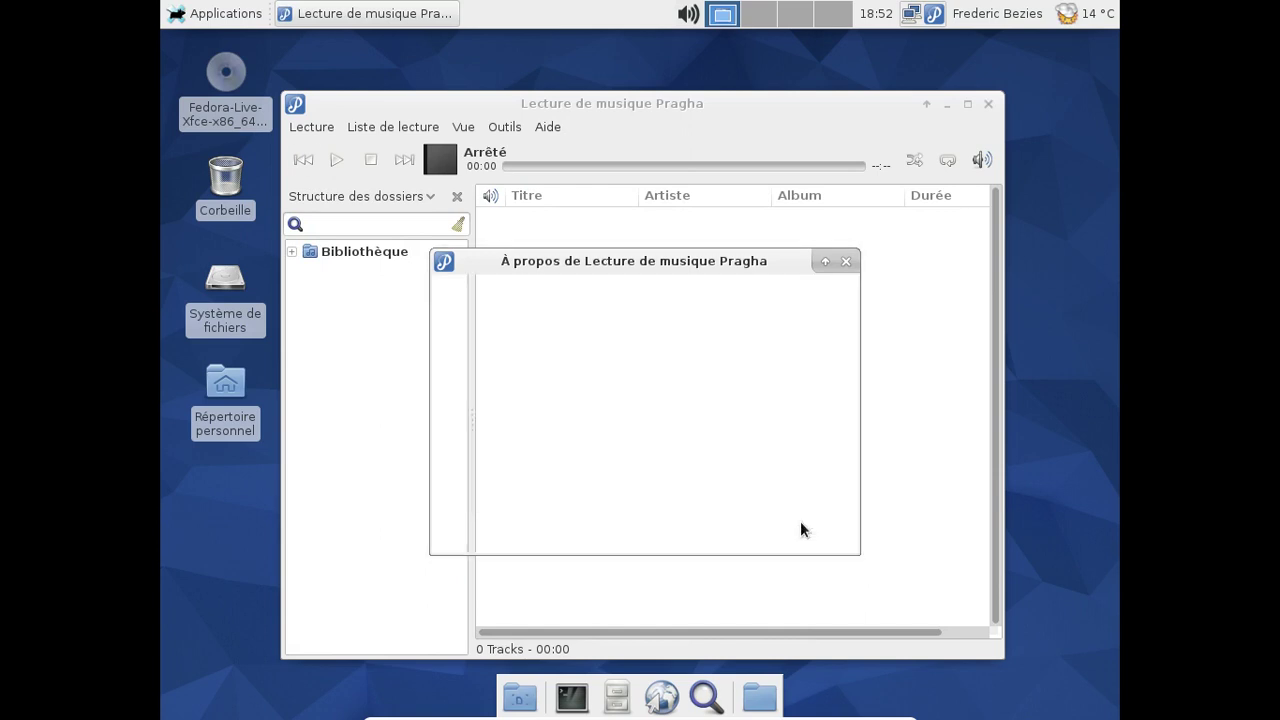
click(992, 104)
click(200, 13)
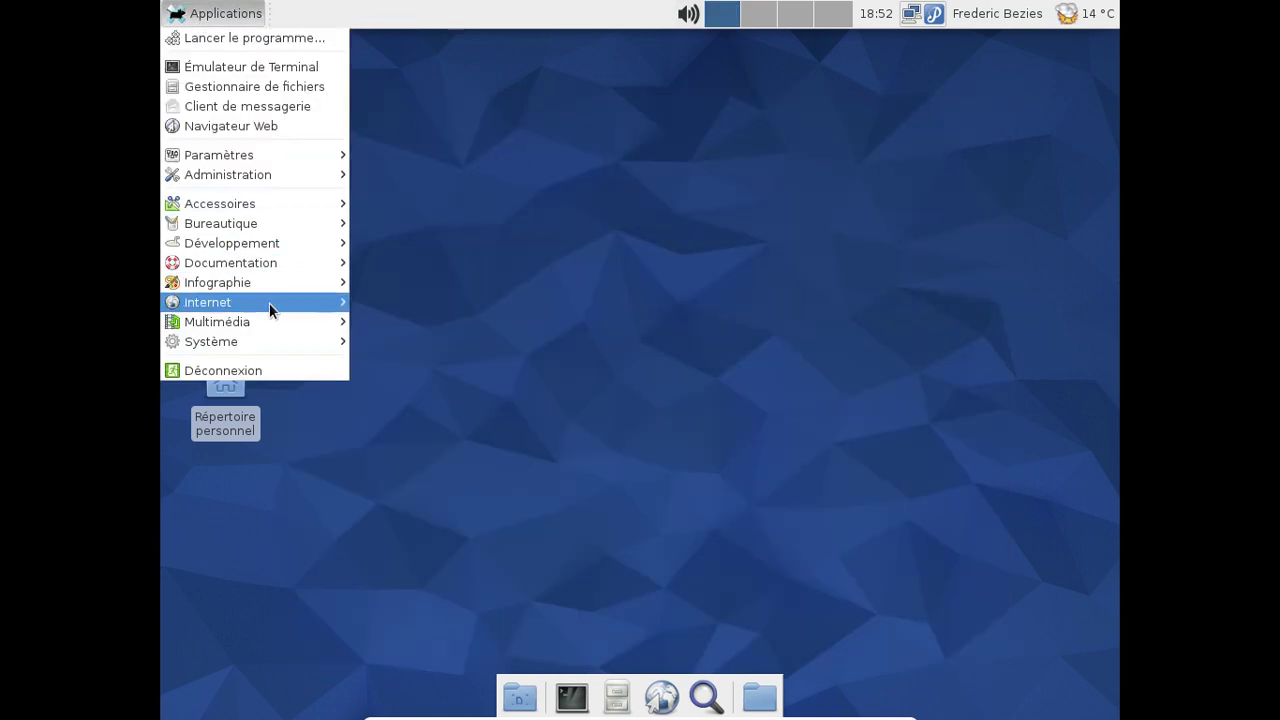
mouse_move(260, 321)
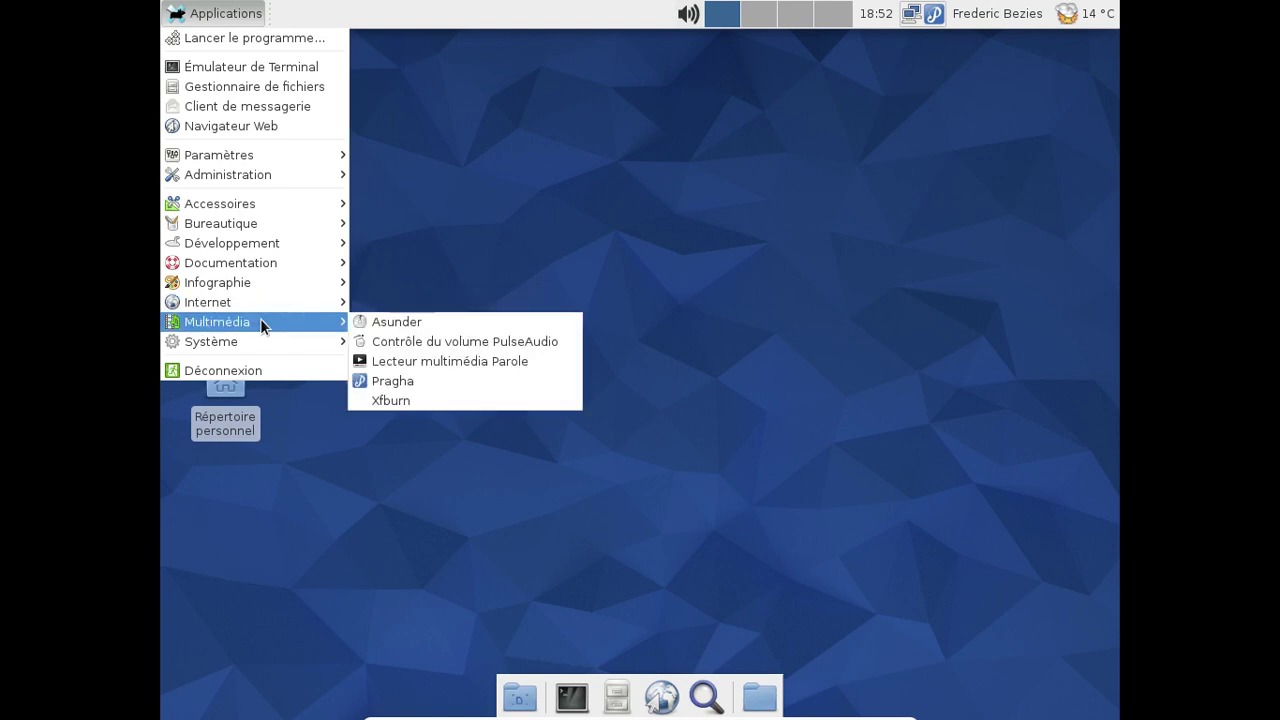
click(420, 360)
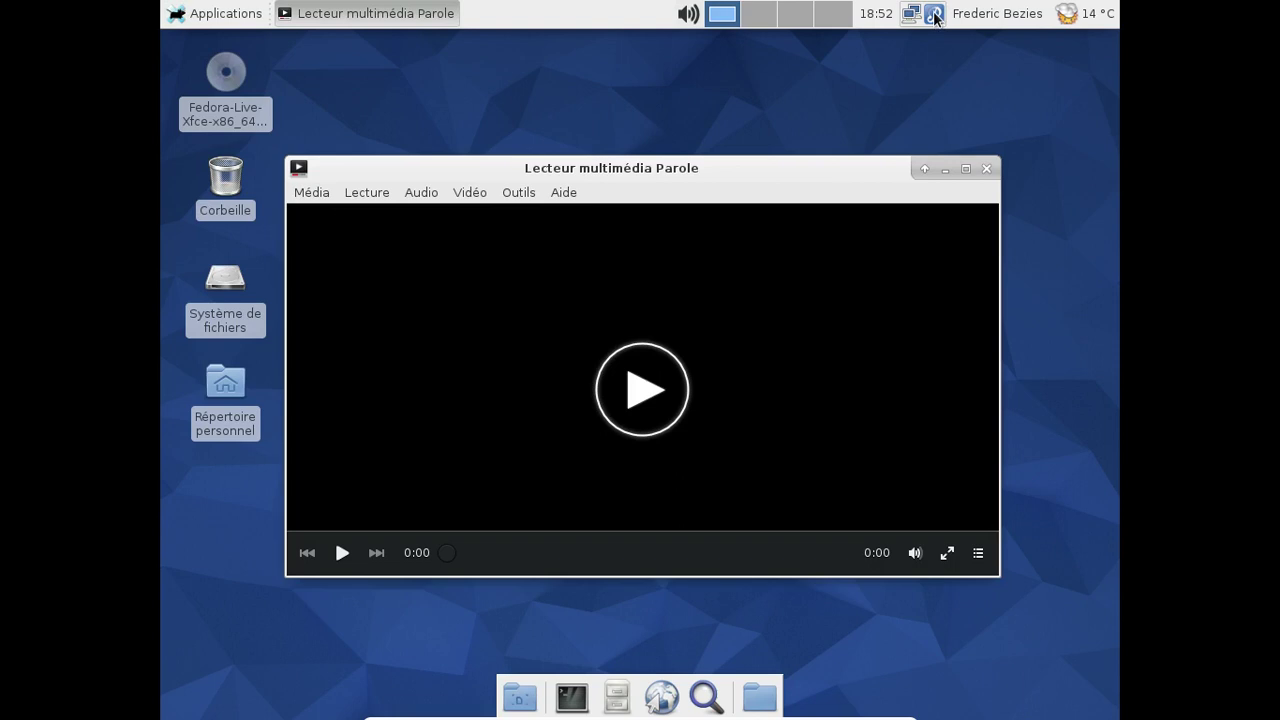
click(935, 18)
click(845, 240)
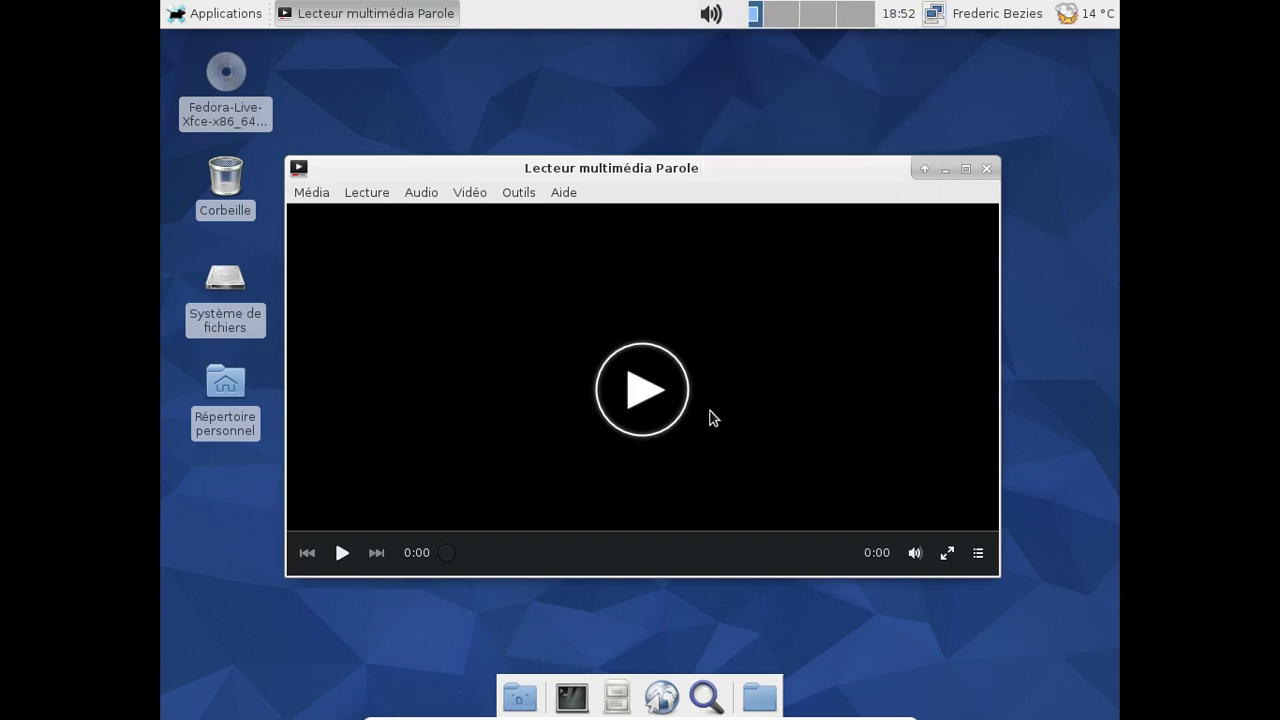
click(987, 168)
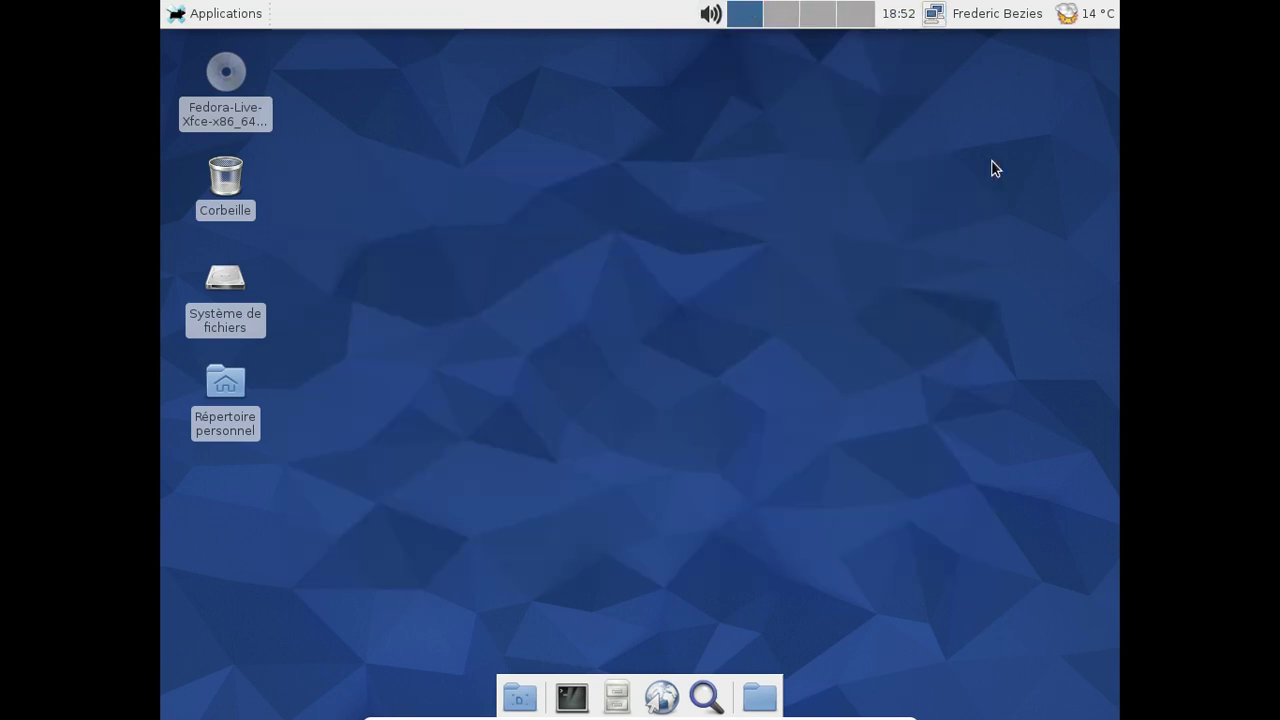
Launch Yum Extender from Applications > Administration.
click(228, 15)
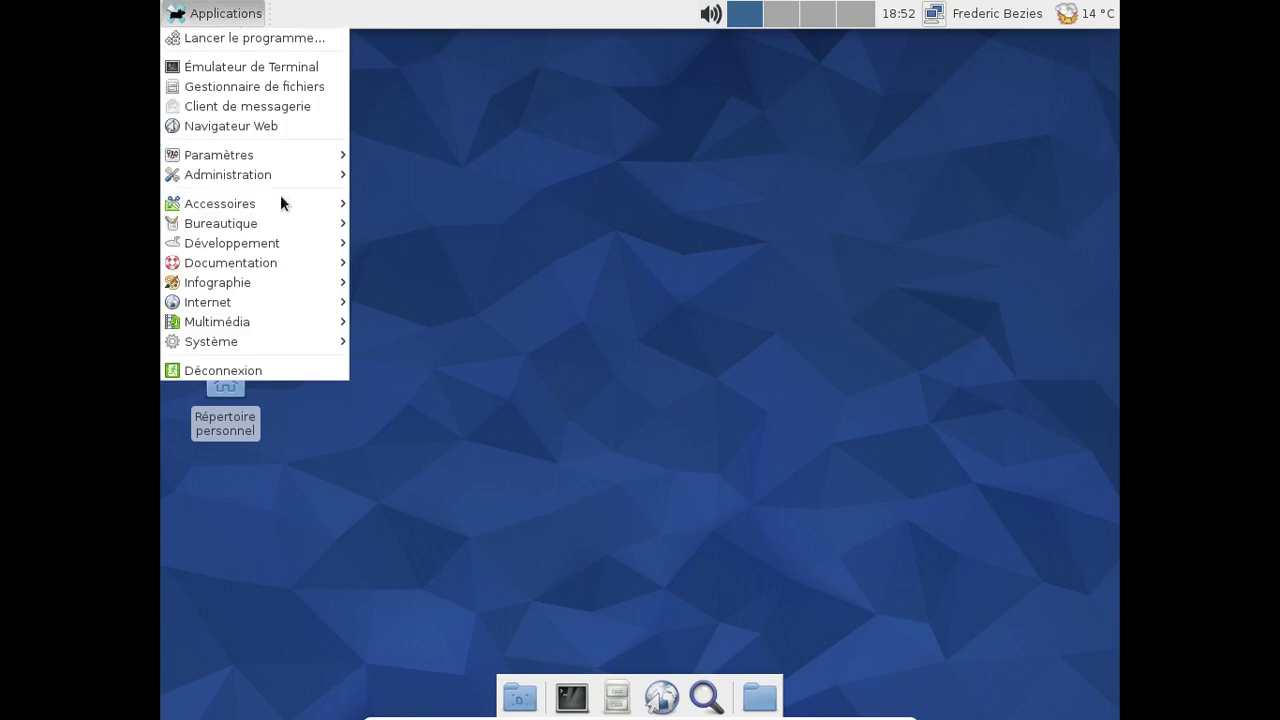
mouse_move(286, 208)
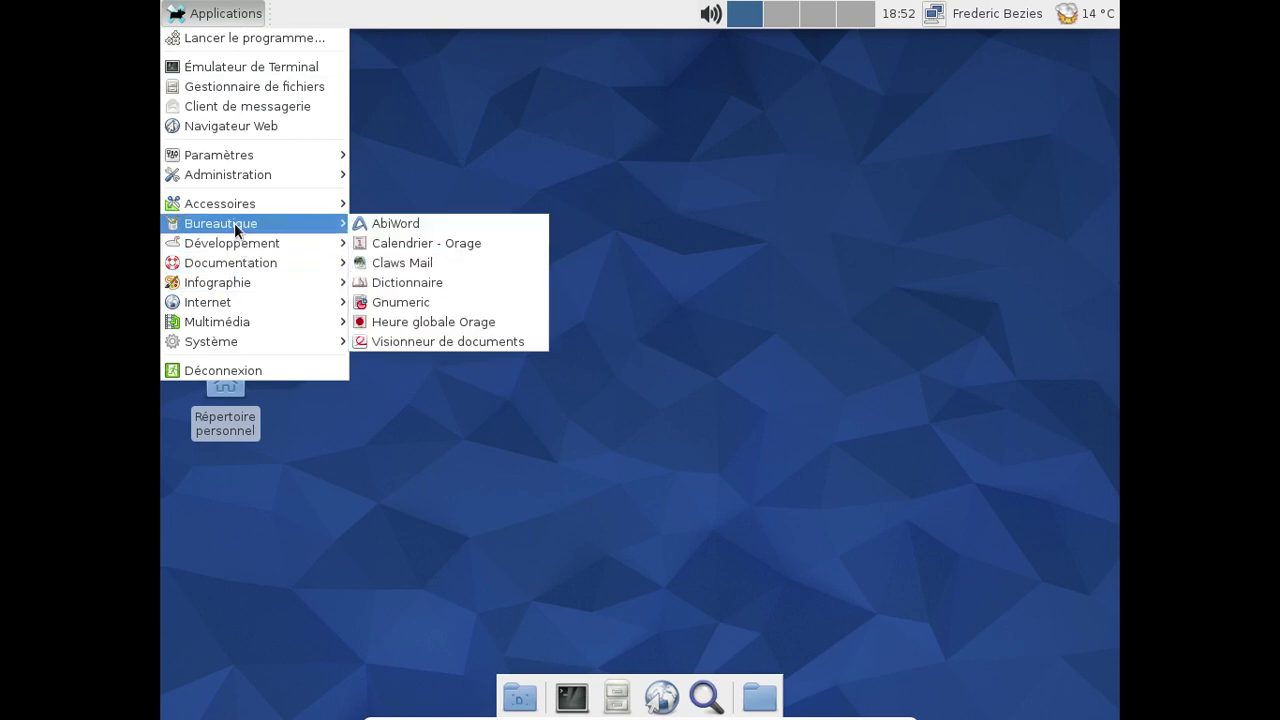
mouse_move(233, 175)
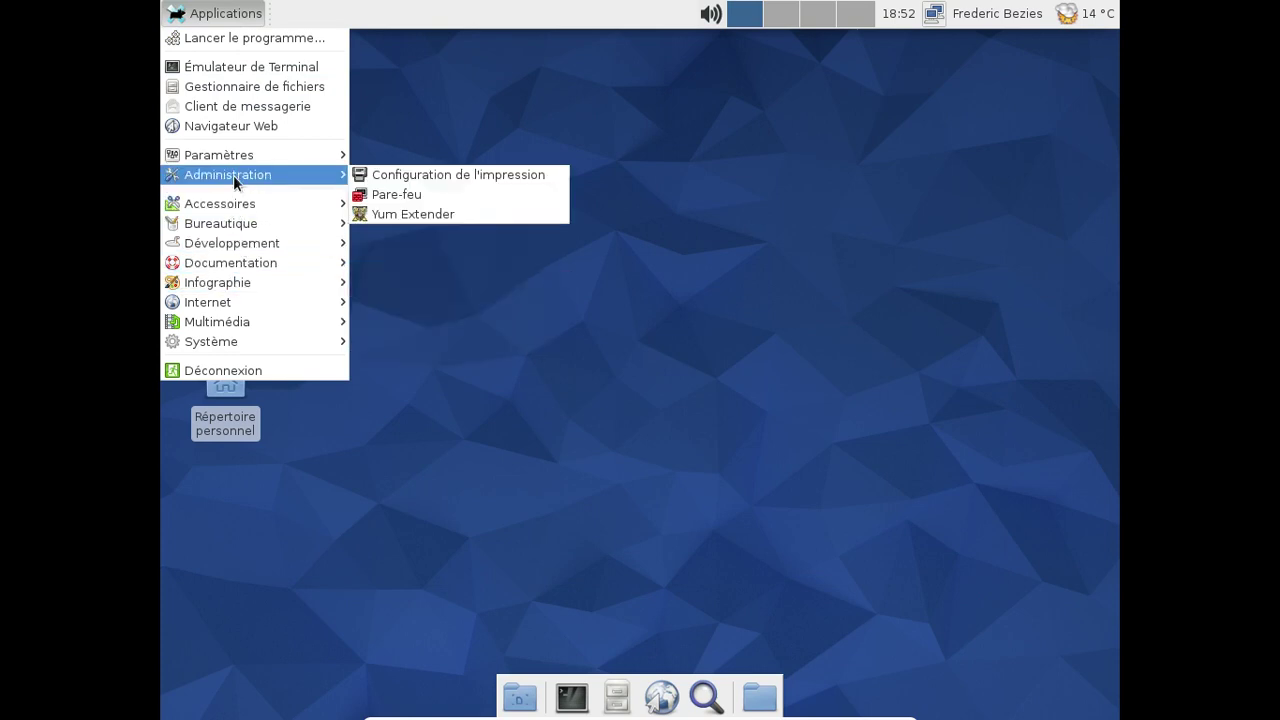
click(450, 210)
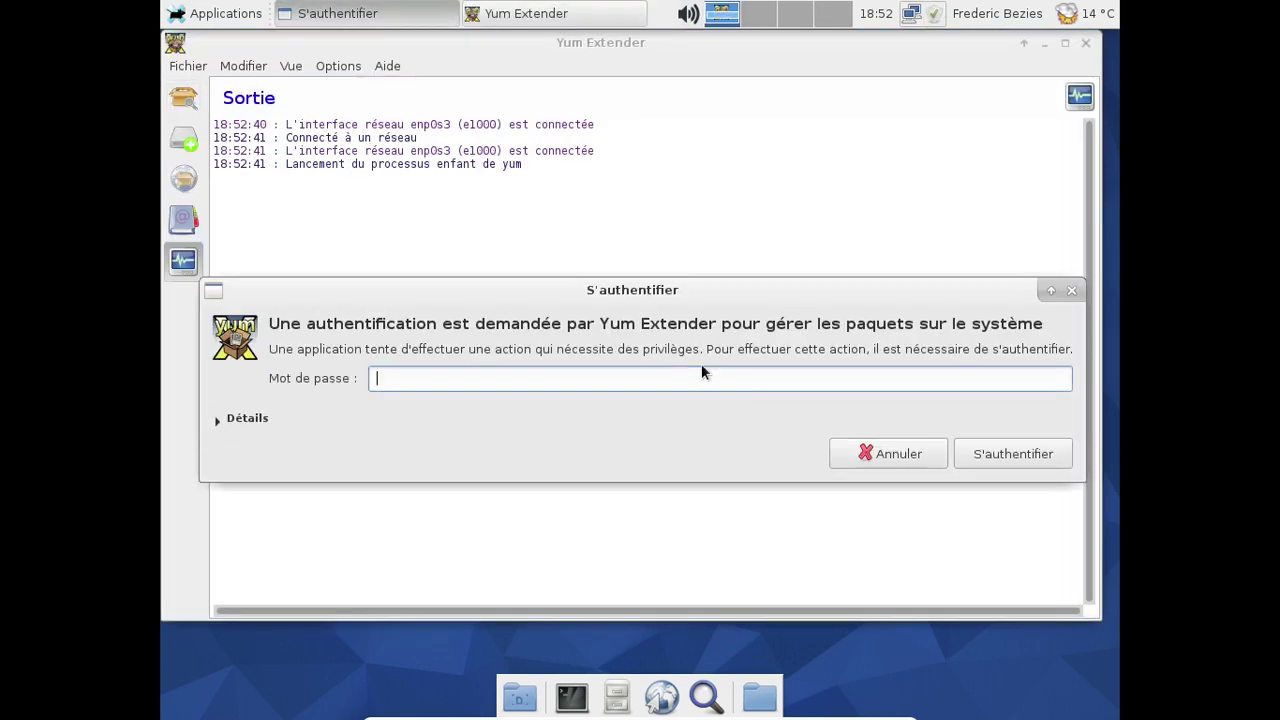
Authenticate with the administrator password and show the Disponibles (available) packages list.
text(•••••••••)
key(Return)
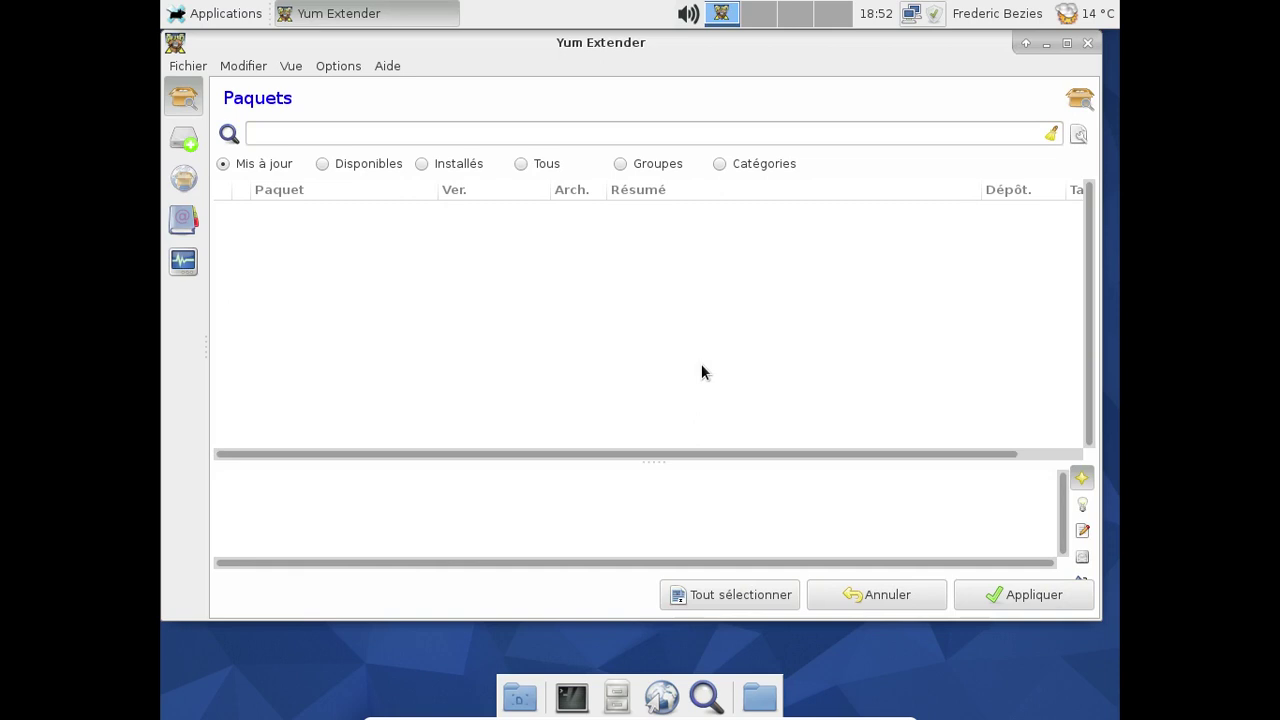
click(451, 134)
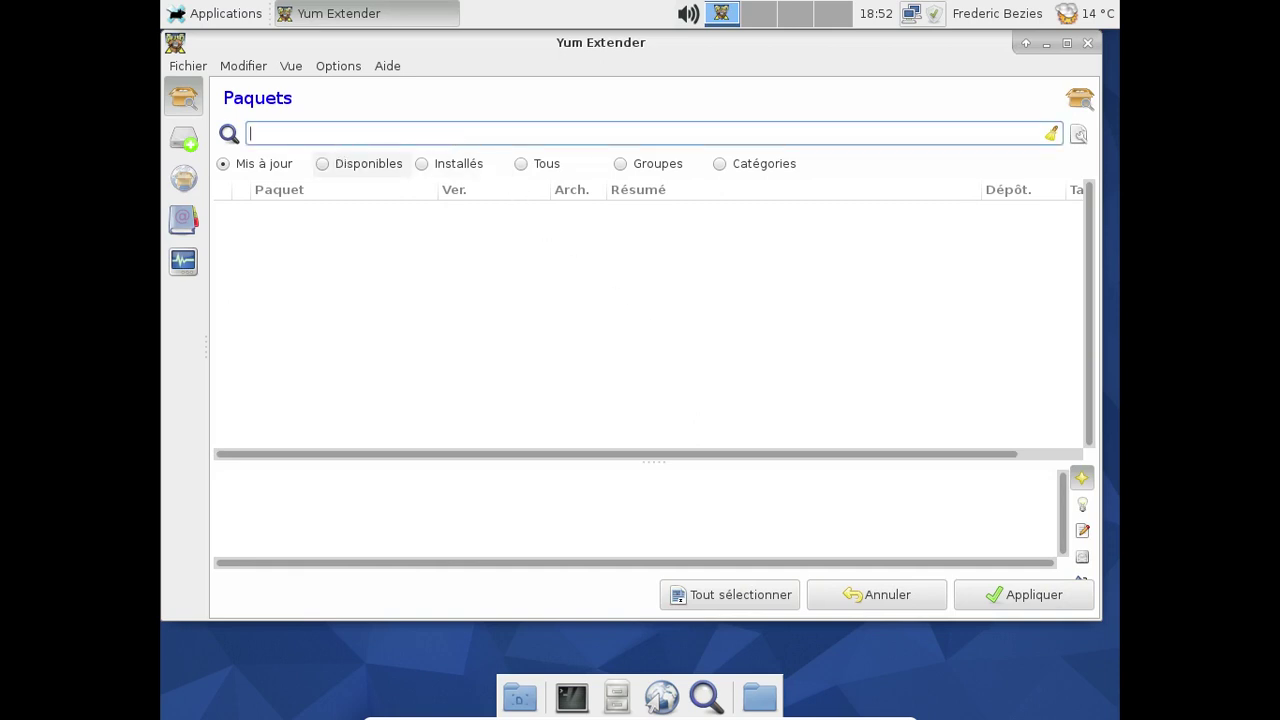
click(360, 163)
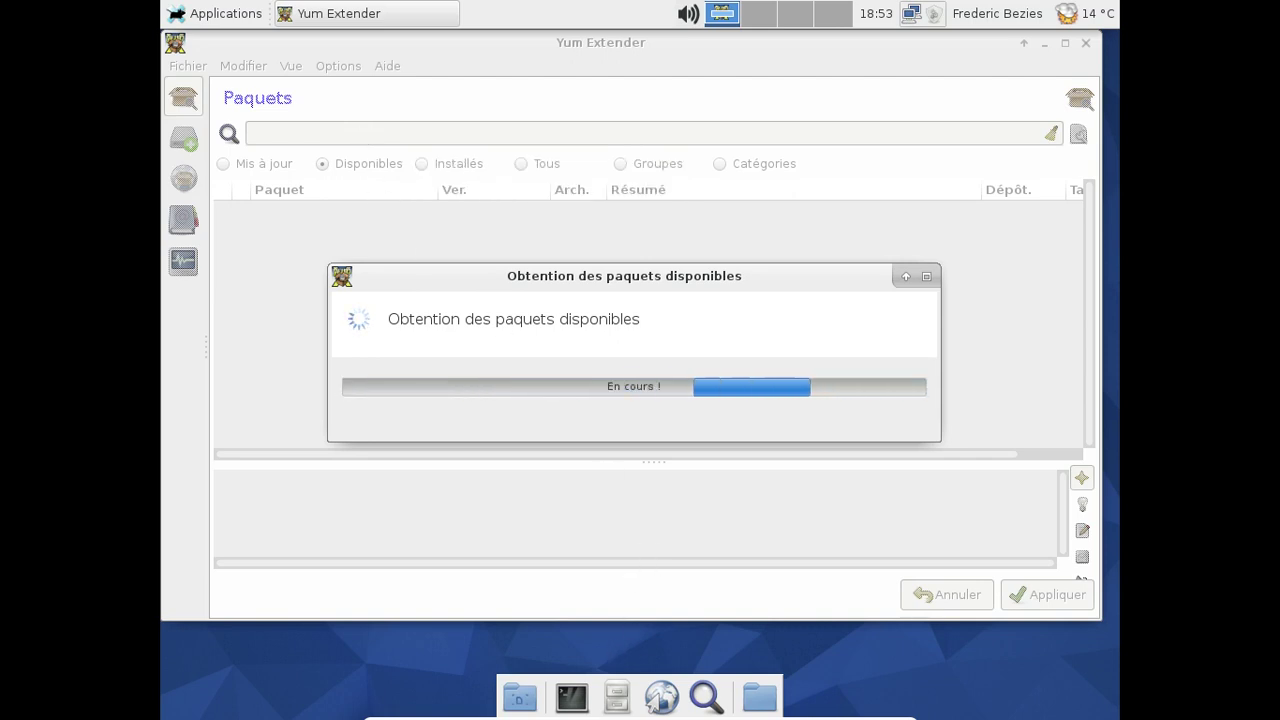
Launch Firefox, close its still-loading tab, and move and enlarge the browser window.
click(237, 23)
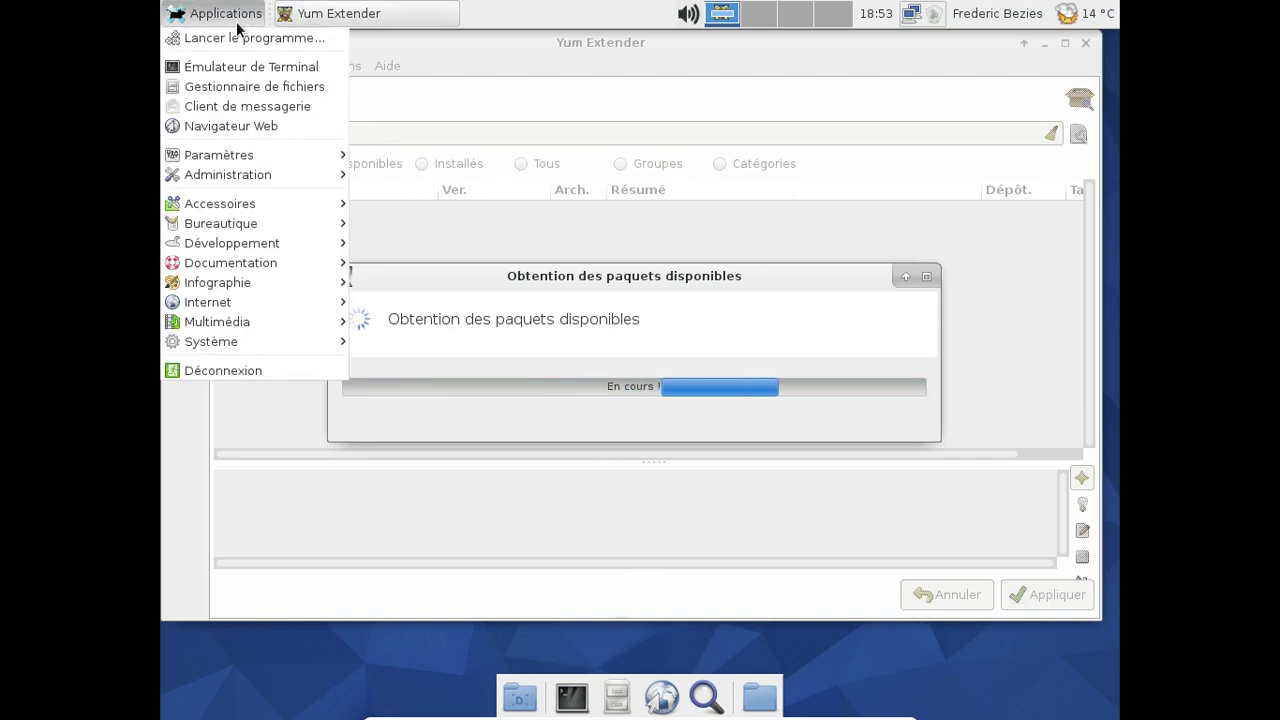
mouse_move(295, 276)
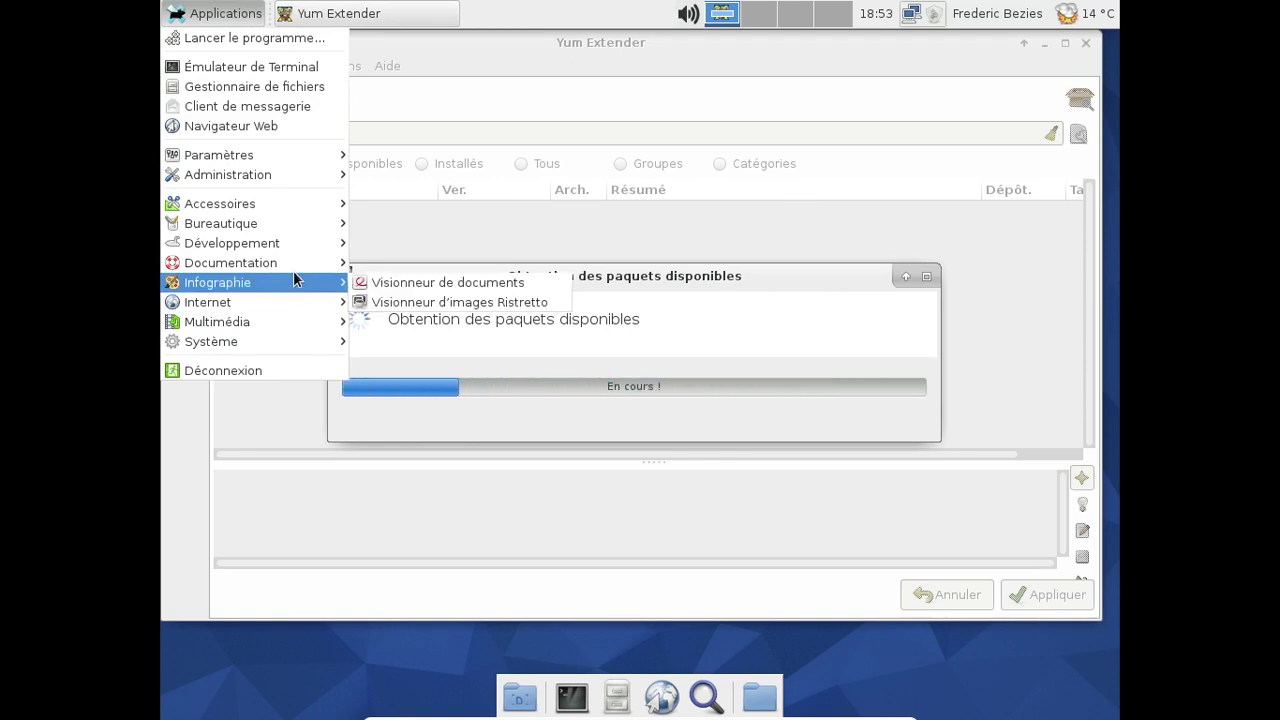
mouse_move(278, 300)
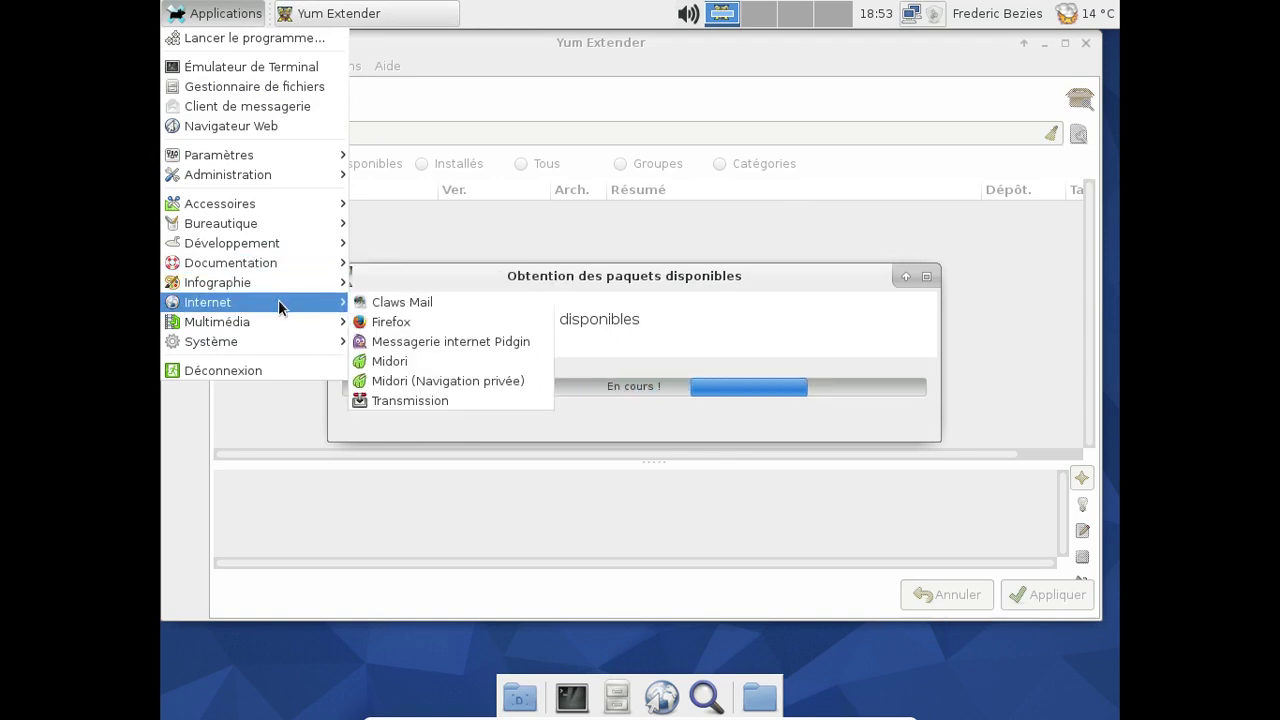
click(372, 322)
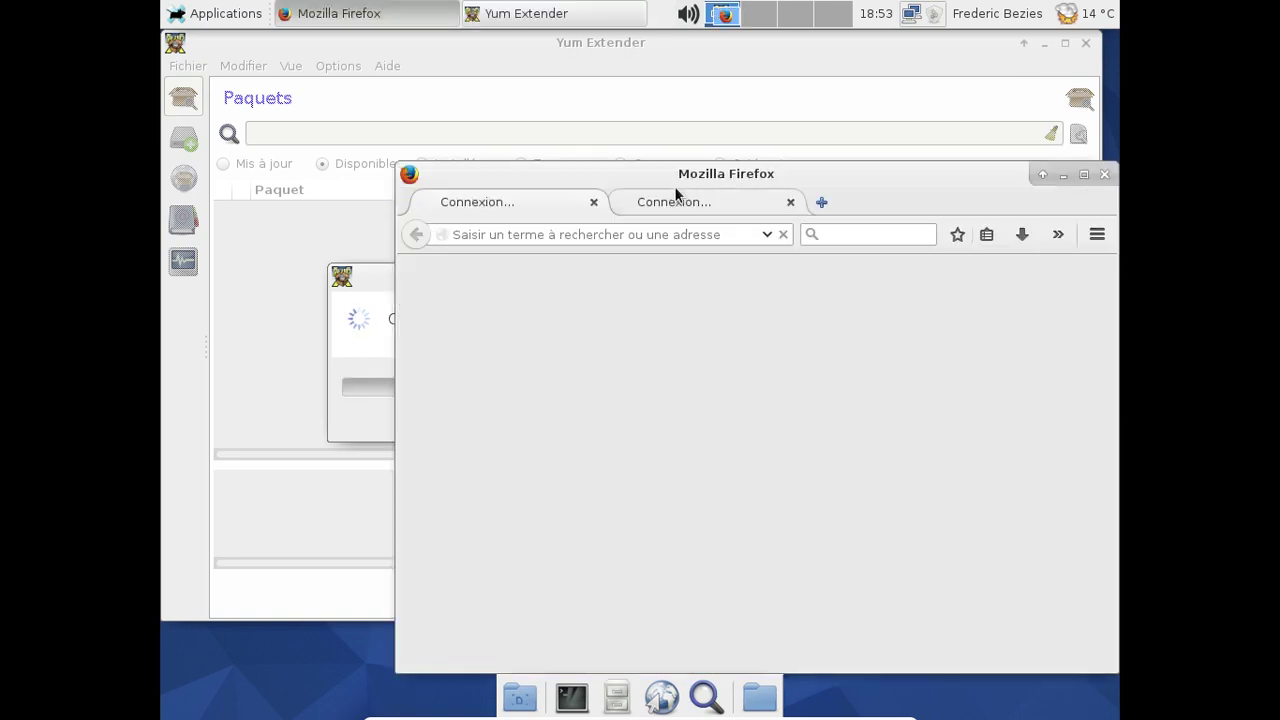
click(596, 203)
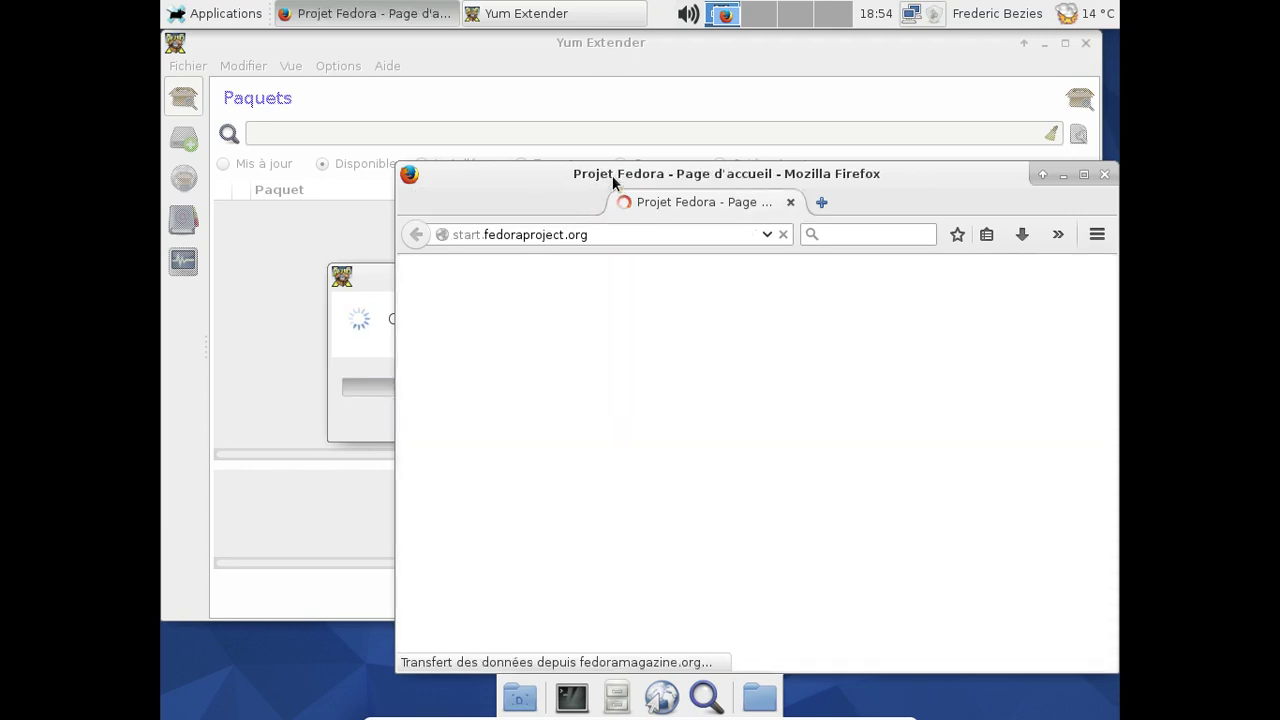
drag(612, 175, 425, 81)
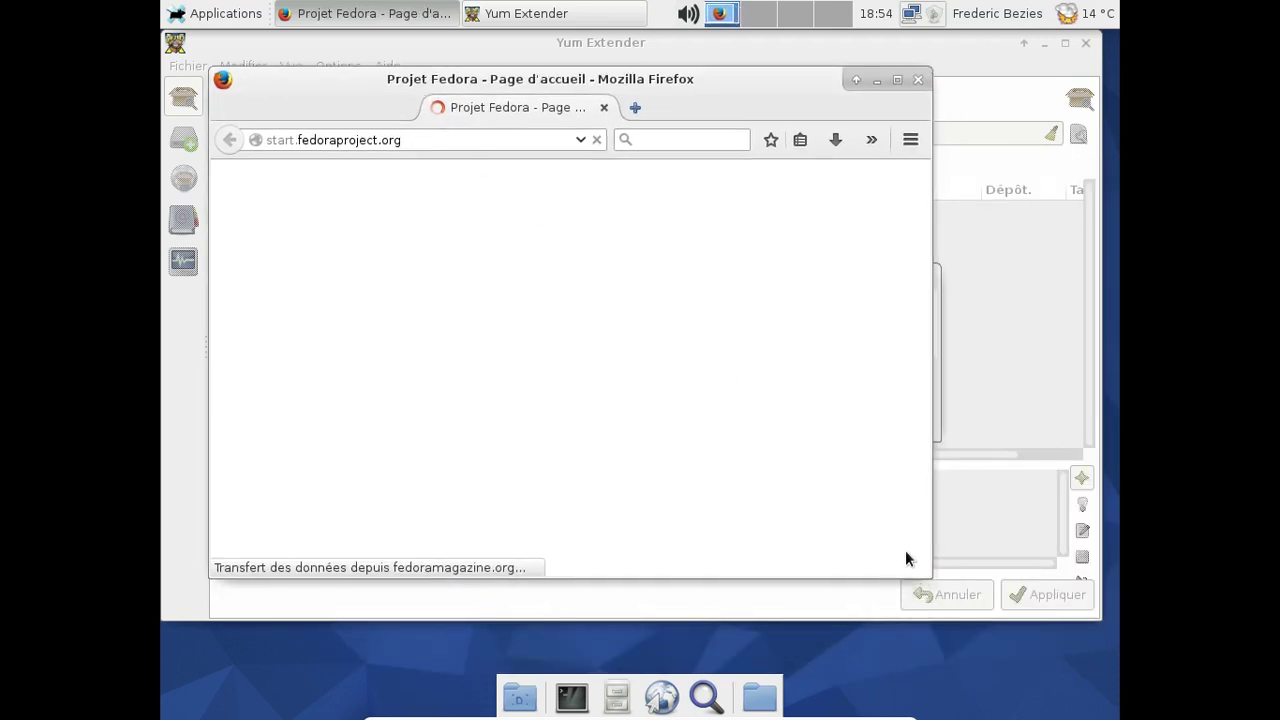
drag(945, 591, 1074, 688)
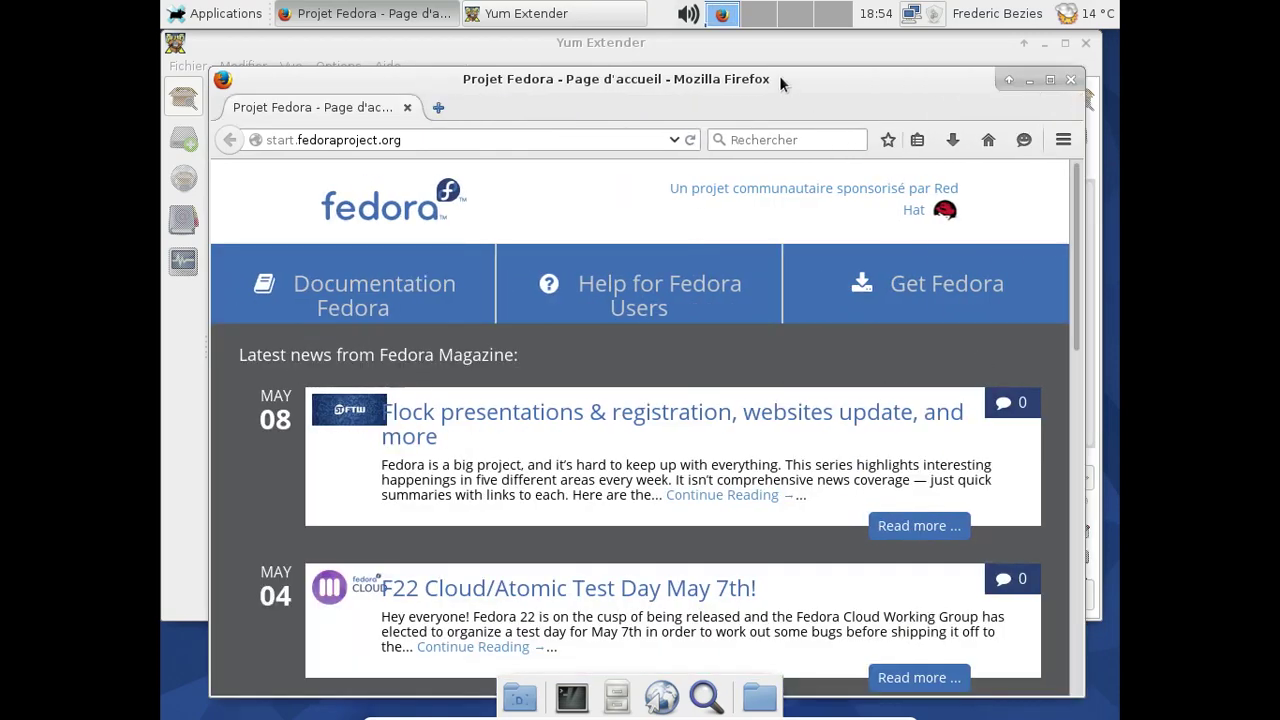
drag(779, 75, 779, 51)
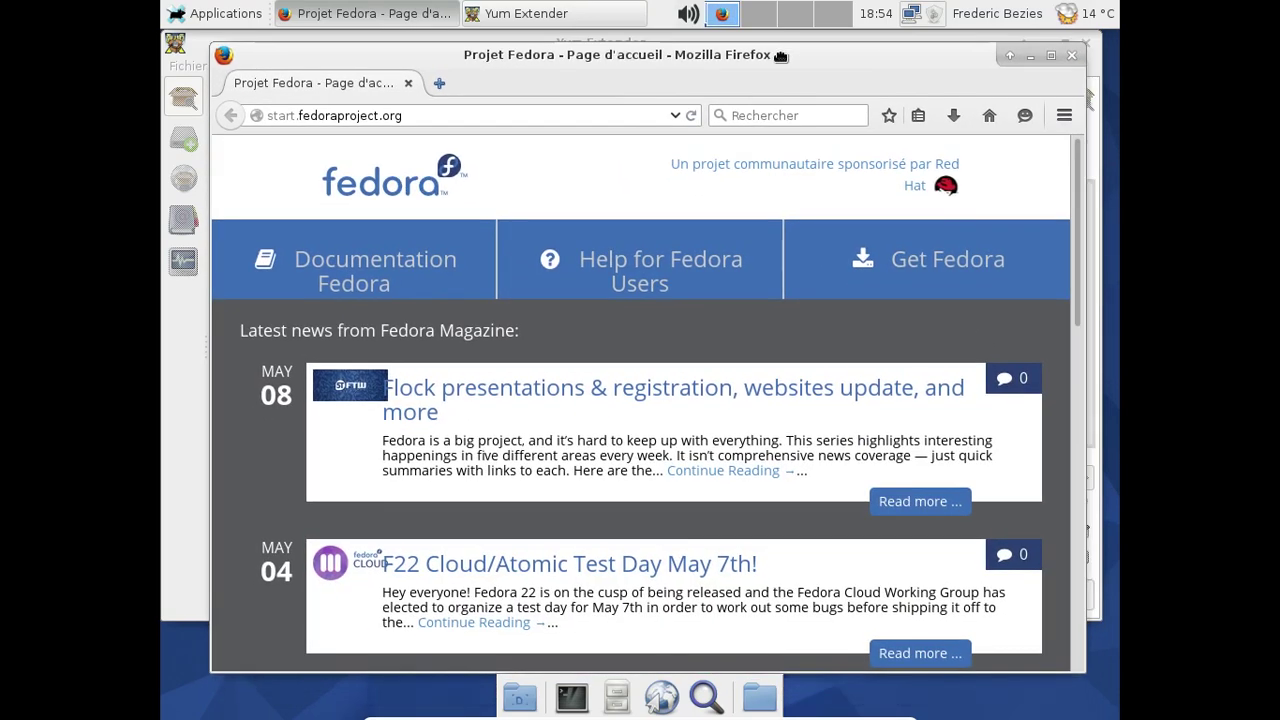
Confirm Firefox version 37.0.2 via Aide > À propos de Firefox, then return to Yum Extender.
click(1063, 116)
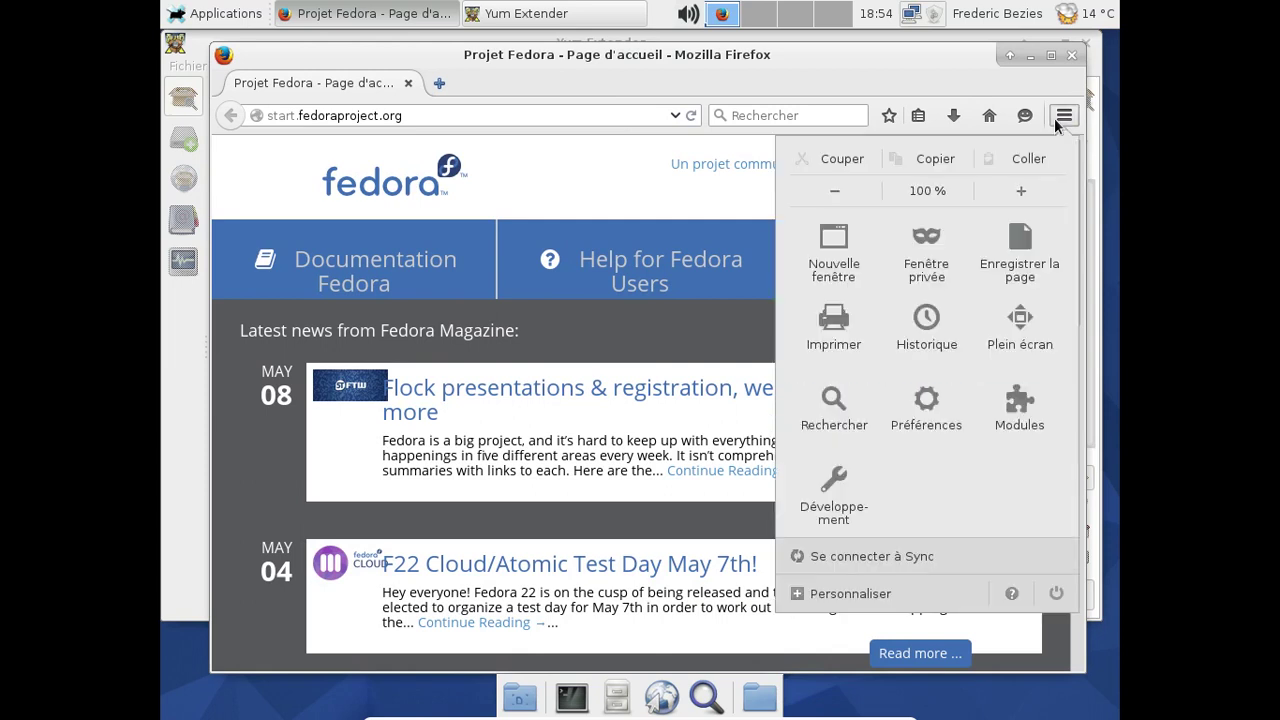
click(1011, 592)
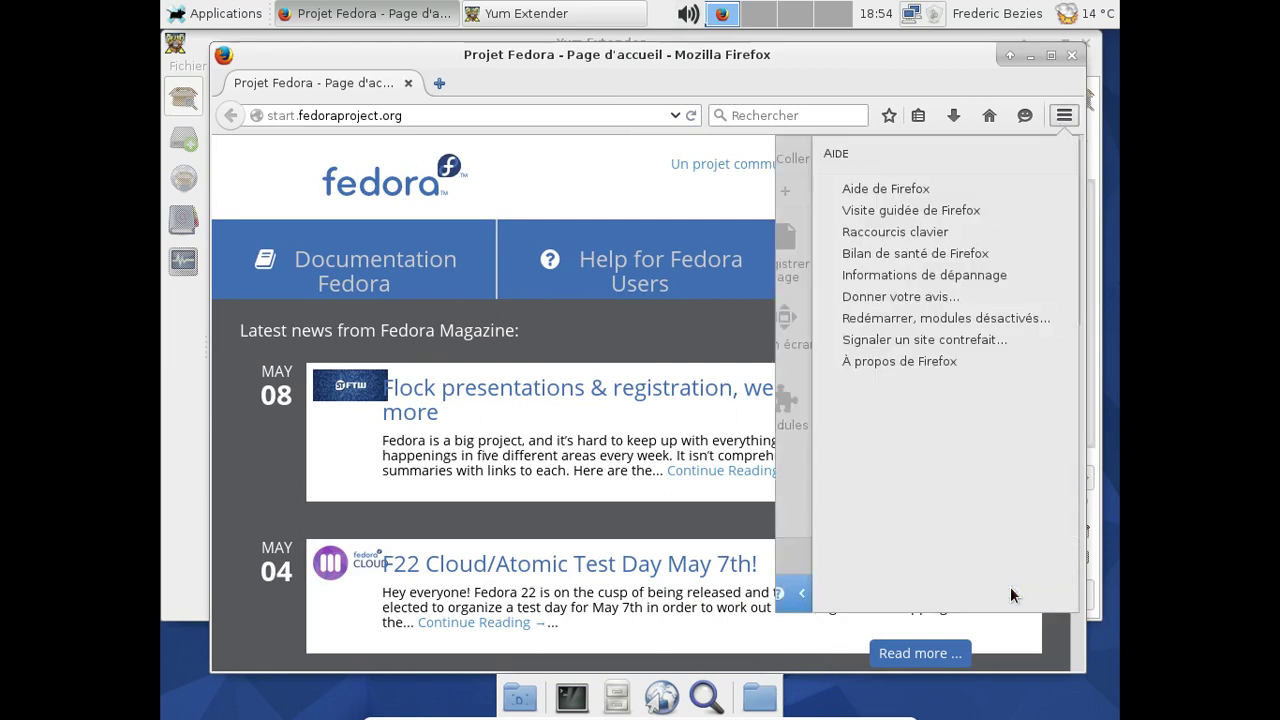
click(951, 364)
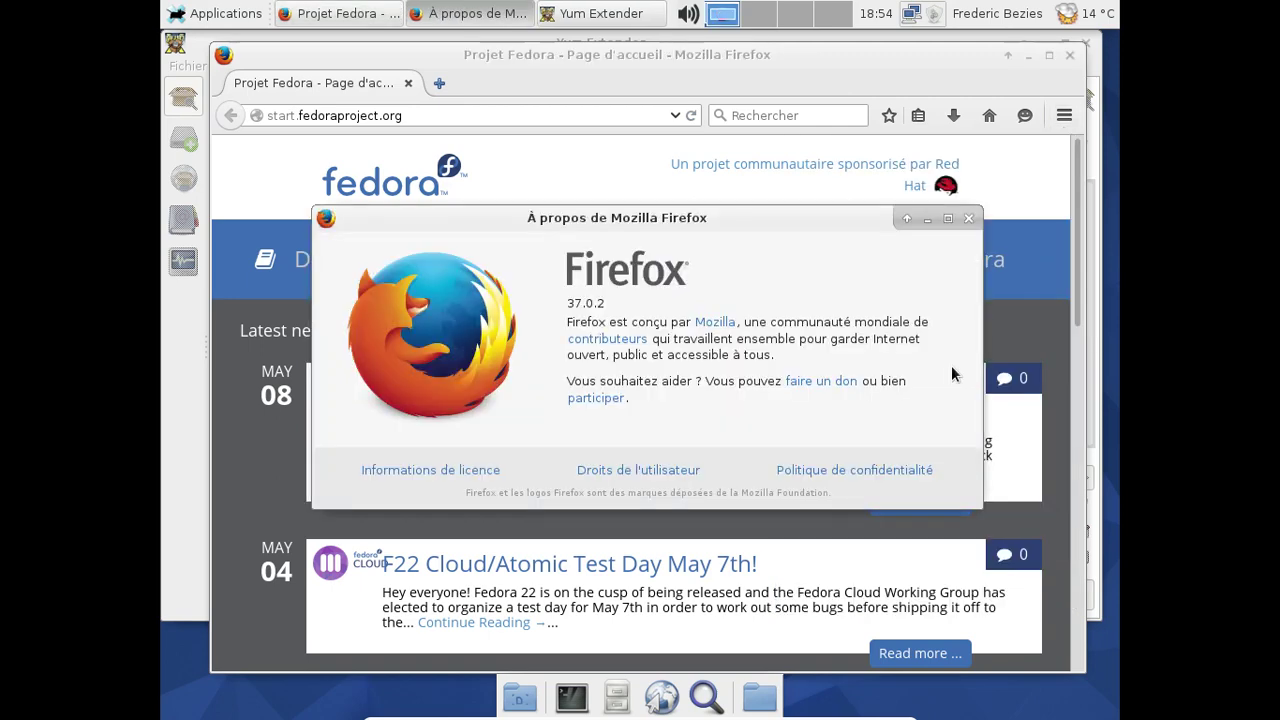
click(968, 218)
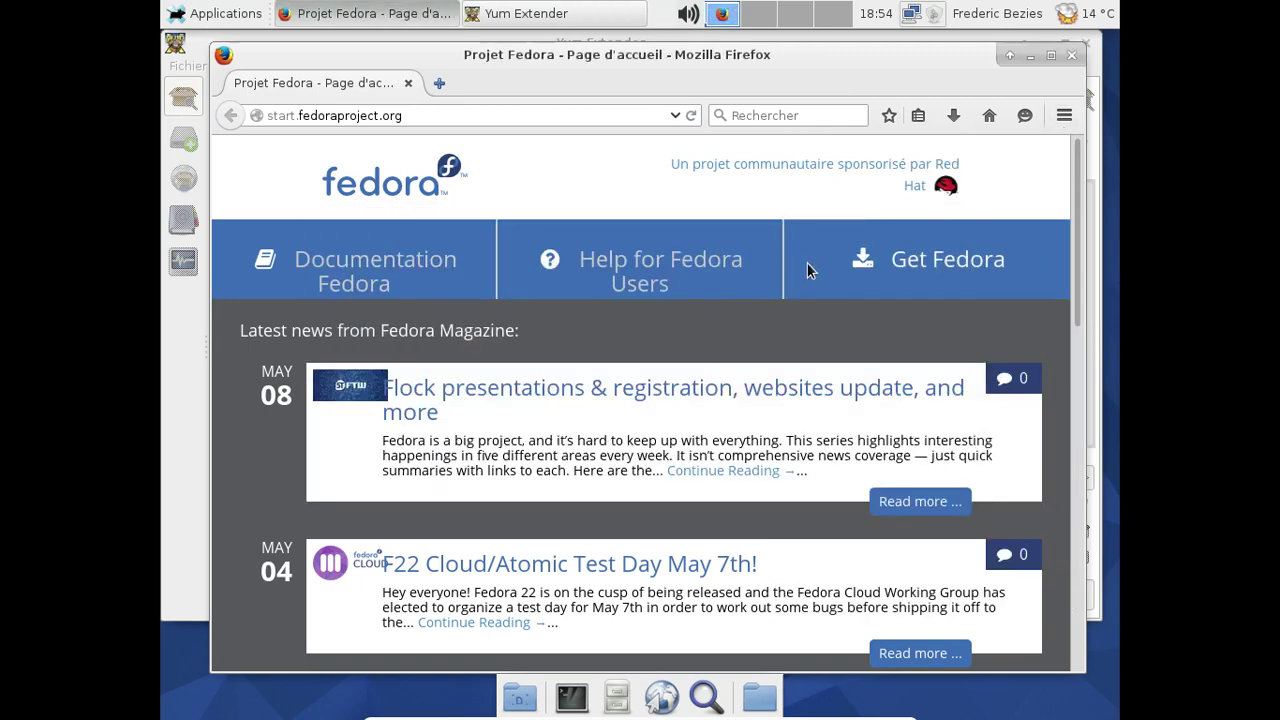
click(505, 13)
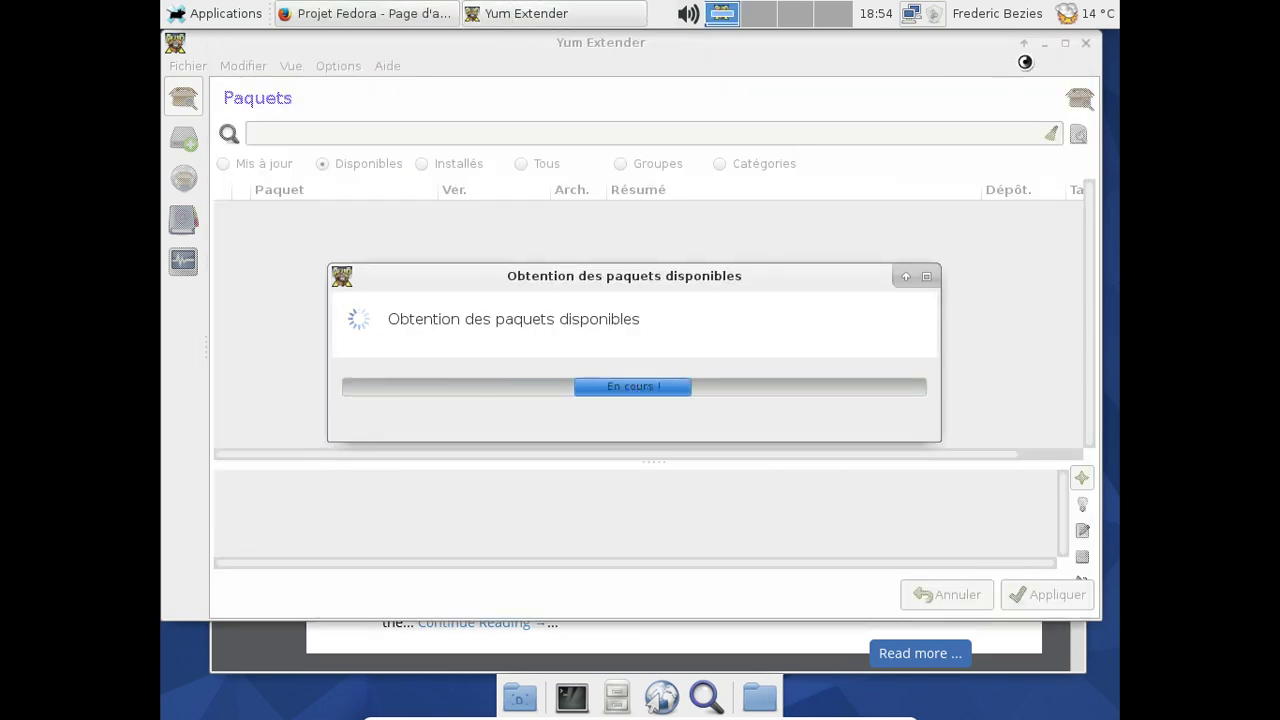
Force-kill the frozen Yum Extender window by running 'xkill &' in a terminal.
click(1088, 46)
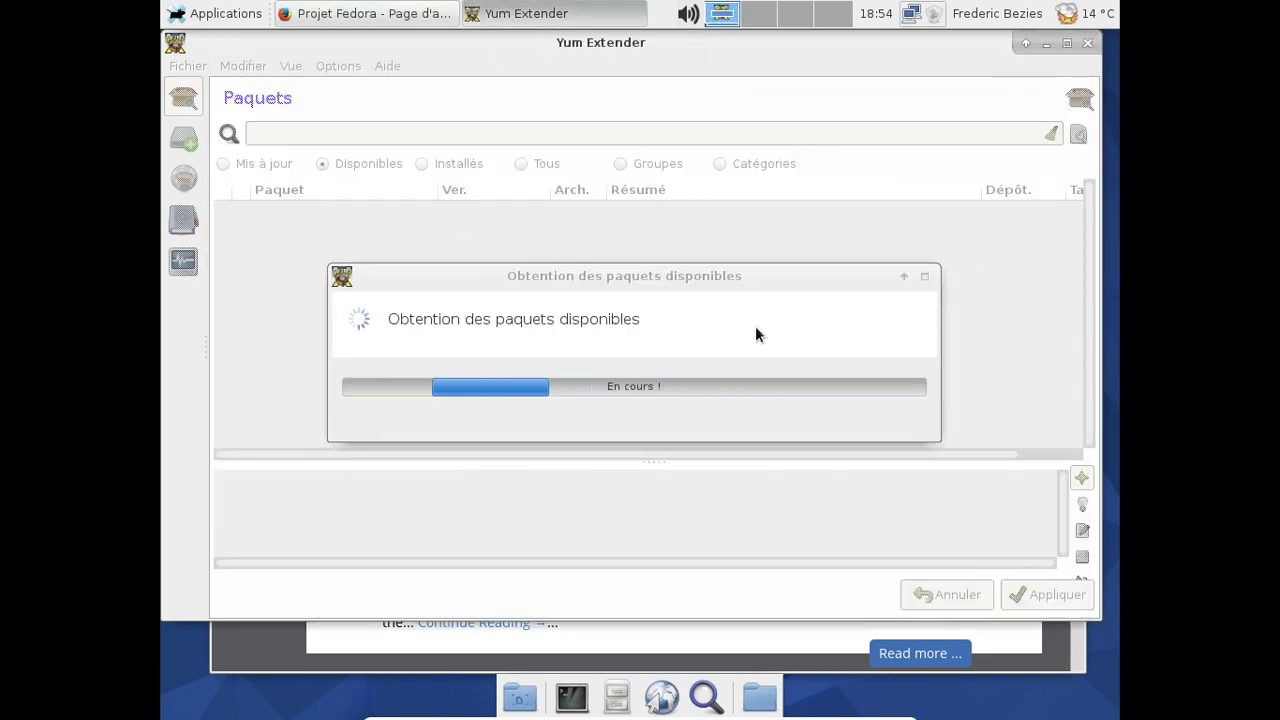
click(573, 700)
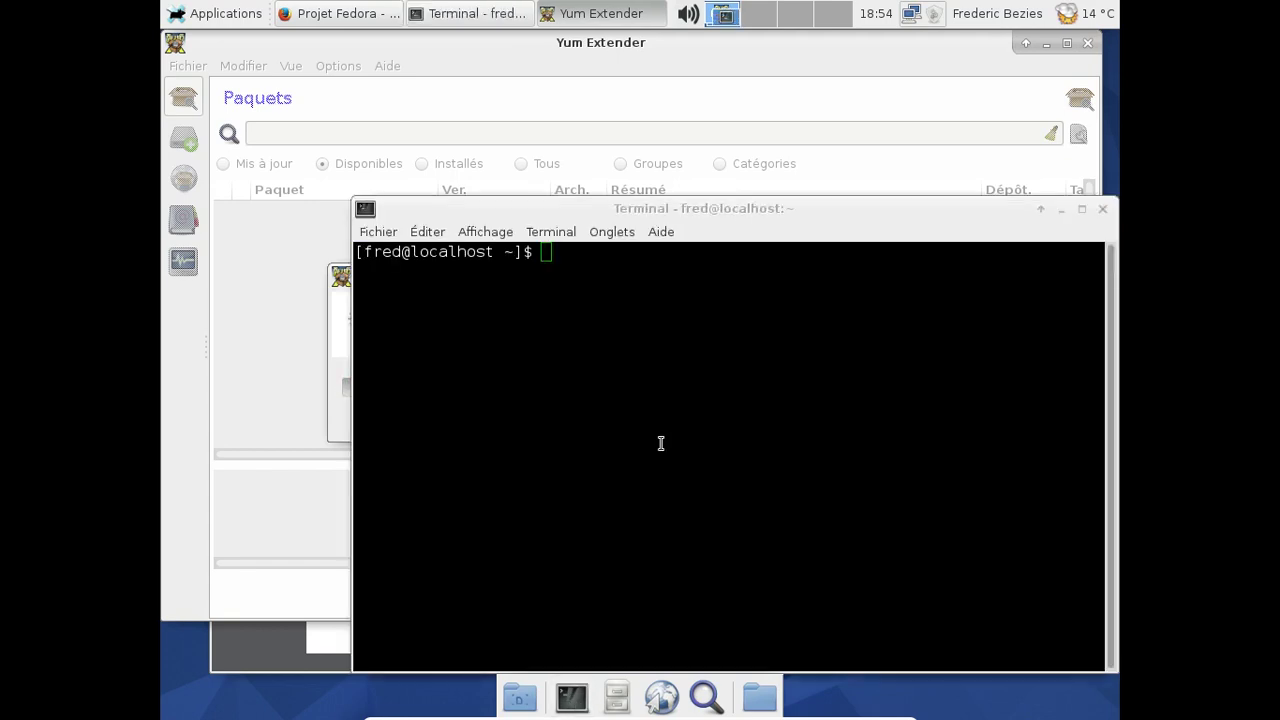
click(661, 443)
text(xki)
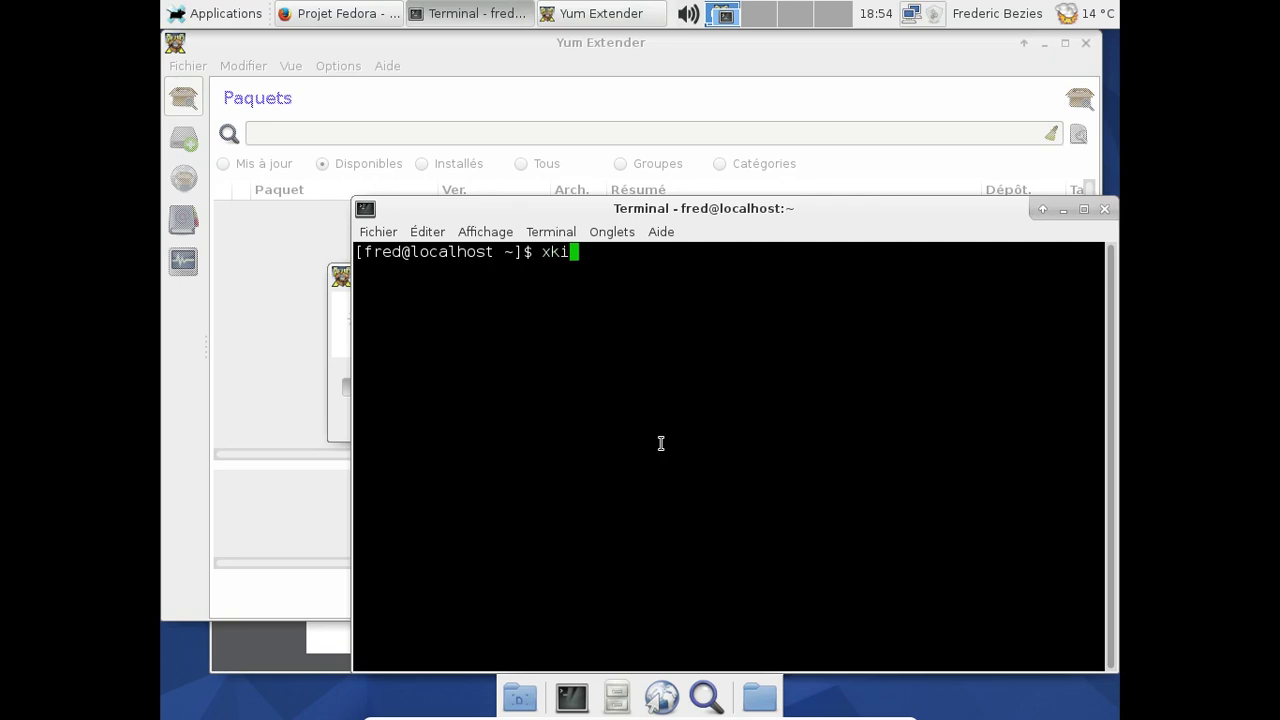
text(ll &)
key(Return)
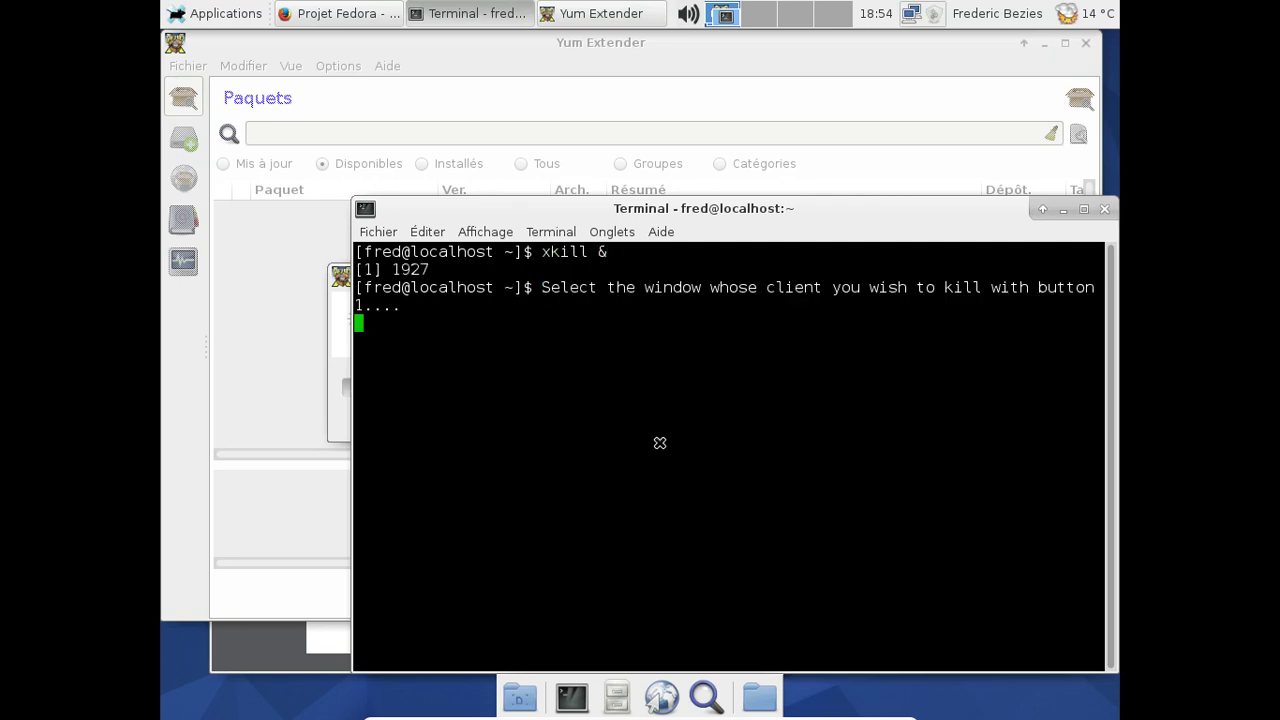
click(295, 363)
Close the terminal with 'exit'.
key(Return)
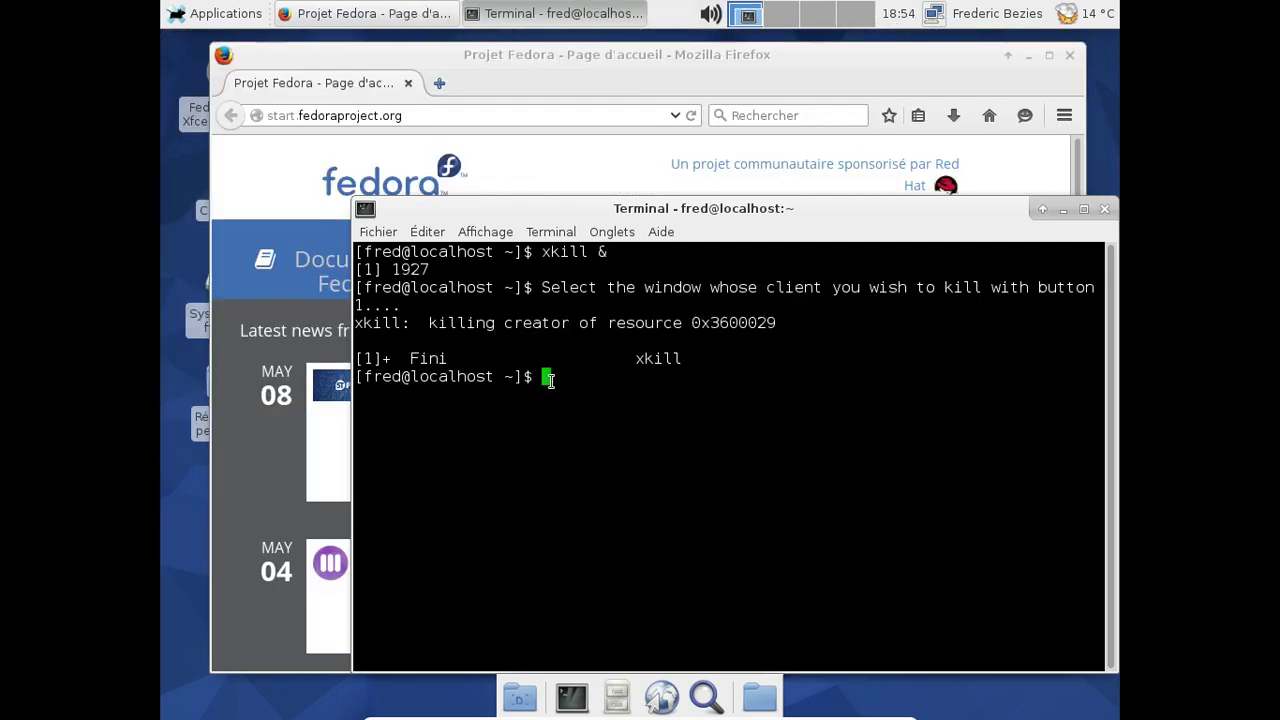
text(exit)
key(Return)
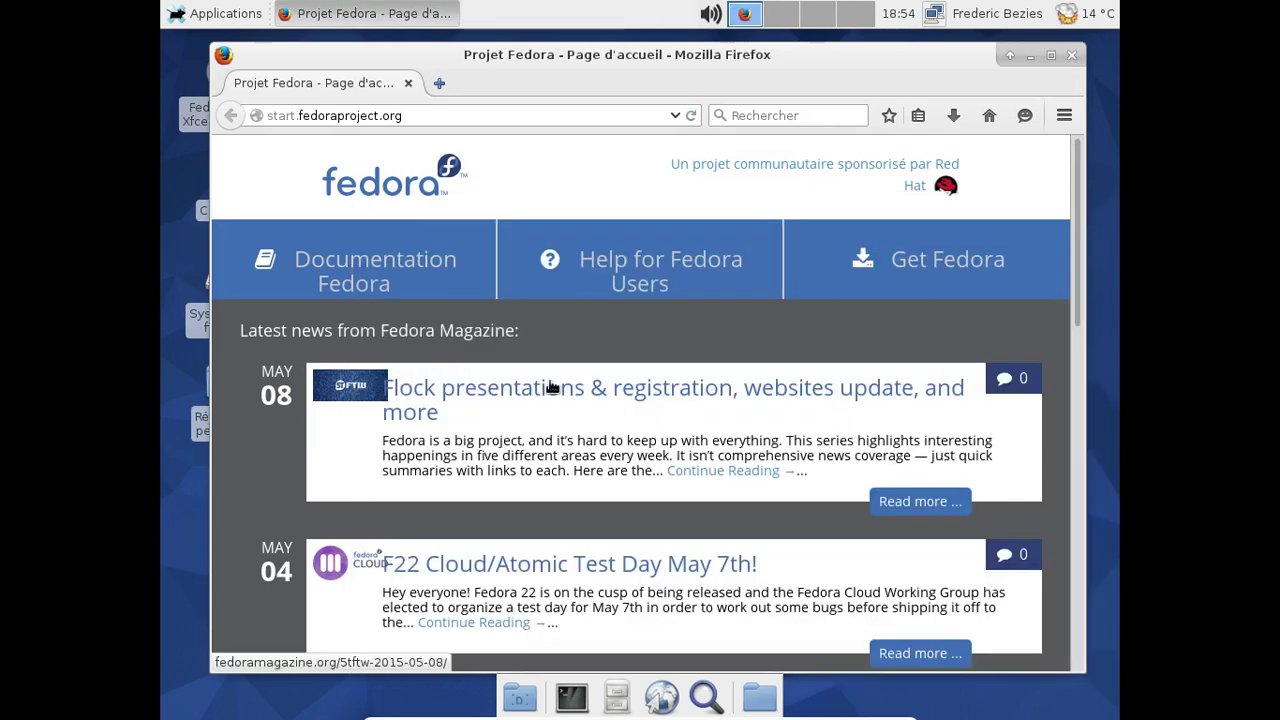
click(231, 11)
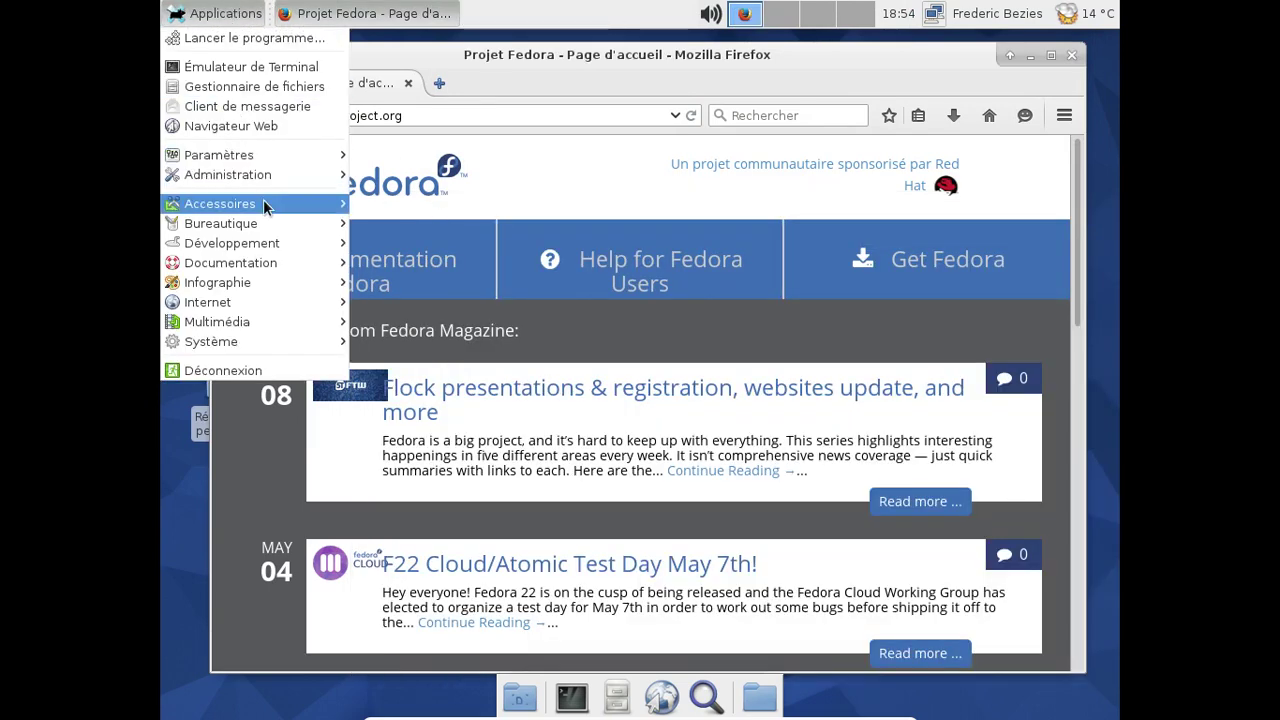
mouse_move(274, 218)
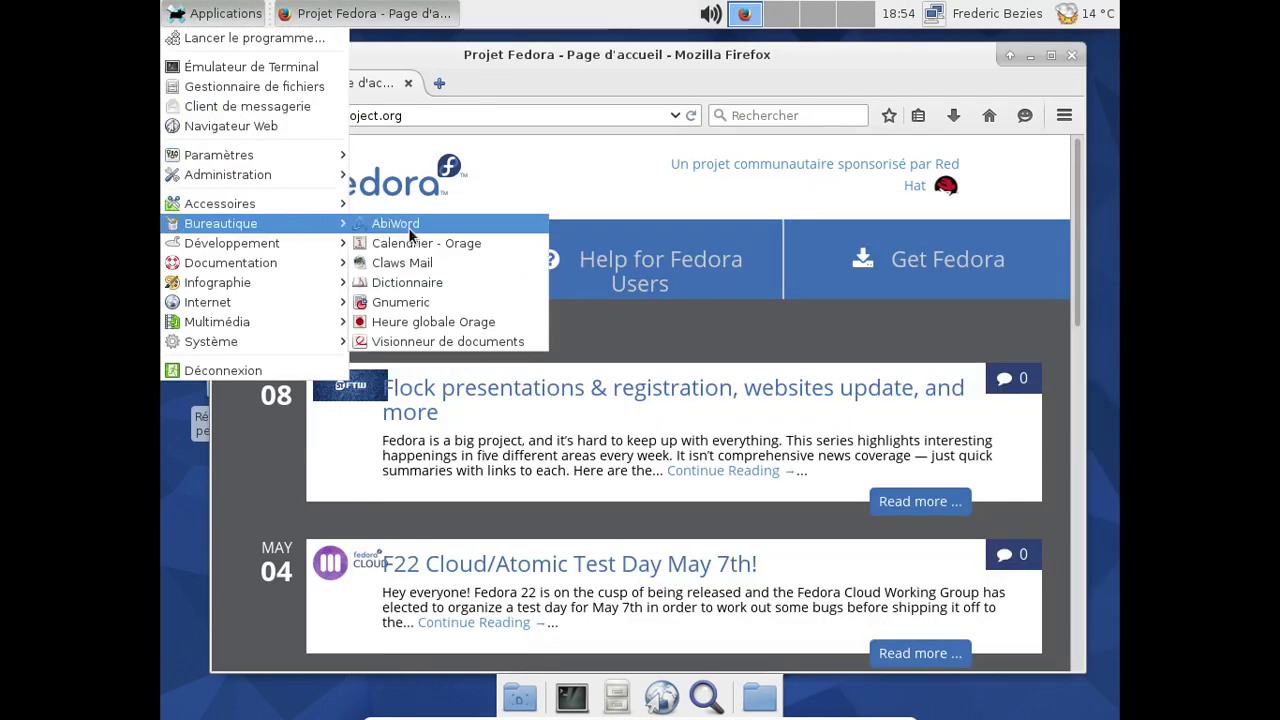
Relaunch Yum Extender from Administration, dismiss Firefox's info bar, and authenticate with the password.
click(714, 198)
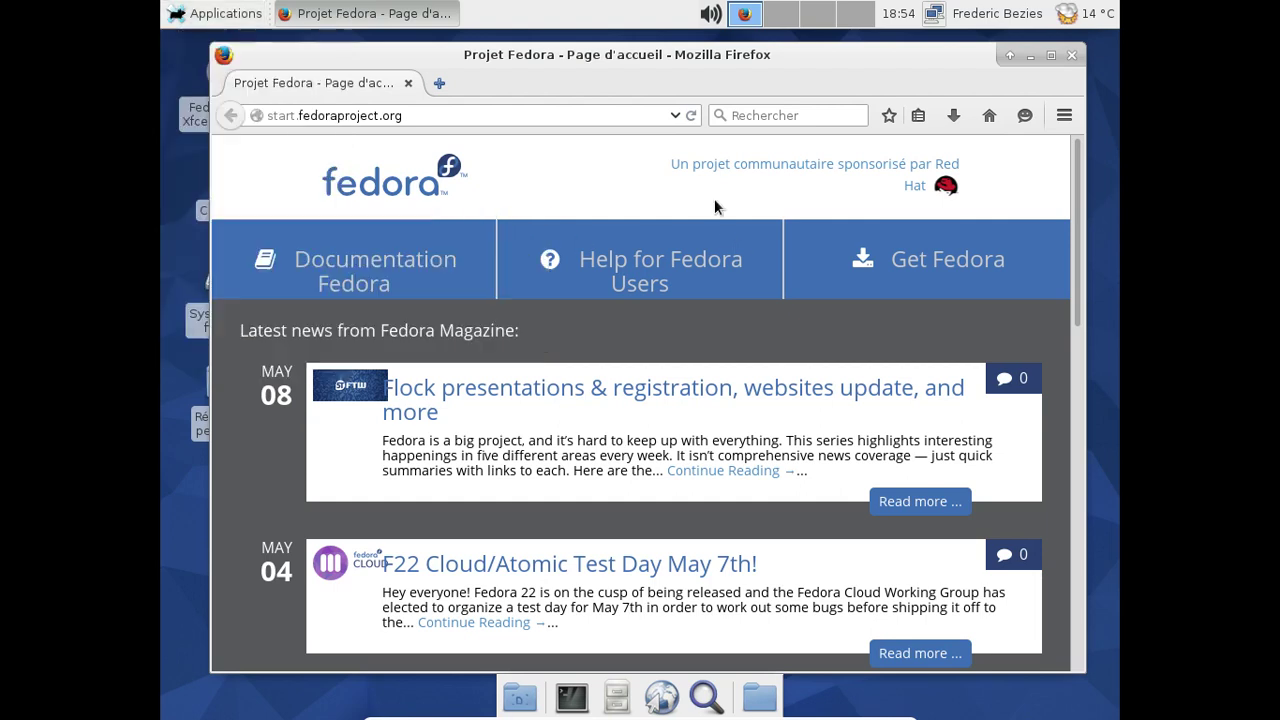
click(217, 13)
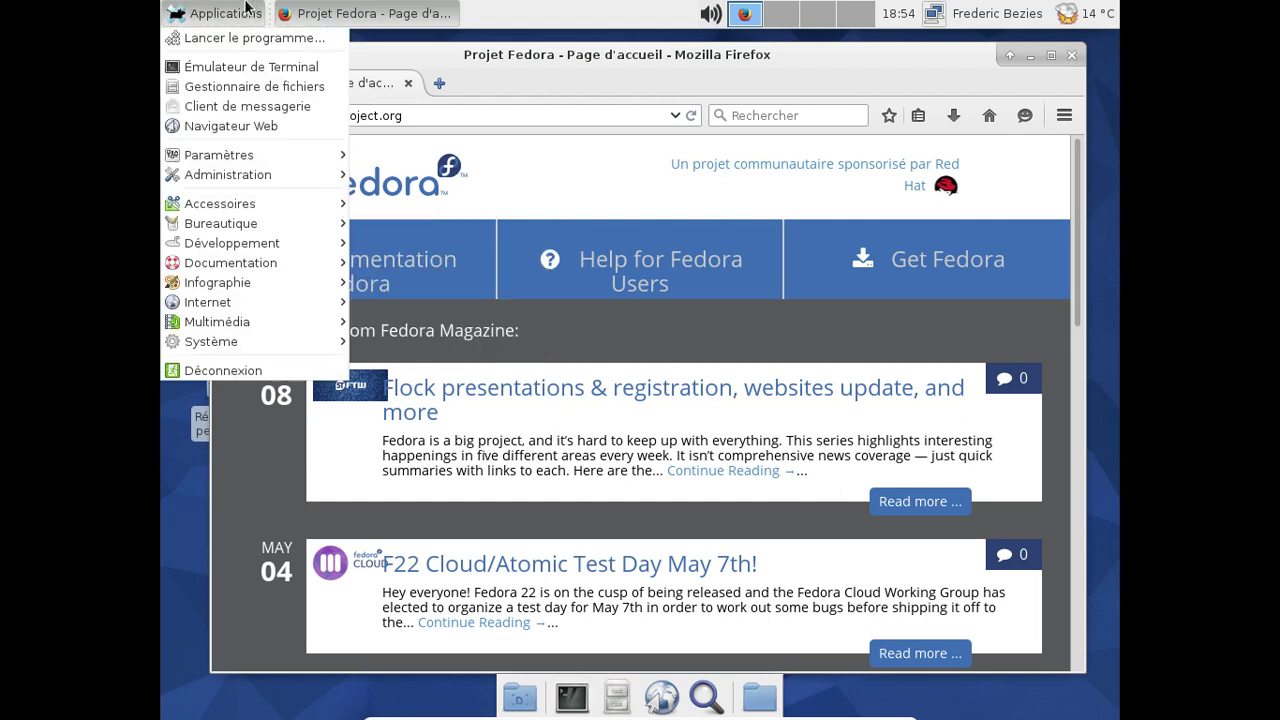
mouse_move(269, 281)
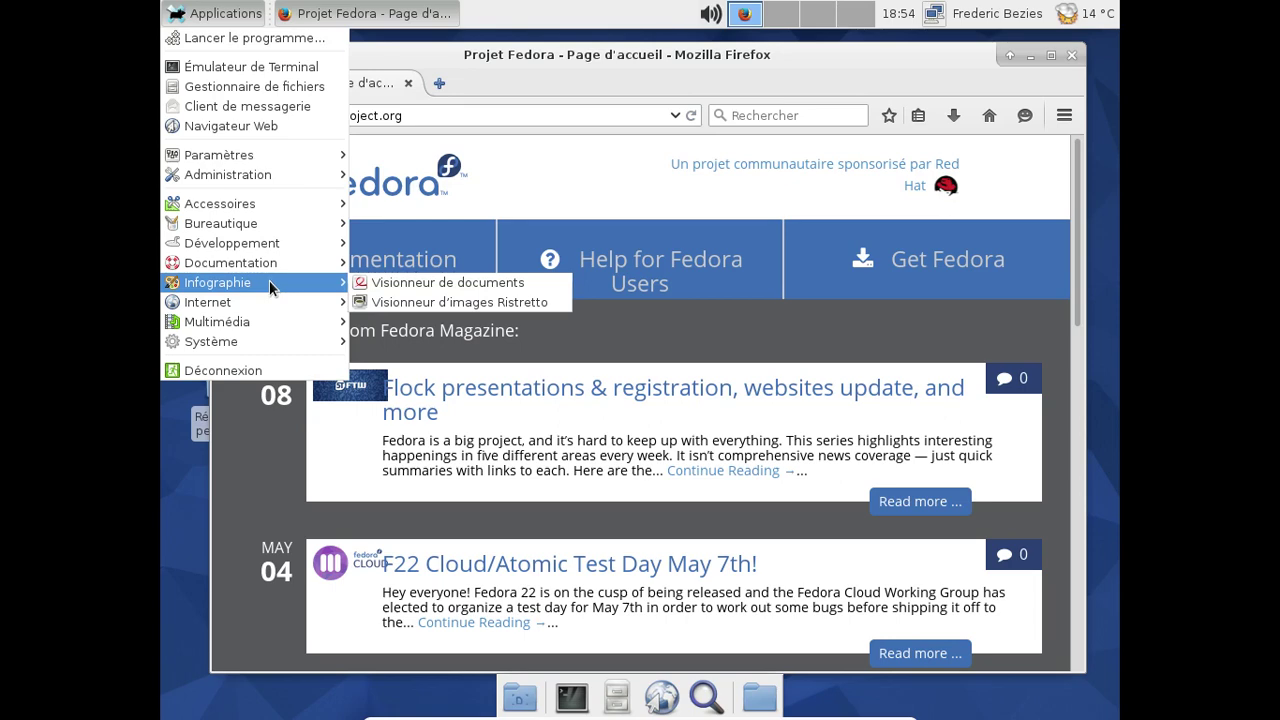
mouse_move(281, 224)
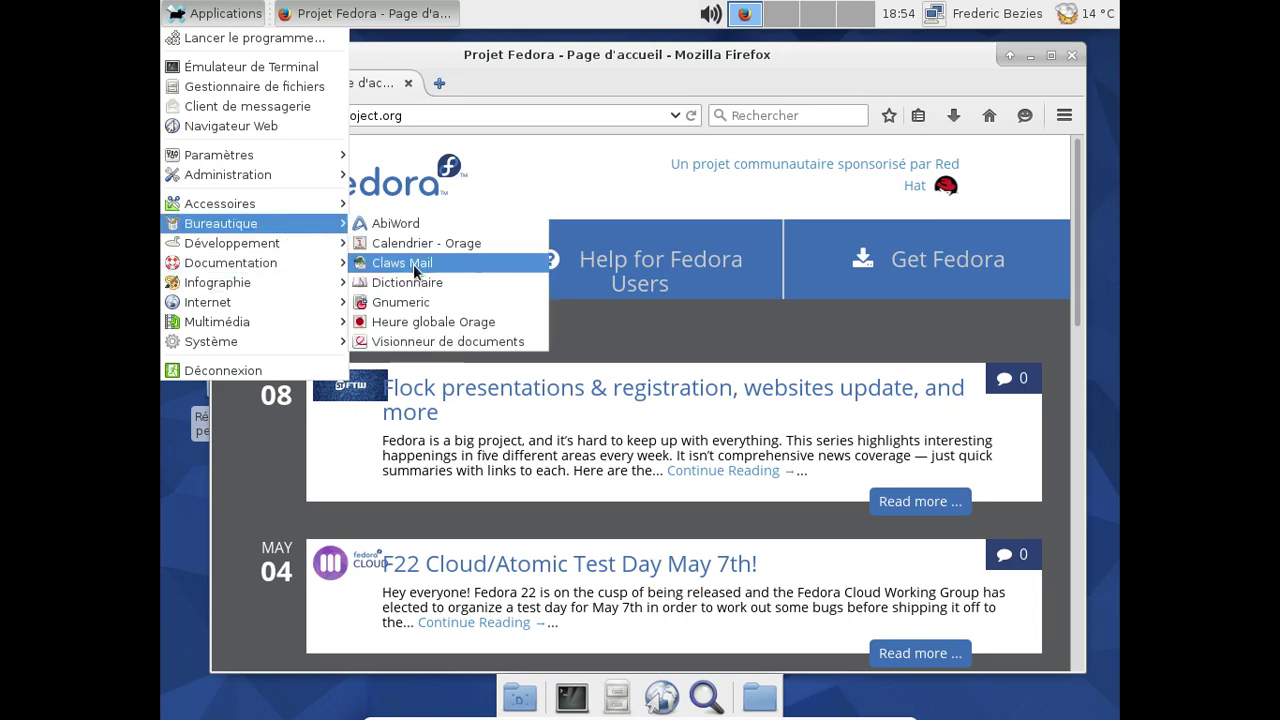
mouse_move(270, 157)
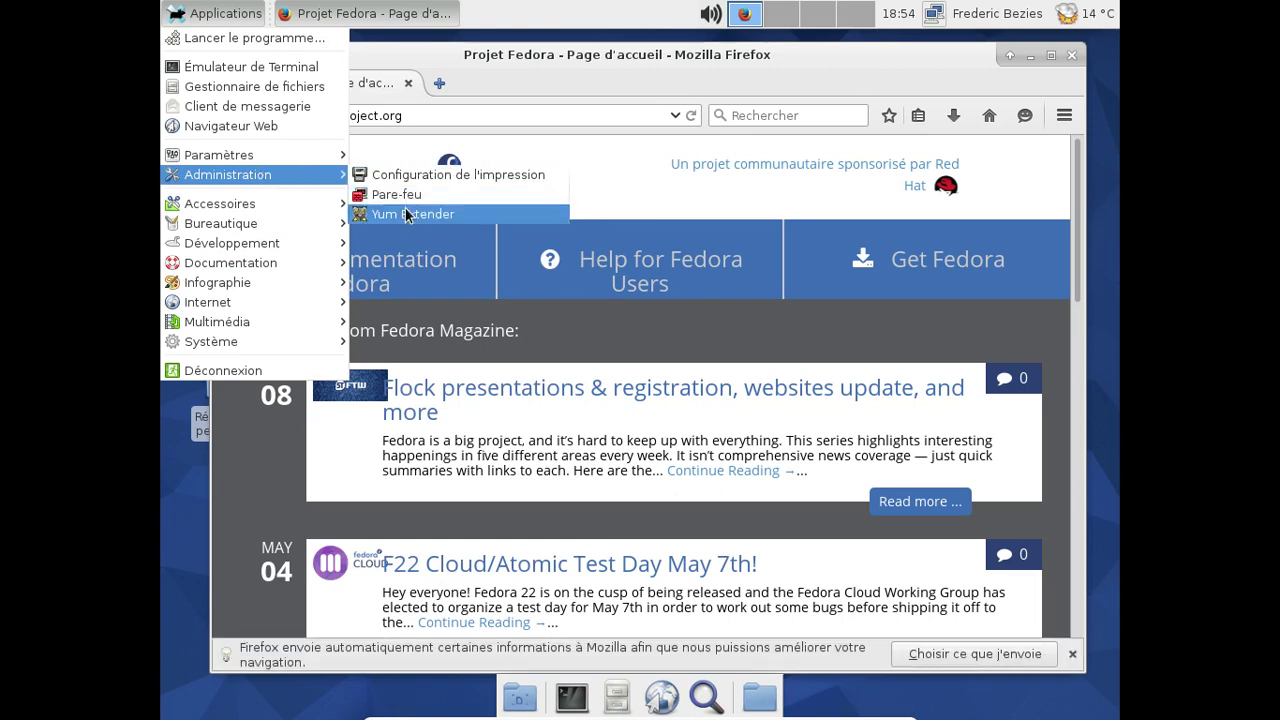
click(592, 310)
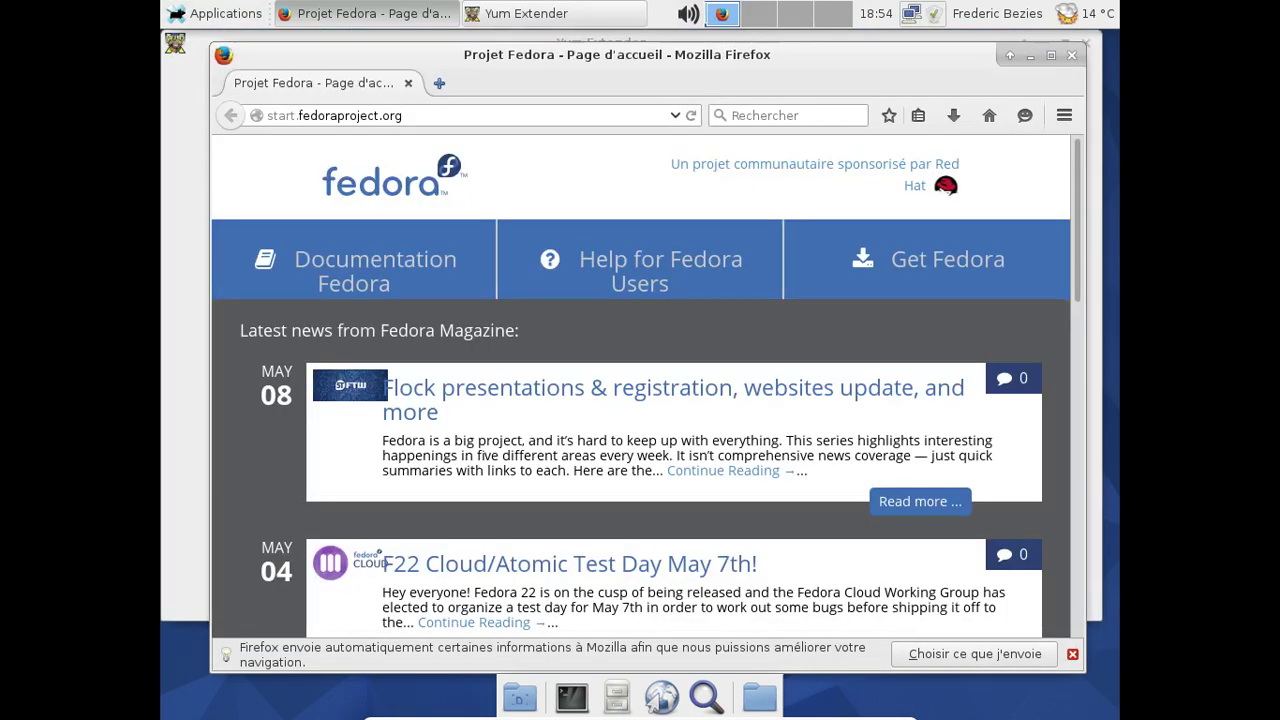
click(1072, 654)
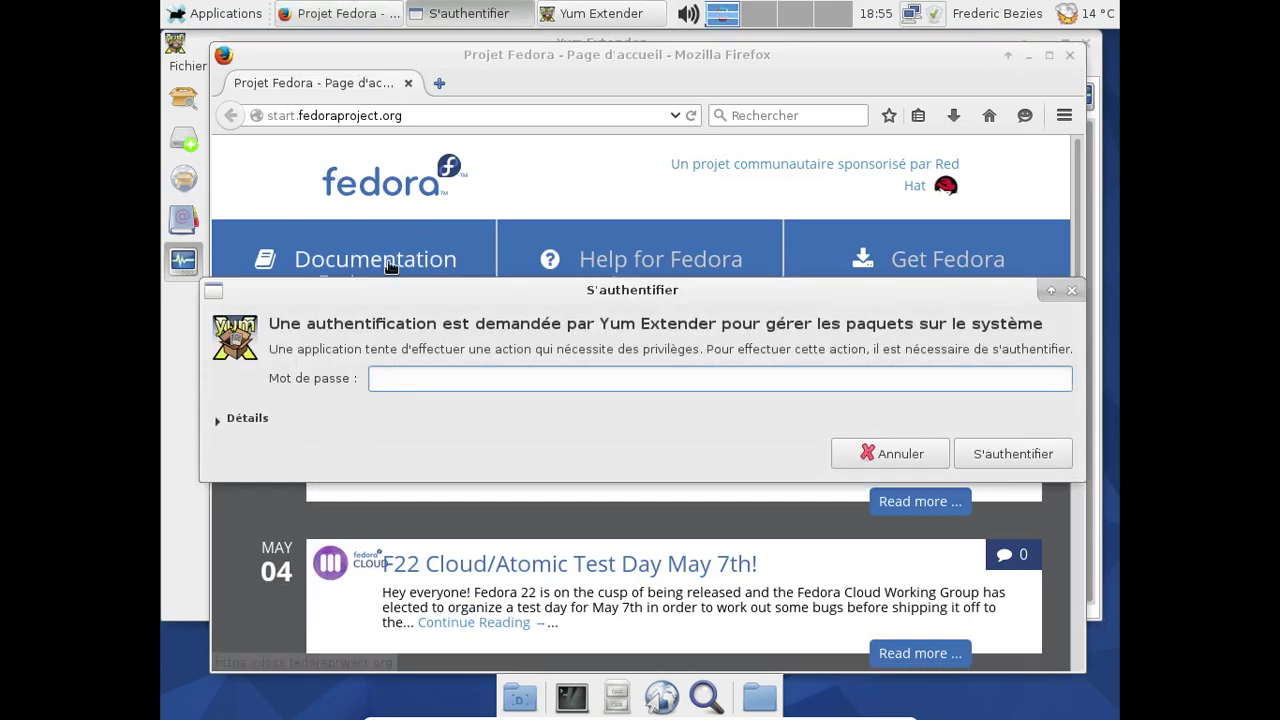
text(••••••••)
key(Return)
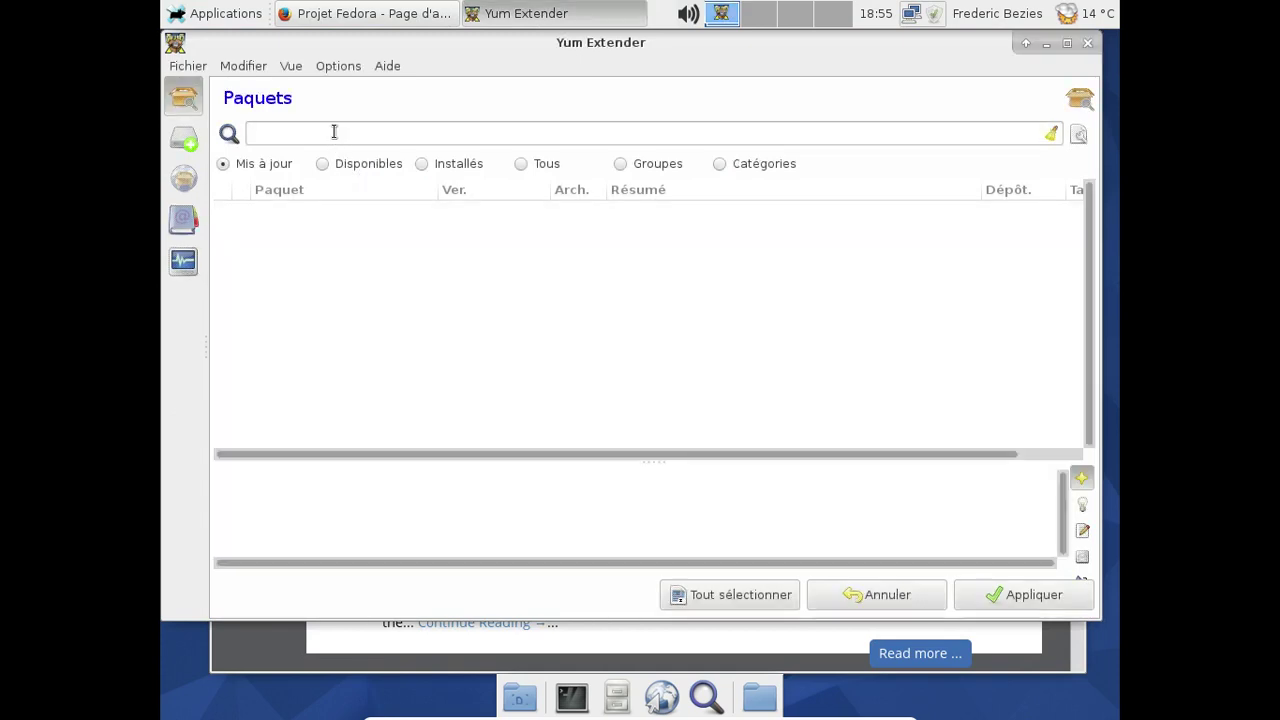
Search for 'libreoffice' and tick libreoffice, -base, -calc, -core and -draw for installation.
click(334, 131)
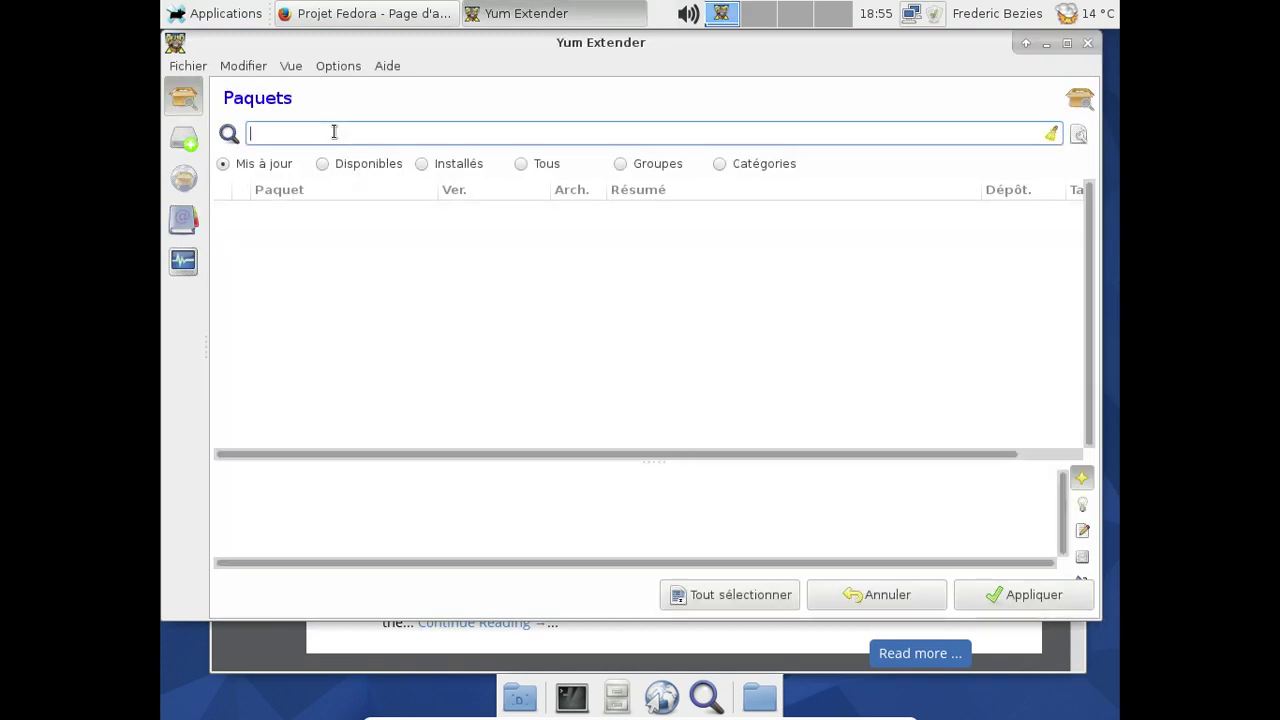
text(libreoffice)
key(Return)
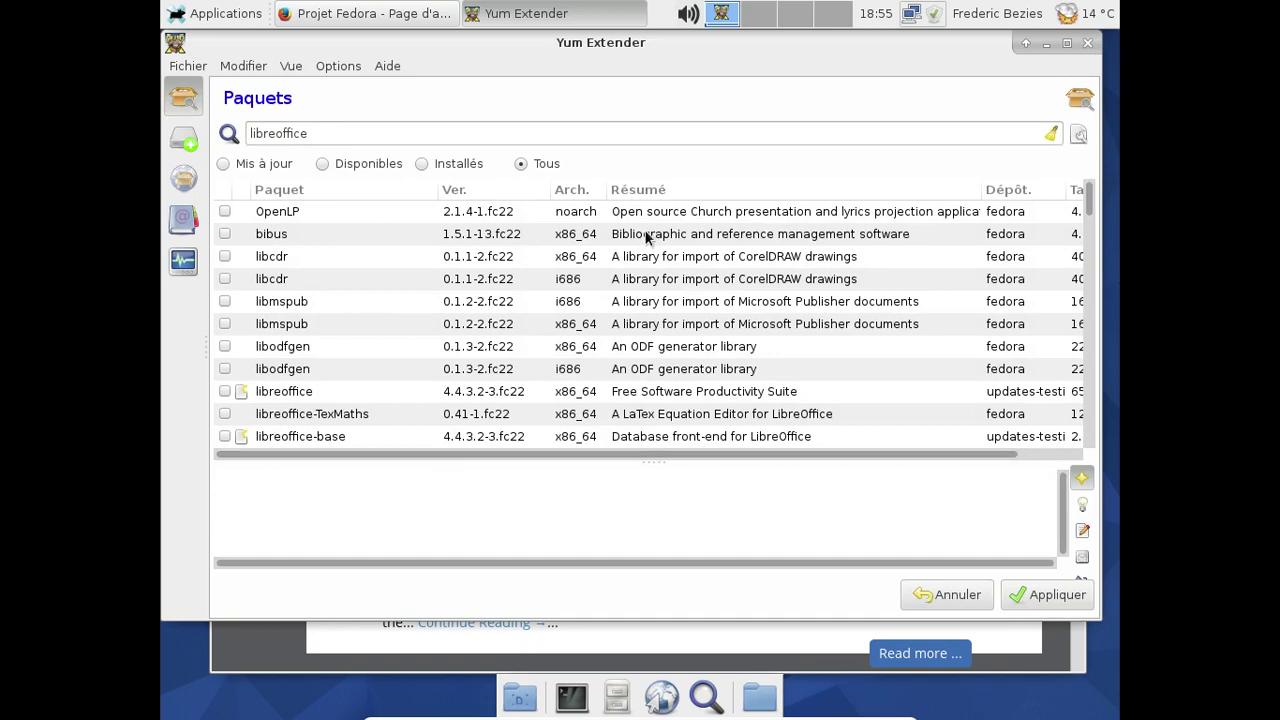
click(225, 393)
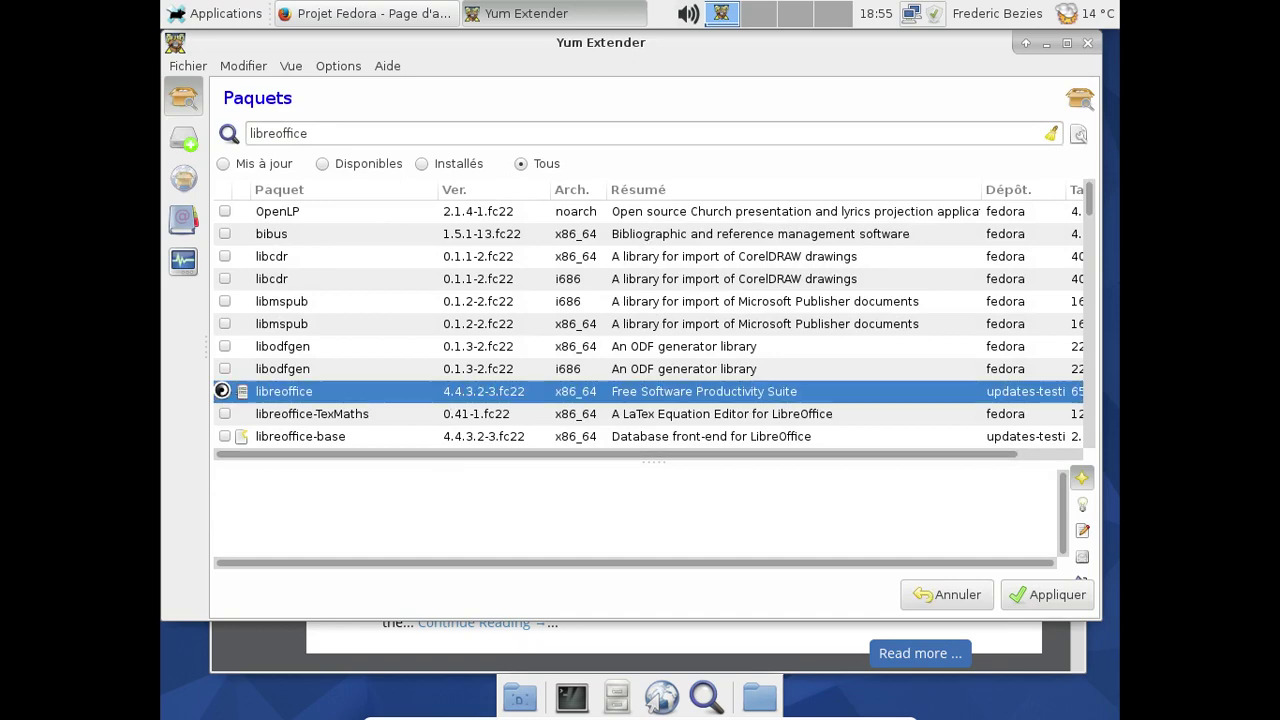
scroll(470, 345, down, 2)
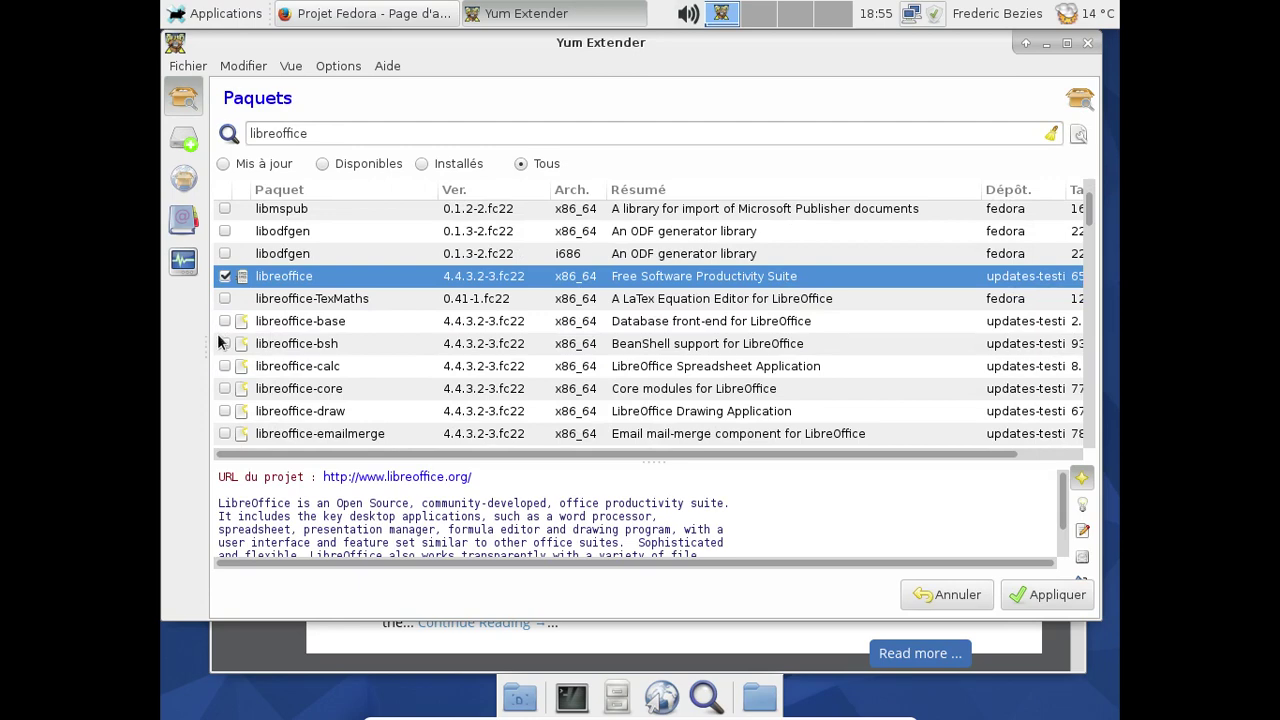
click(225, 321)
click(225, 366)
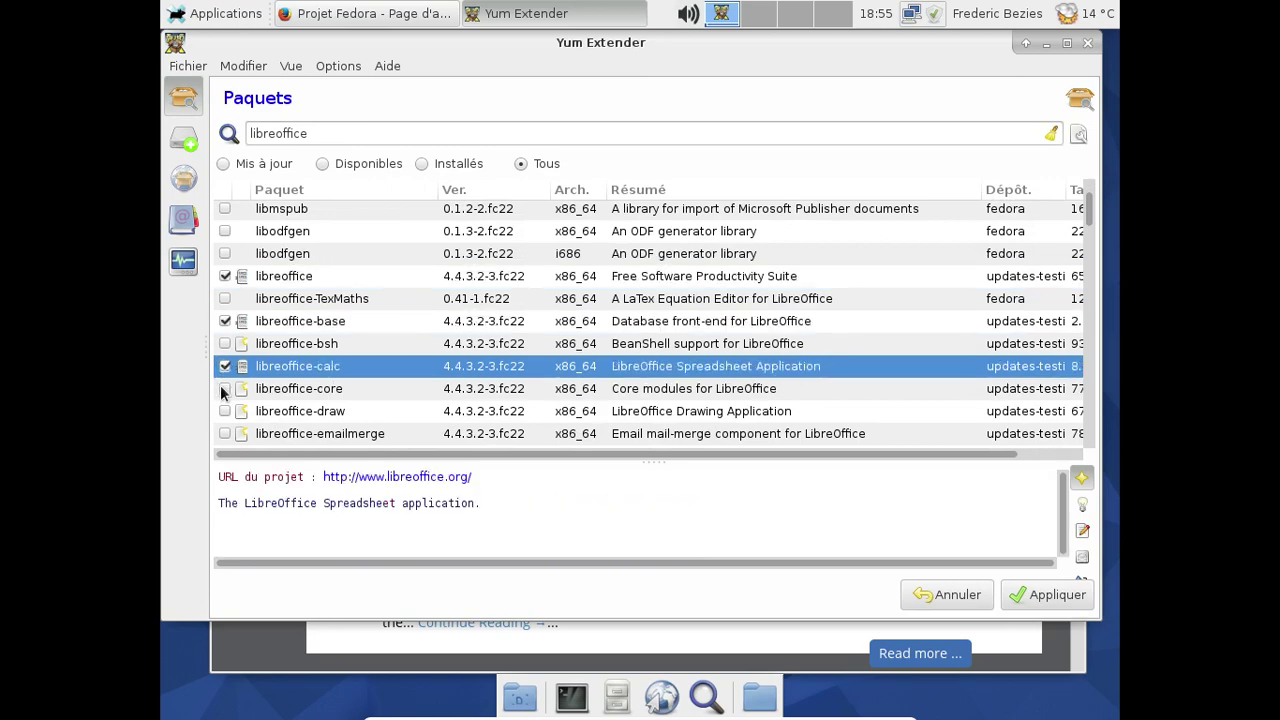
click(225, 388)
click(225, 411)
Tick libreoffice-filters, -graphicfilter, -impress, -langpack-fr, -math and -writer, then apply the selection.
scroll(400, 397, down, 1)
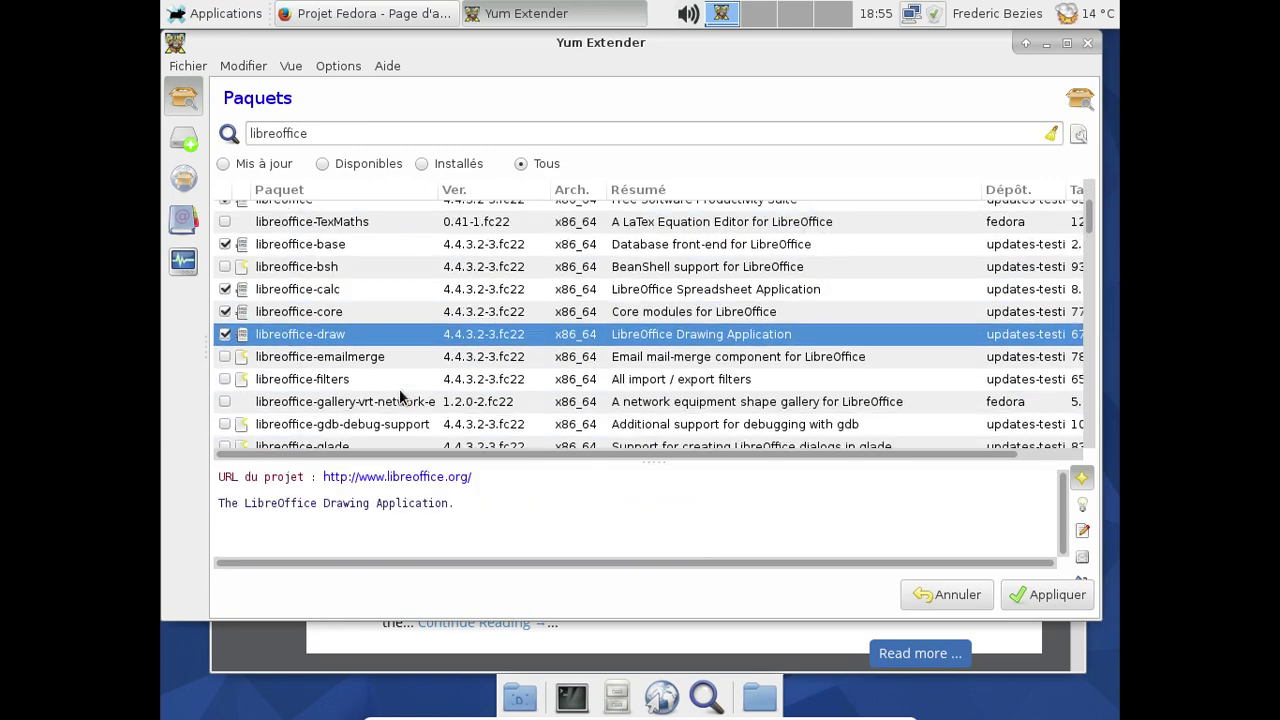
click(225, 379)
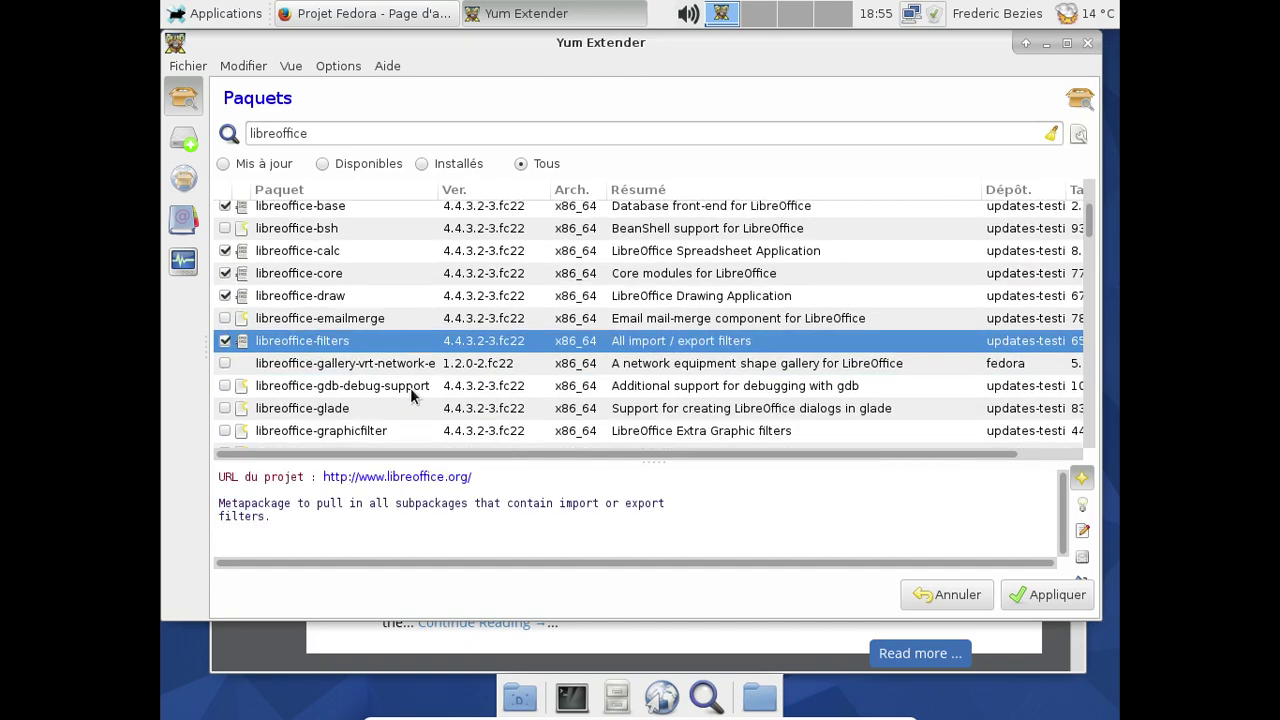
scroll(265, 388, down, 2)
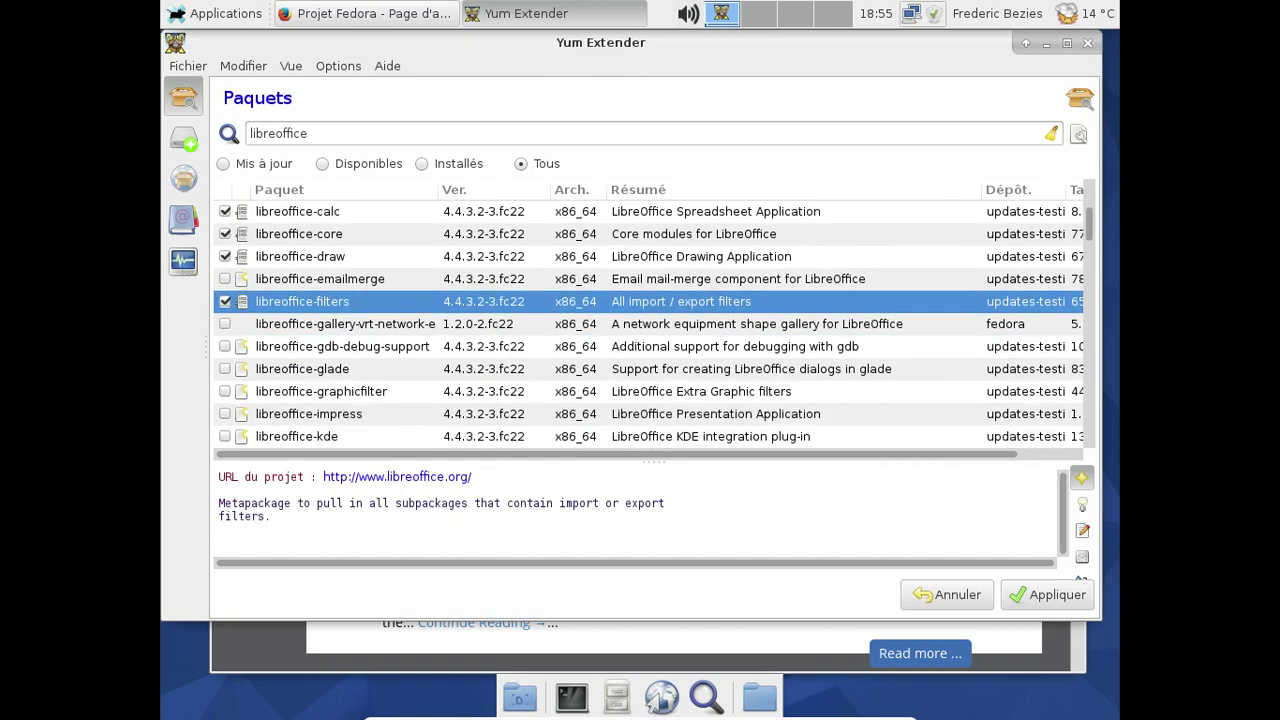
click(225, 391)
click(225, 413)
scroll(550, 360, down, 1)
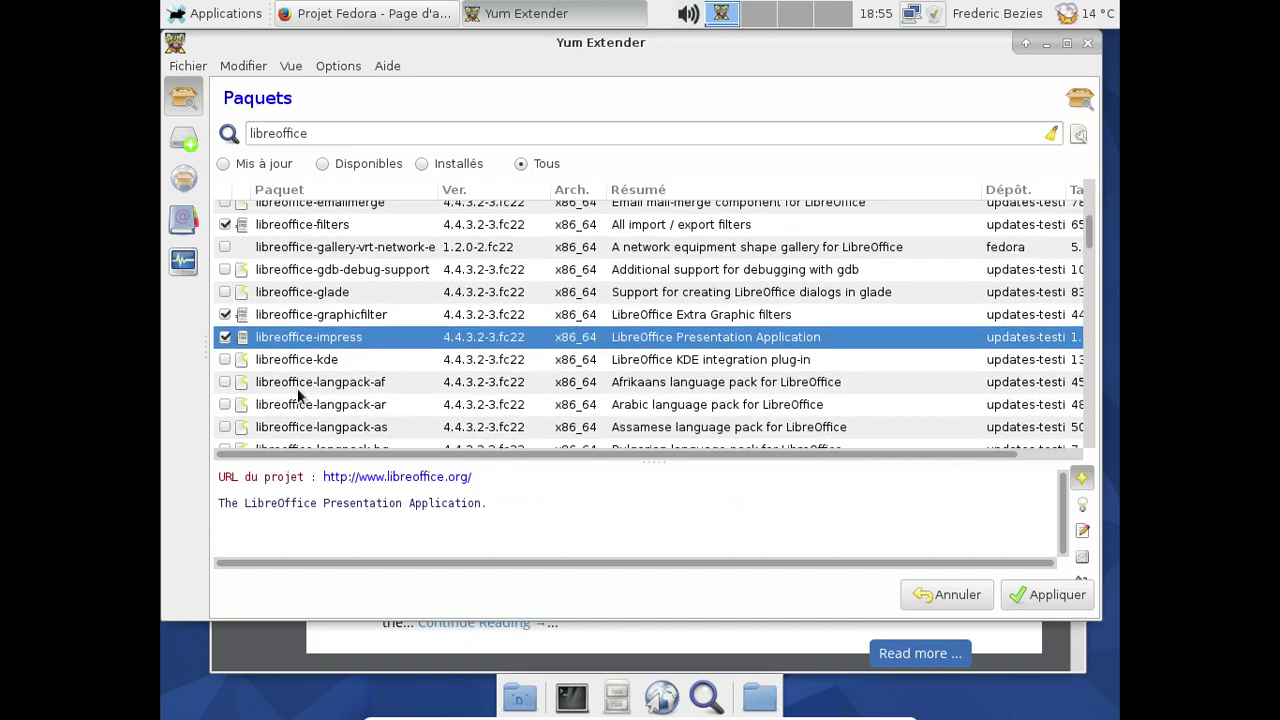
scroll(421, 378, down, 5)
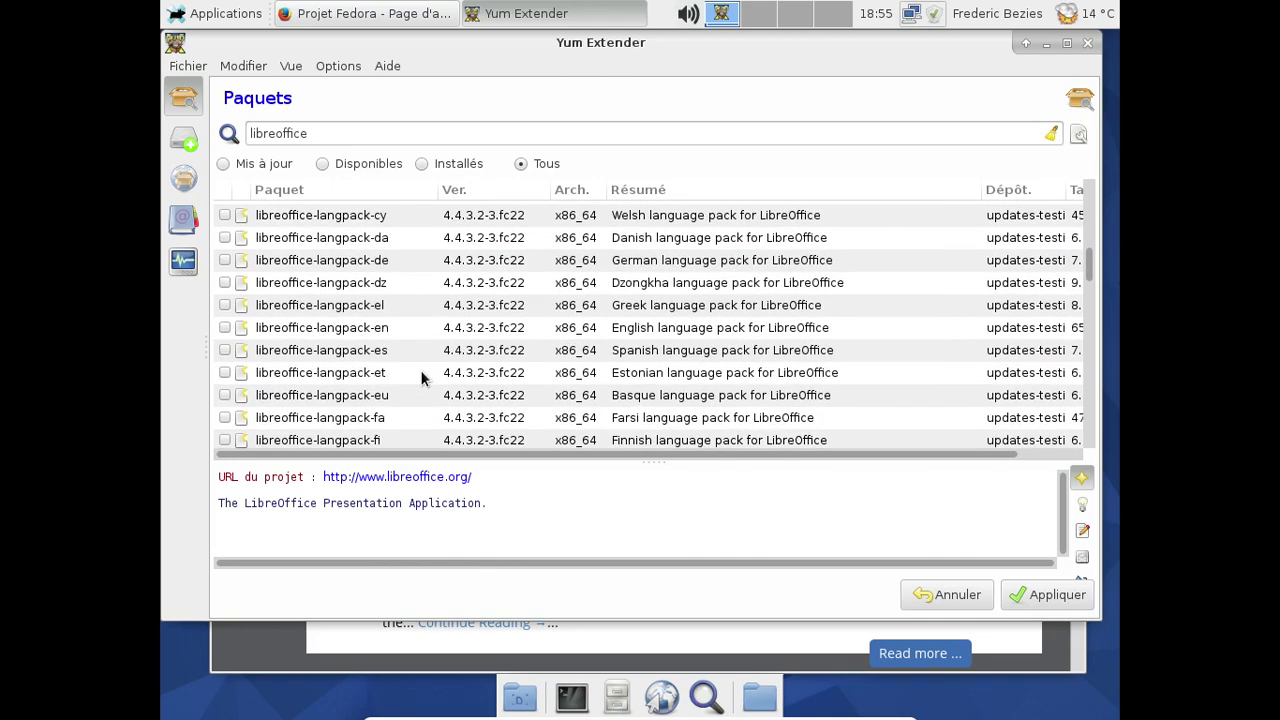
click(225, 384)
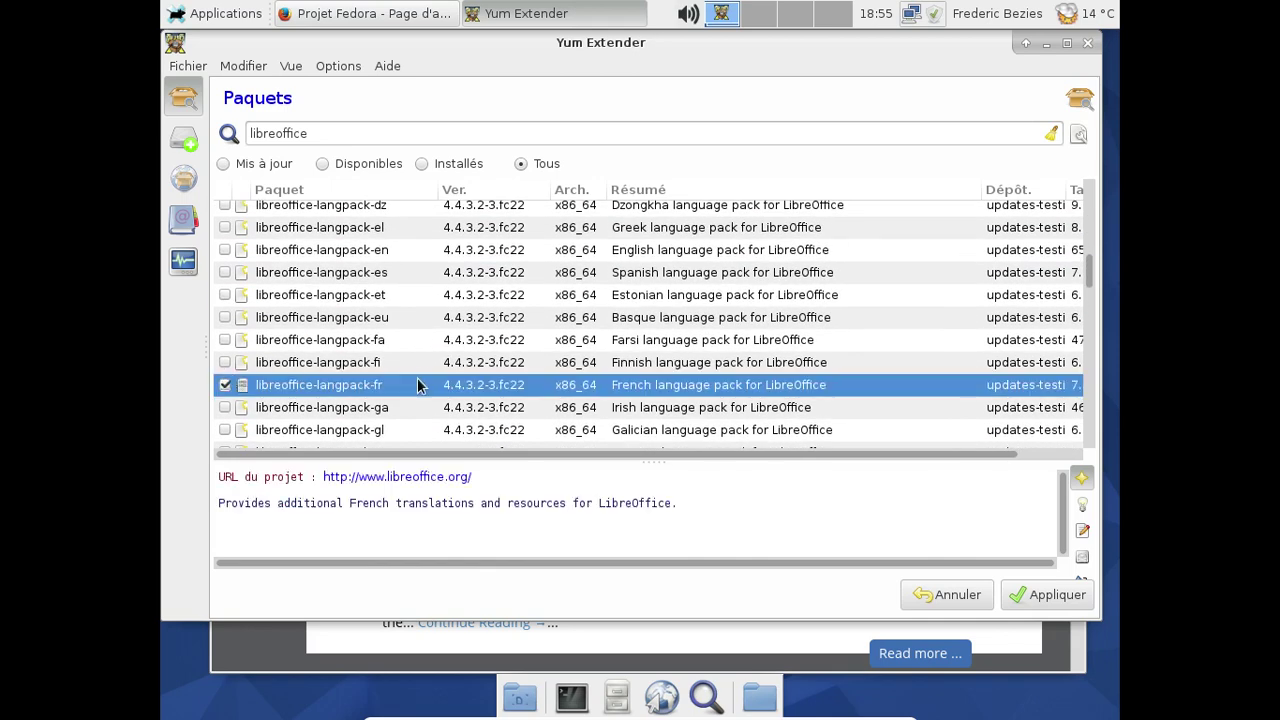
scroll(425, 370, down, 3)
scroll(423, 370, down, 13)
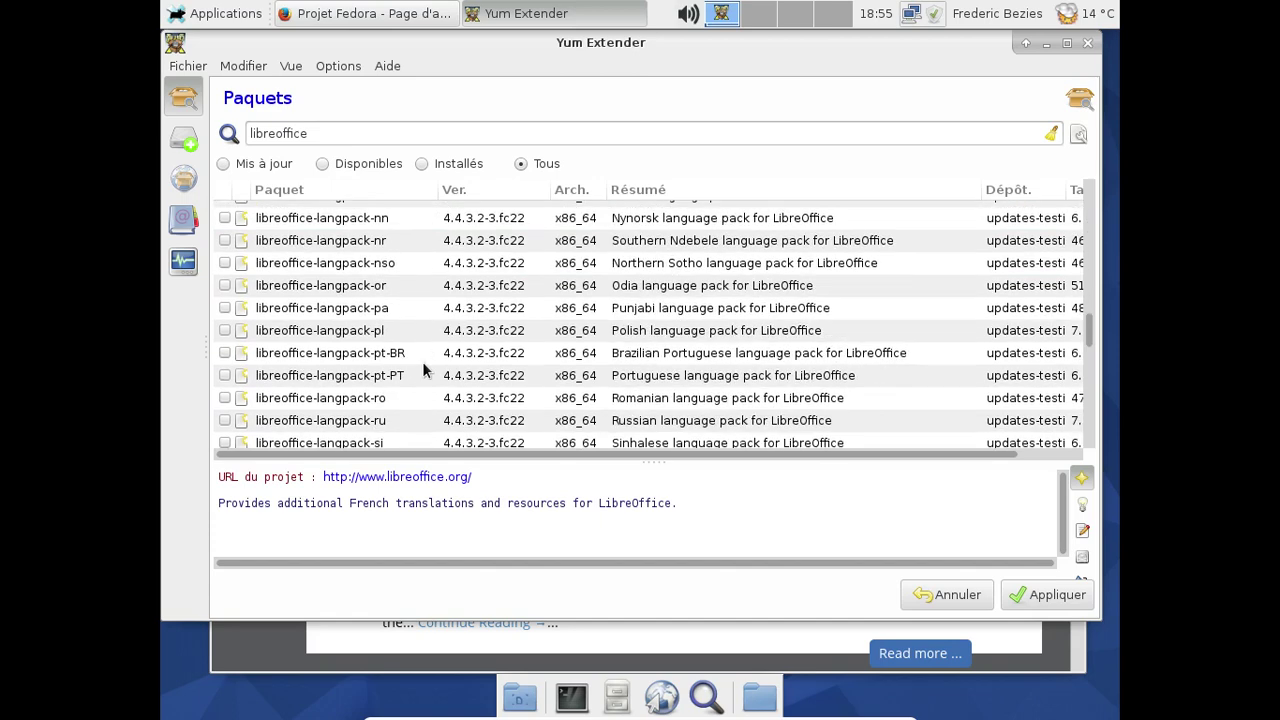
scroll(423, 370, down, 3)
scroll(423, 370, up, 2)
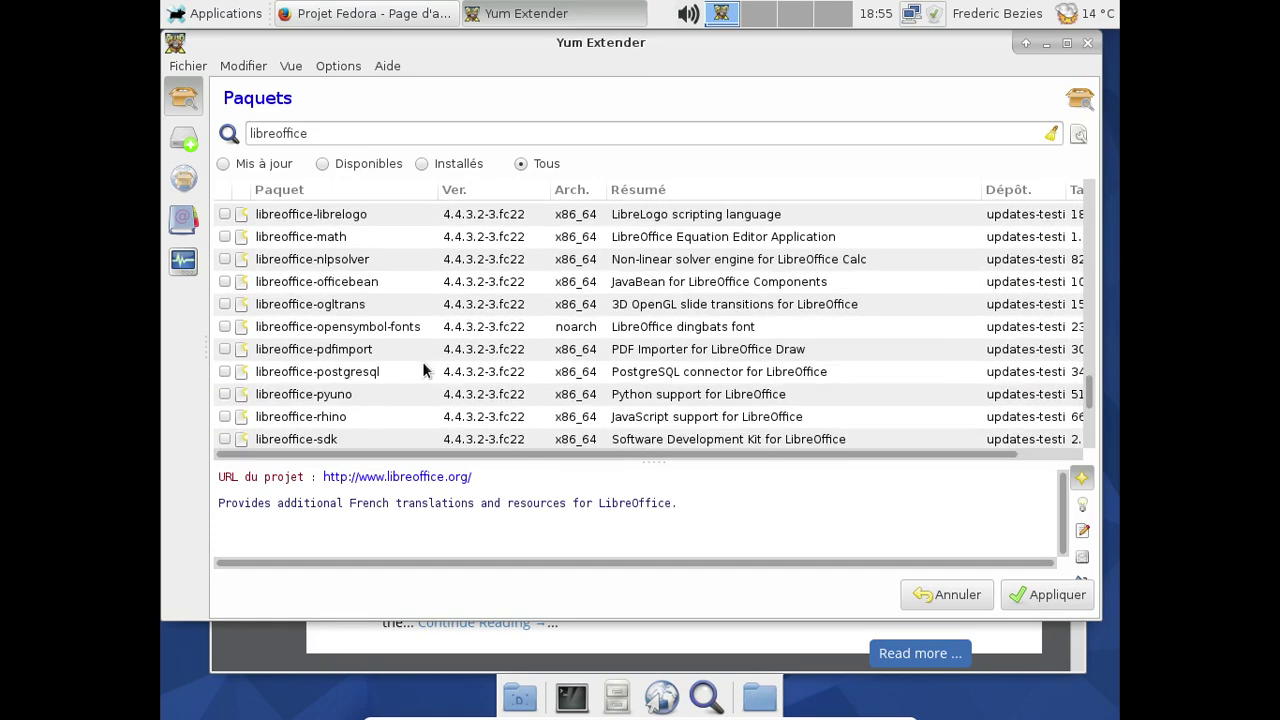
click(225, 237)
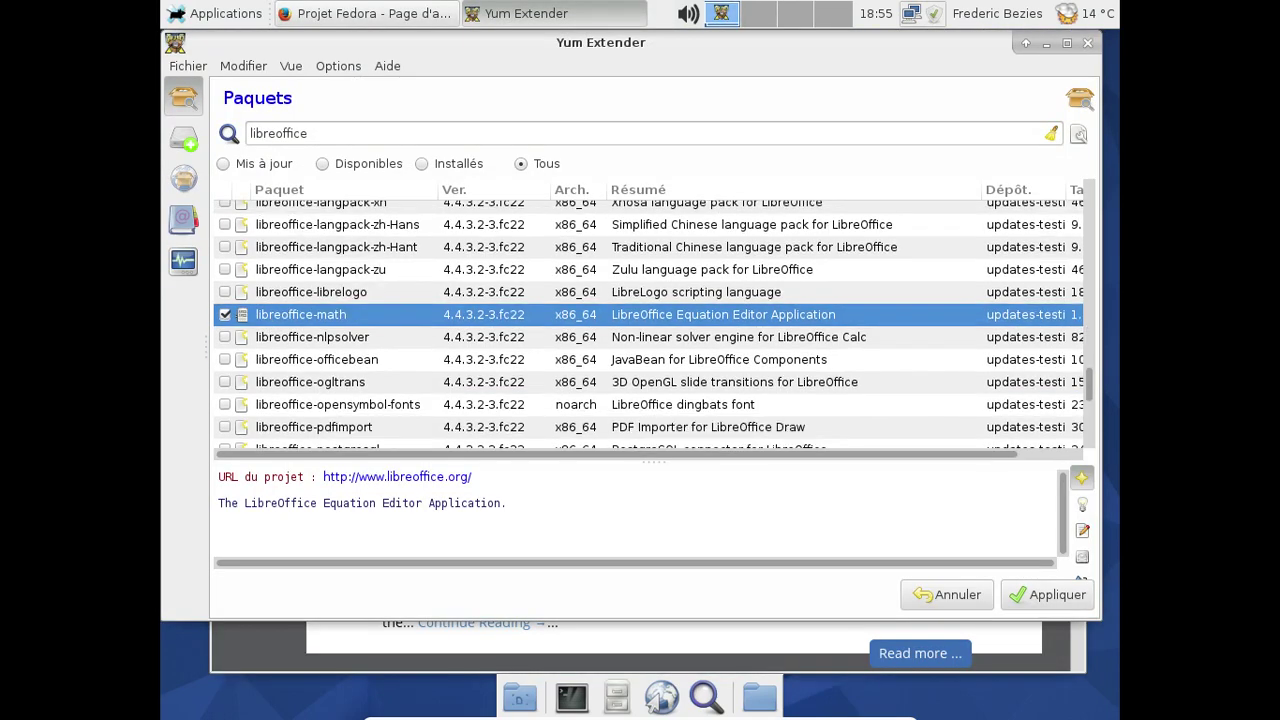
scroll(423, 329, down, 3)
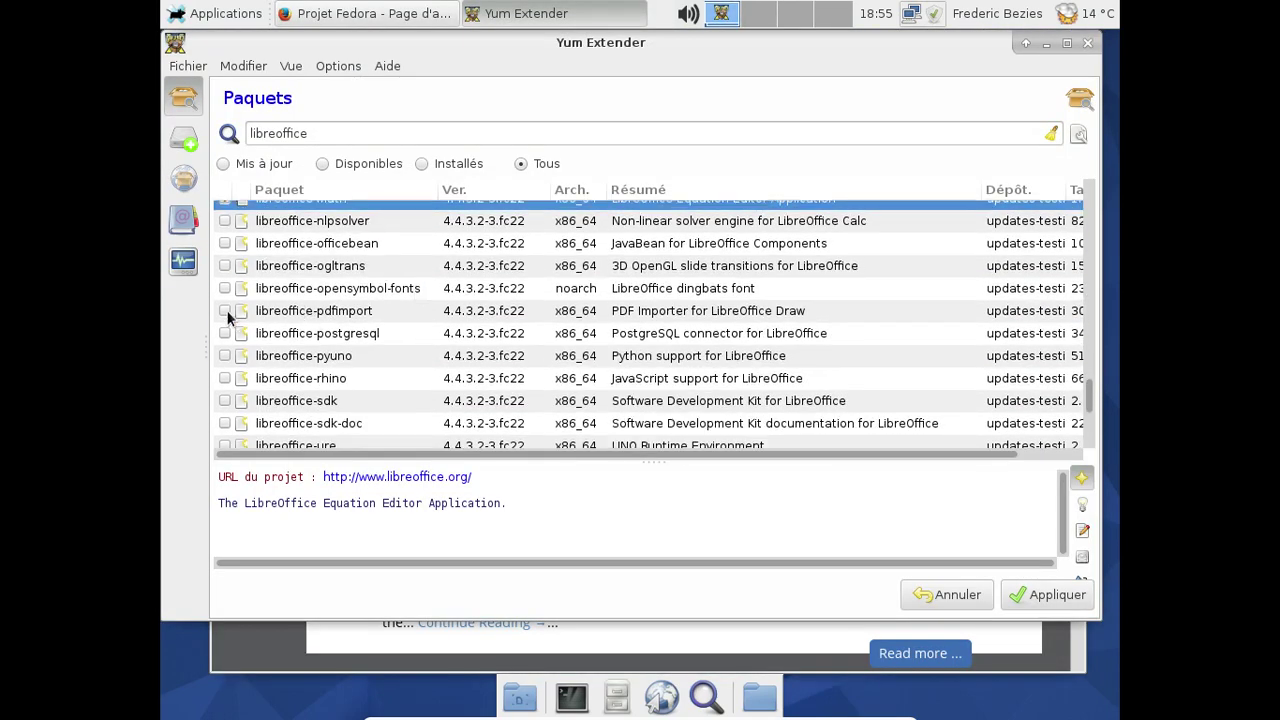
scroll(440, 302, down, 1)
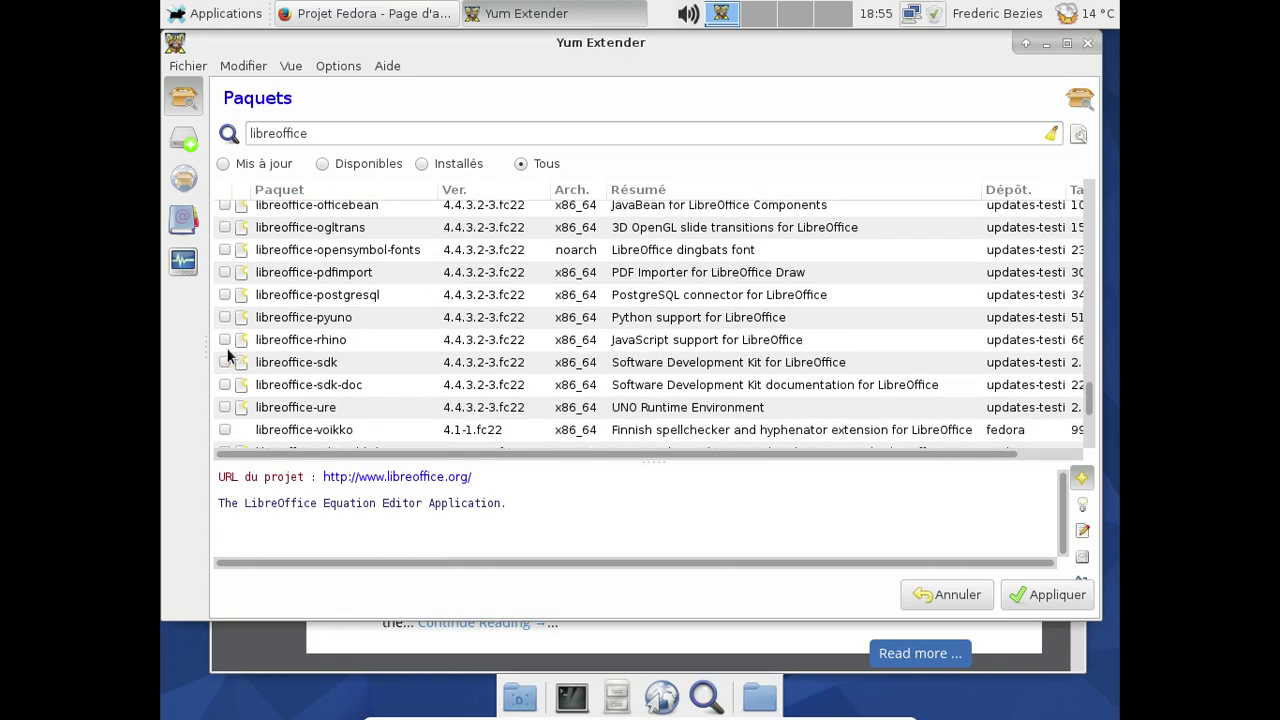
scroll(413, 327, down, 2)
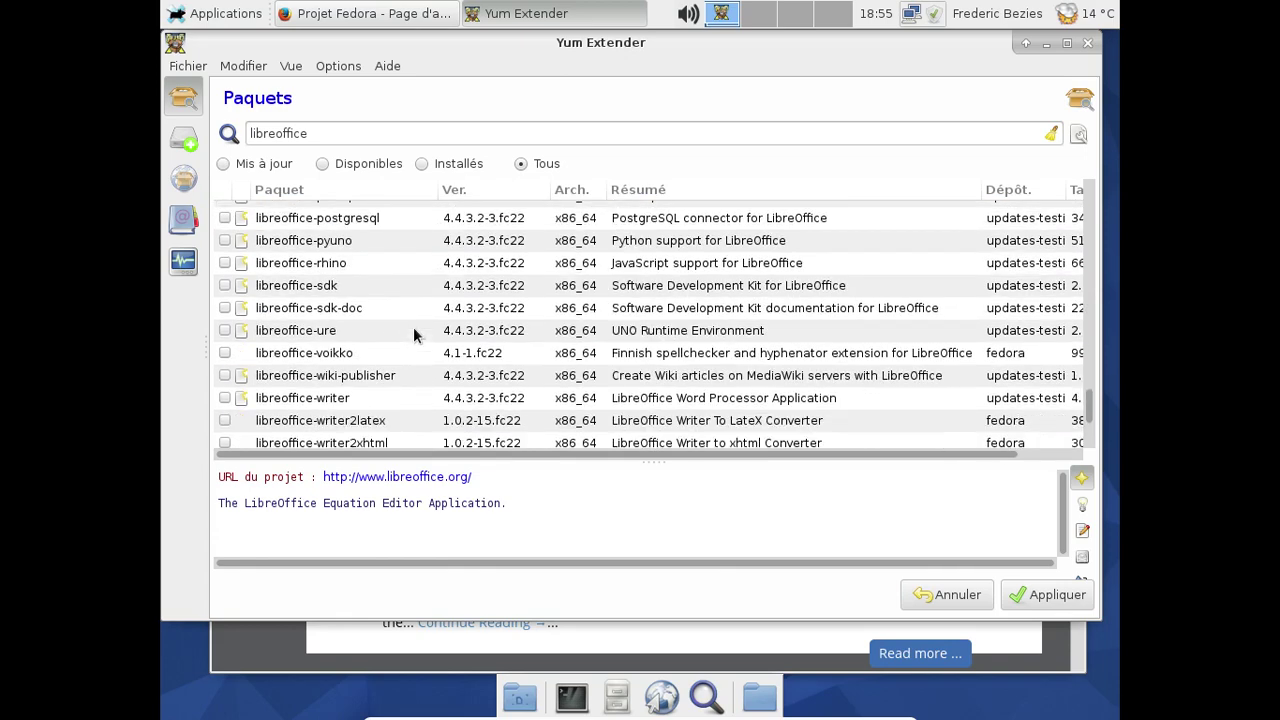
click(227, 398)
click(1035, 598)
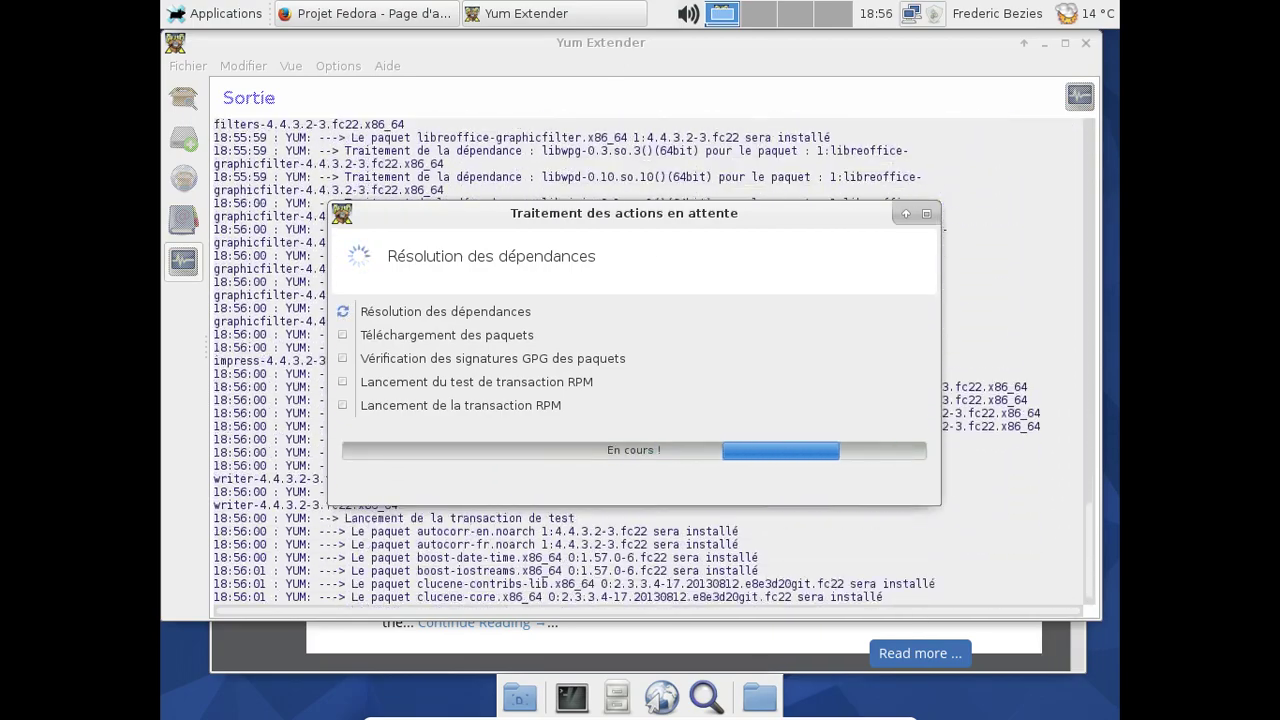
While dependencies resolve, open the audio mixer, check its input and output pages, and close it.
click(688, 16)
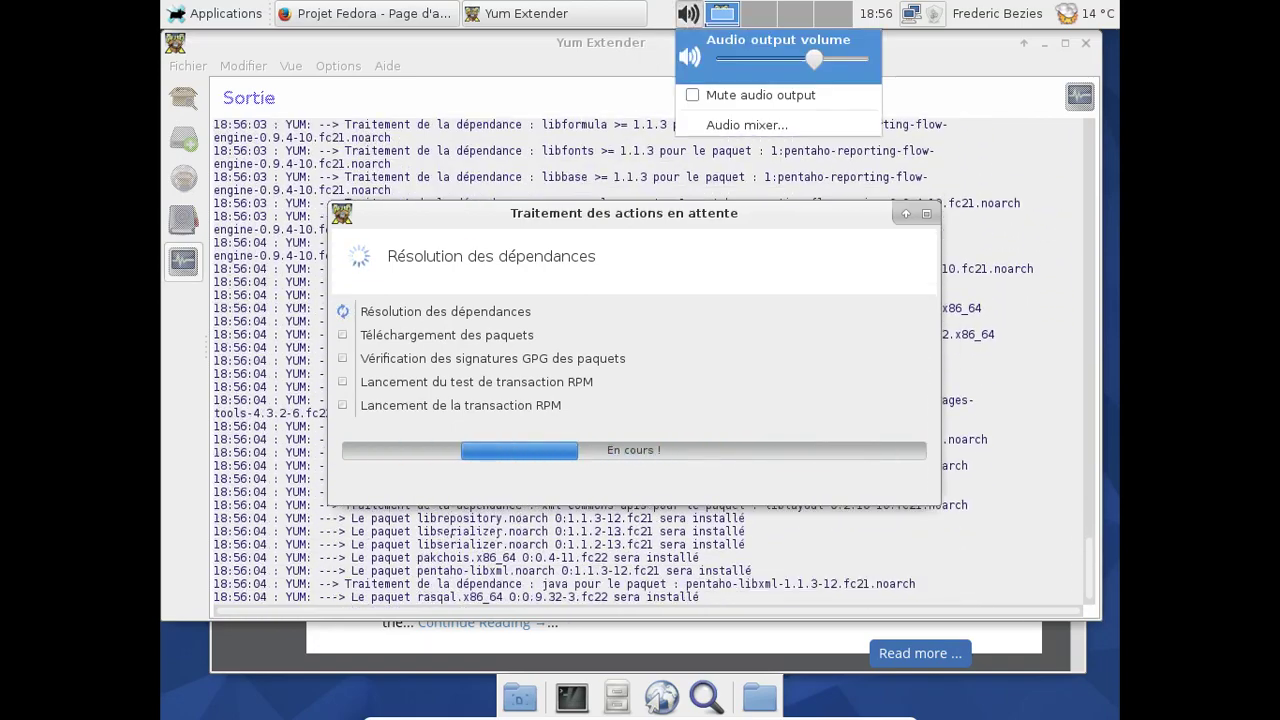
click(724, 126)
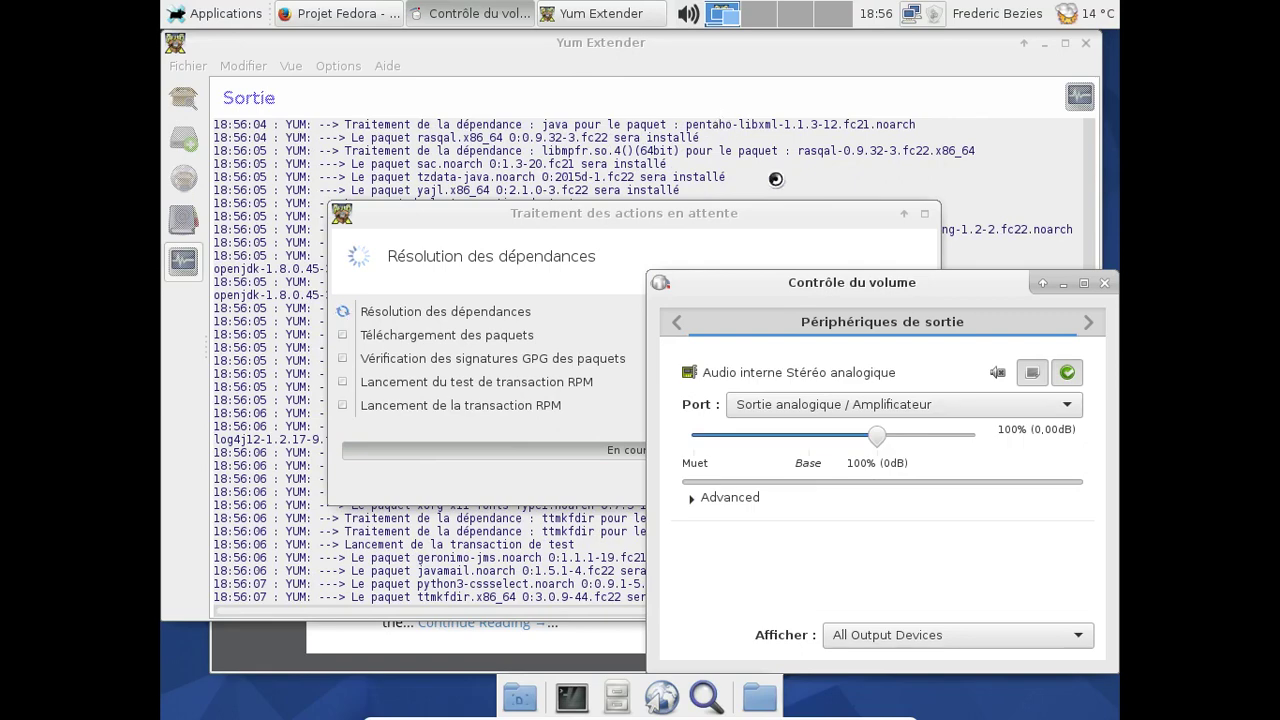
drag(936, 287, 784, 152)
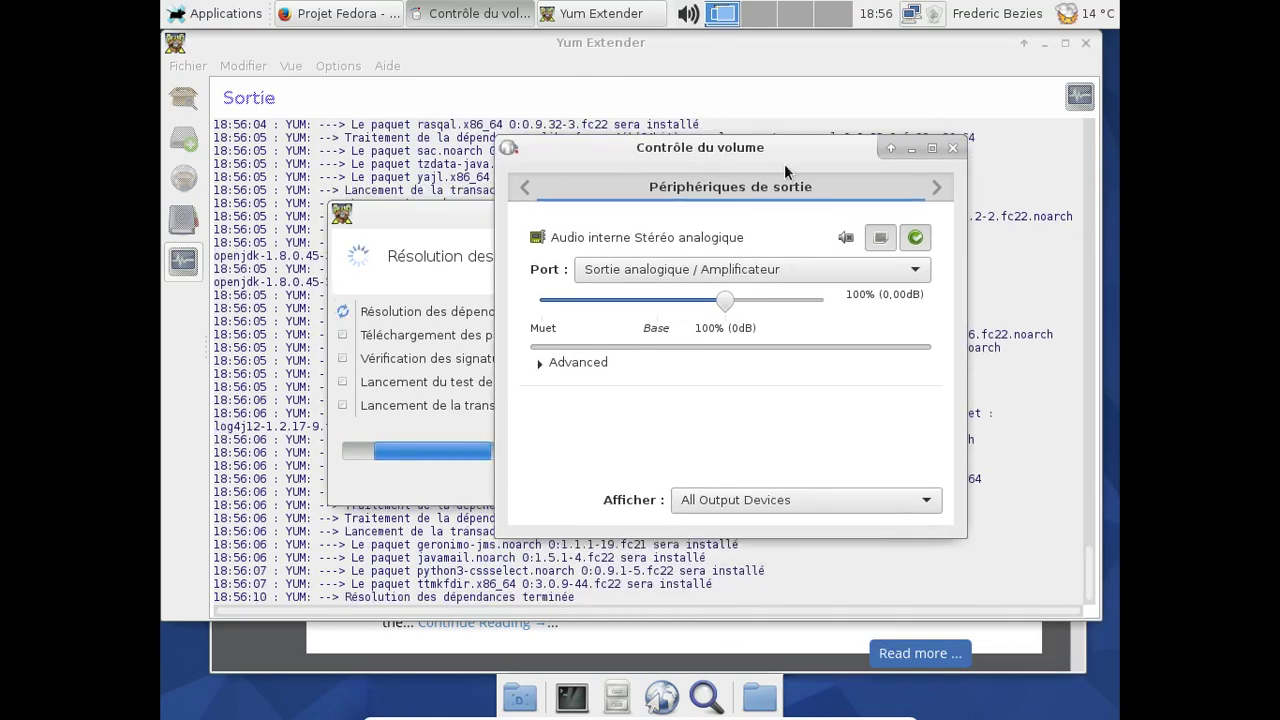
click(937, 188)
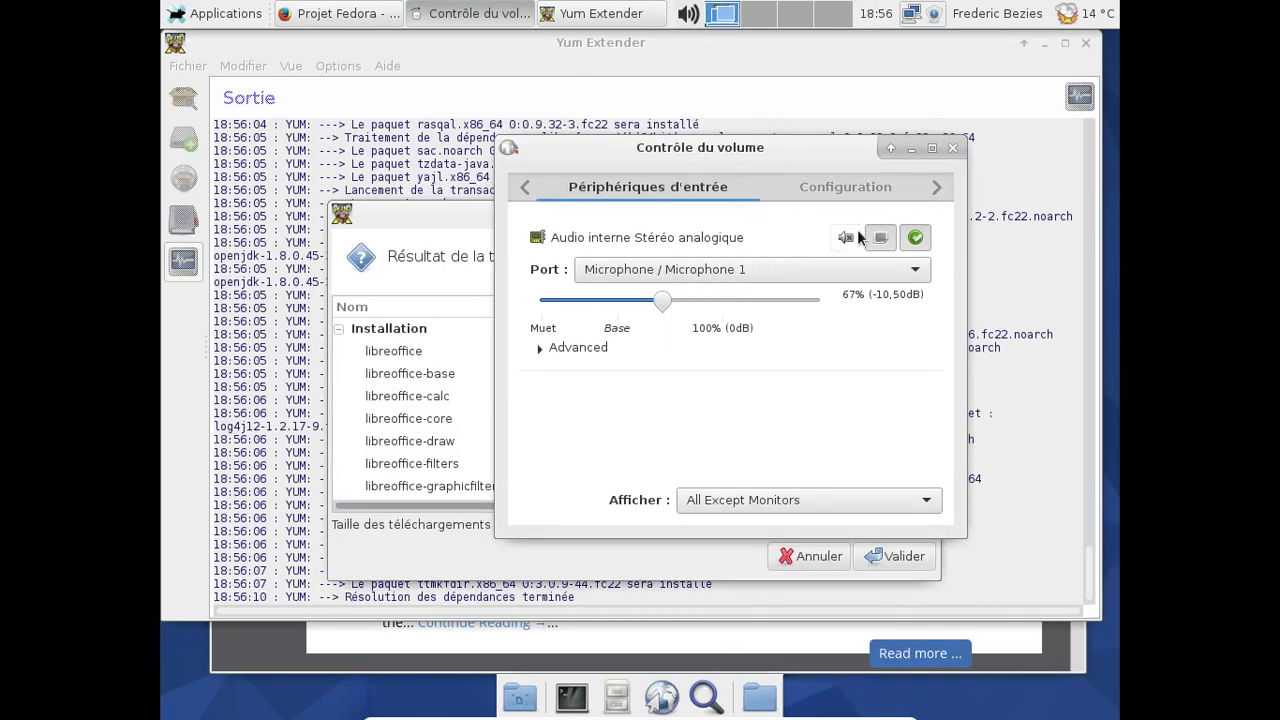
click(526, 189)
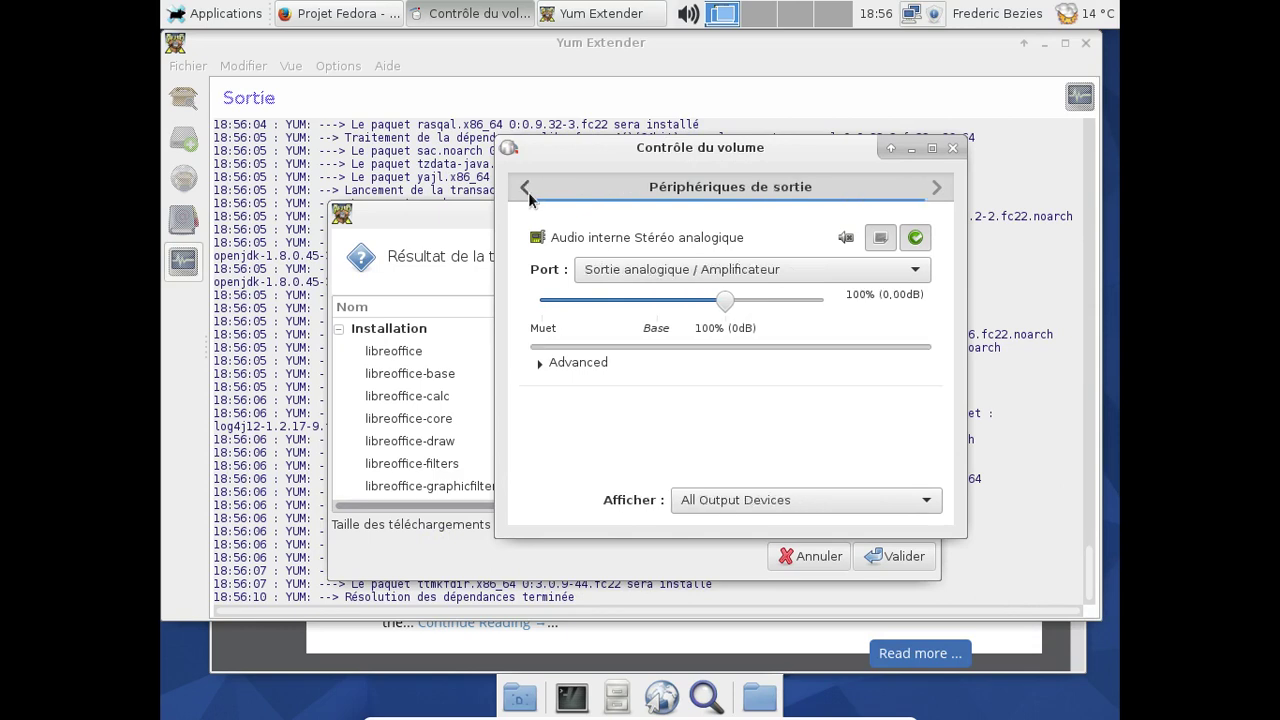
click(951, 149)
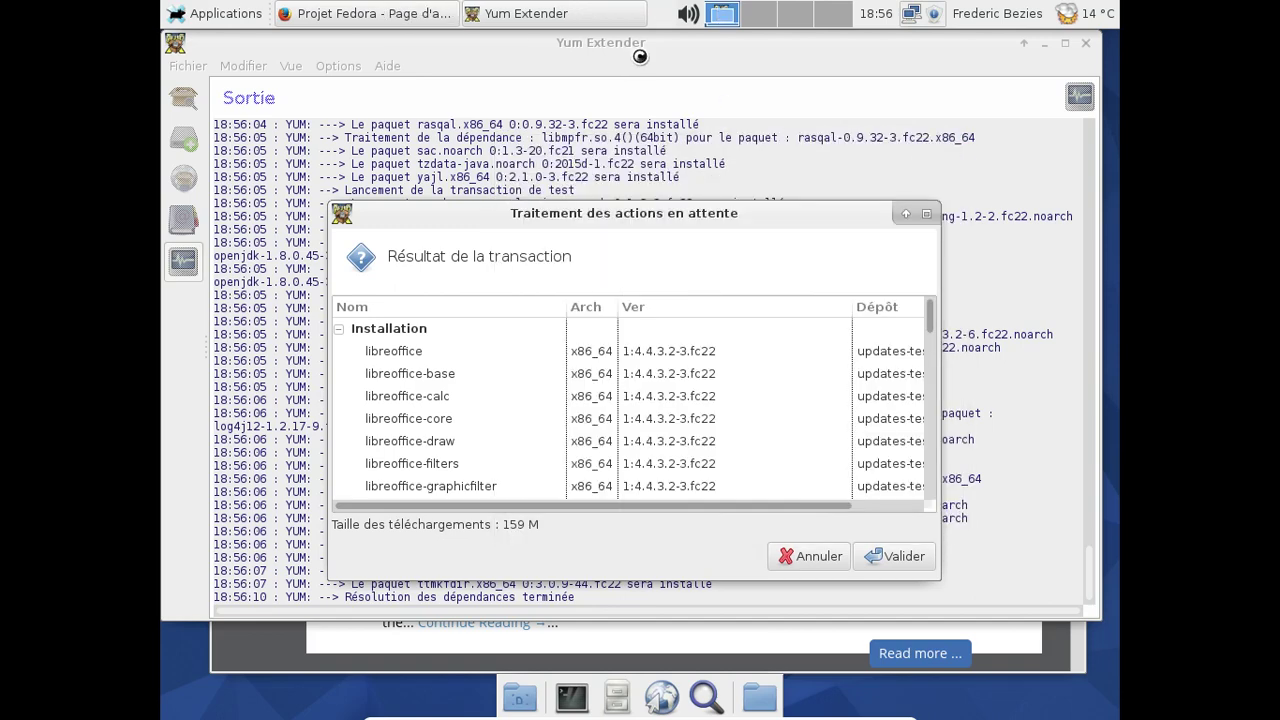
Open the panel's Ajouter de nouveaux éléments dialog and try searching for 'audio' and 'vol'.
right_click(655, 31)
mouse_move(737, 134)
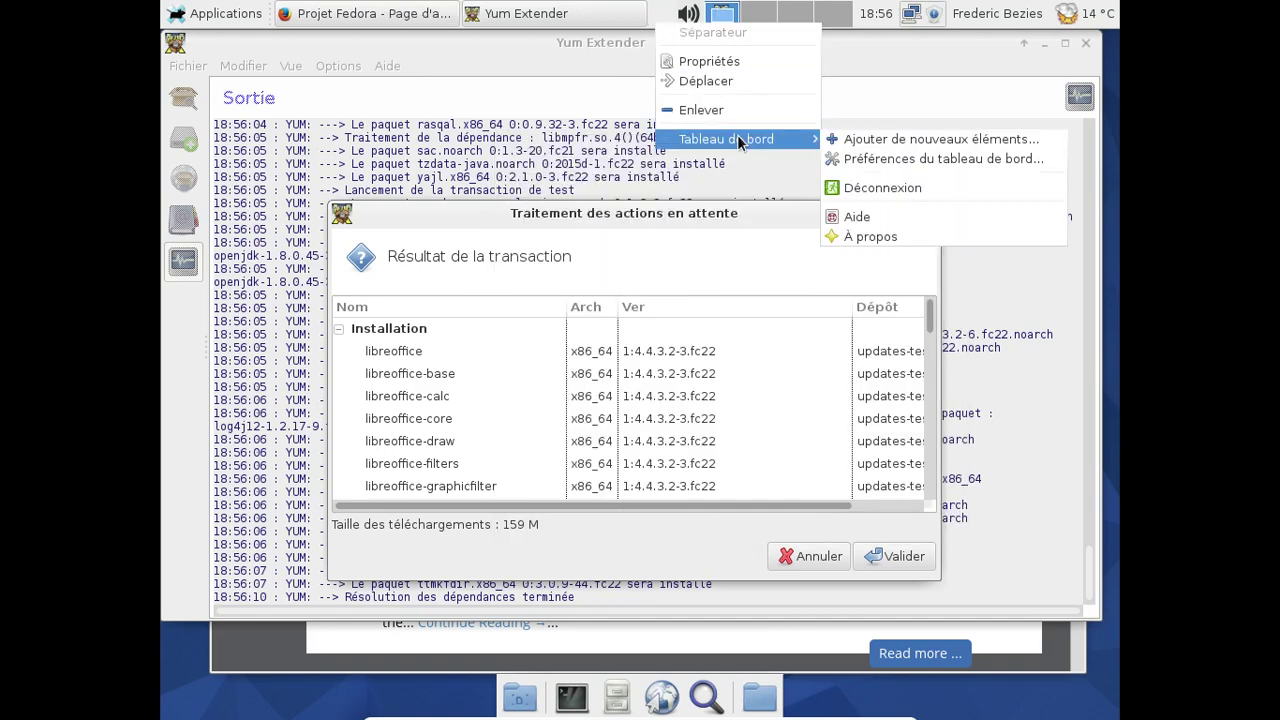
click(847, 137)
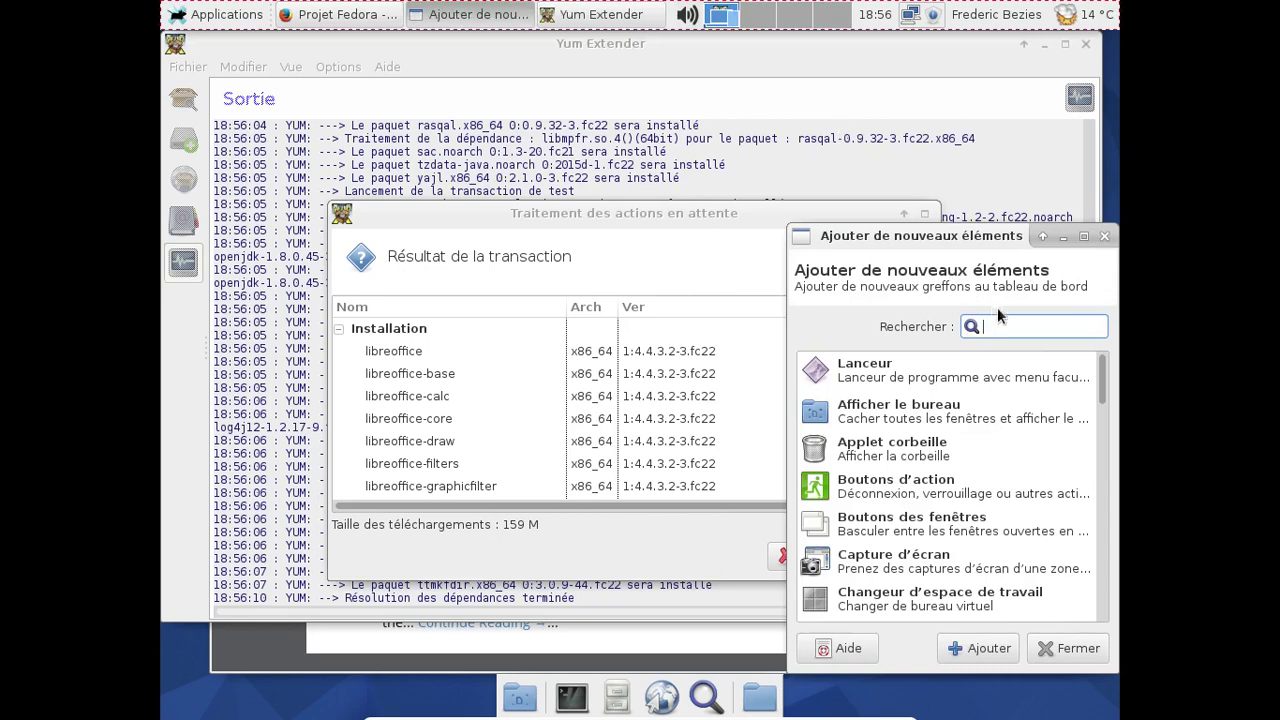
text(audio)
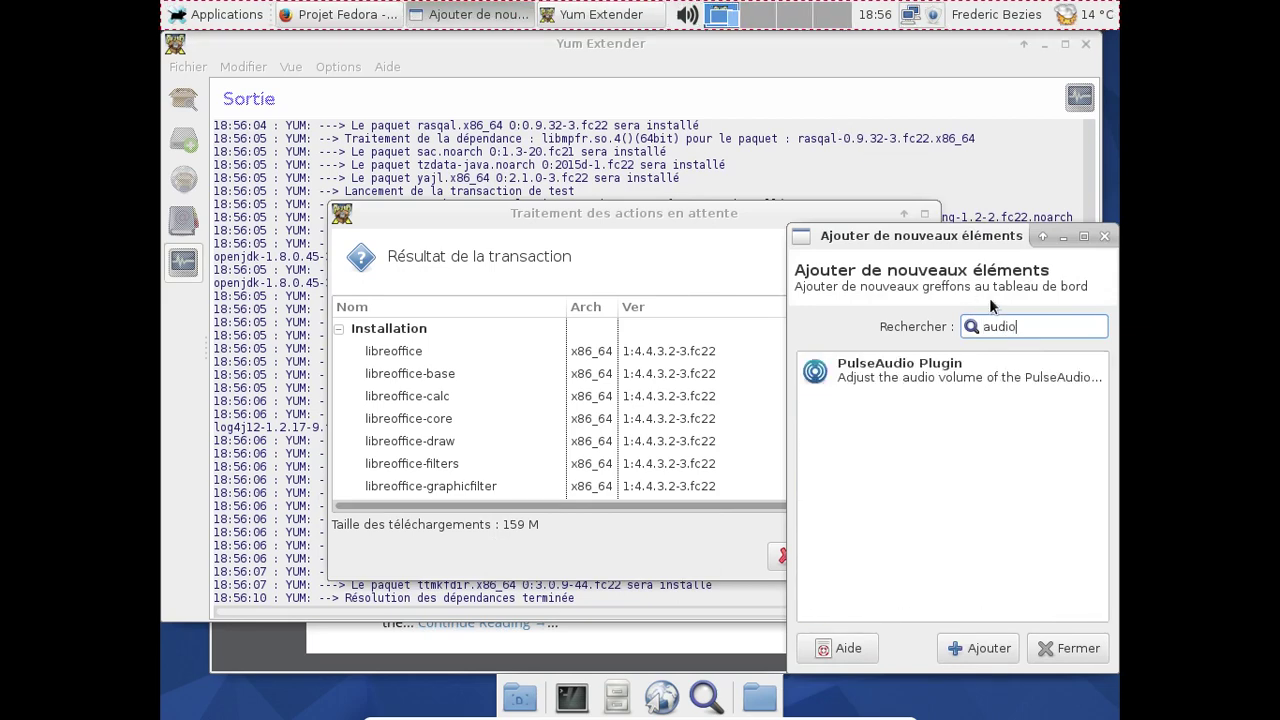
key(BackSpace)
key(BackSpace)
key(BackSpace)
key(BackSpace)
key(BackSpace)
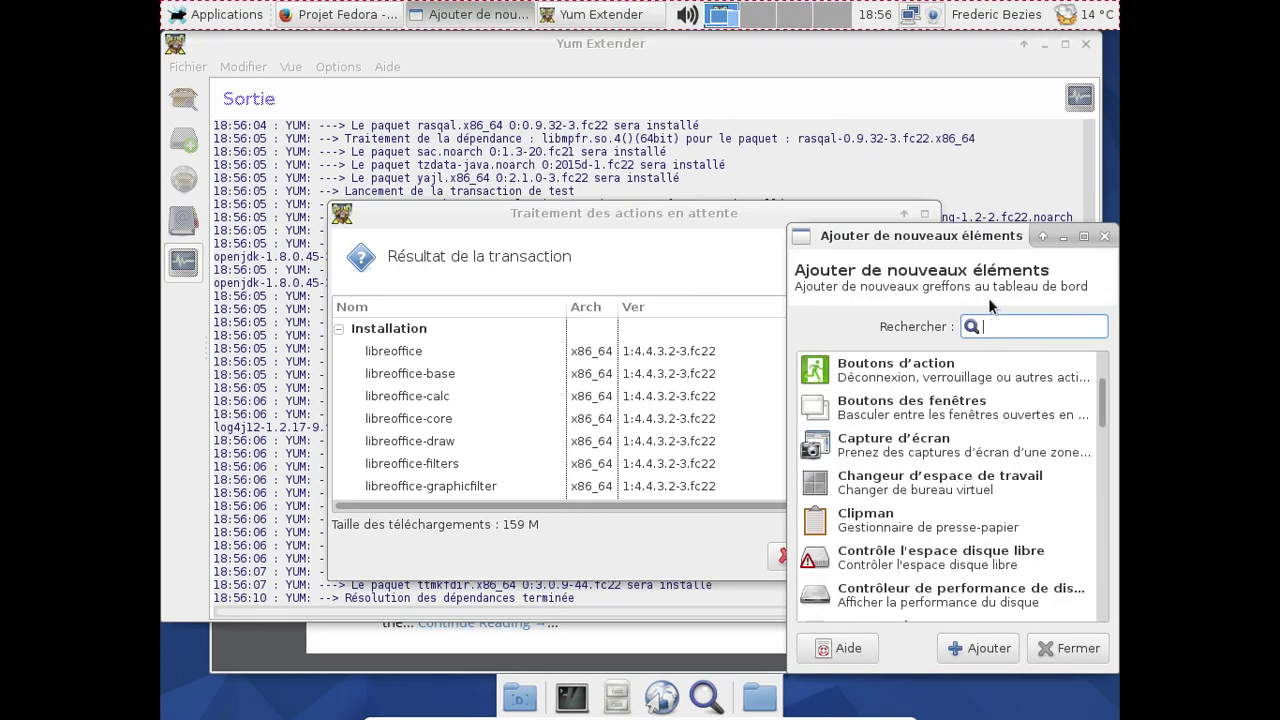
text(vol)
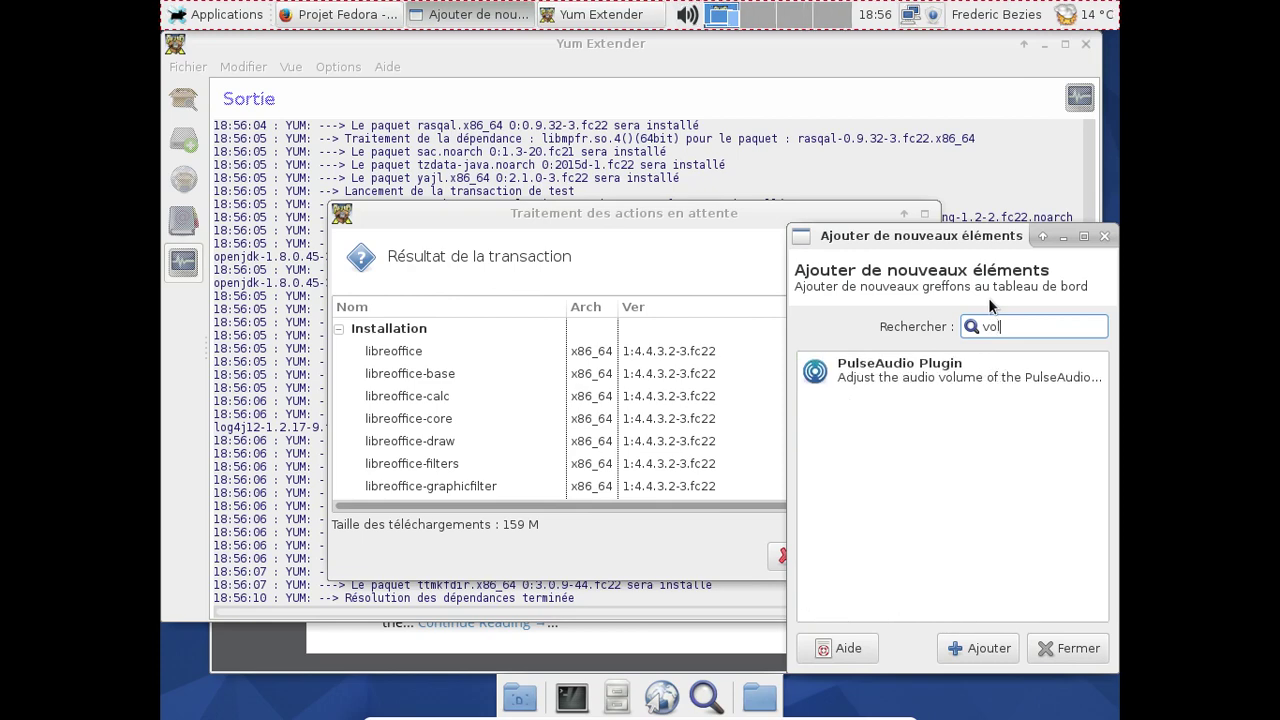
key(BackSpace)
key(BackSpace)
key(BackSpace)
scroll(984, 434, down, 6)
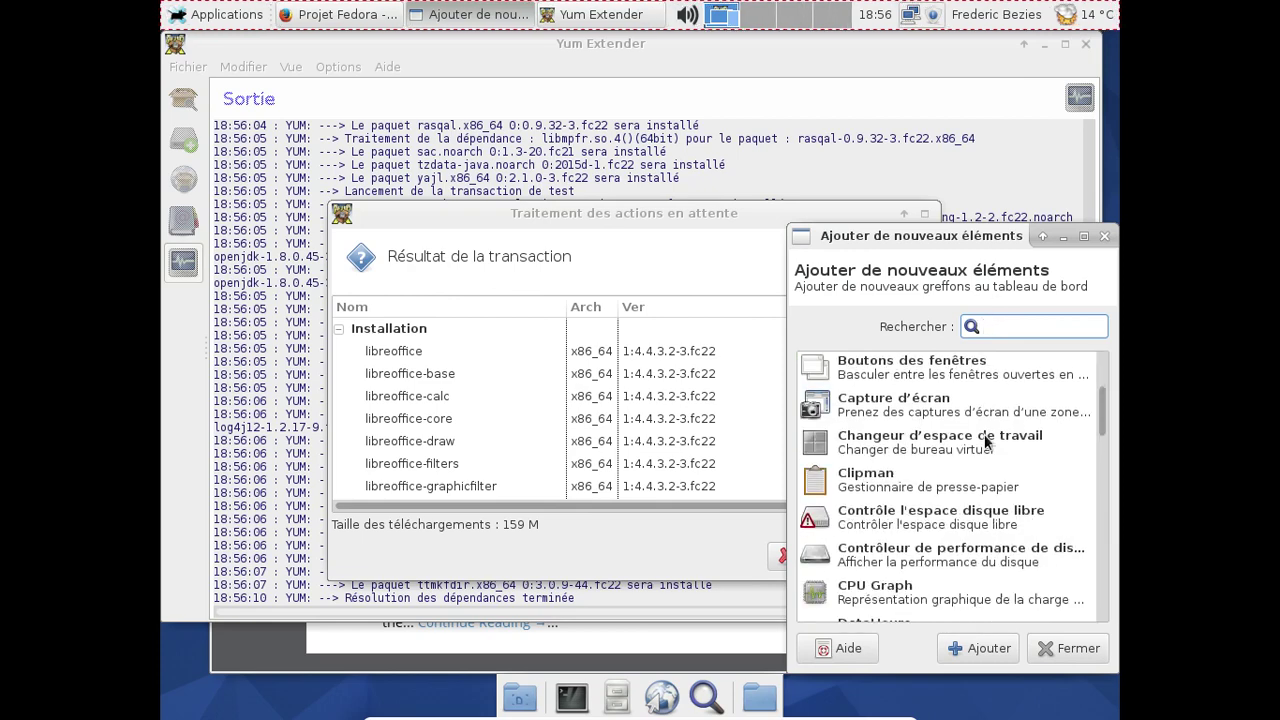
Confirm the LibreOffice transaction to start downloading, minimize Yum Extender, and close Firefox.
click(646, 233)
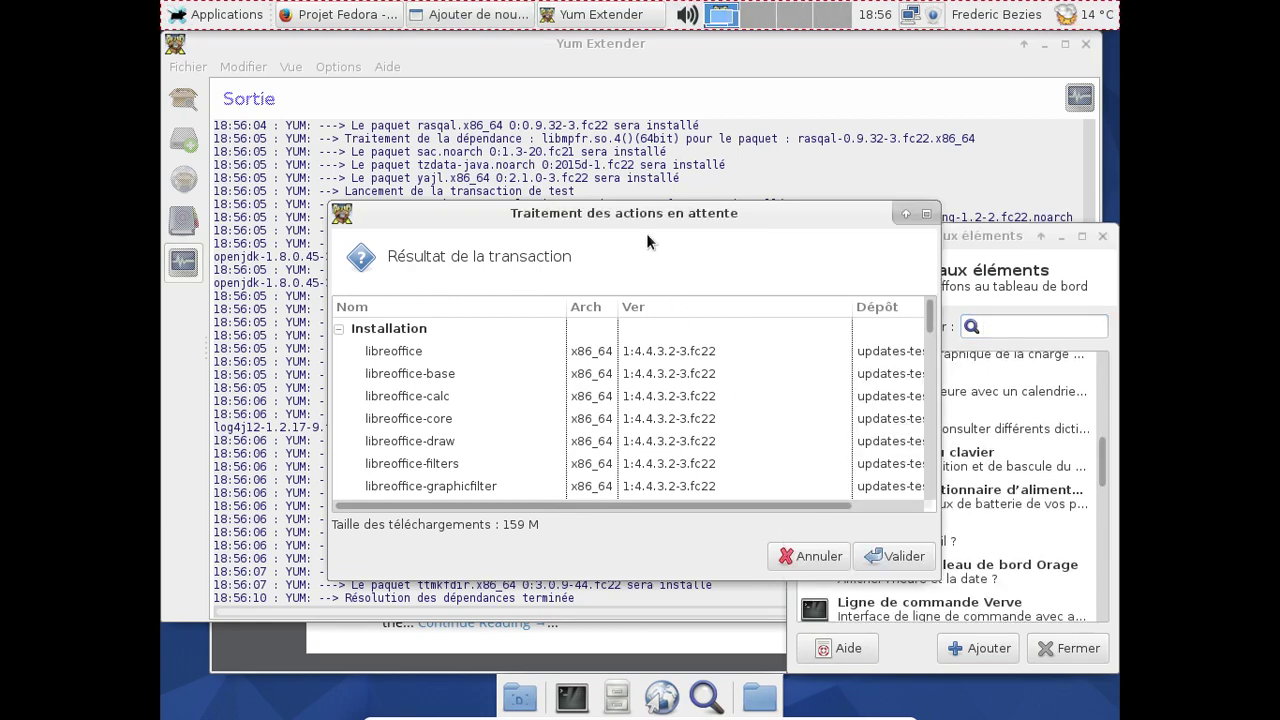
click(893, 557)
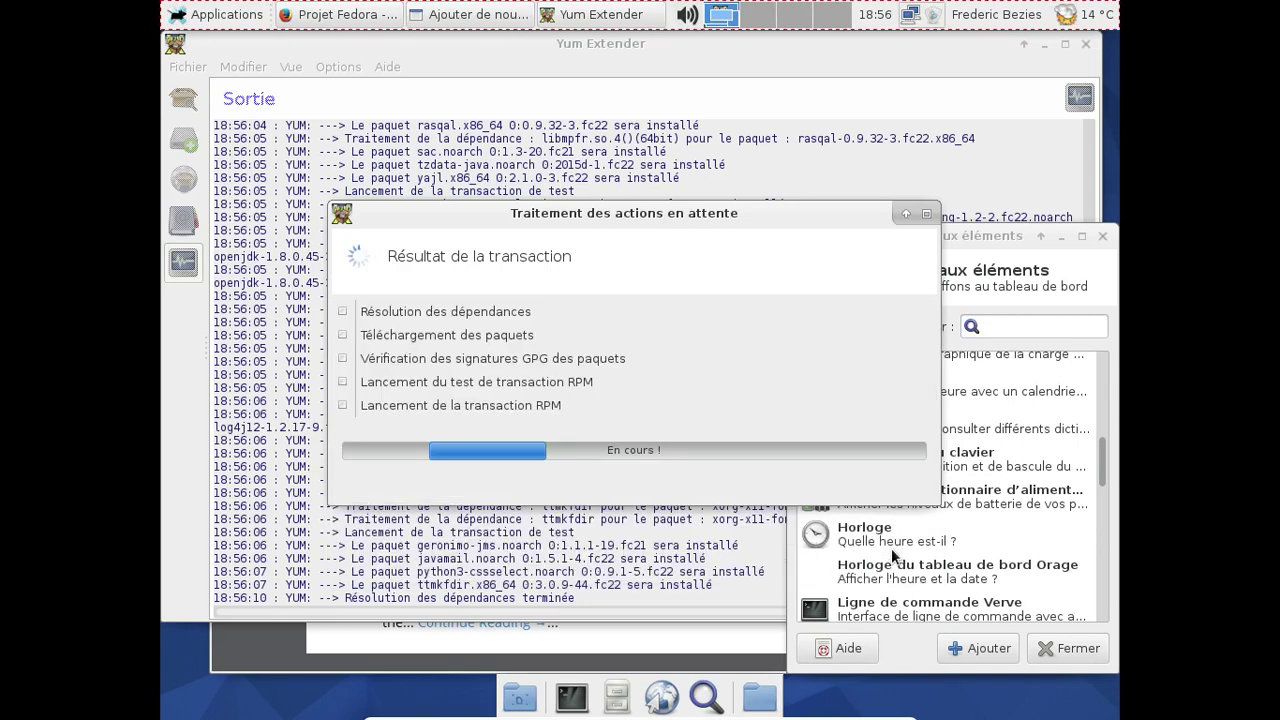
click(1046, 56)
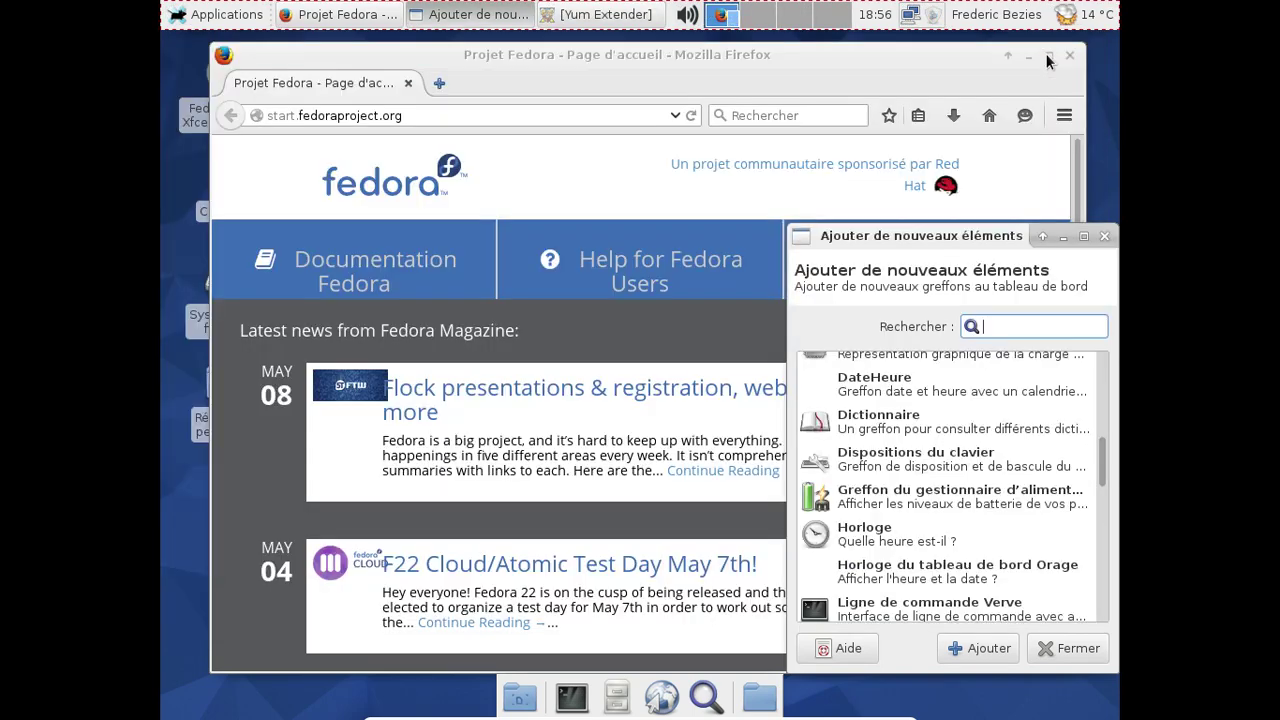
click(1070, 55)
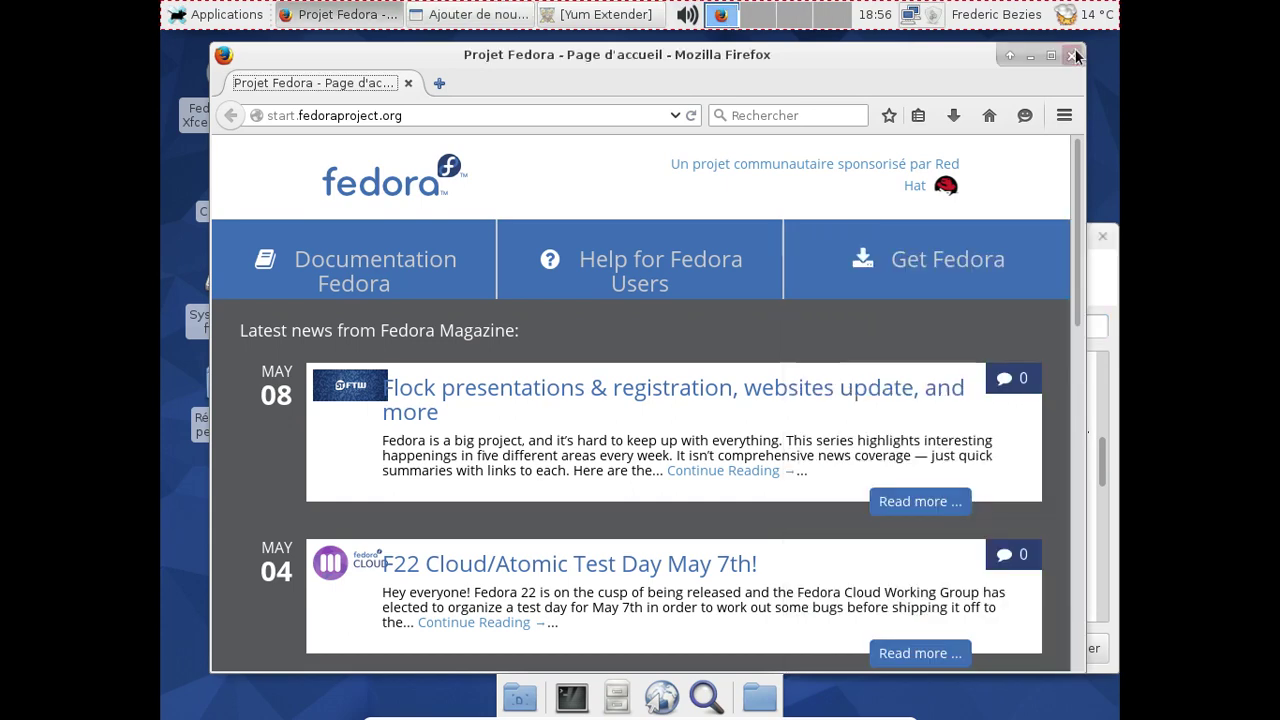
Scroll through the panel plugin list, then close the add-items dialog with Fermer.
drag(985, 240, 868, 178)
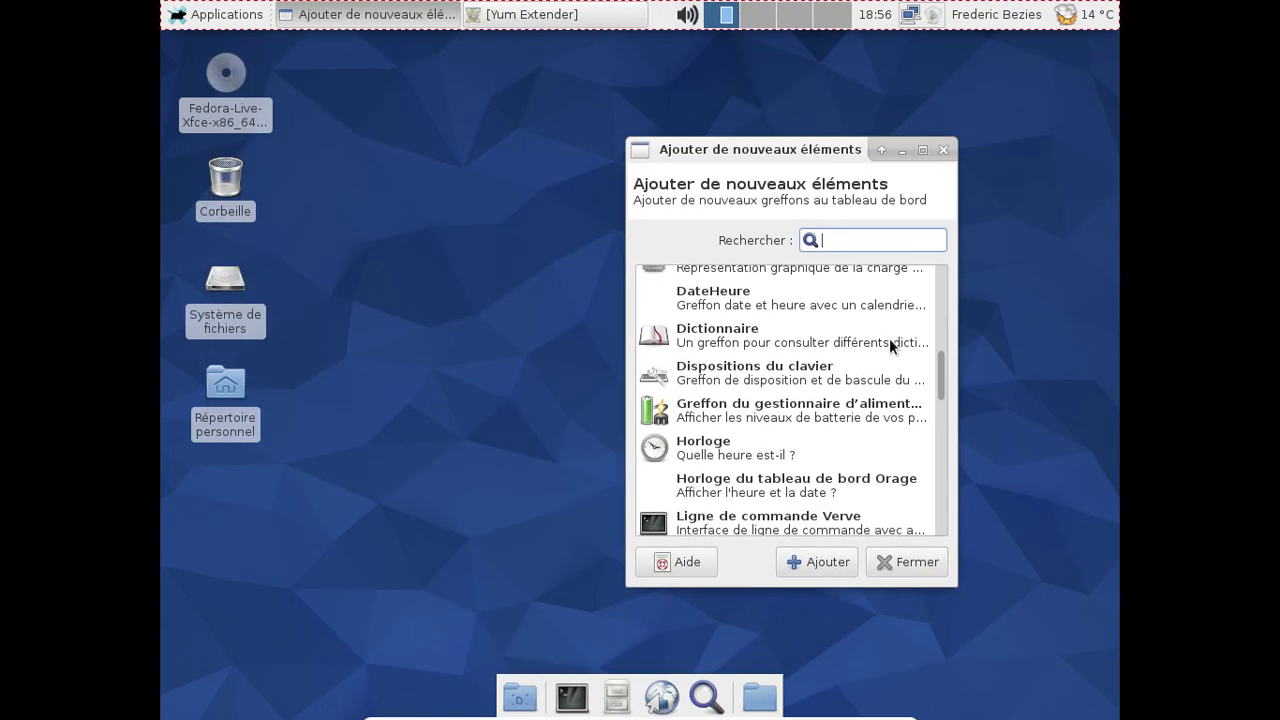
scroll(889, 338, down, 3)
scroll(885, 339, down, 3)
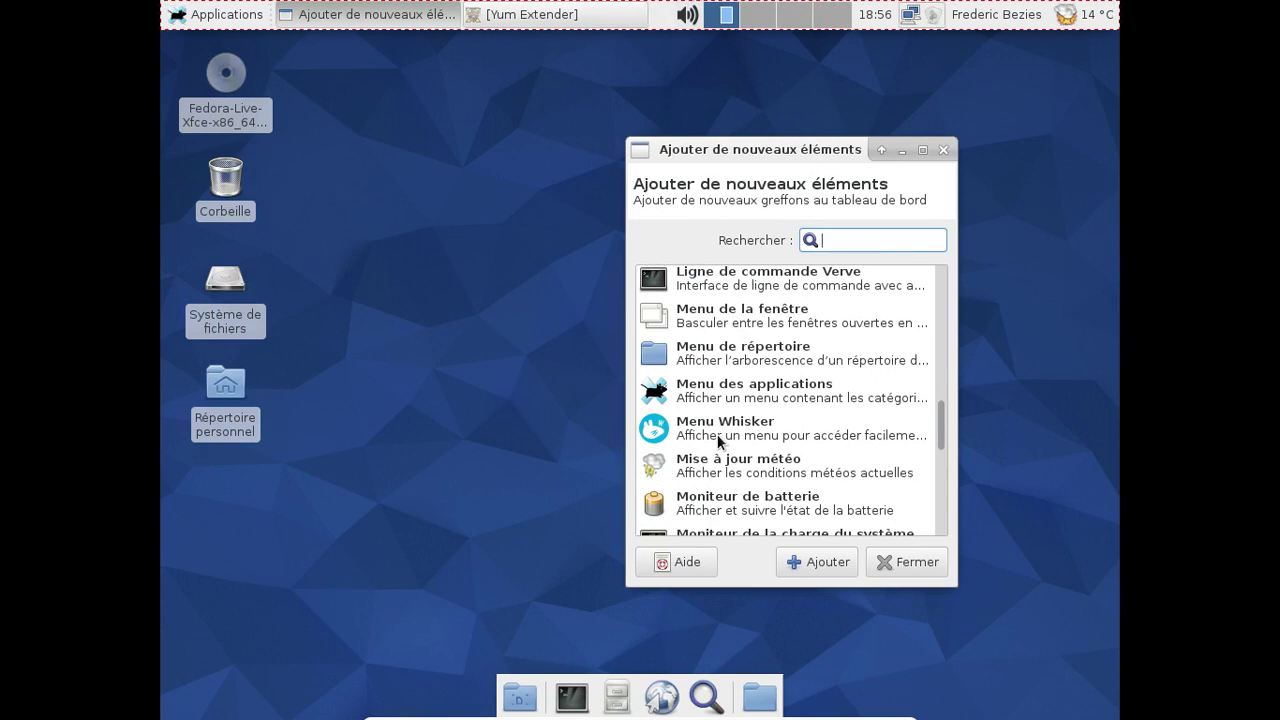
scroll(717, 434, down, 4)
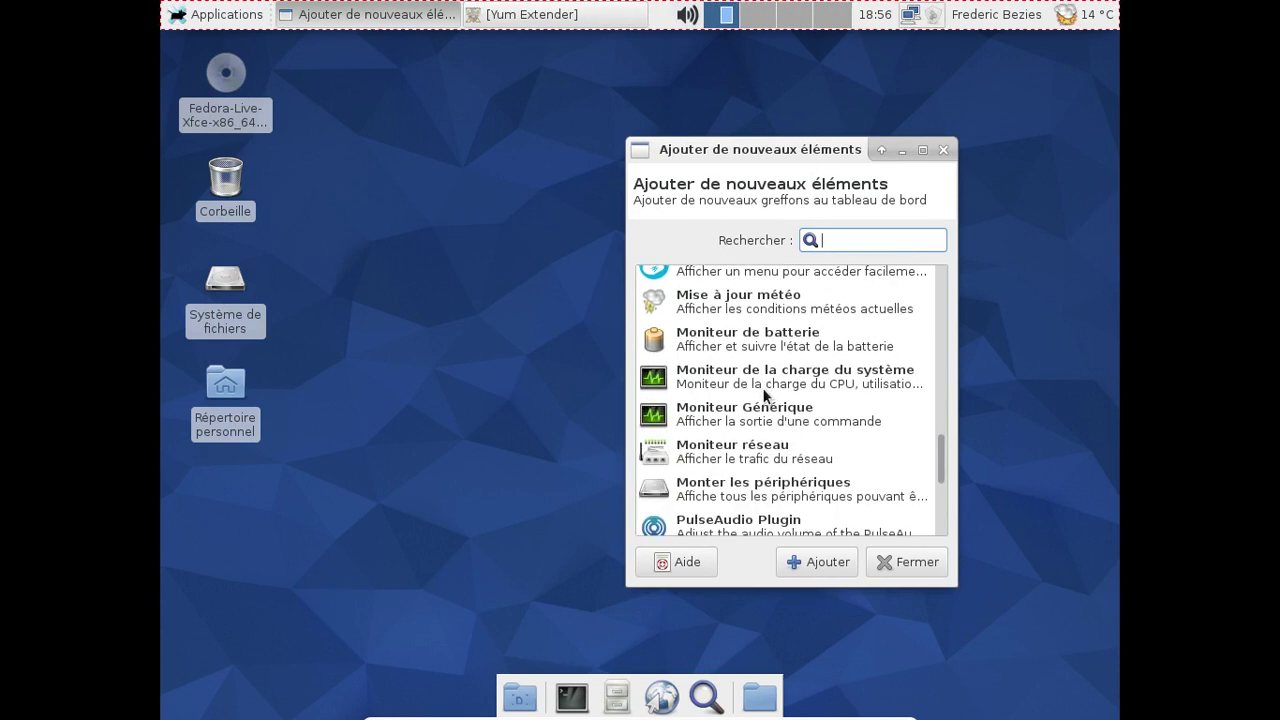
scroll(763, 395, down, 5)
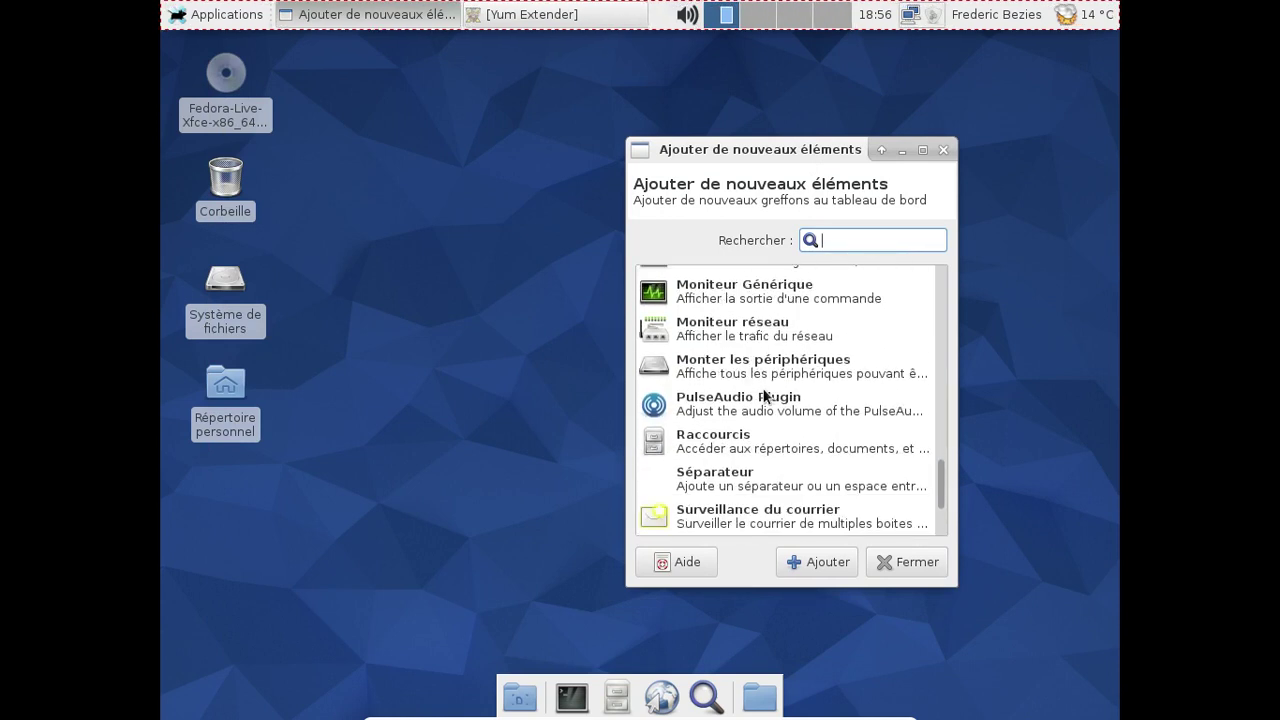
scroll(765, 398, down, 1)
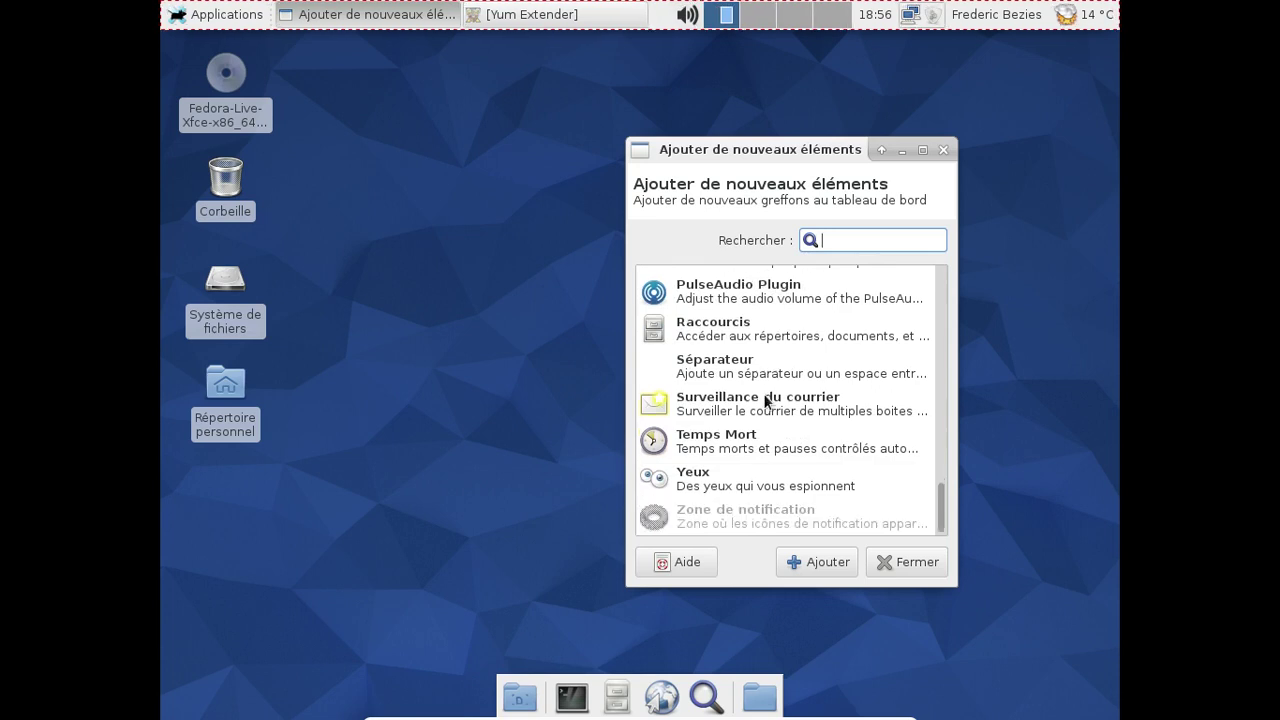
scroll(765, 400, up, 10)
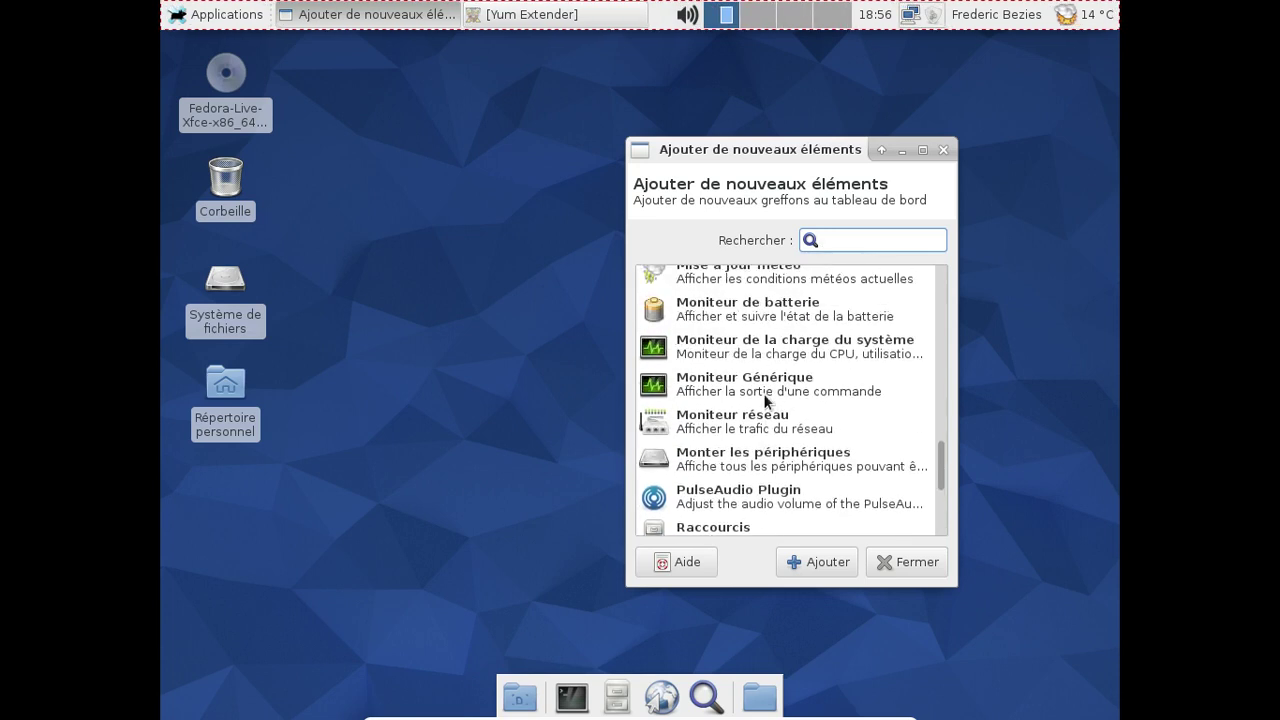
click(902, 562)
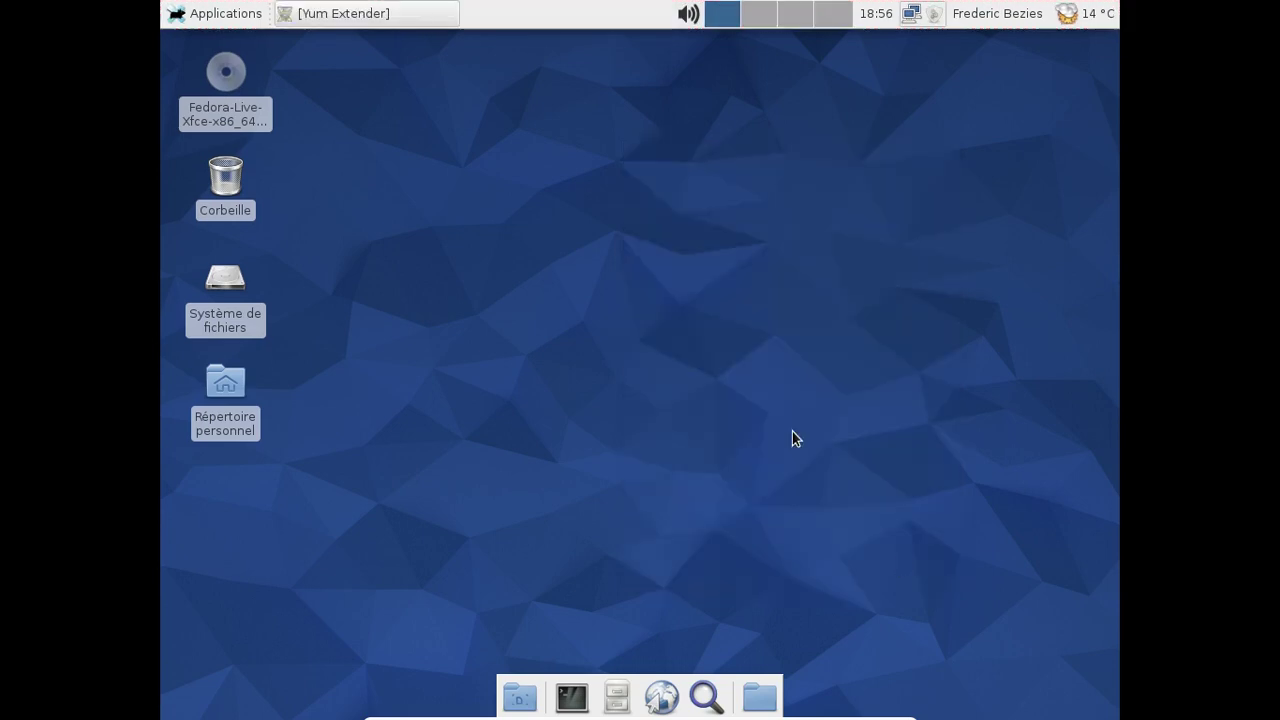
Add the Menu Whisker plugin to the top panel via Ajouter de nouveaux éléments.
click(366, 13)
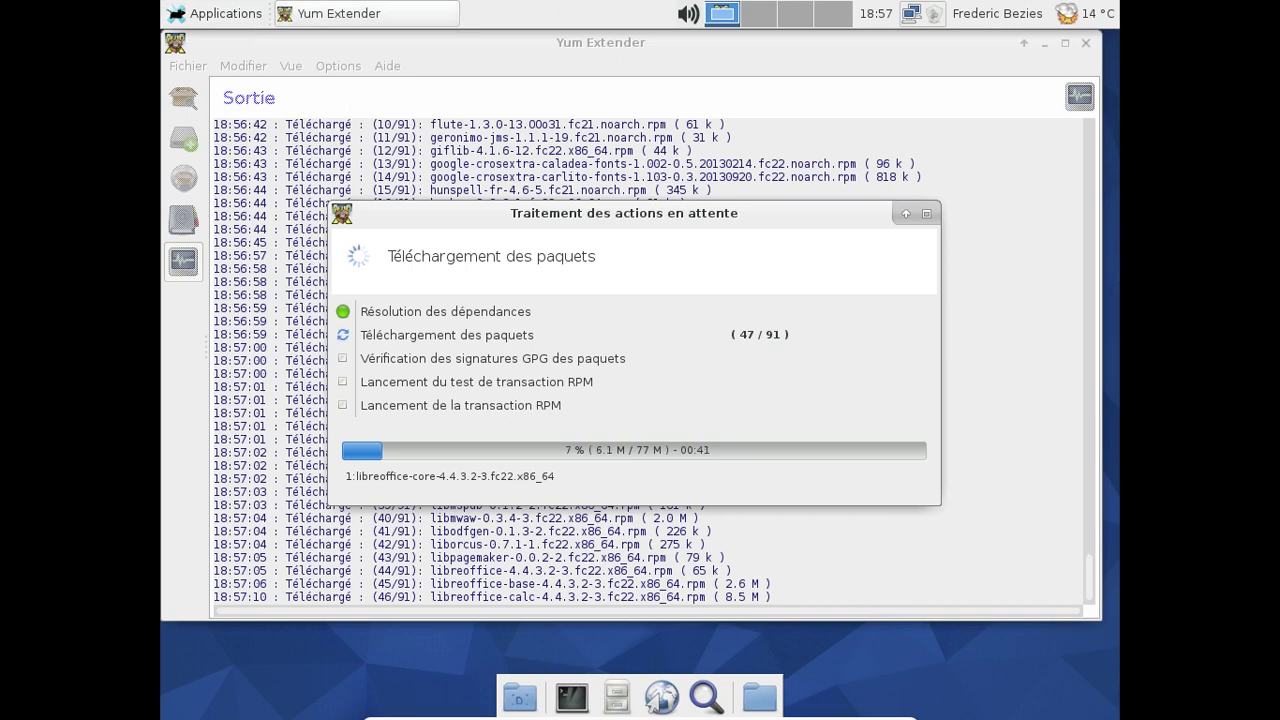
click(187, 12)
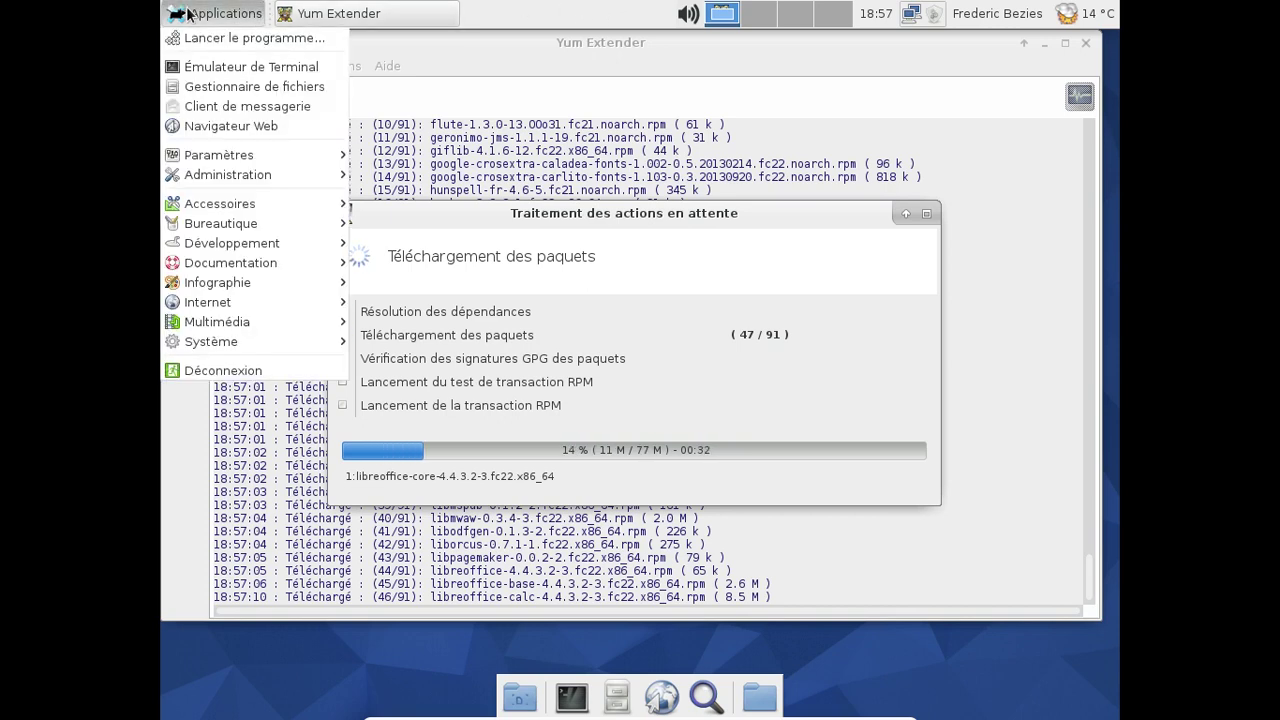
click(187, 12)
right_click(493, 18)
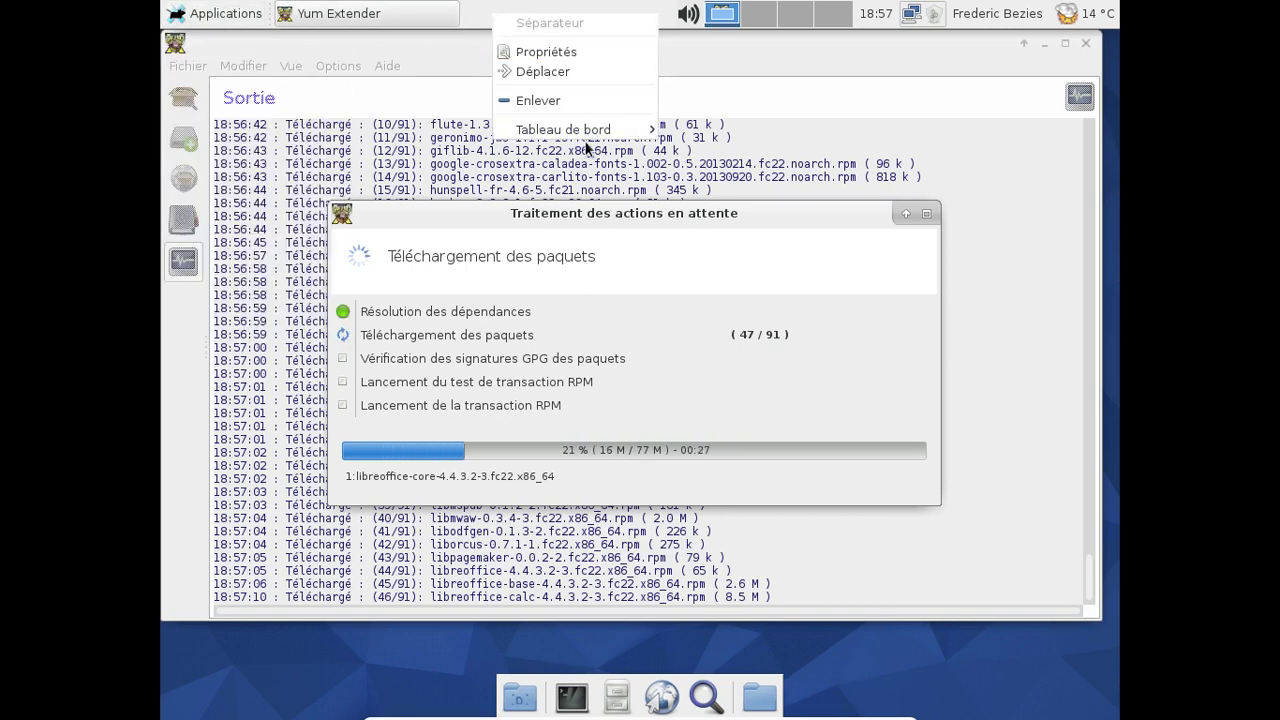
mouse_move(588, 145)
click(748, 136)
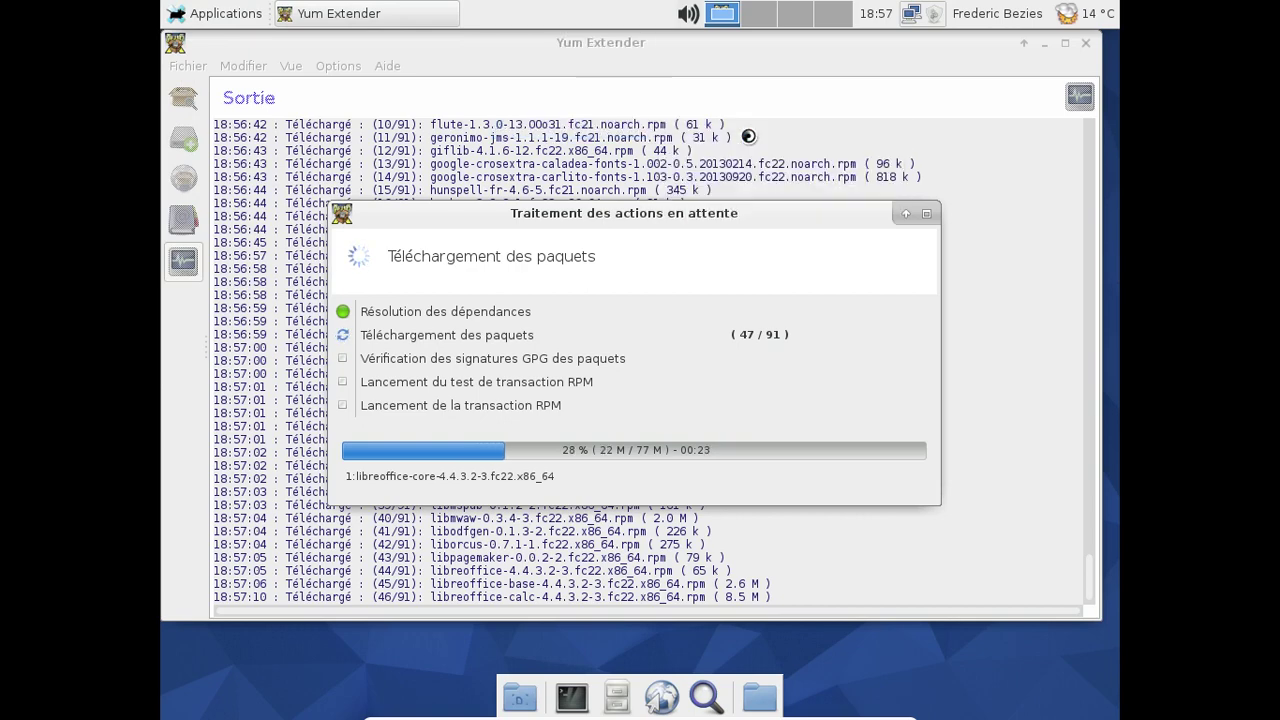
scroll(992, 468, down, 10)
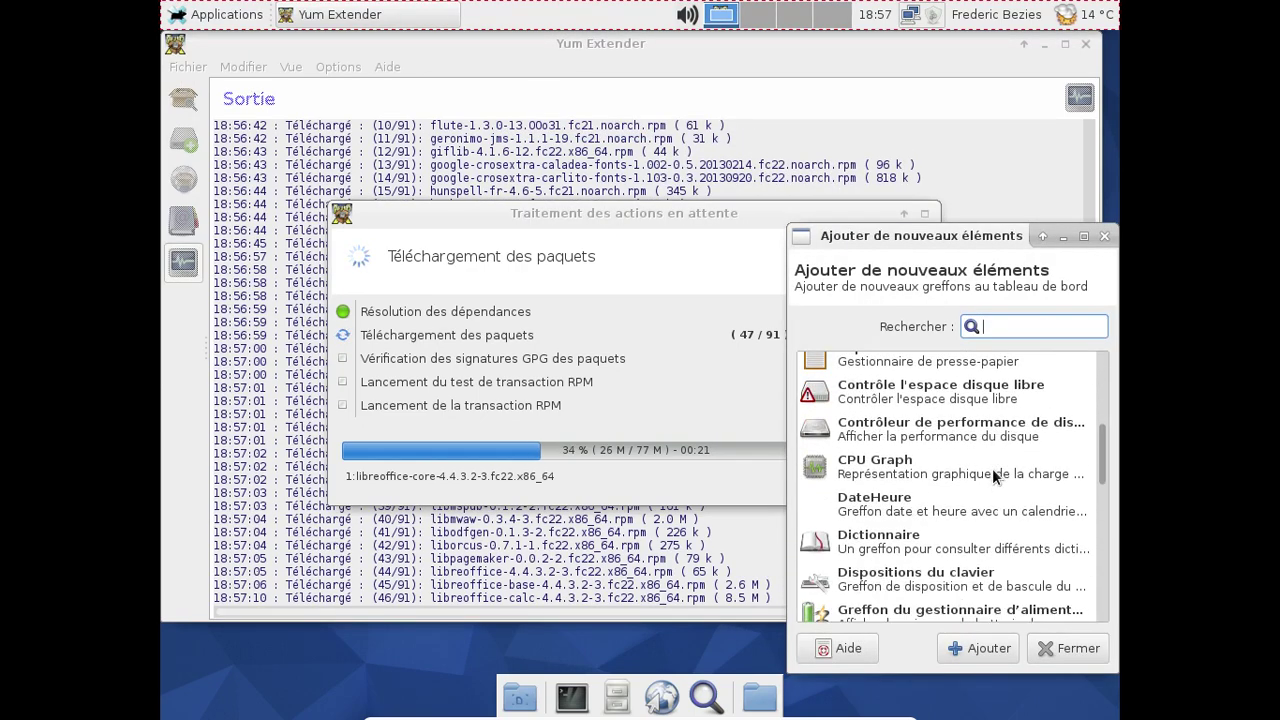
scroll(992, 468, down, 10)
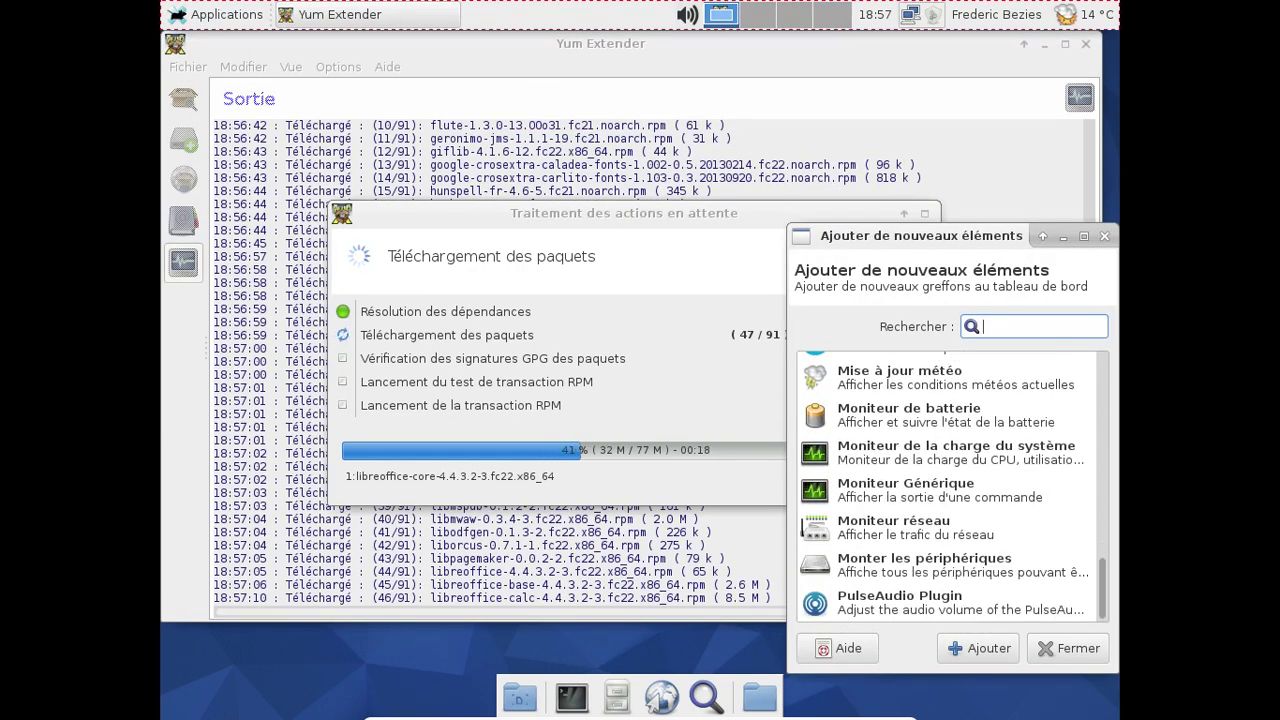
scroll(931, 421, up, 2)
click(898, 421)
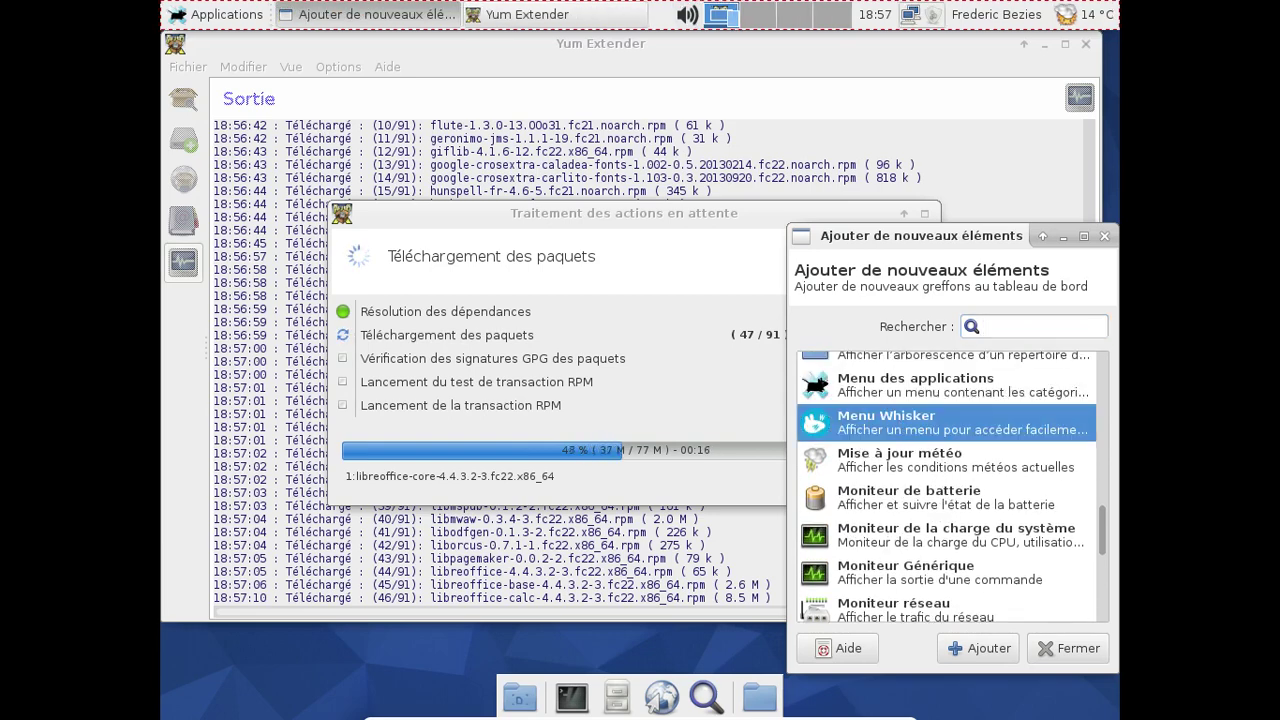
click(990, 650)
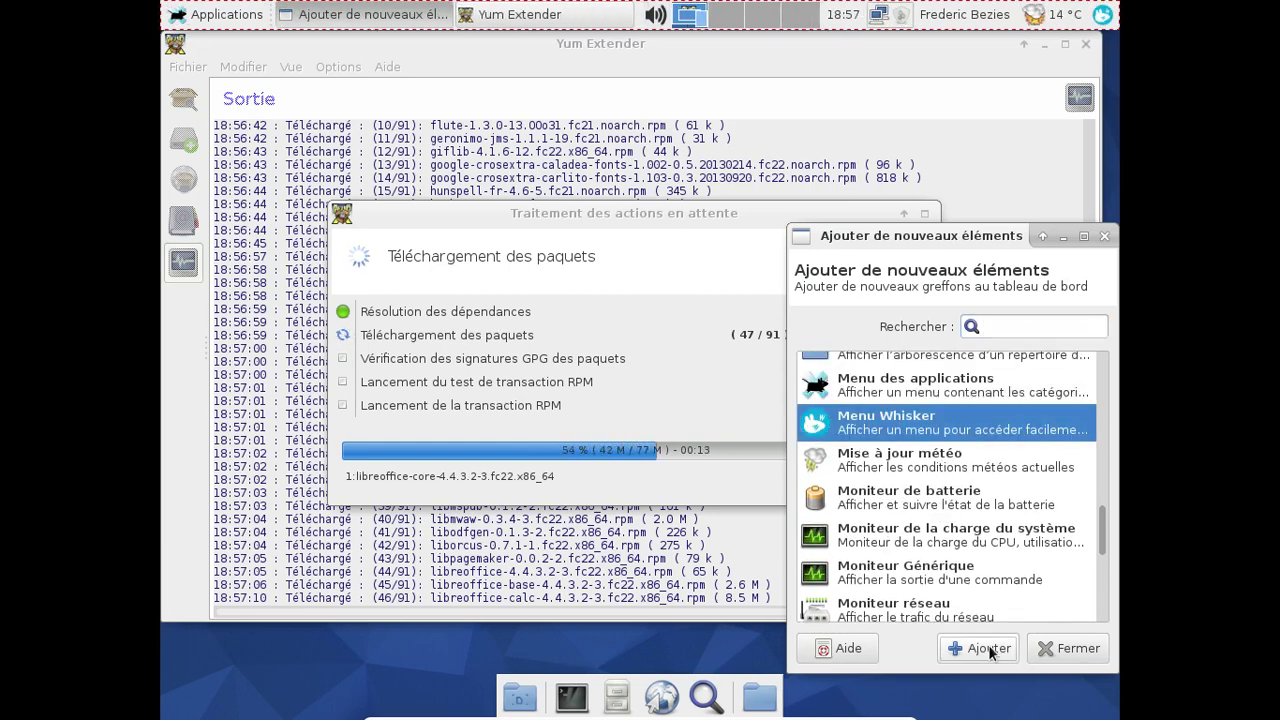
click(1050, 647)
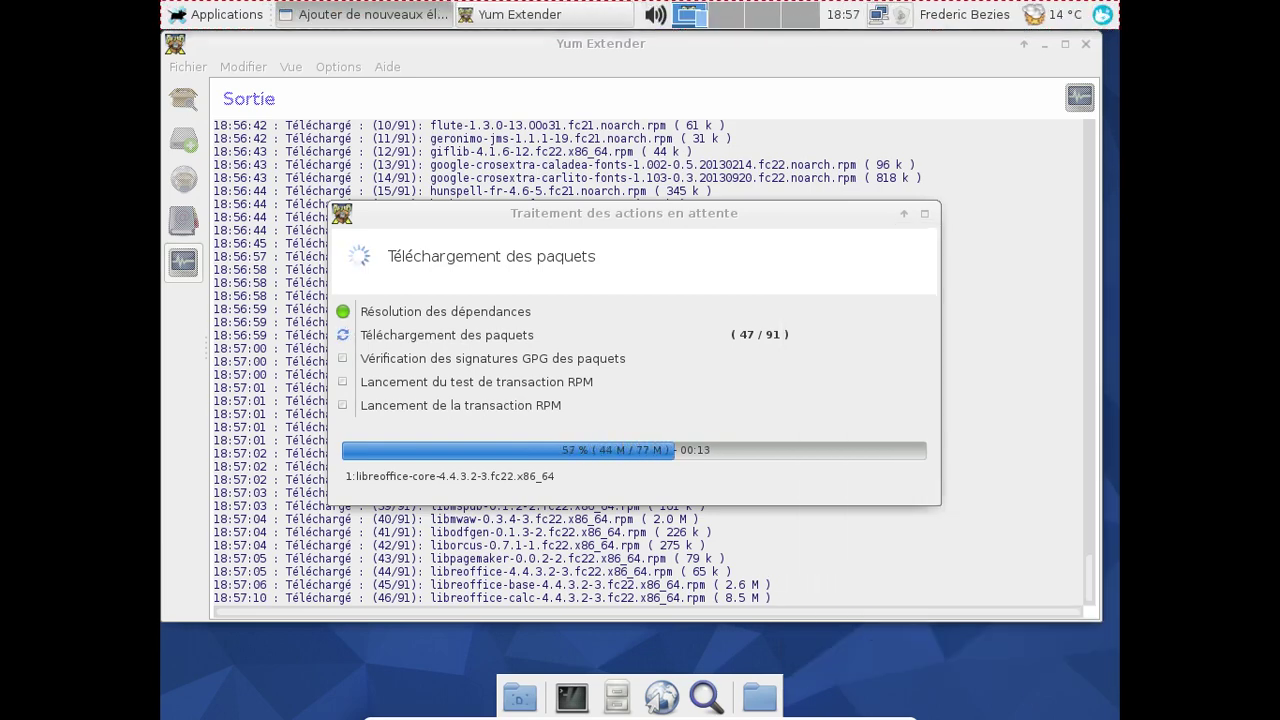
Remove Menu des applications from the panel and move Menu Whisker to the panel's start.
right_click(208, 18)
click(255, 103)
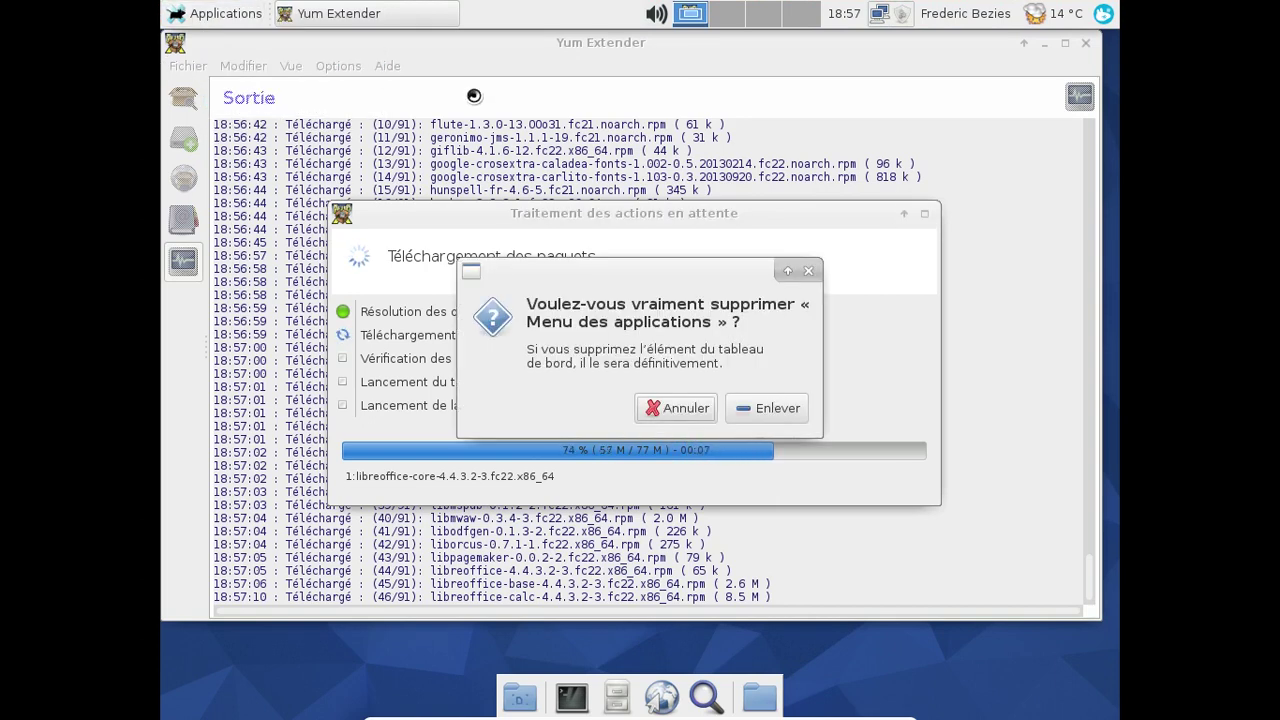
click(777, 414)
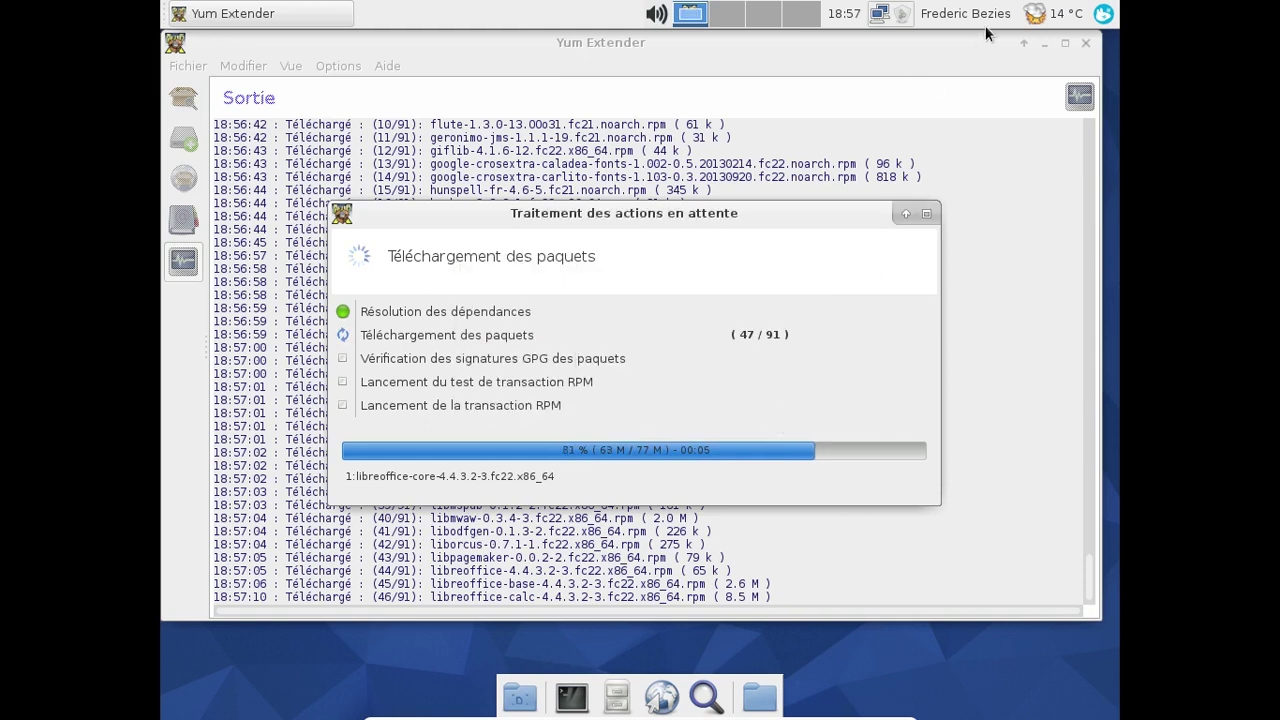
right_click(1103, 14)
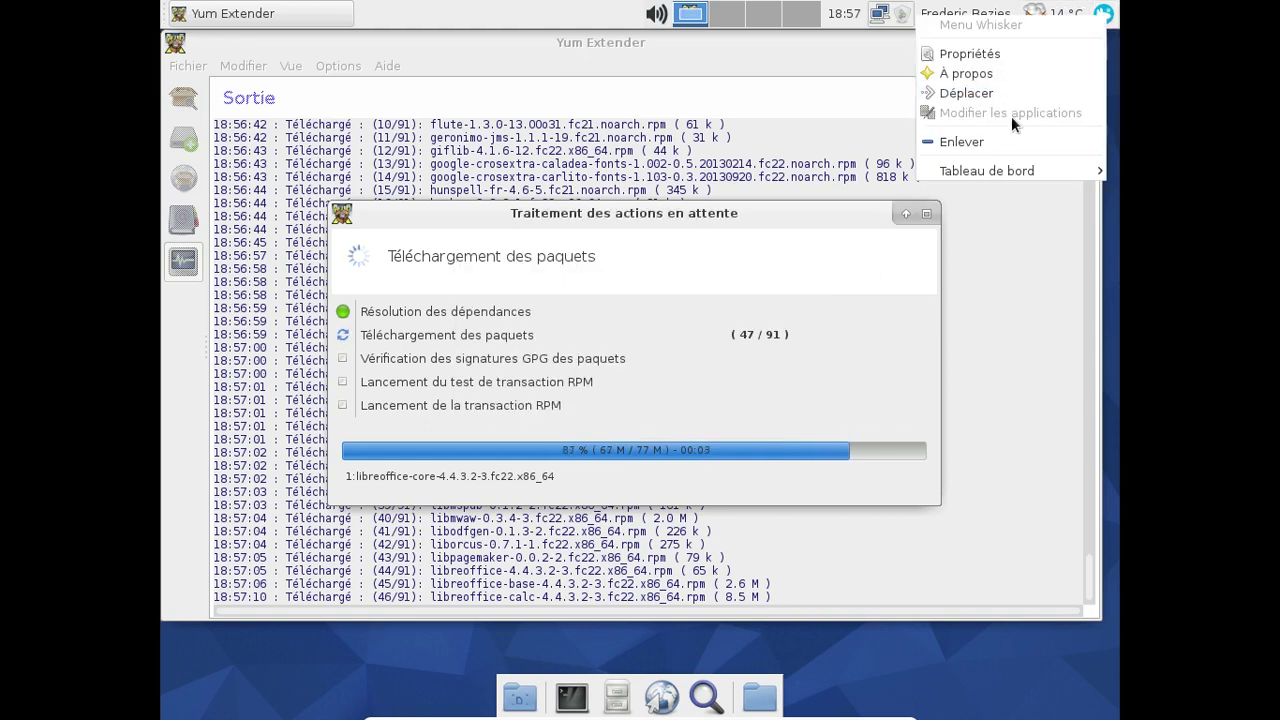
click(985, 93)
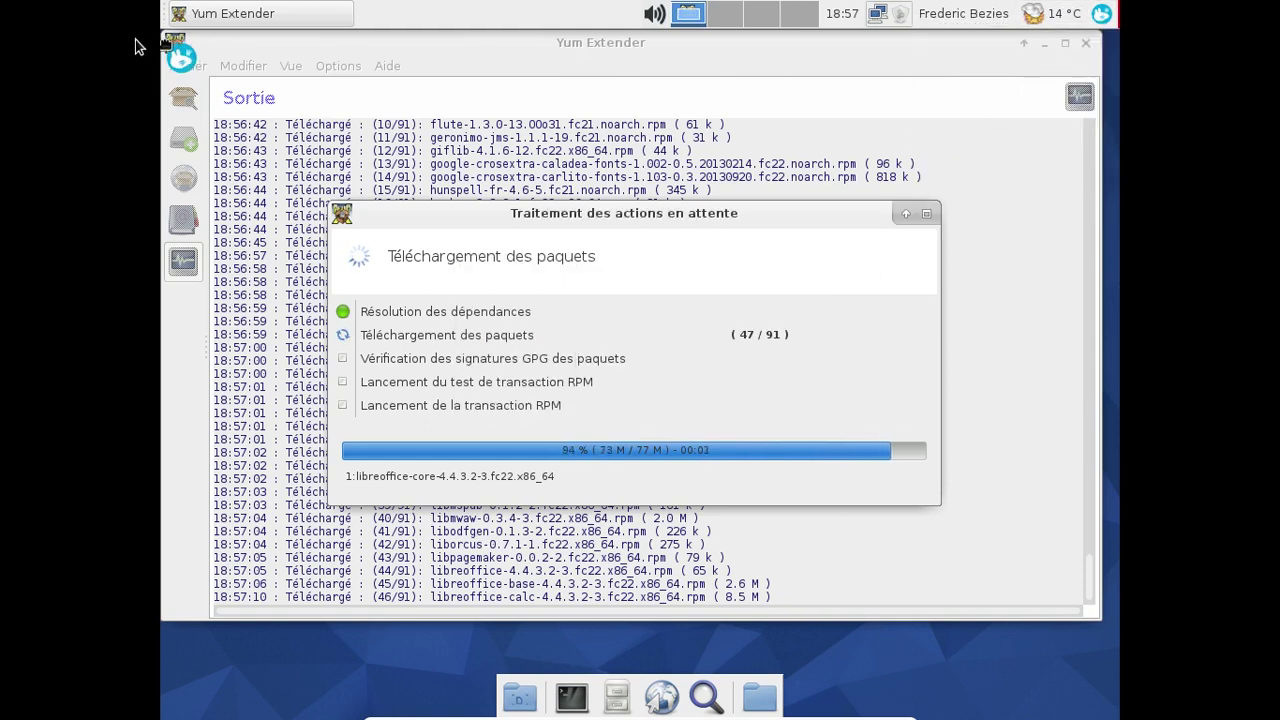
click(175, 13)
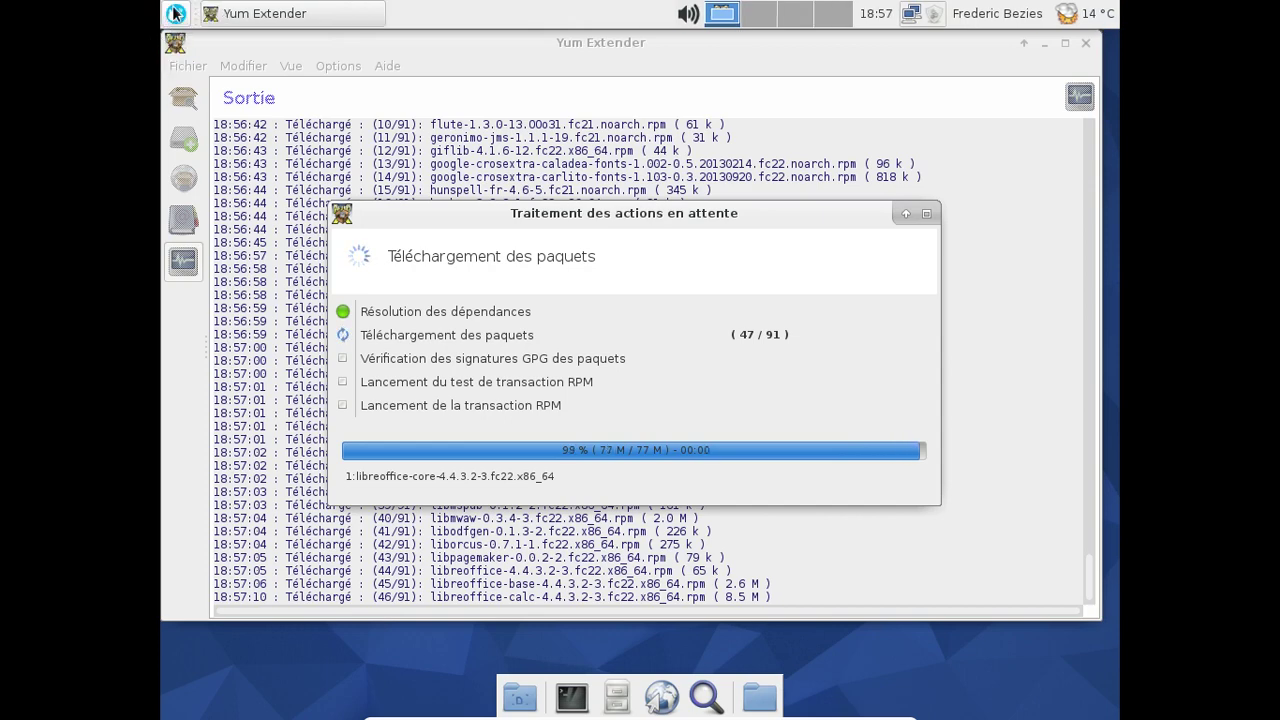
click(175, 13)
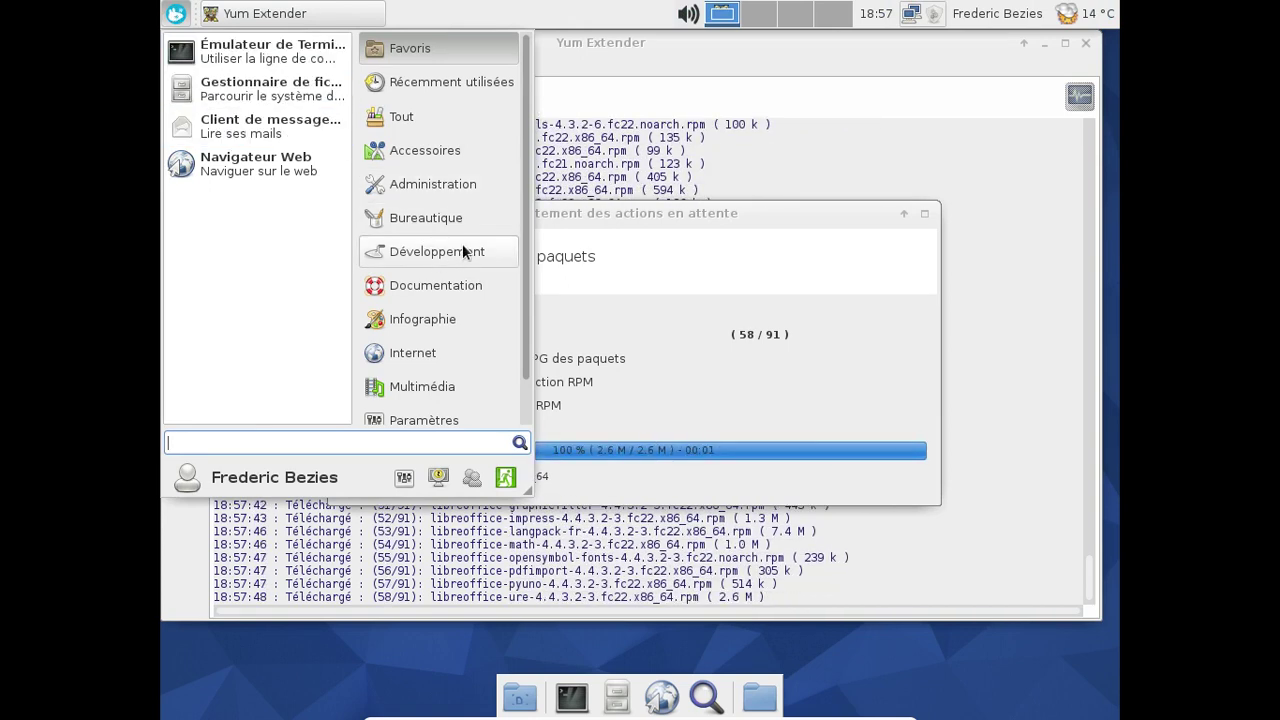
Browse the Paramètres, Bureautique and Développement categories in the Whisker Menu.
scroll(462, 251, down, 1)
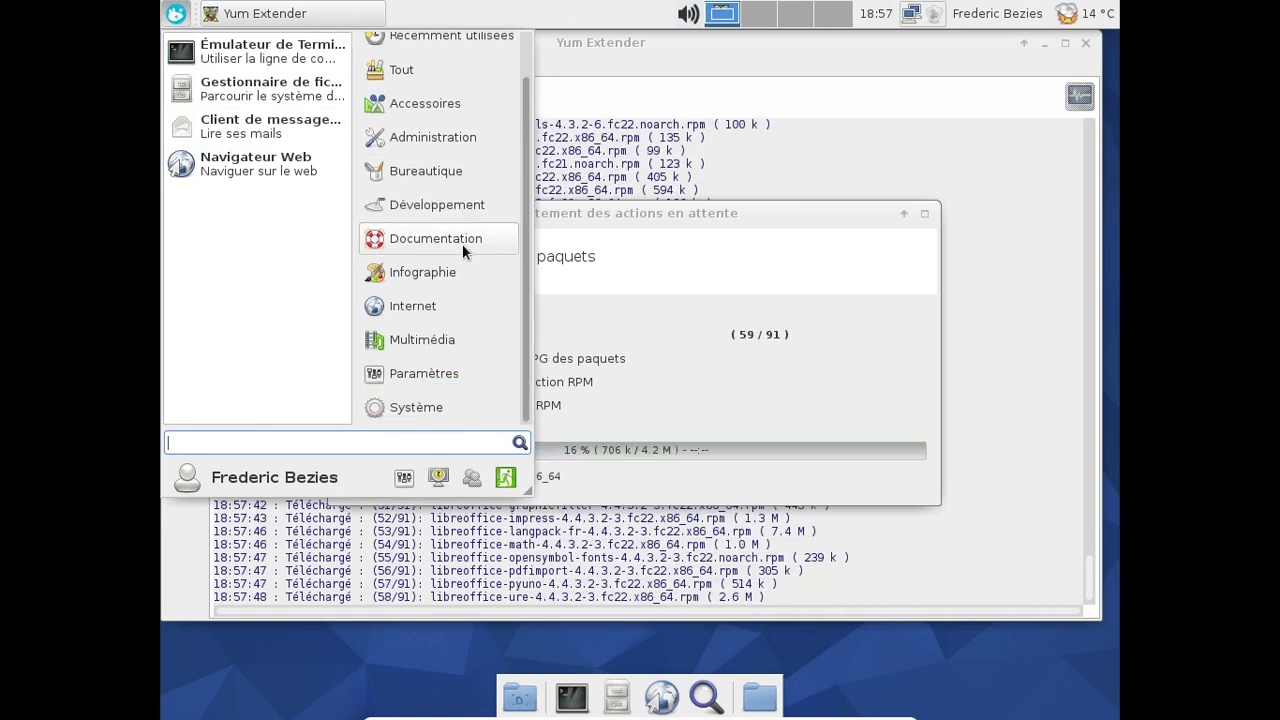
click(453, 374)
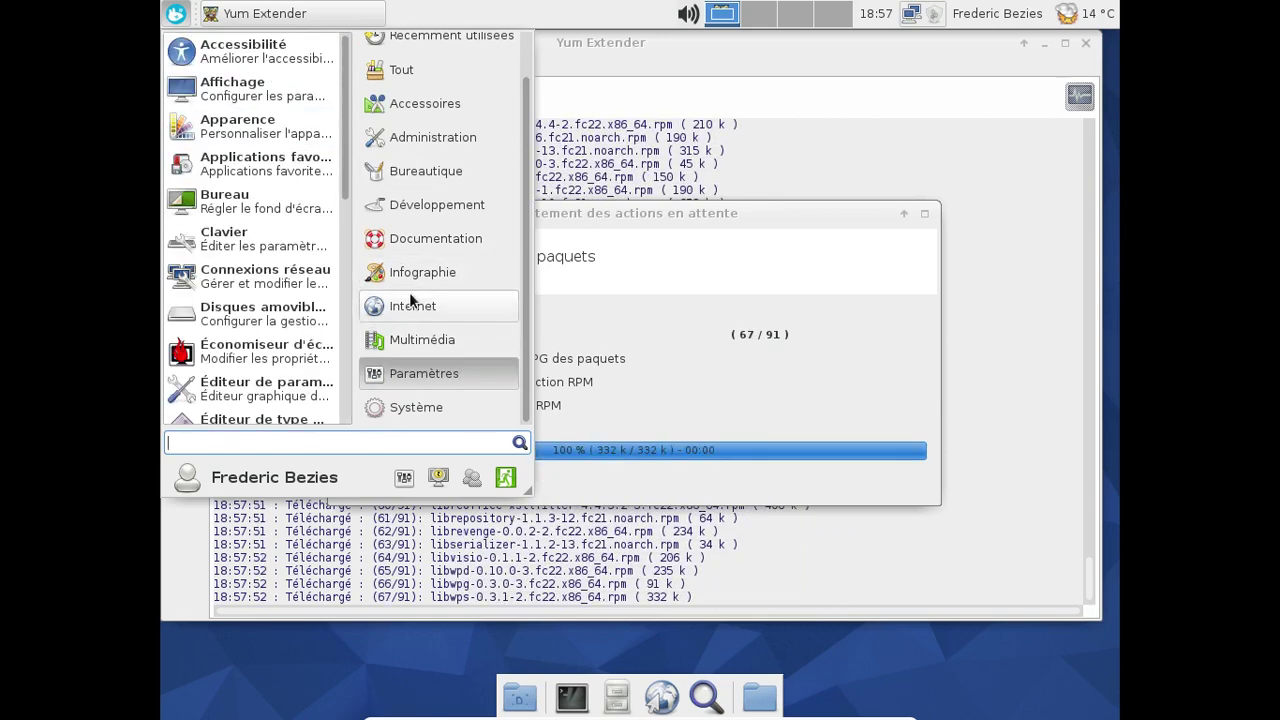
scroll(410, 300, up, 1)
click(432, 221)
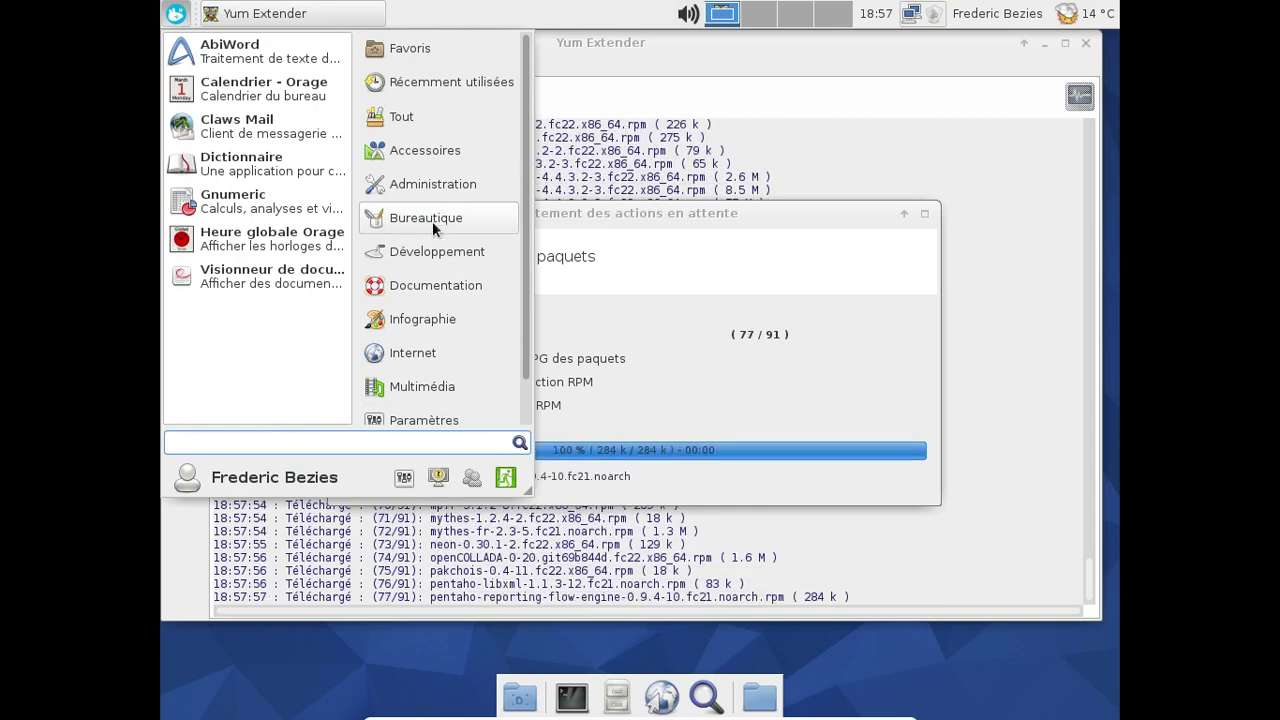
click(432, 245)
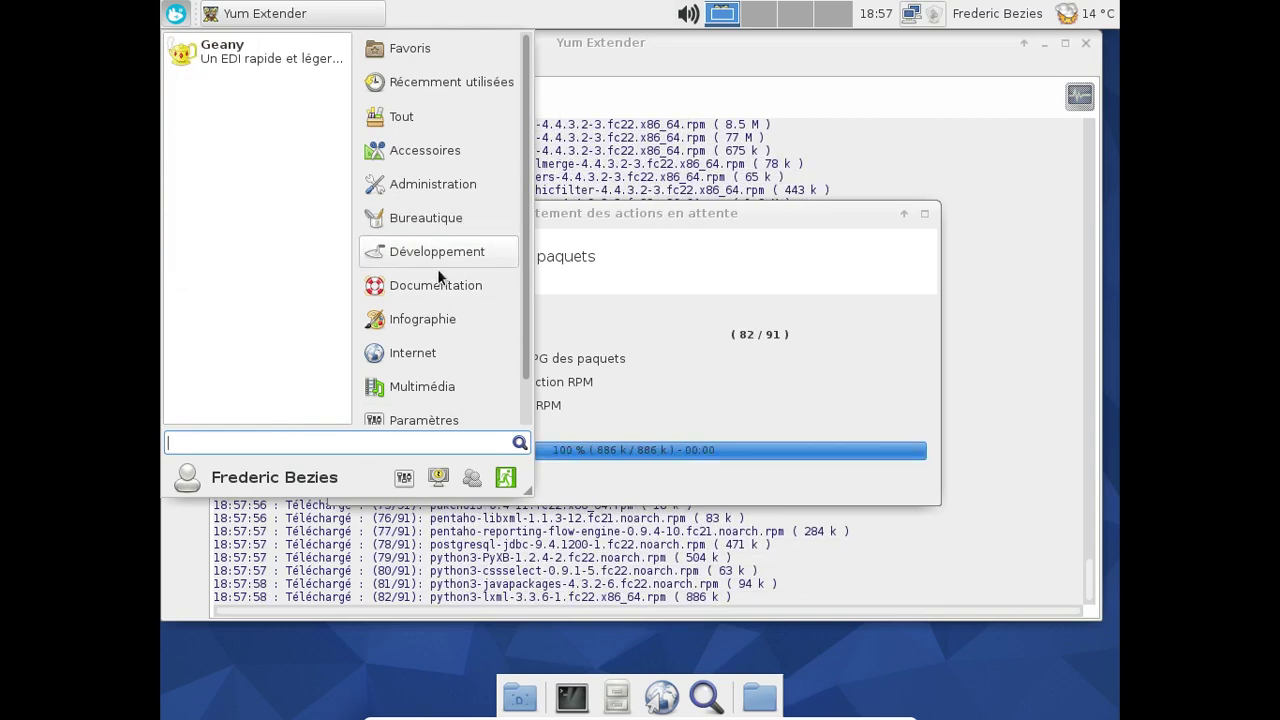
click(407, 46)
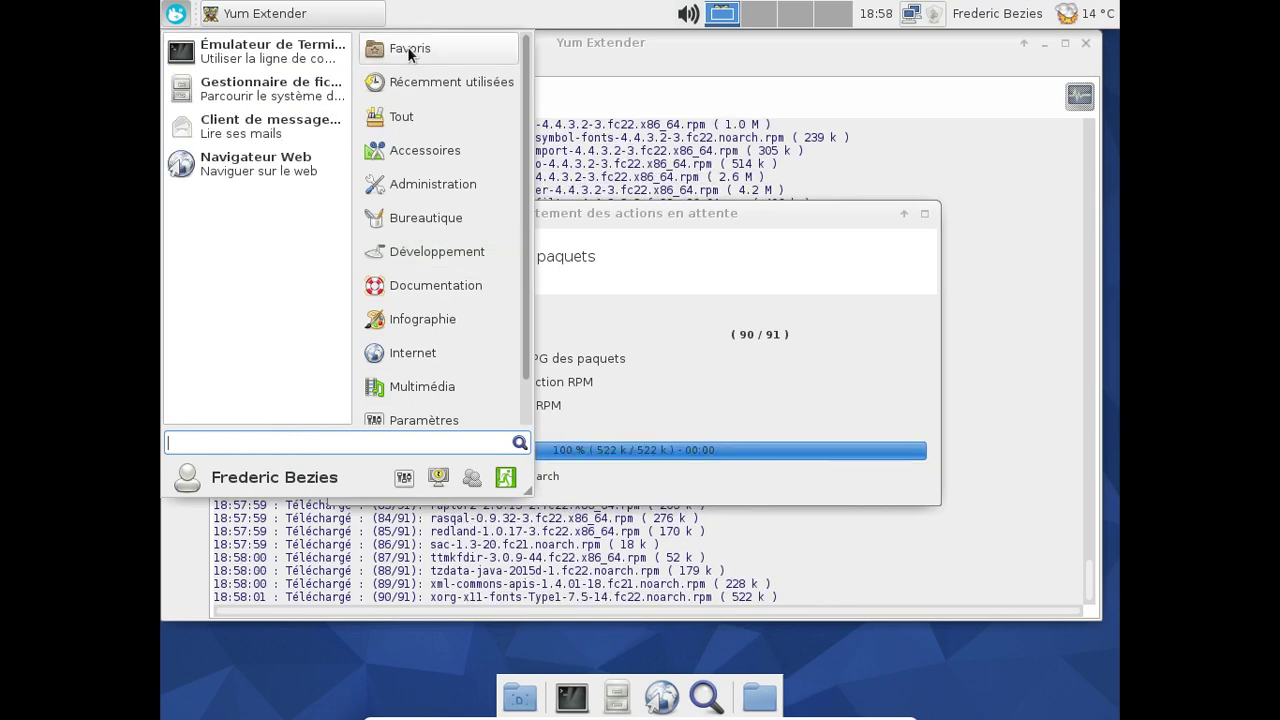
Add Lecteur multimédia from Multimédia to the favourites and close the menu.
click(423, 392)
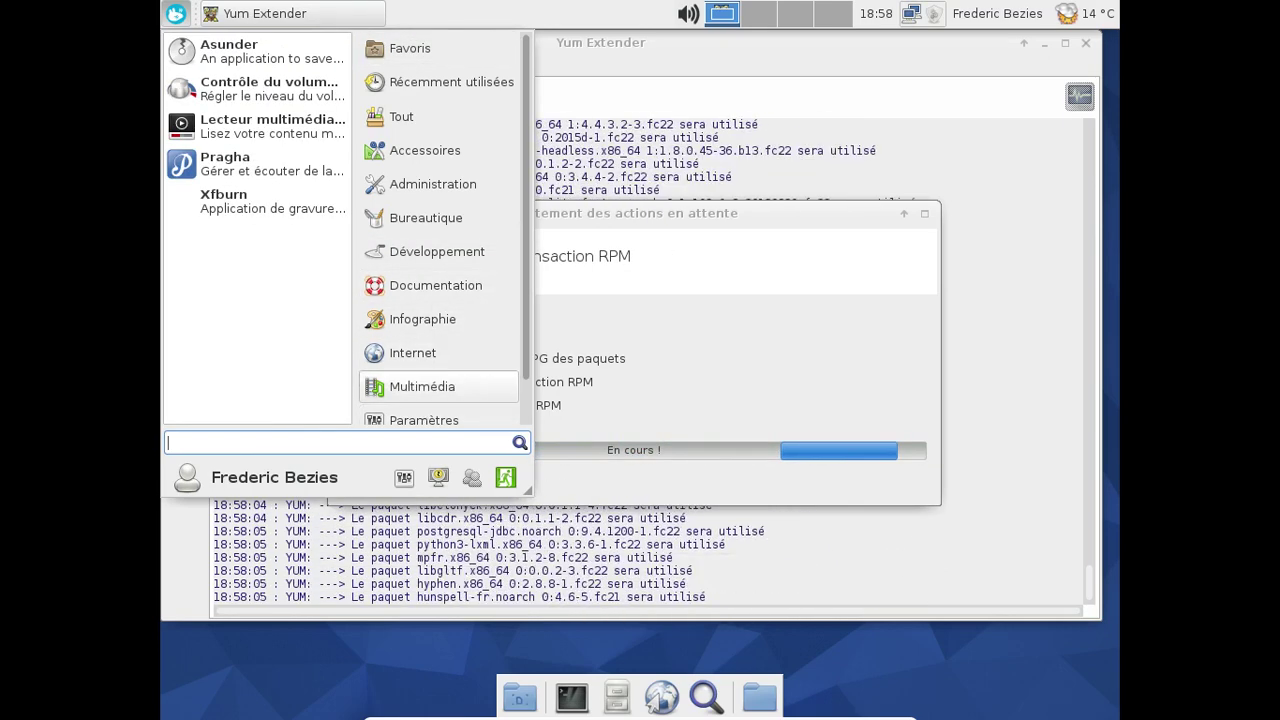
right_click(260, 122)
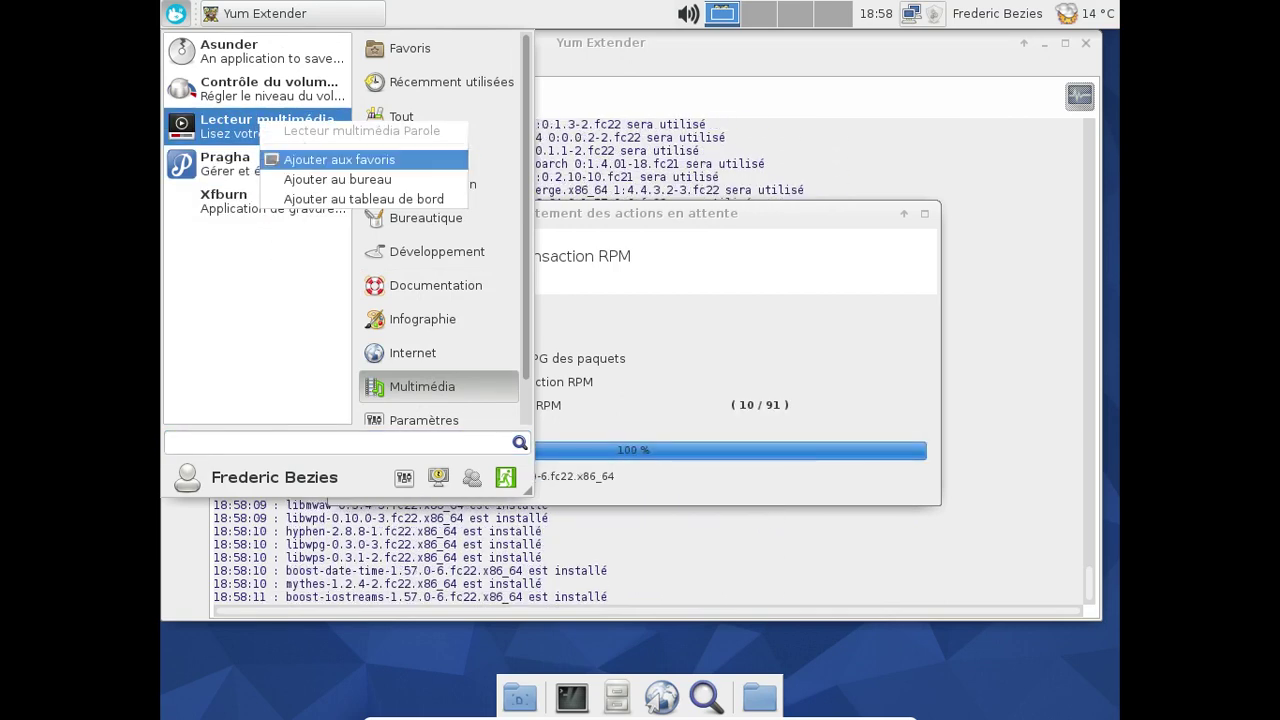
click(315, 161)
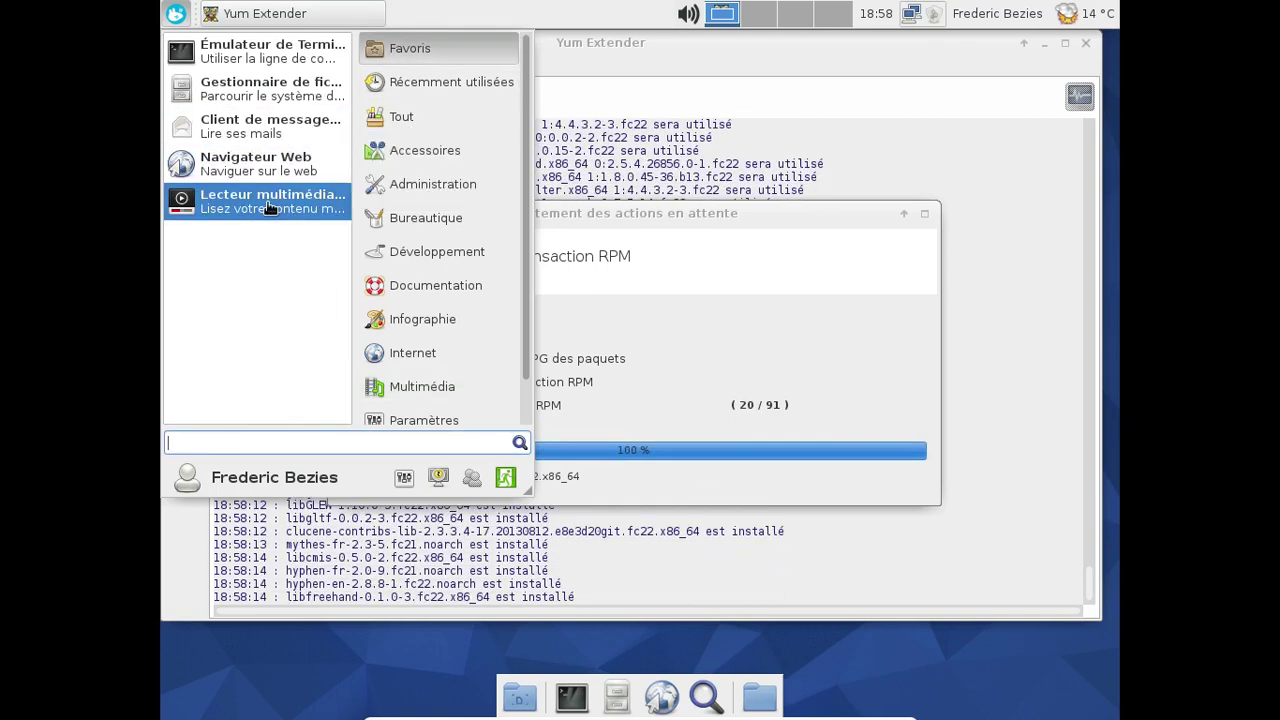
click(190, 14)
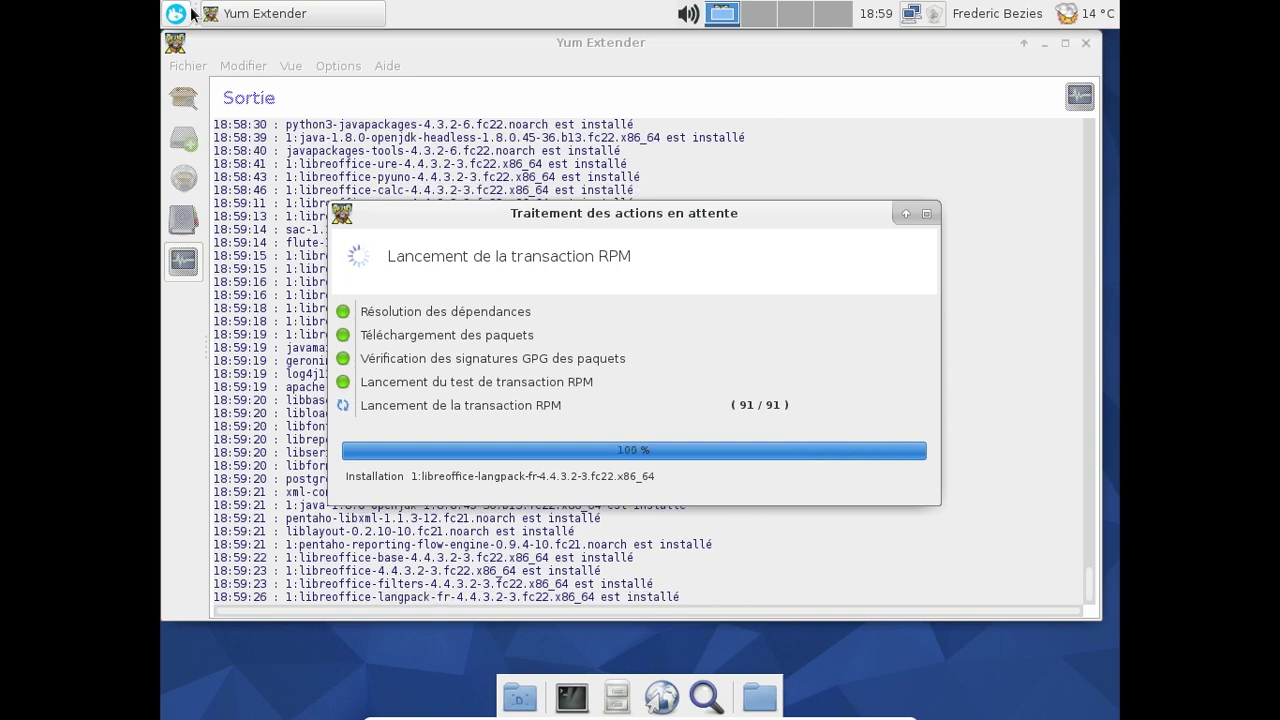
Open the Contrôle du volume mixer, advance to its Configuration page, and close it.
click(688, 13)
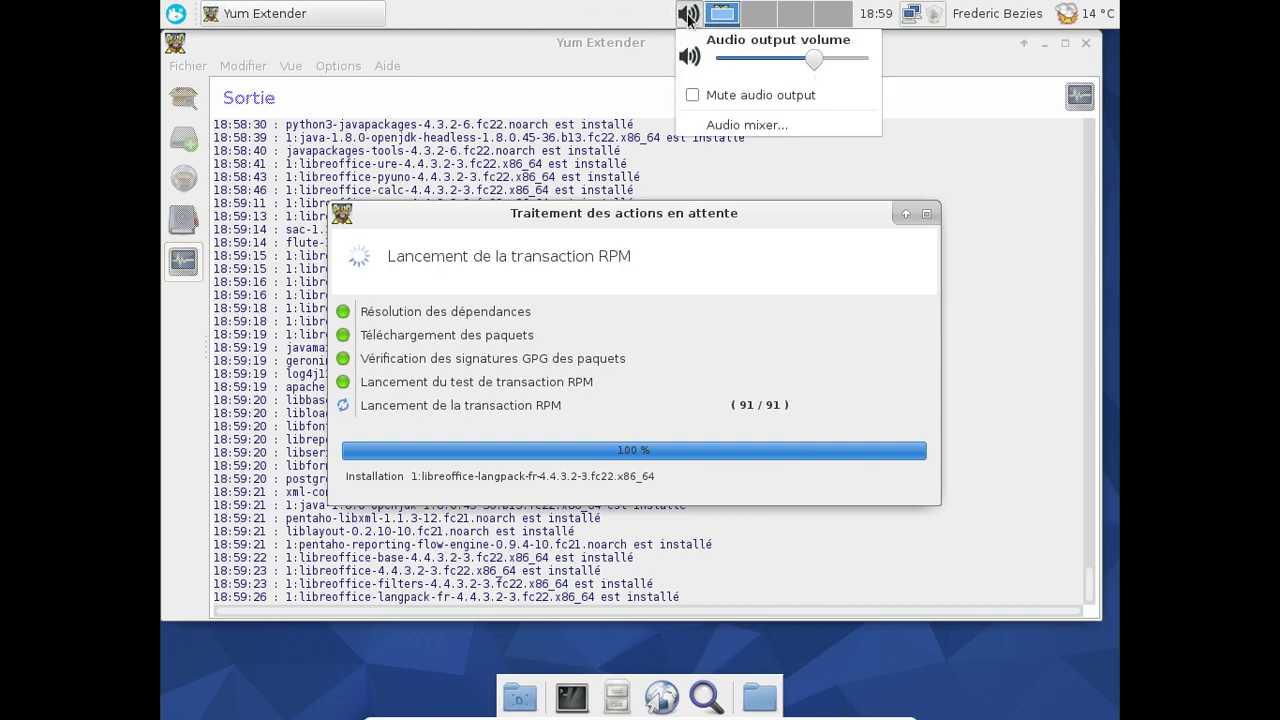
click(744, 122)
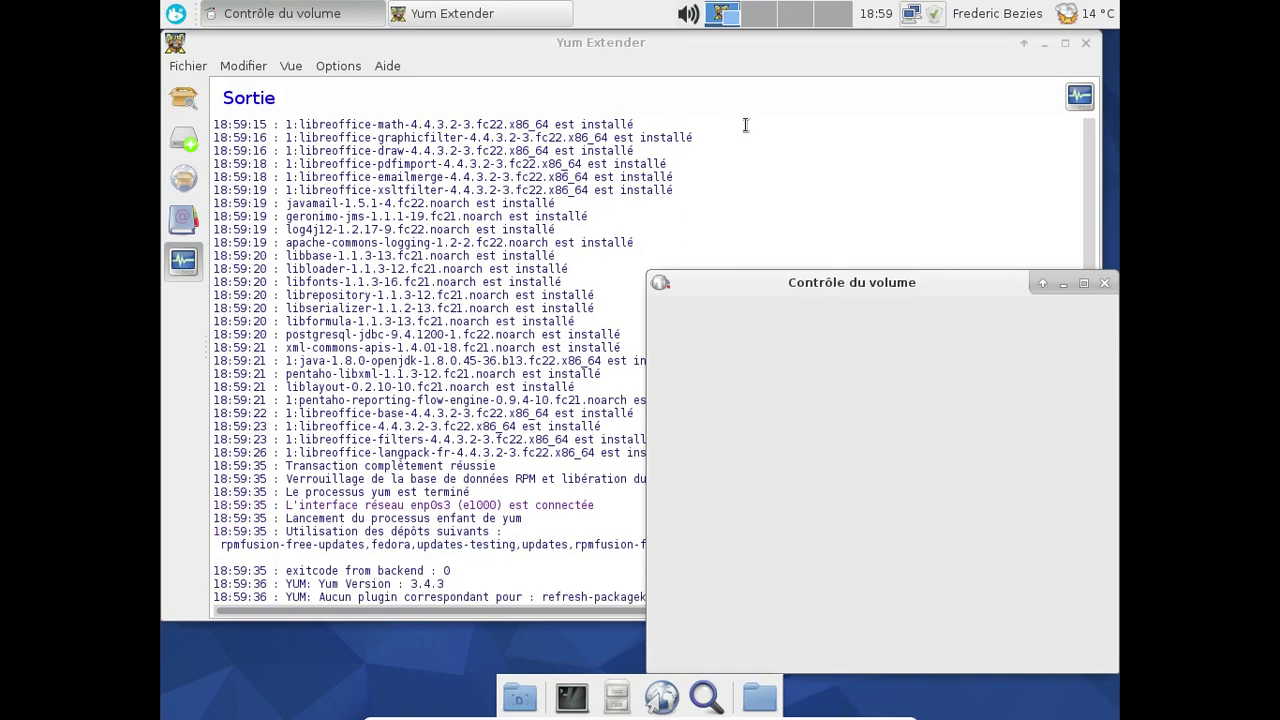
drag(791, 193, 757, 172)
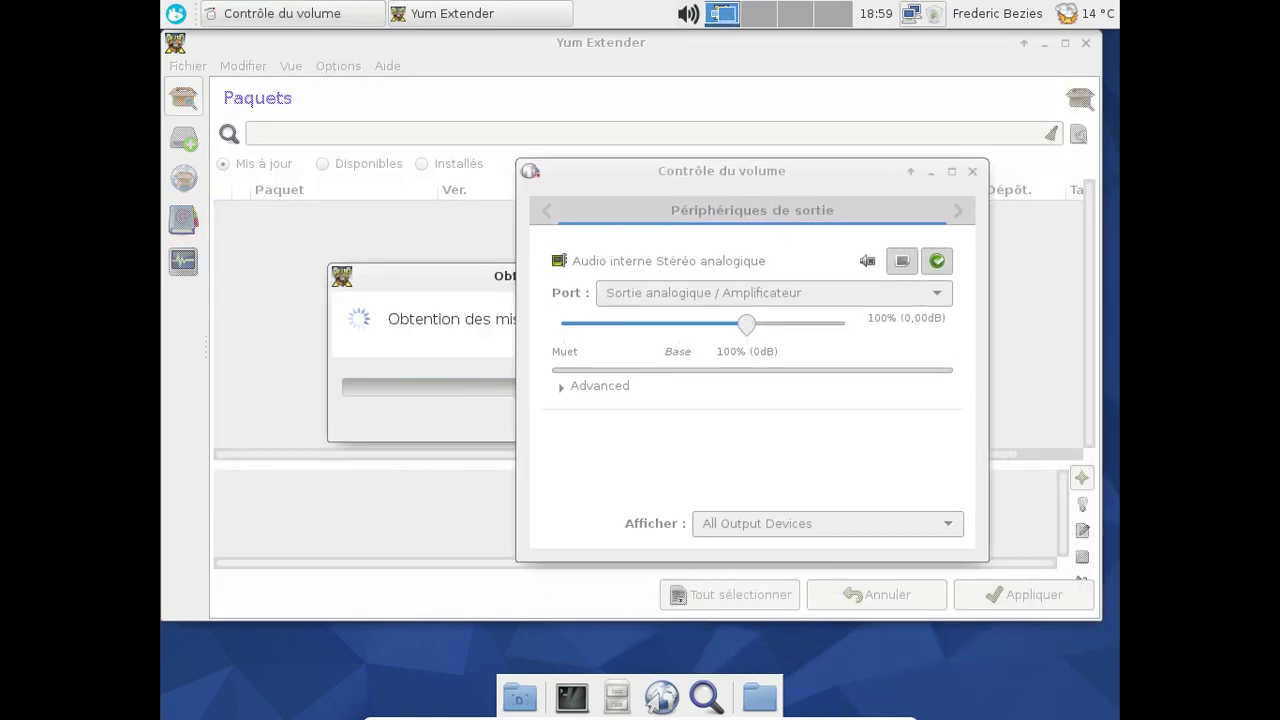
click(708, 221)
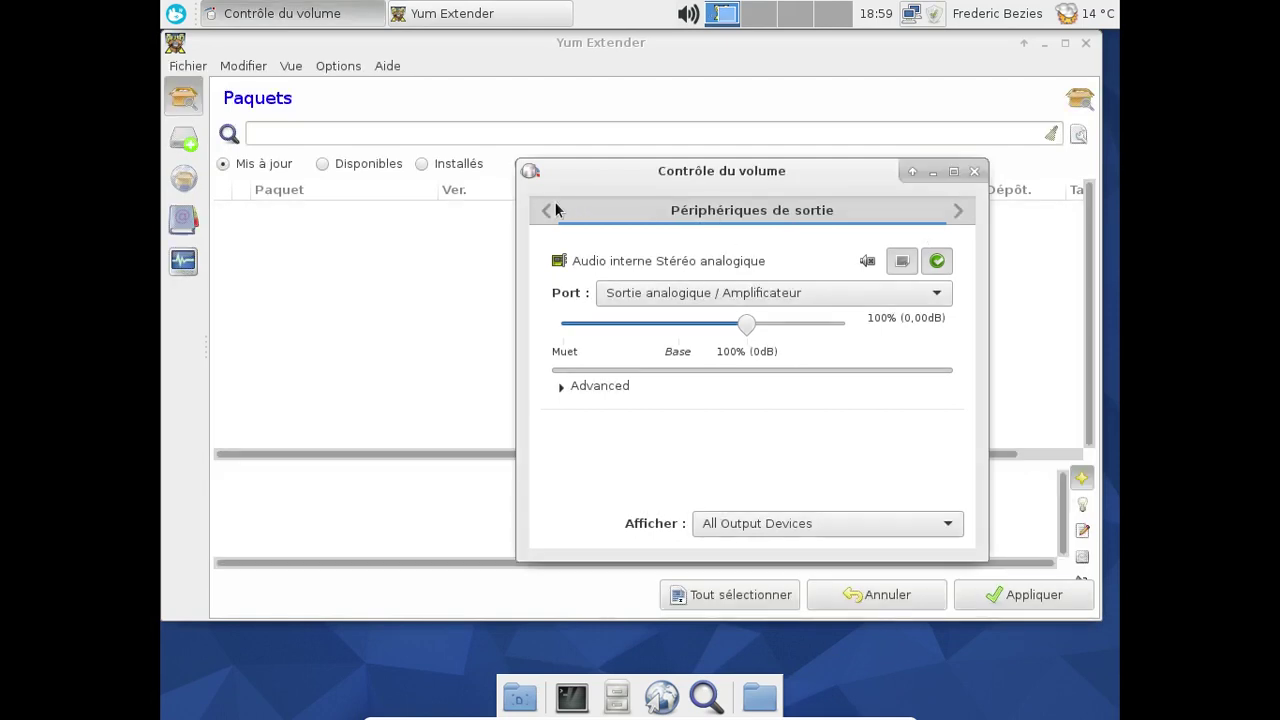
click(952, 208)
click(952, 208)
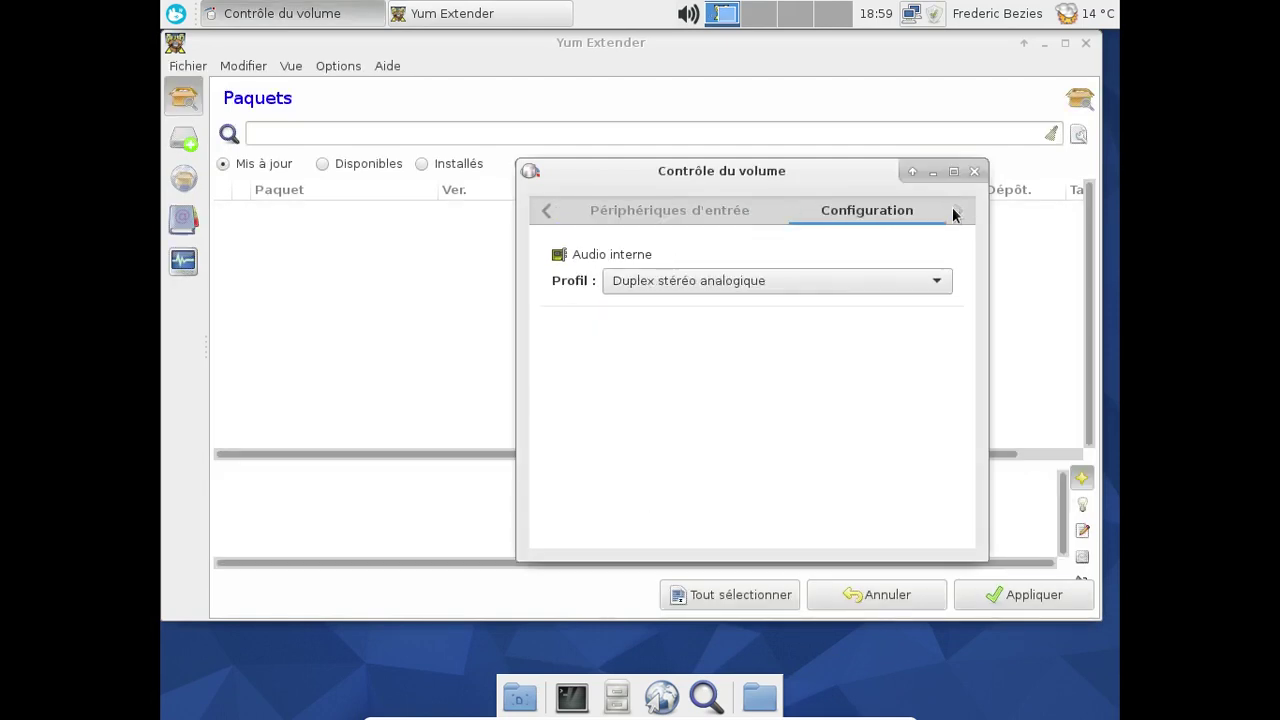
click(974, 171)
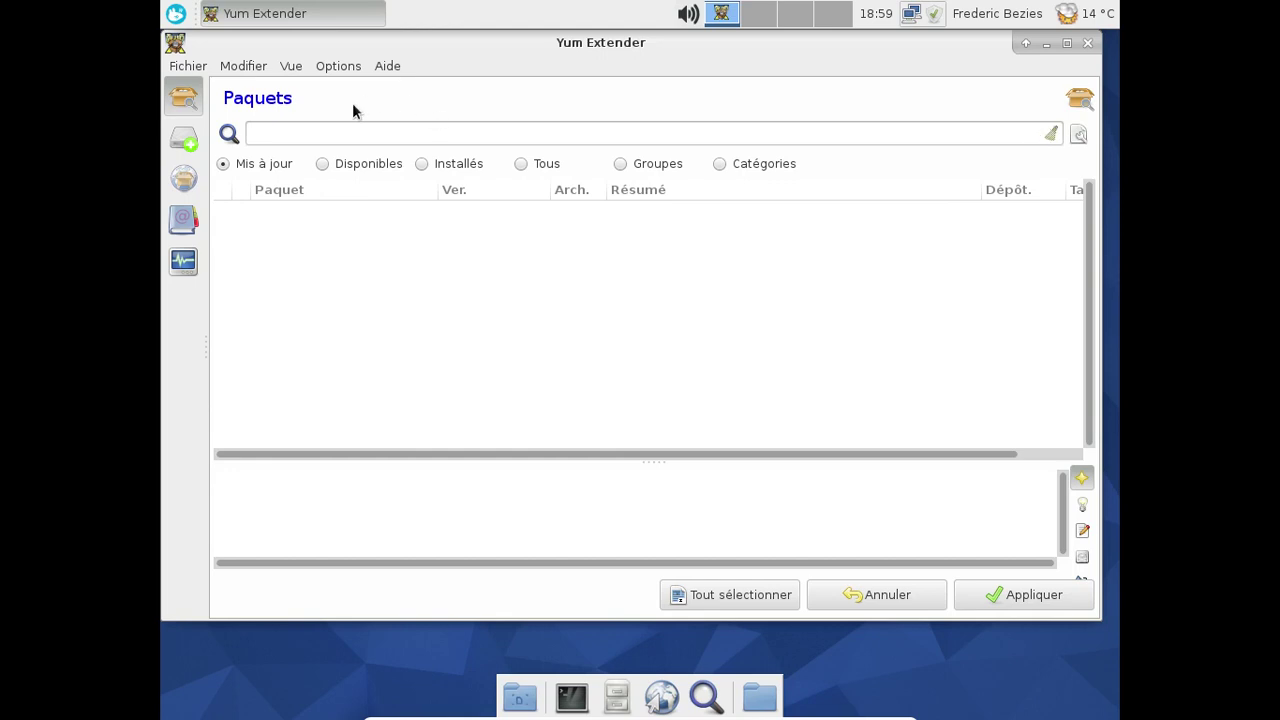
Remove Lecteur multimédia from the Whisker Menu favourites.
click(176, 13)
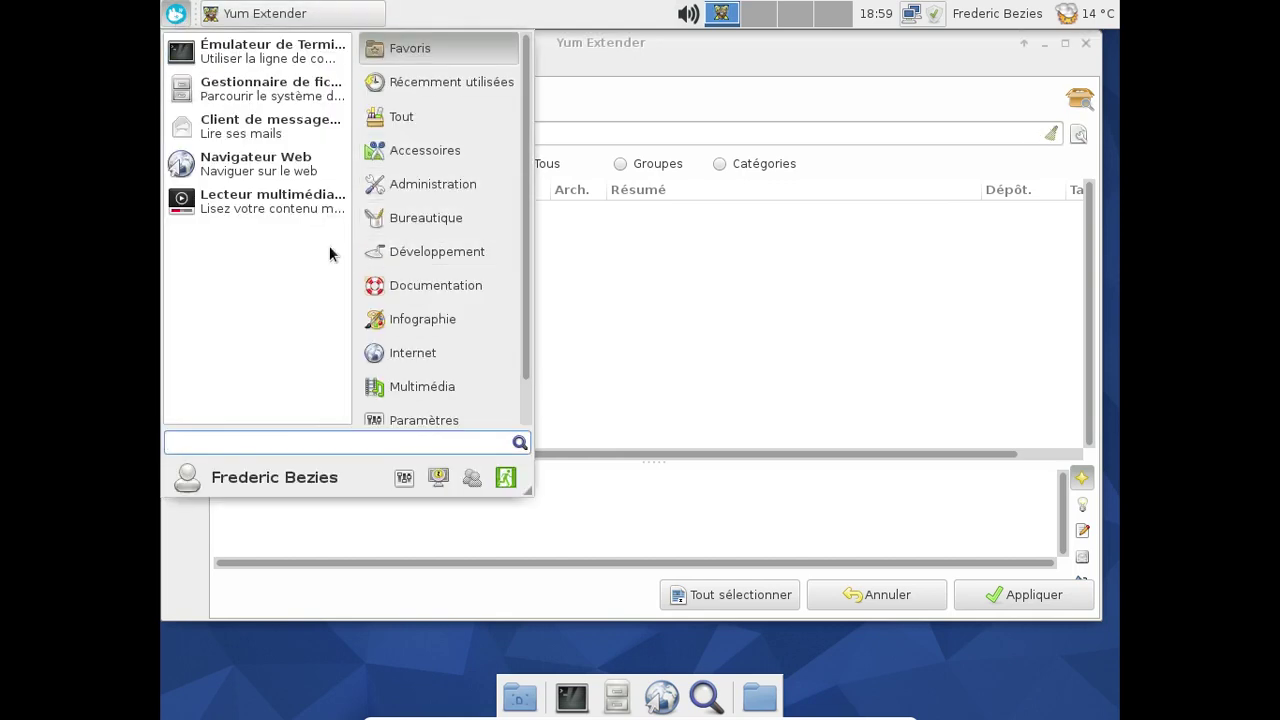
right_click(283, 205)
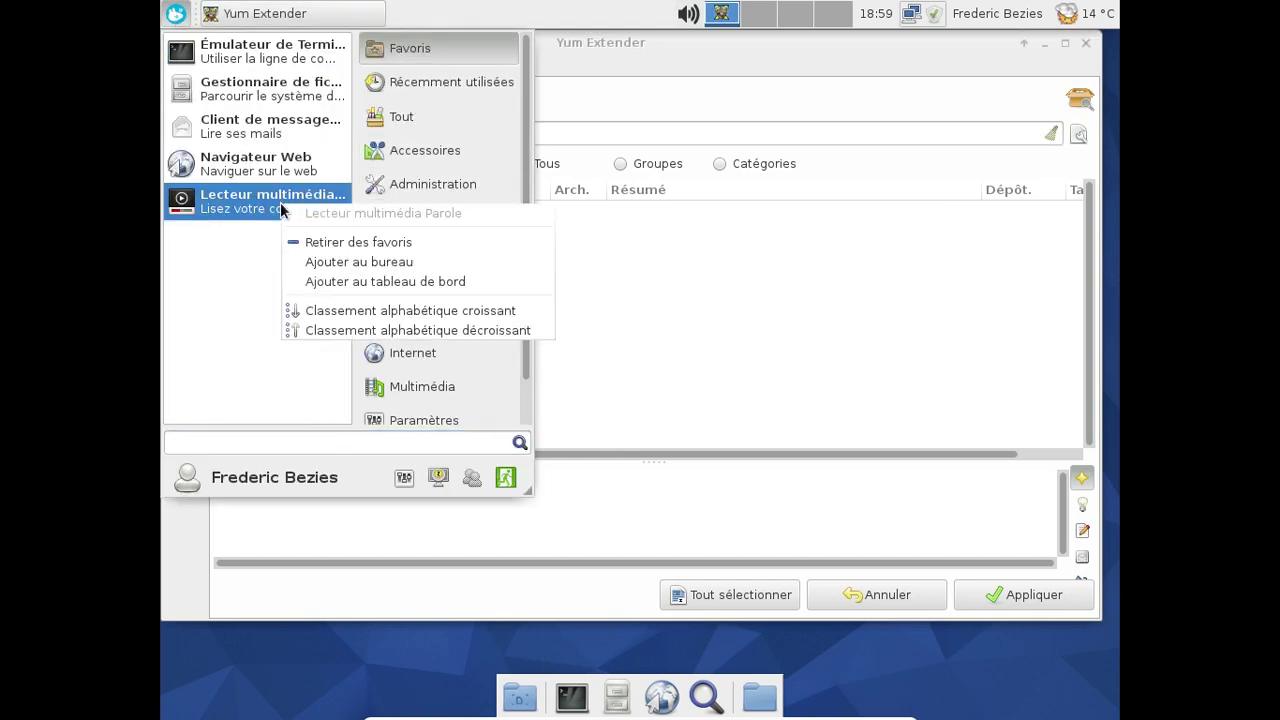
click(365, 241)
Add LibreOffice Writer from Bureautique to the favourites and launch it from there.
scroll(457, 211, down, 2)
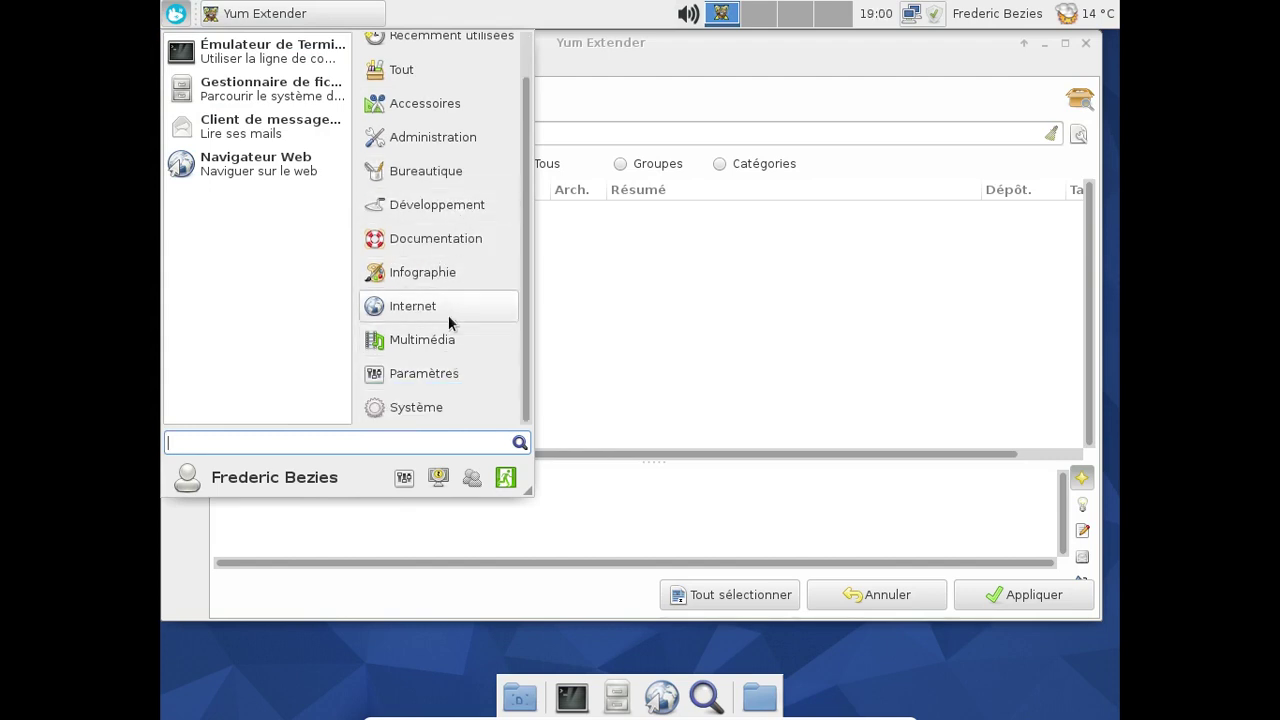
click(438, 182)
scroll(295, 290, down, 2)
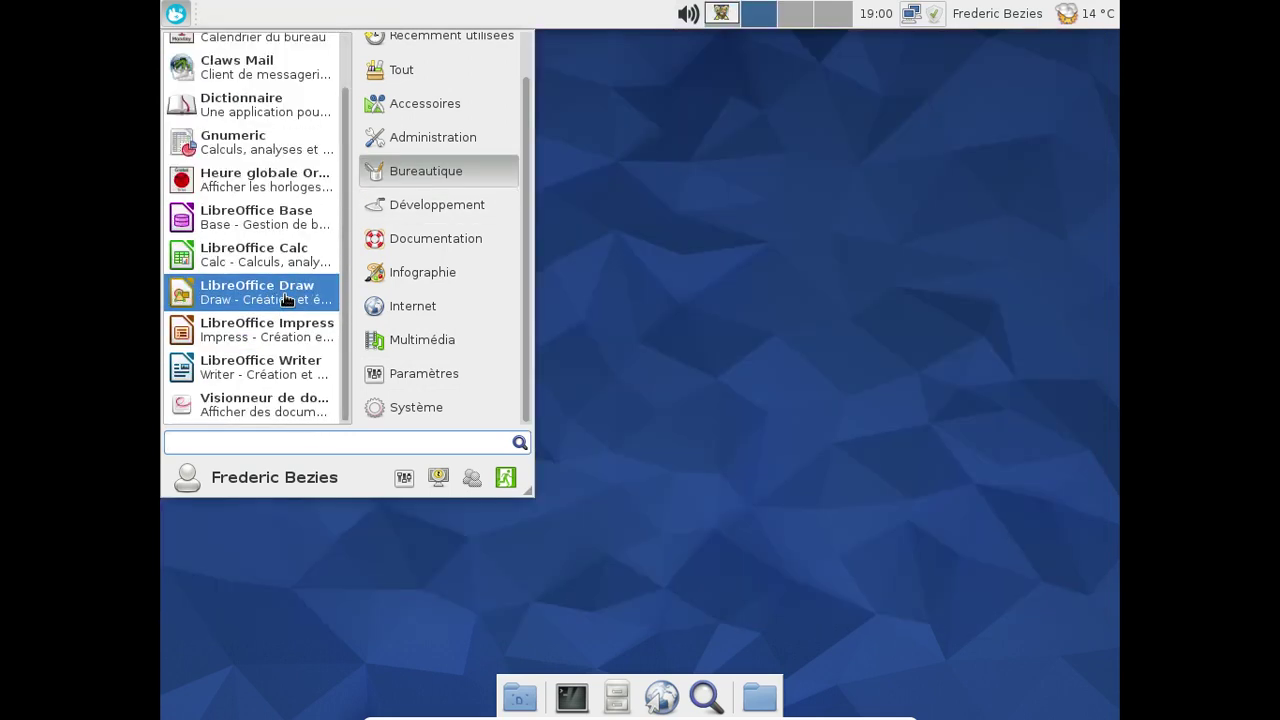
right_click(285, 358)
click(365, 399)
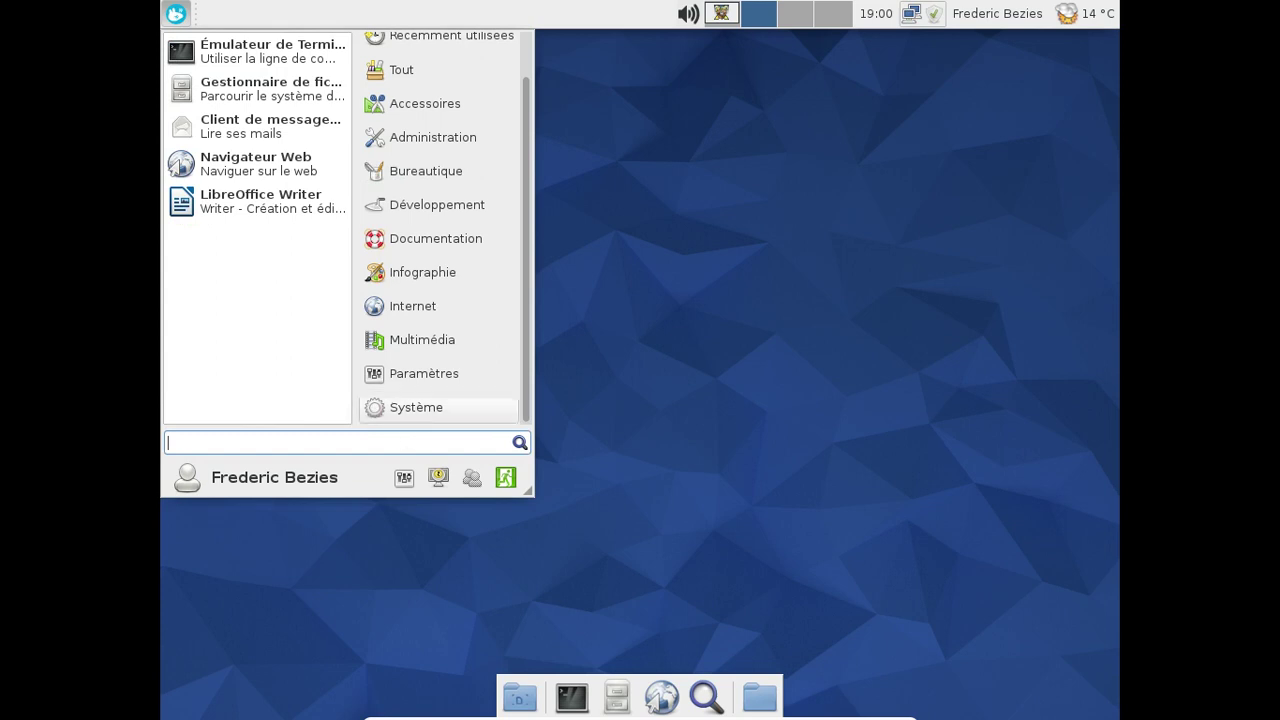
click(212, 205)
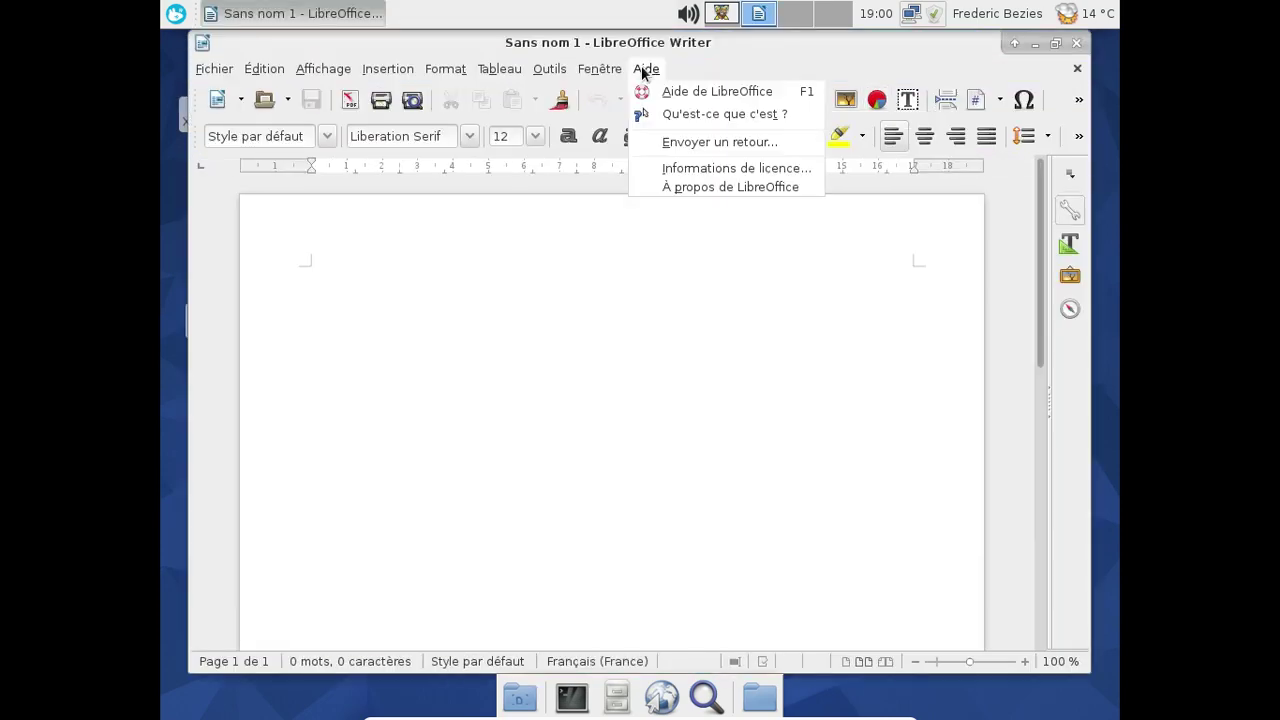
Confirm LibreOffice is version 4.4.3.2 in the About dialog, close Writer, and return to Yum Extender.
click(678, 187)
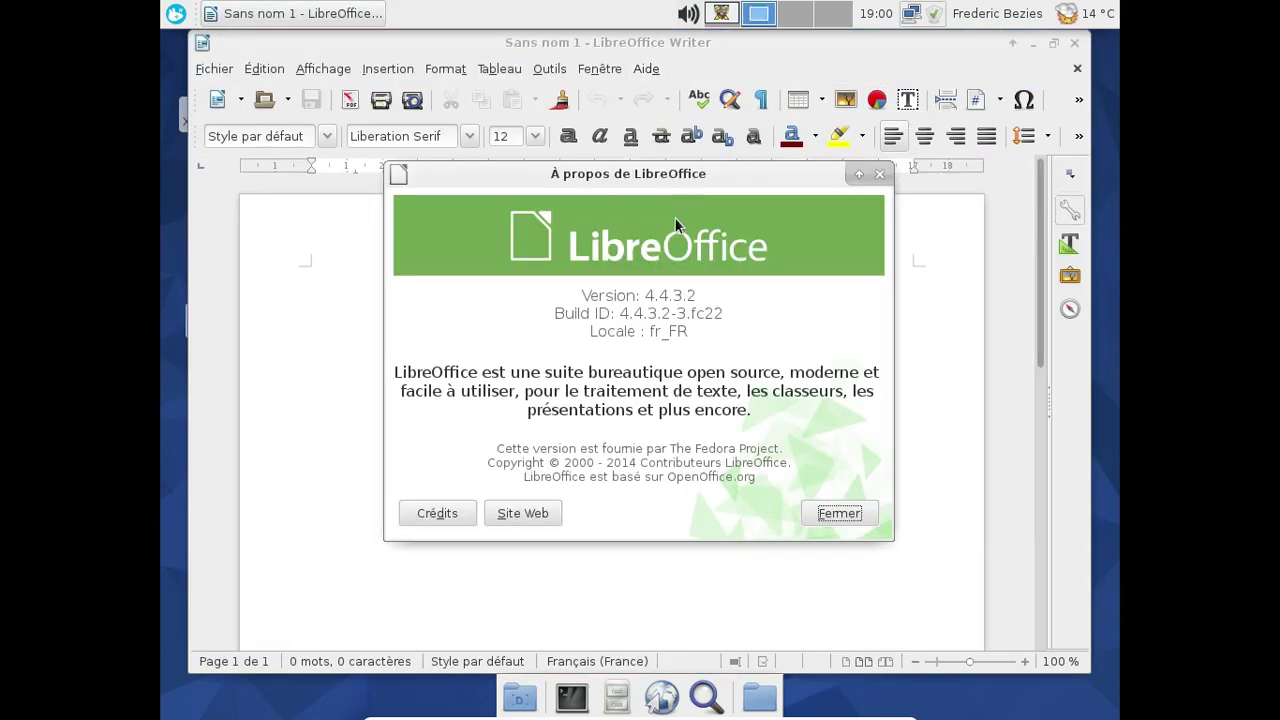
click(880, 174)
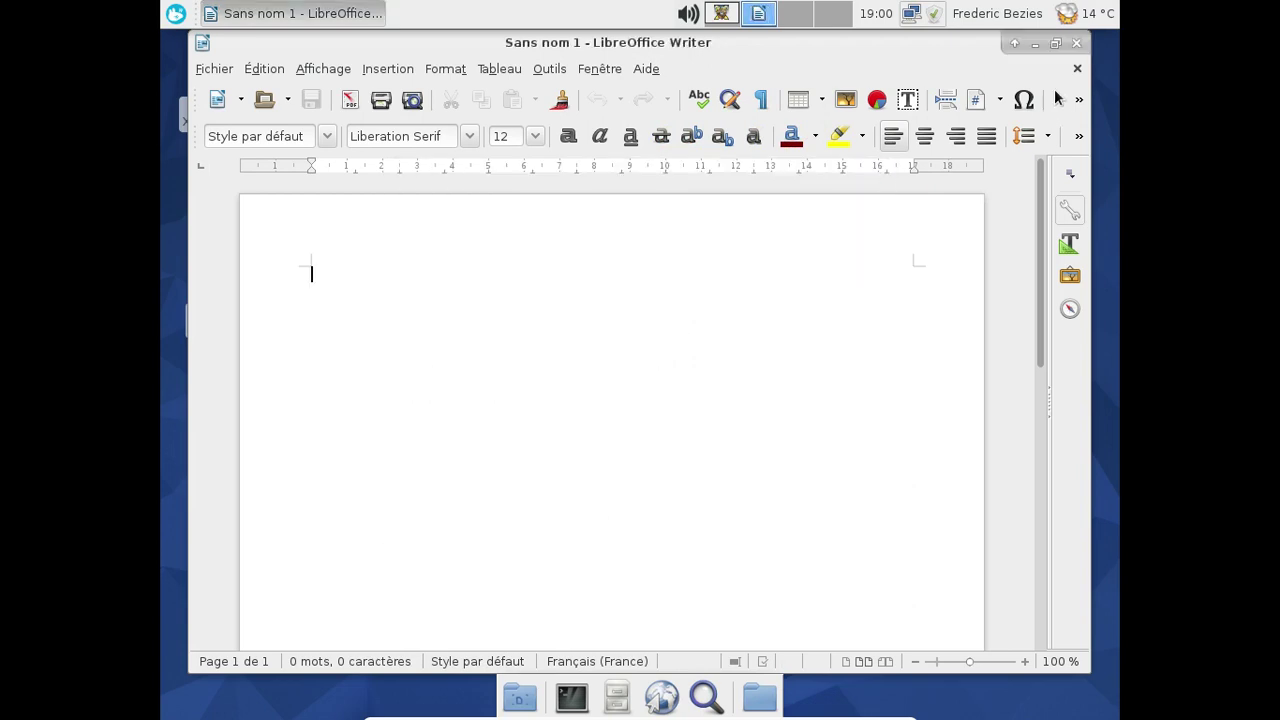
click(1075, 44)
click(720, 14)
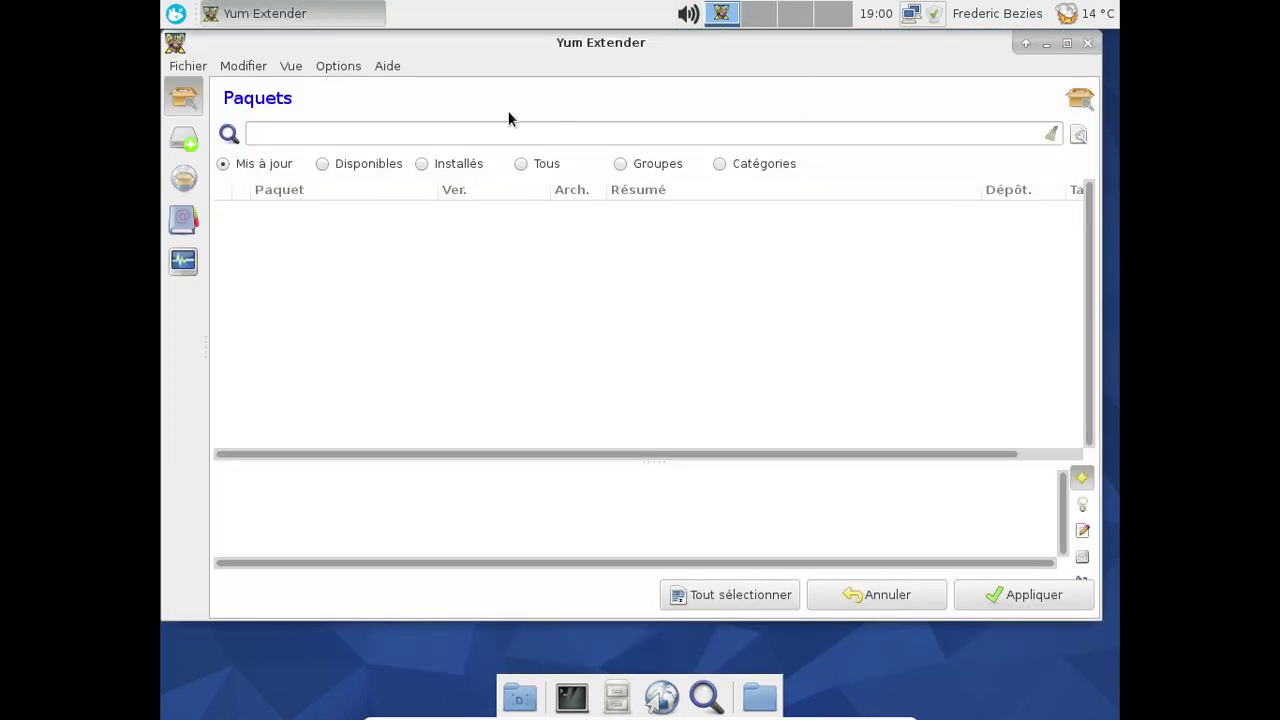
Search packages for gstreamer and scroll down to the gstreamer-plugins-bad and gstreamer-plugins-bad-free entries.
click(474, 131)
text(gst)
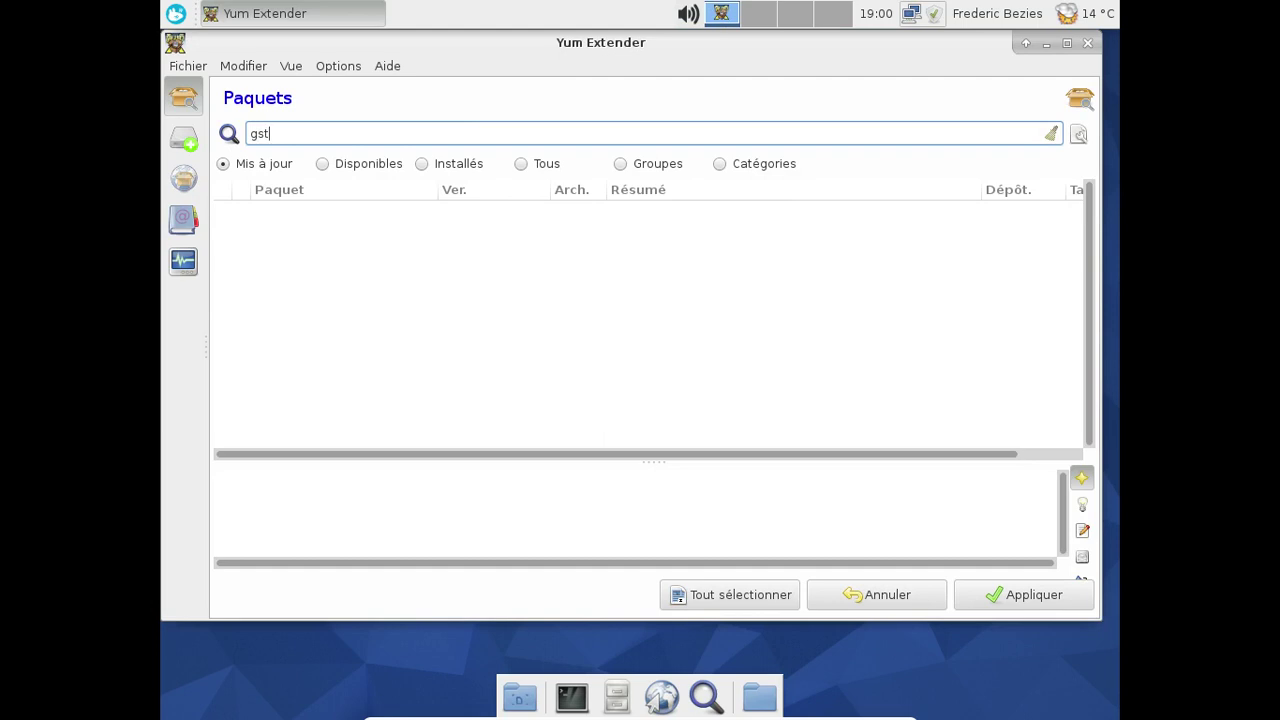
text(remmer)
key(Return)
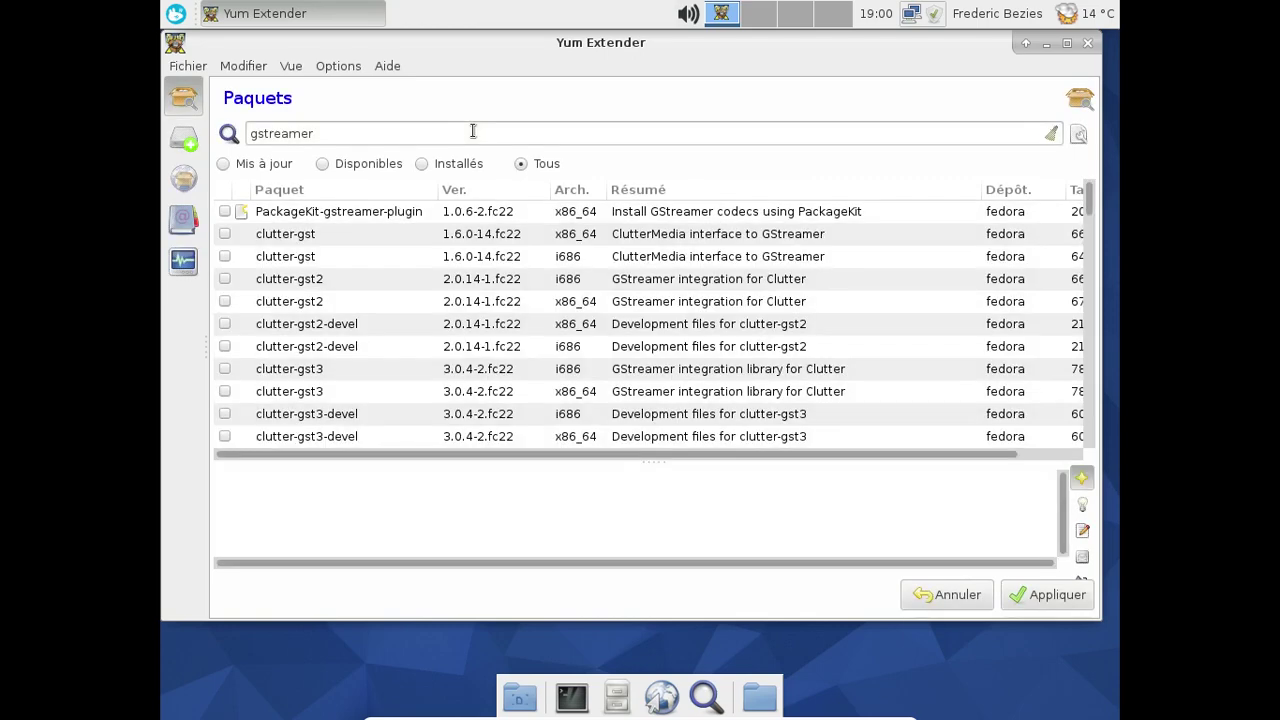
scroll(628, 290, down, 10)
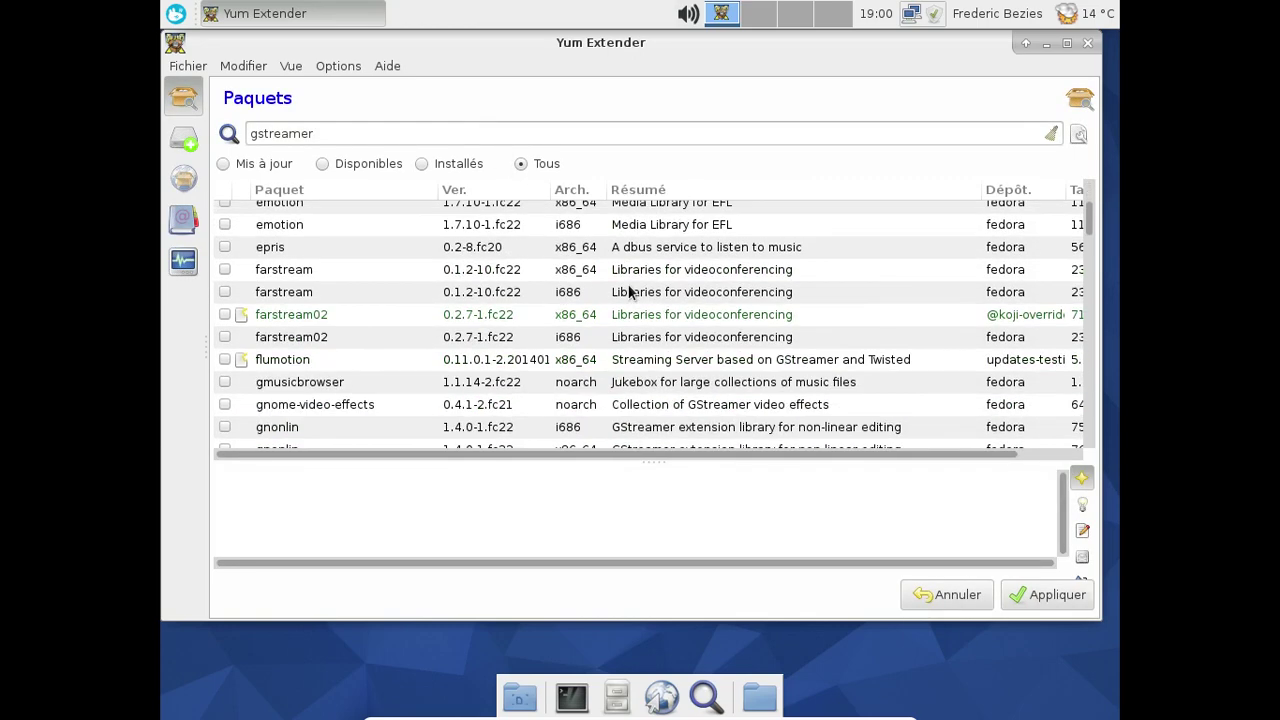
scroll(628, 290, down, 8)
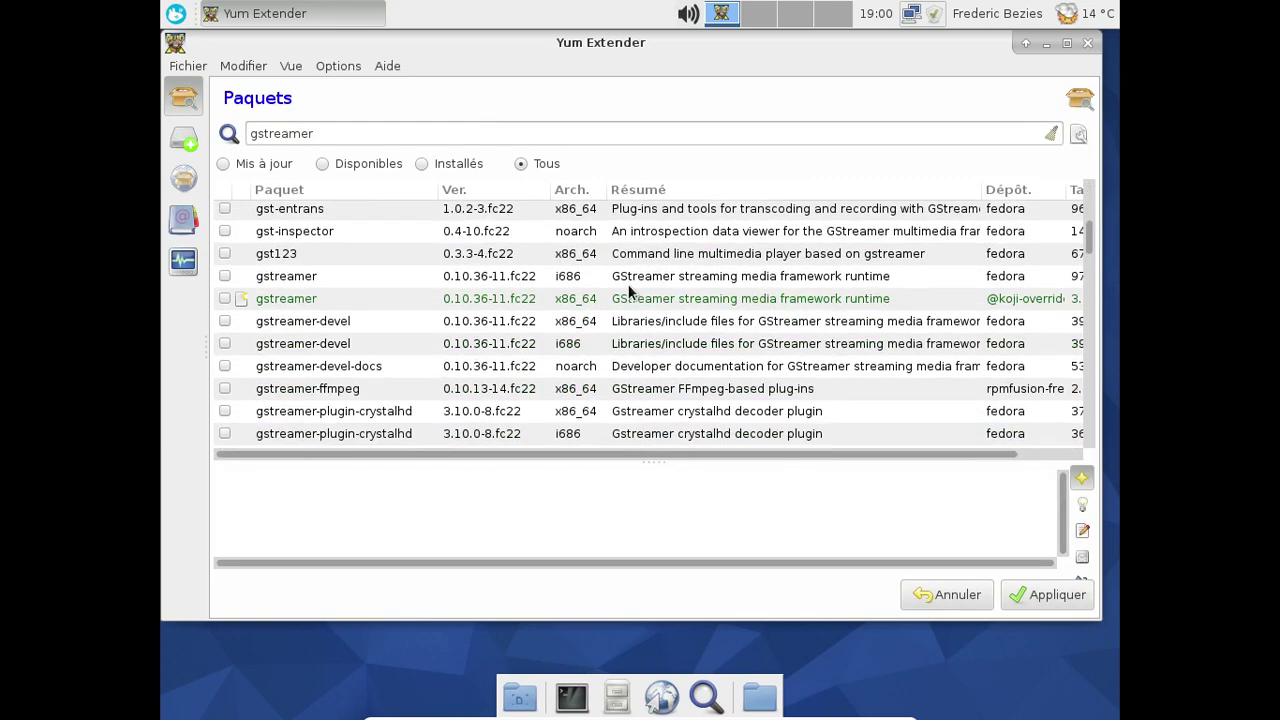
scroll(628, 290, down, 3)
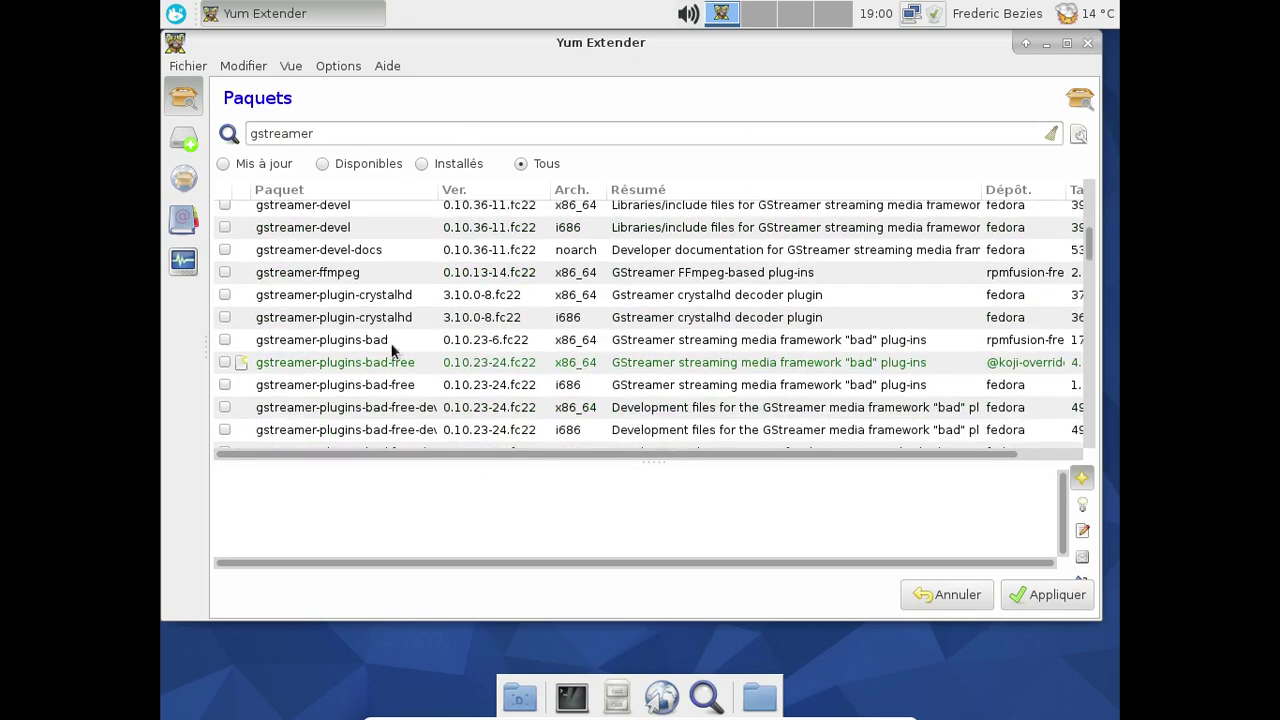
Tick gstreamer-plugins-bad and look over the gstreamer-plugins-bad-free details.
click(224, 340)
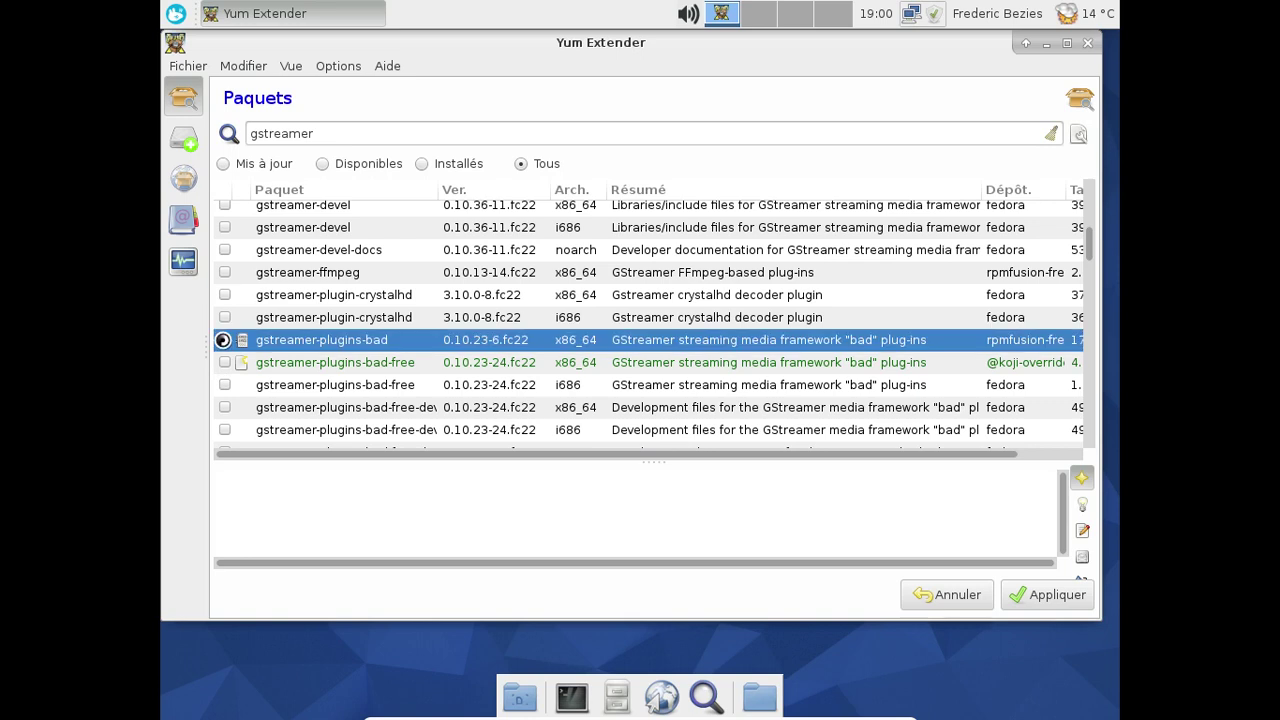
click(224, 362)
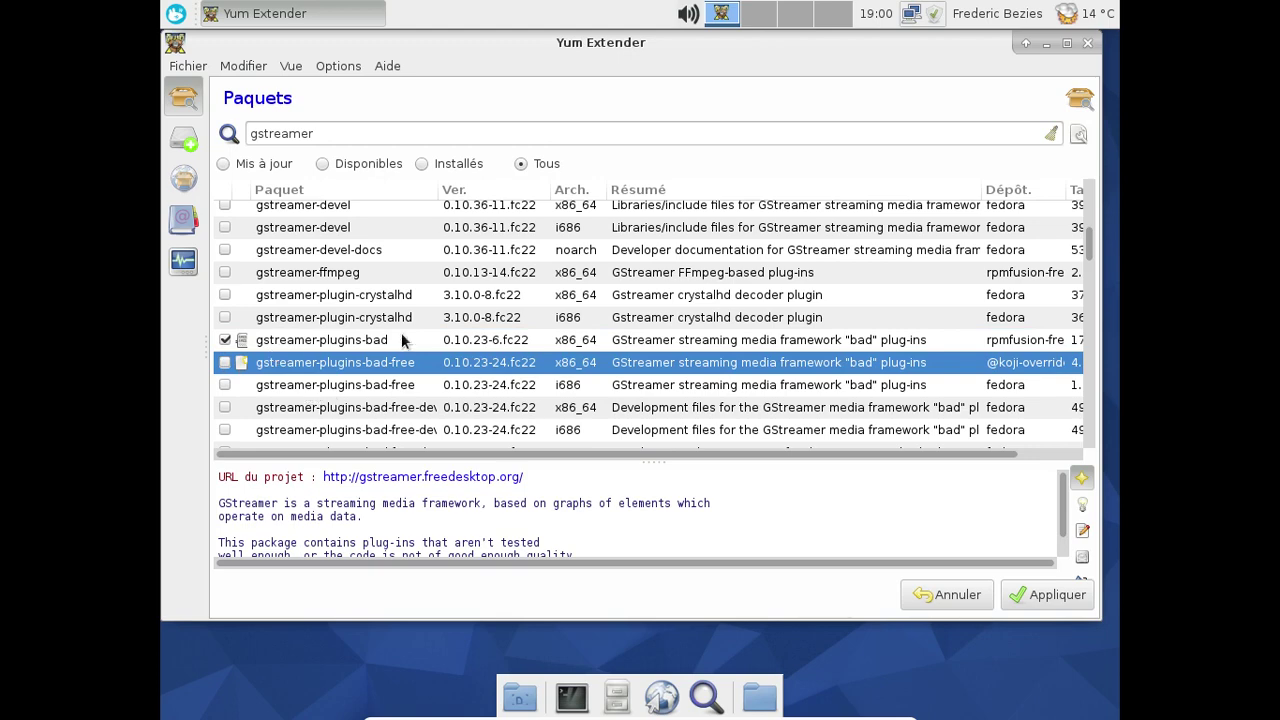
scroll(403, 341, down, 3)
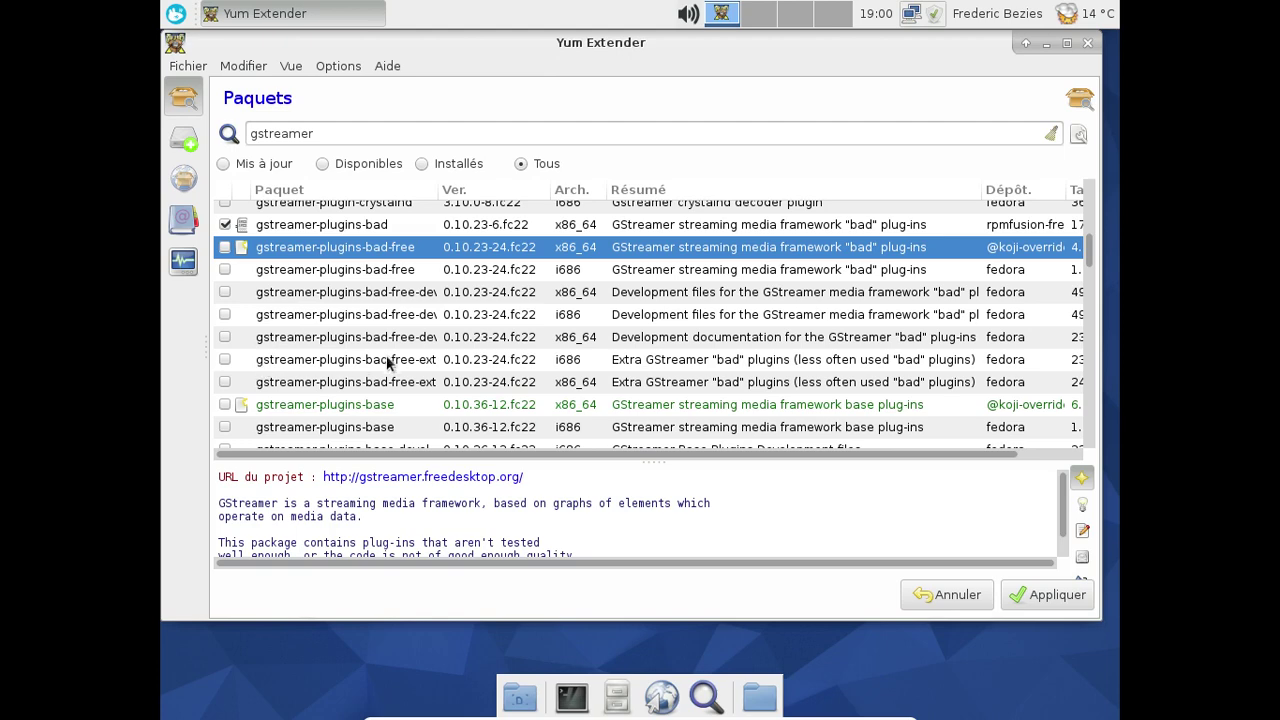
scroll(390, 358, down, 6)
scroll(390, 353, down, 2)
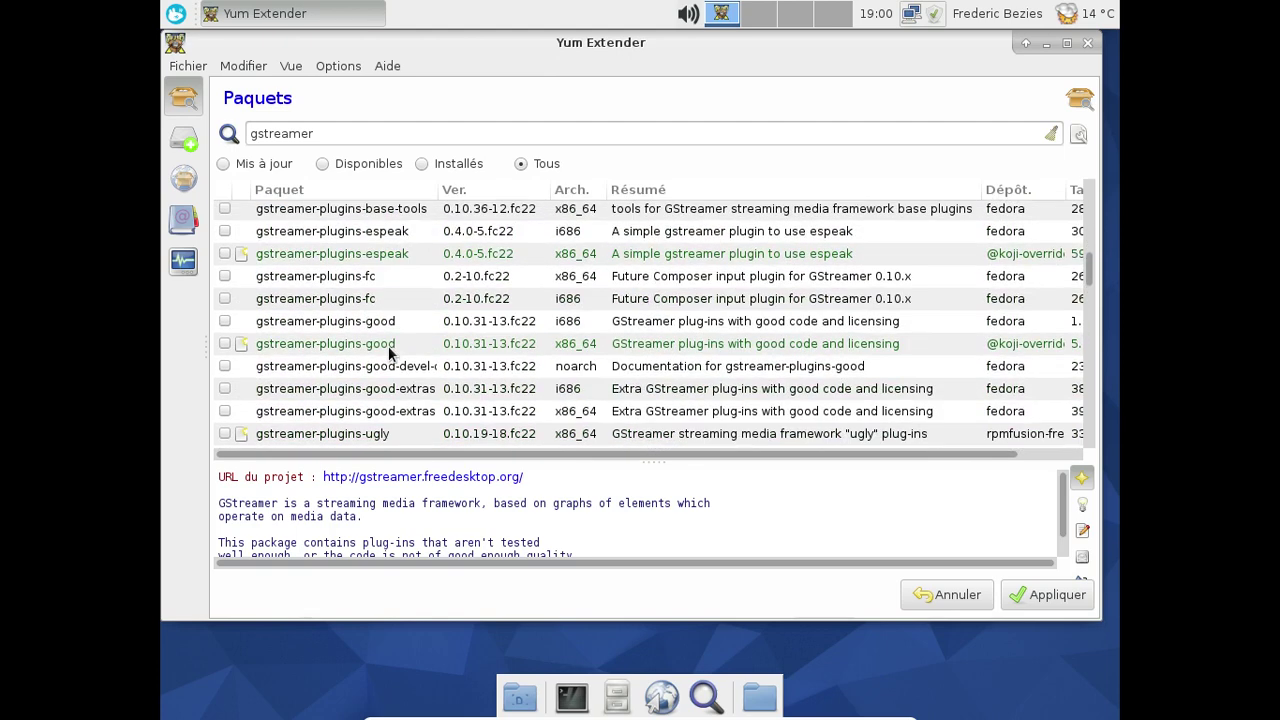
scroll(388, 347, up, 6)
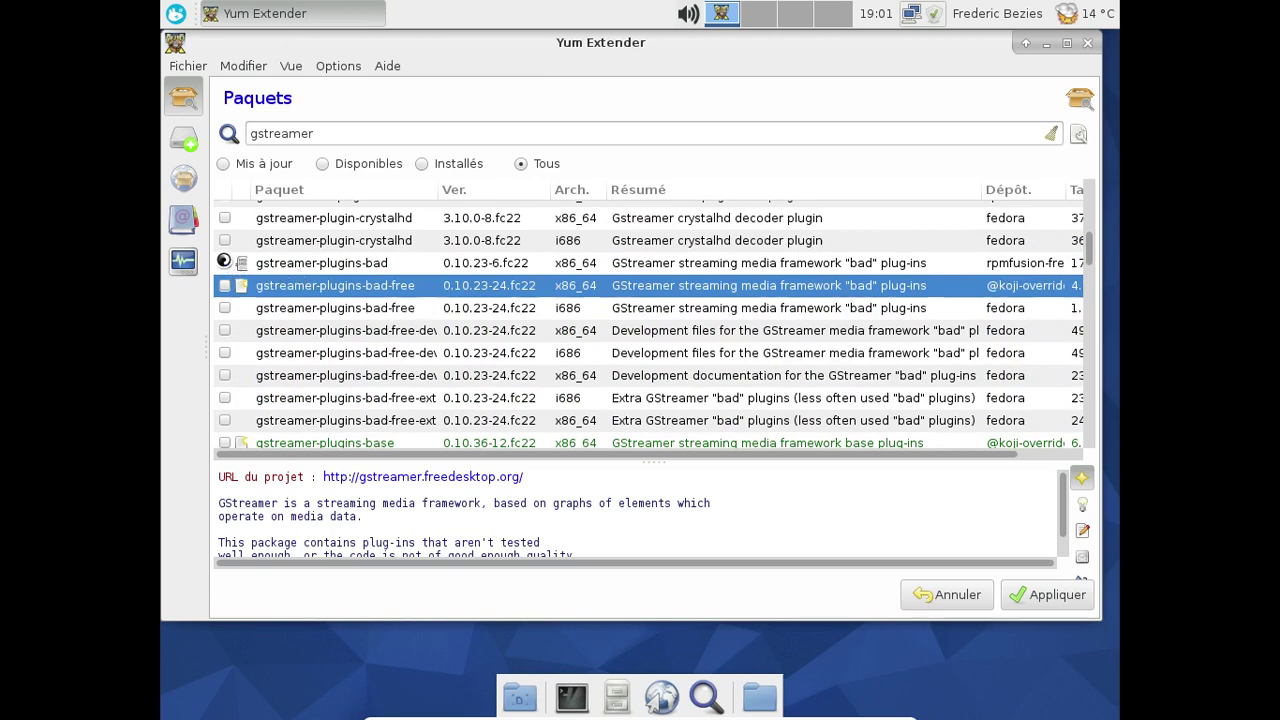
Review gstreamer-plugins-bad's details and tick it for installation again.
click(239, 263)
scroll(393, 289, down, 5)
scroll(393, 289, down, 5)
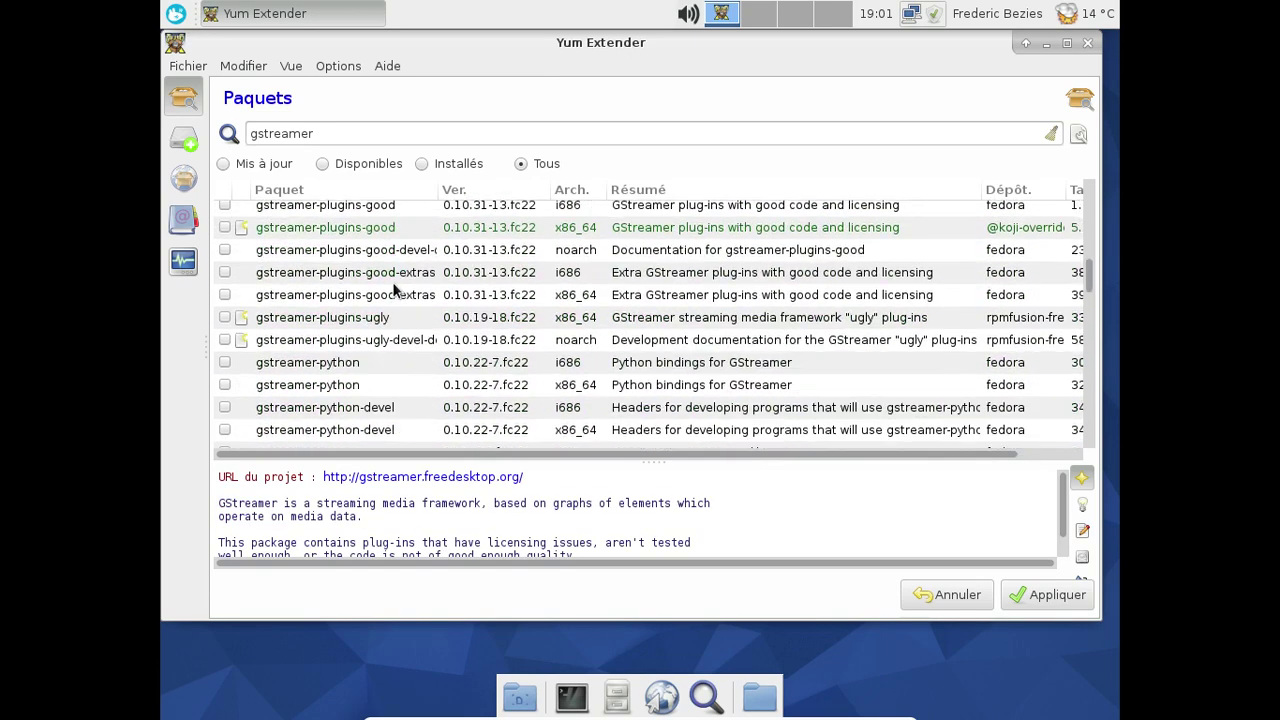
scroll(393, 289, down, 1)
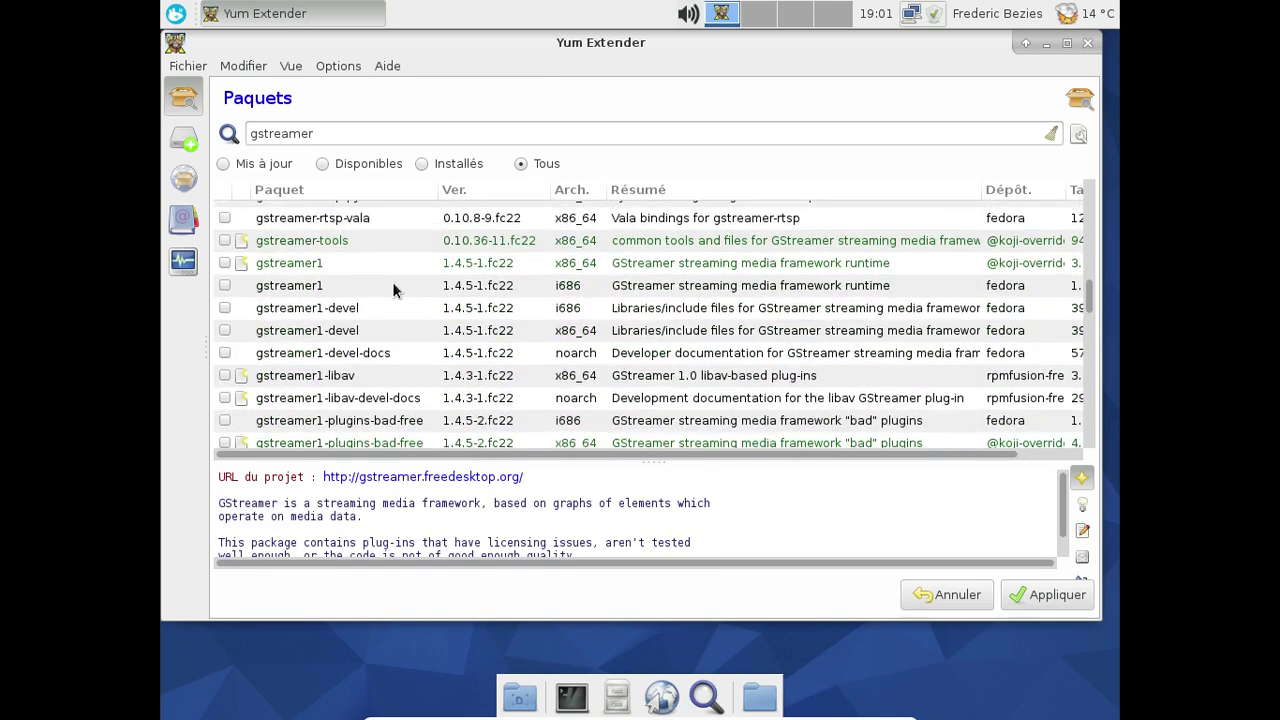
scroll(393, 289, down, 6)
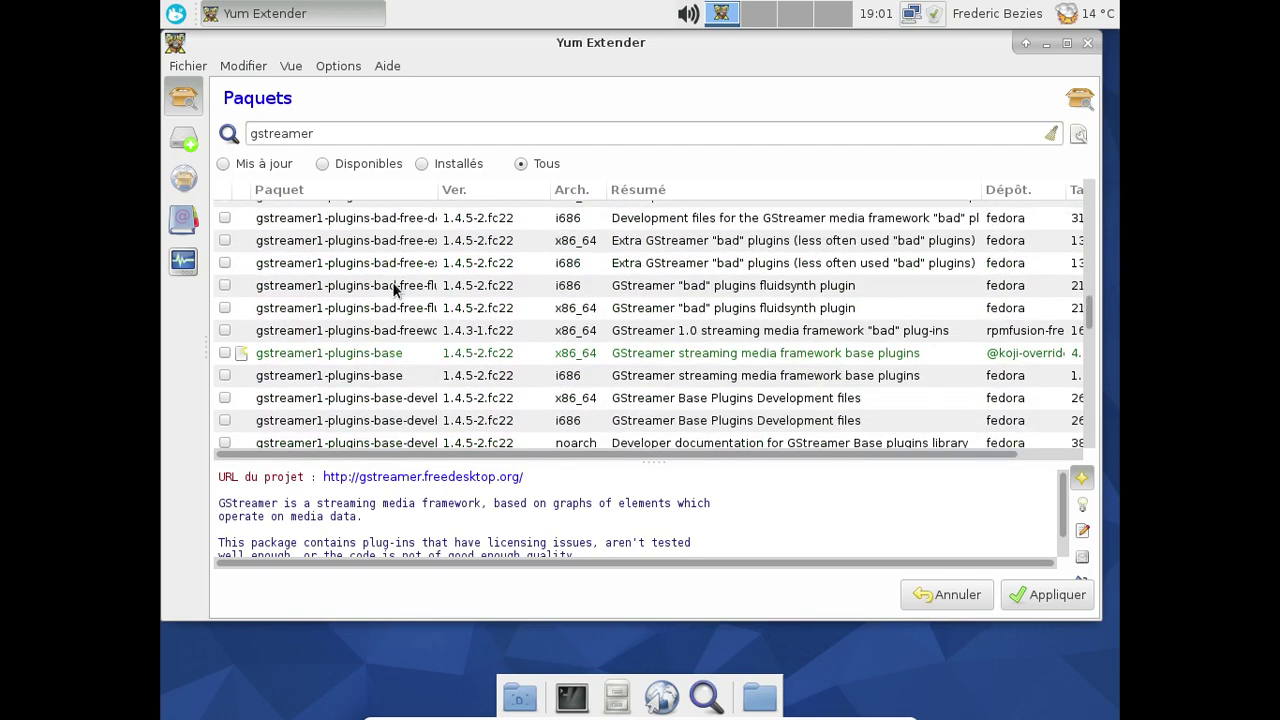
scroll(393, 289, up, 5)
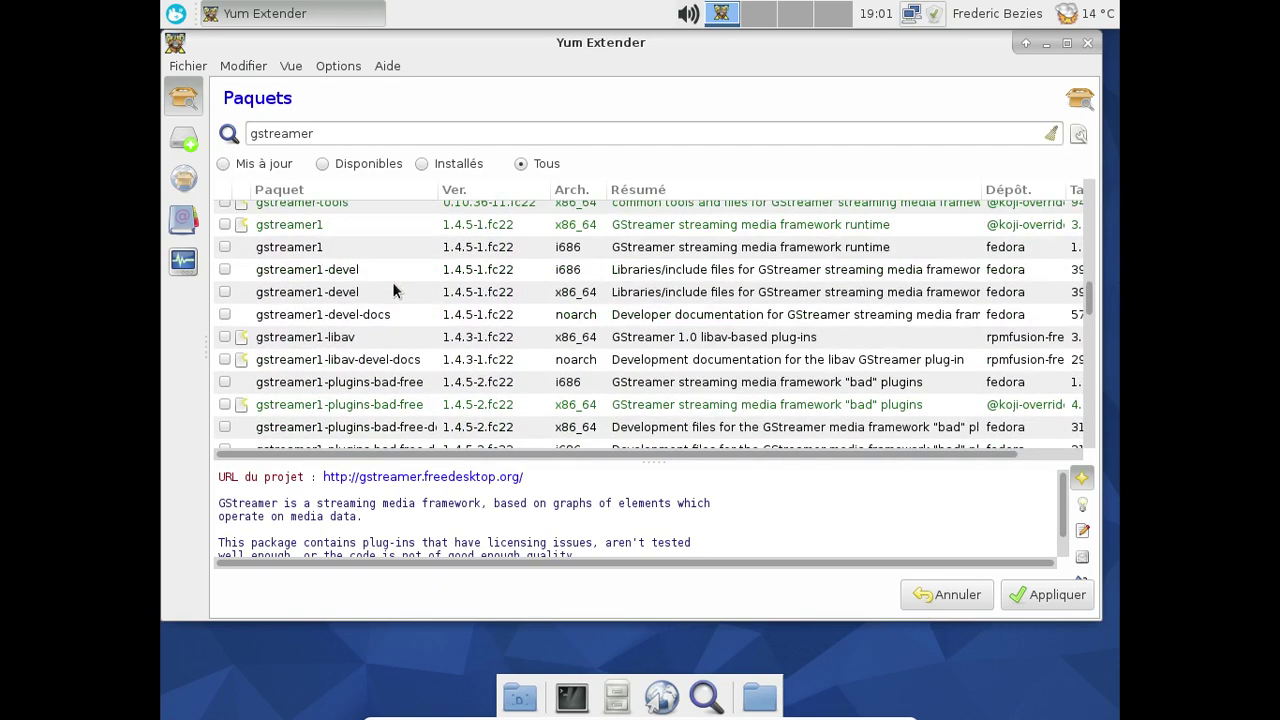
scroll(393, 289, up, 12)
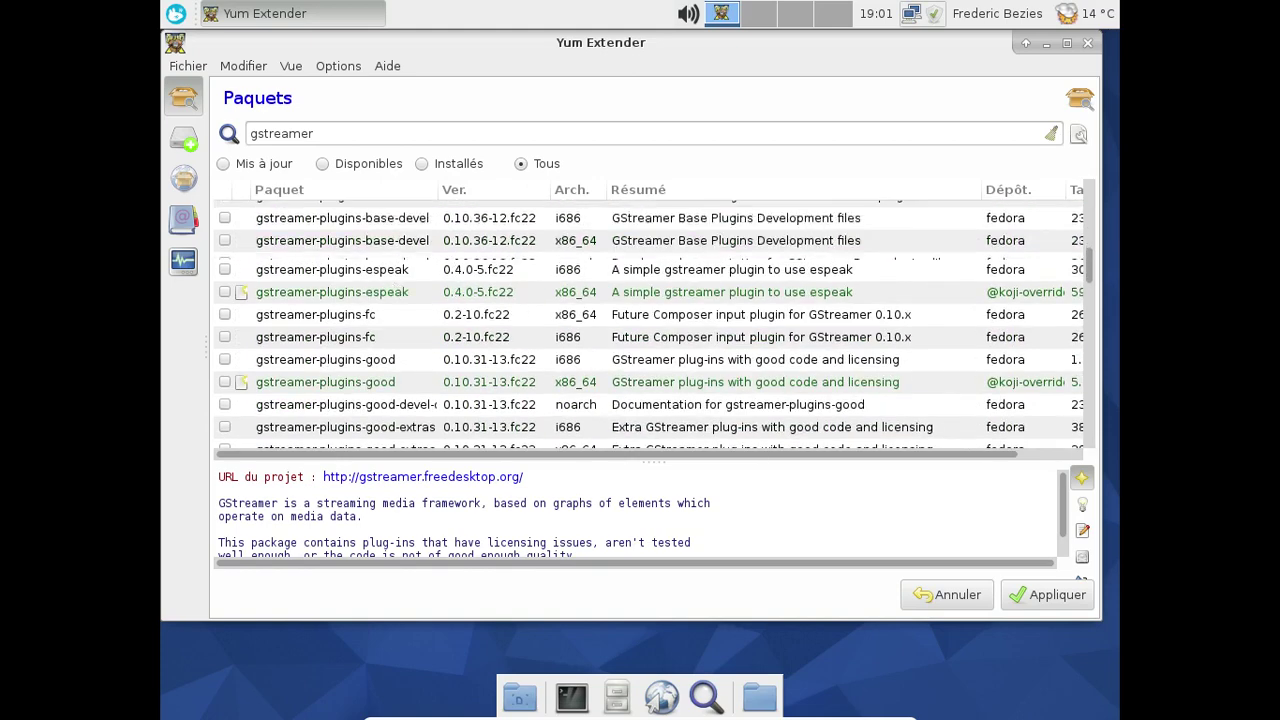
scroll(393, 289, up, 3)
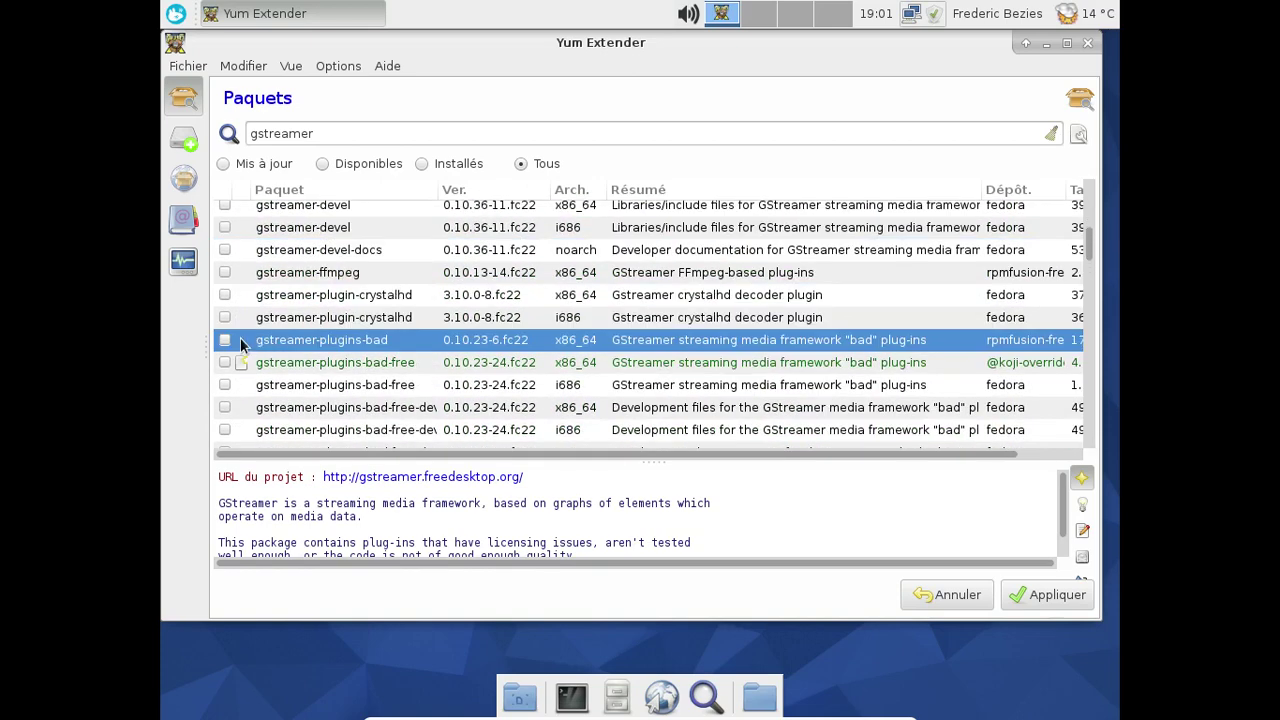
click(226, 341)
Read gstreamer-plugins-base's description and scroll to the rpmfusion-free gstreamer-plugins-ugly and gstreamer1-libav packages.
scroll(437, 295, down, 2)
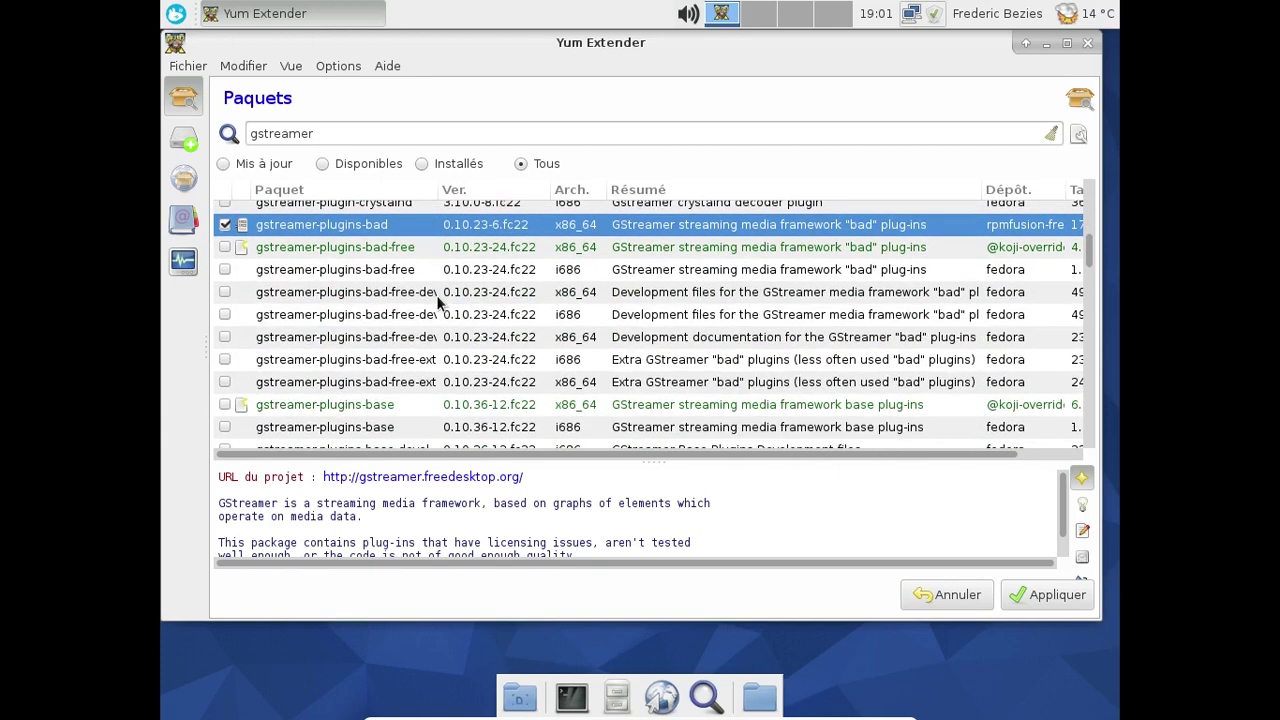
scroll(437, 300, down, 1)
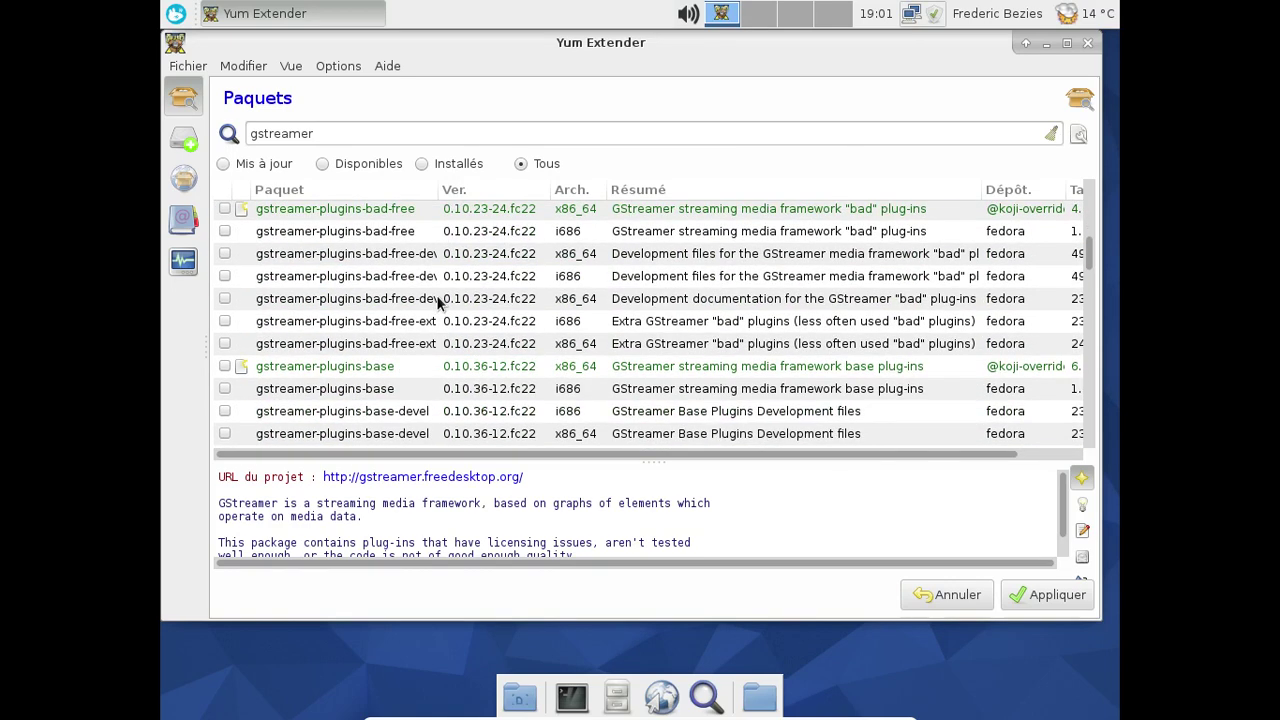
scroll(437, 300, down, 2)
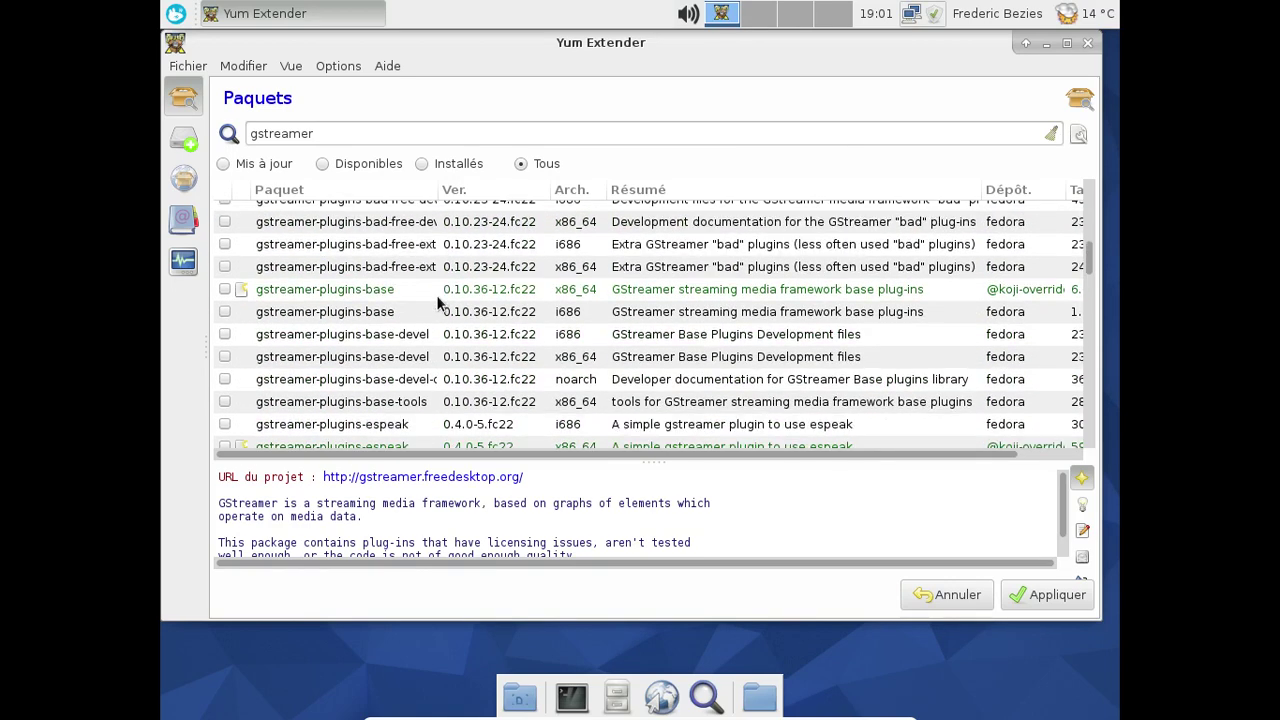
click(229, 286)
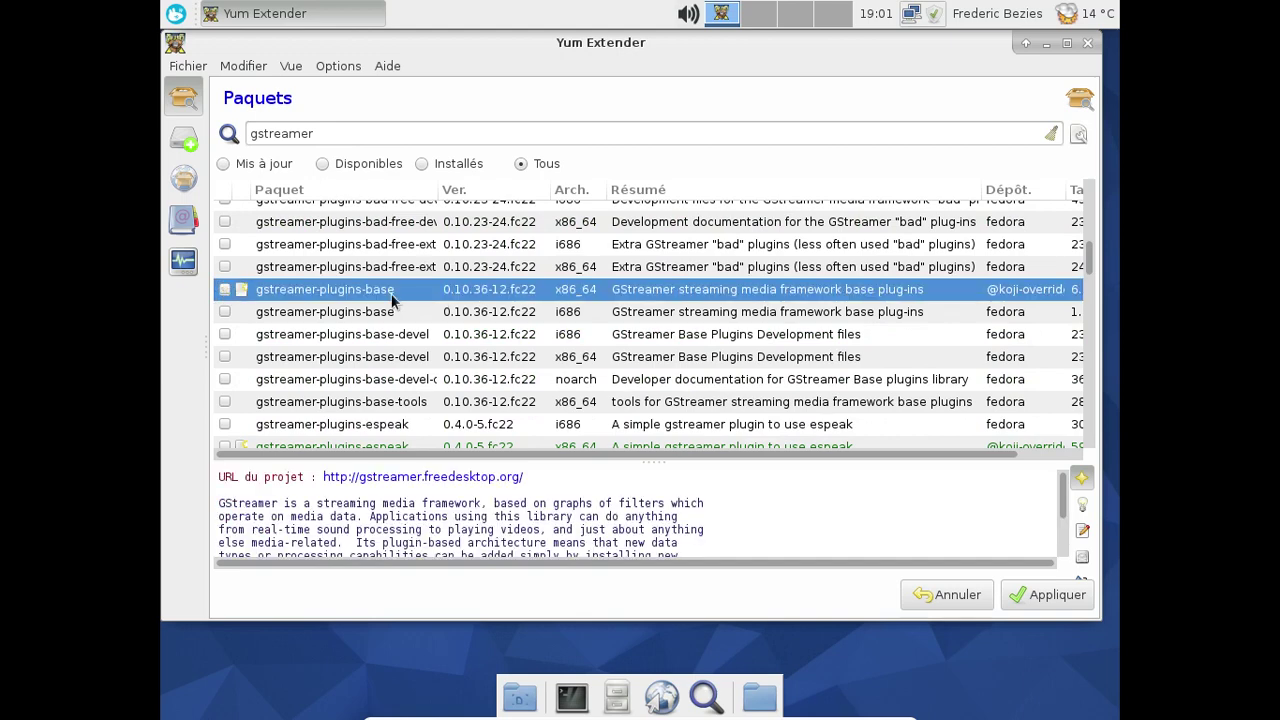
scroll(410, 305, down, 2)
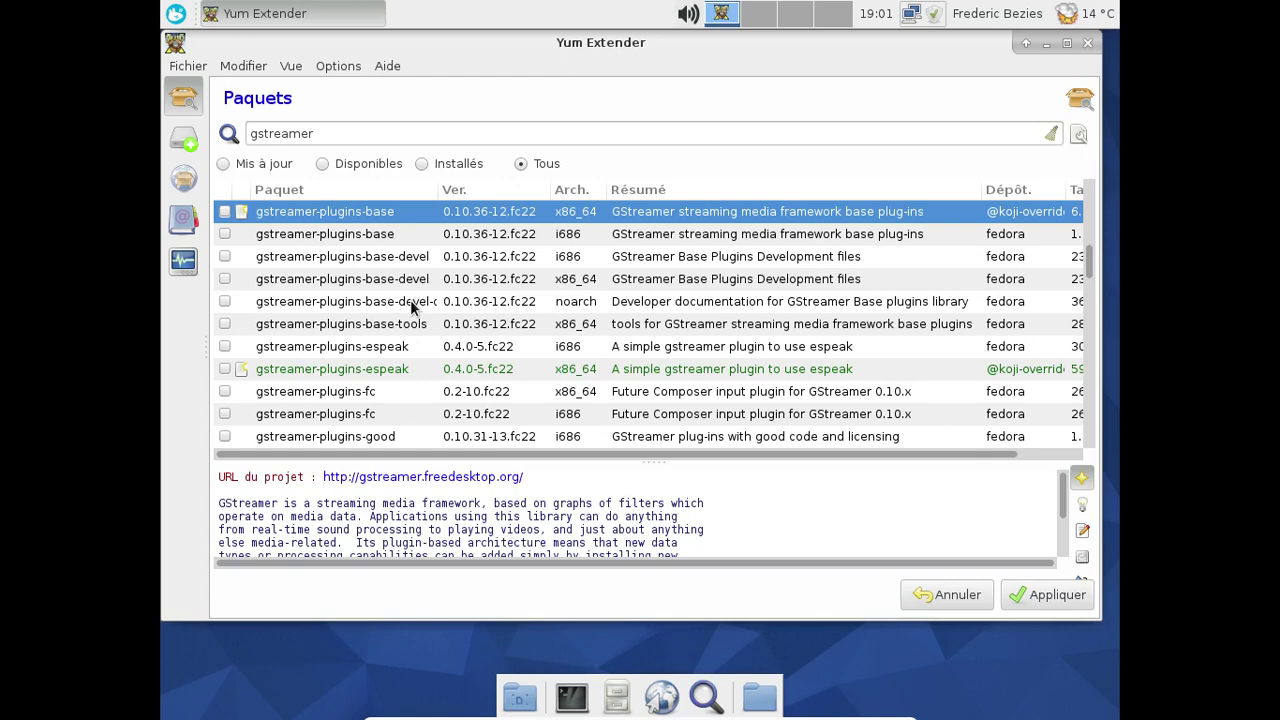
scroll(410, 299, down, 1)
scroll(410, 302, down, 1)
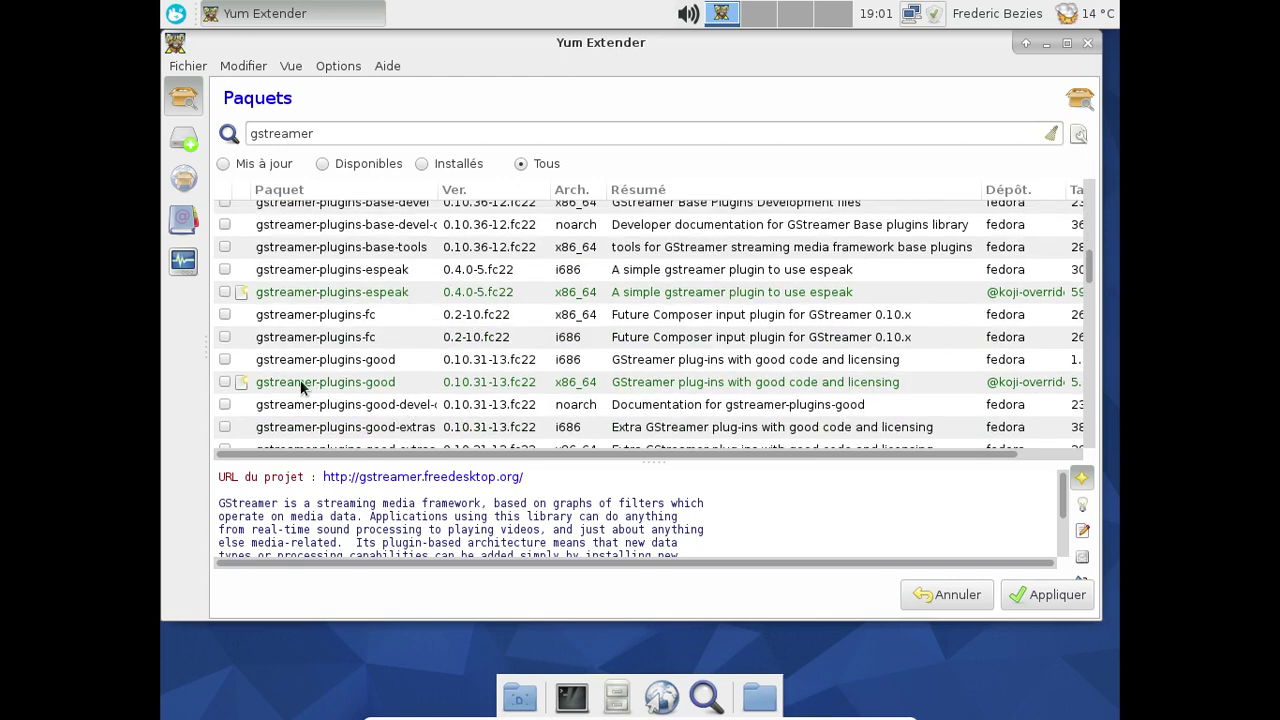
scroll(417, 350, down, 3)
scroll(417, 355, down, 7)
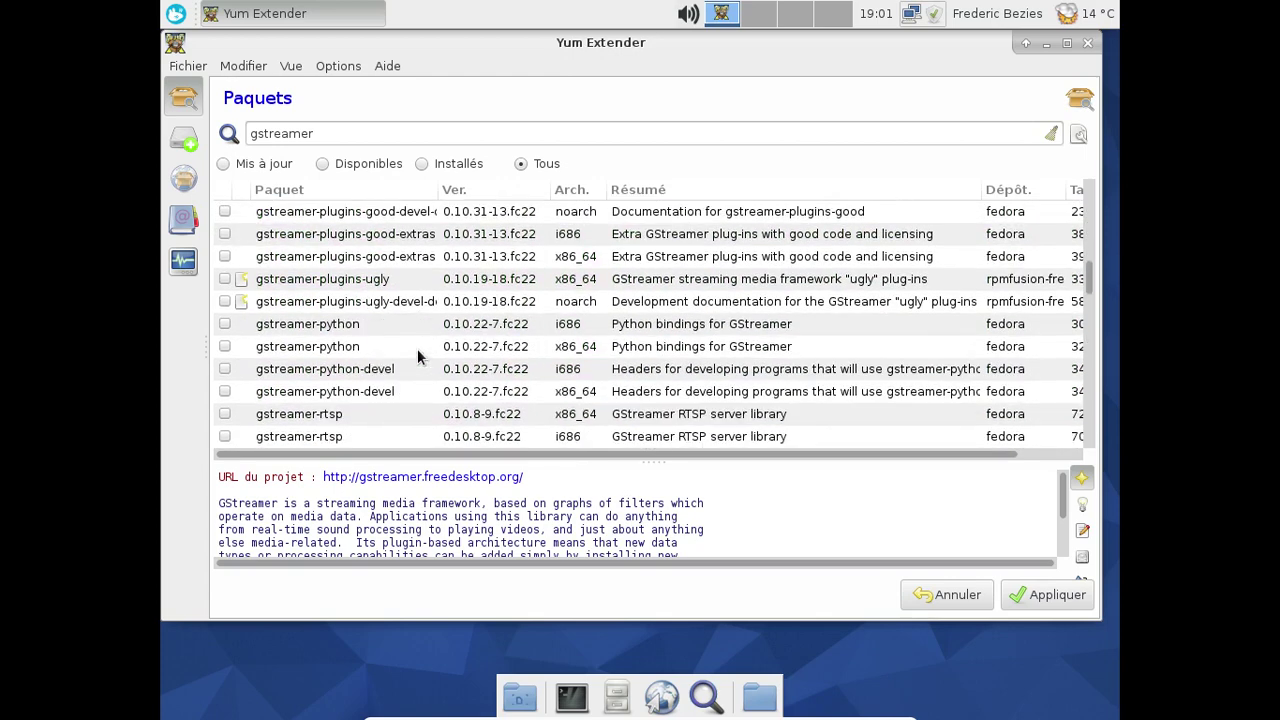
scroll(417, 348, down, 2)
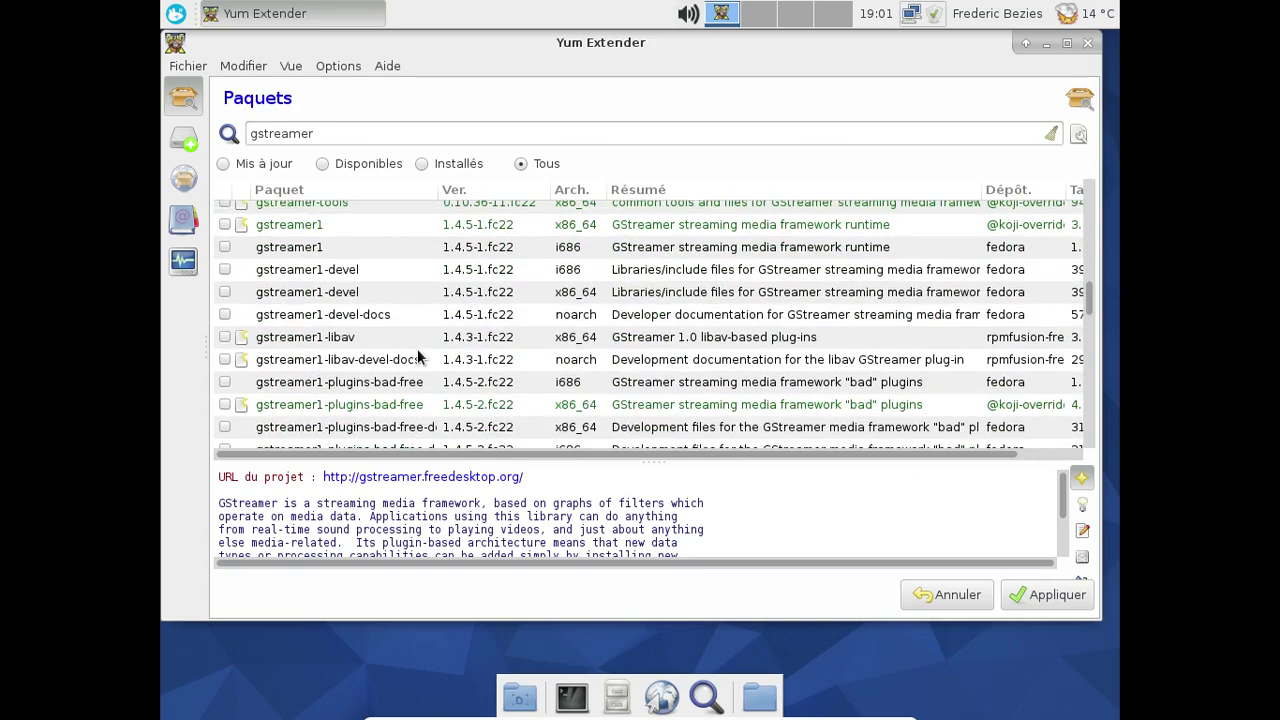
scroll(417, 348, up, 4)
scroll(417, 348, up, 9)
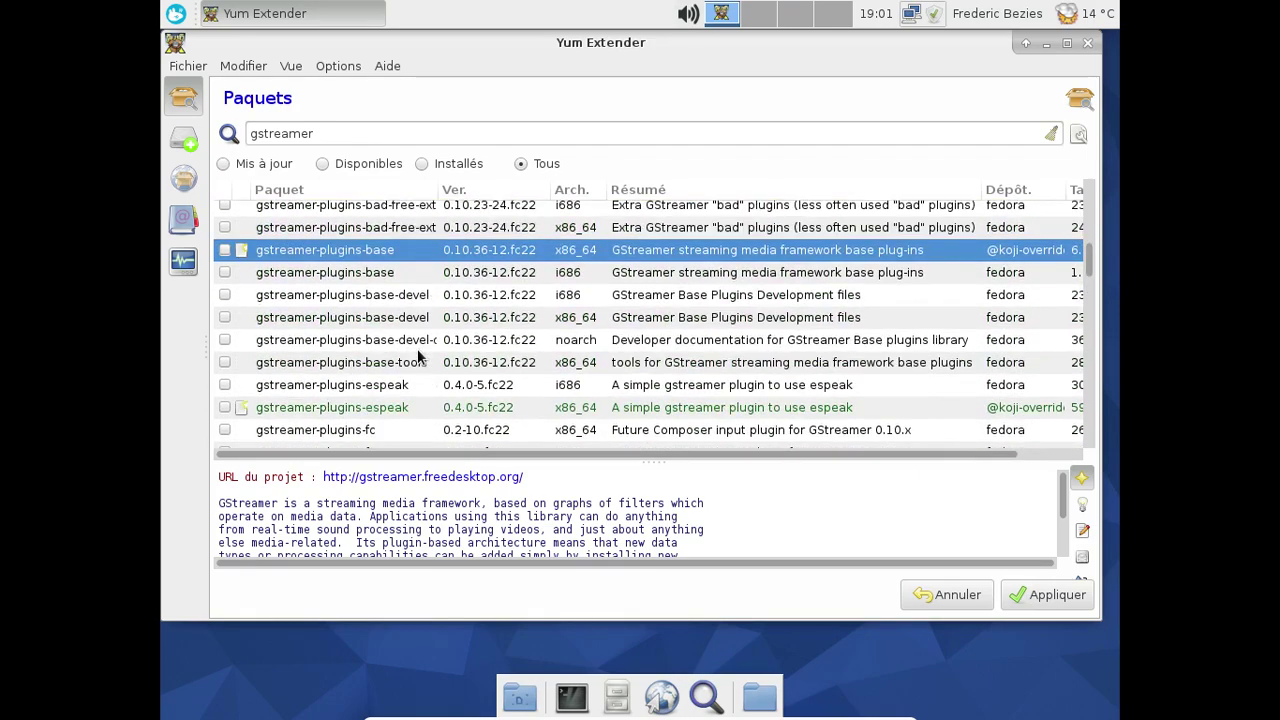
scroll(417, 348, down, 4)
scroll(417, 348, down, 1)
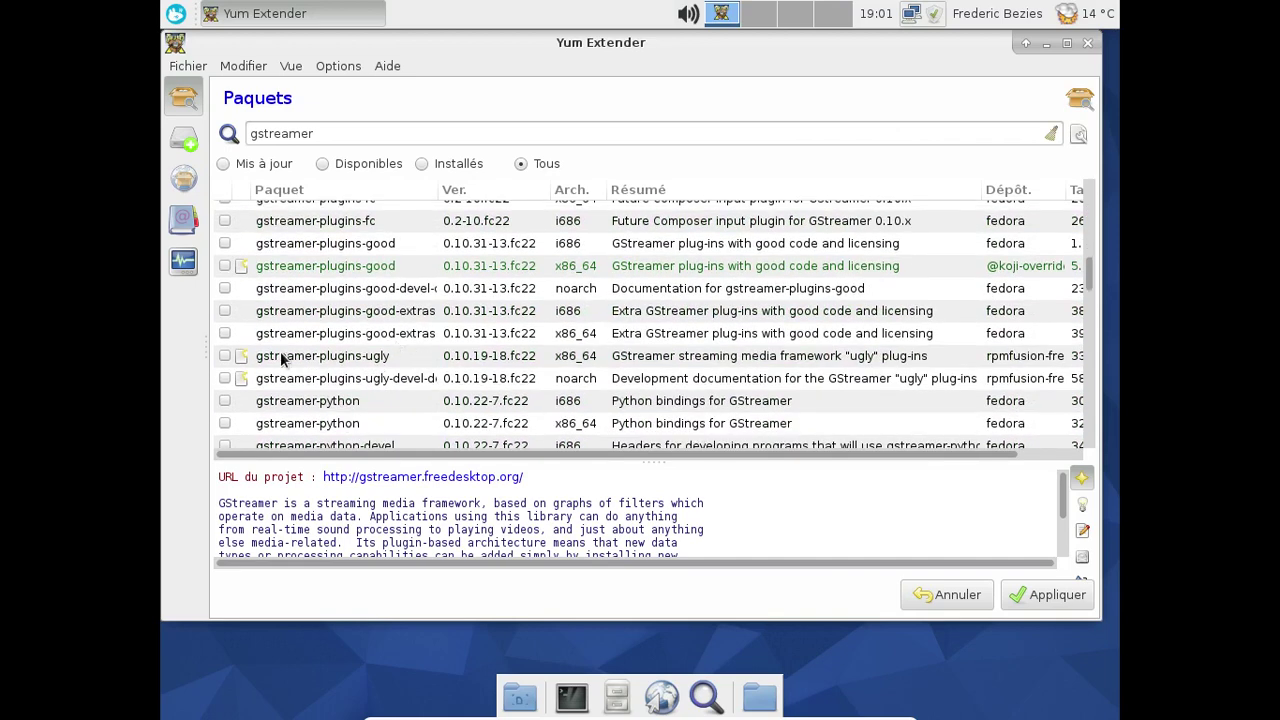
Tick gstreamer-plugins-ugly for installation and scroll through the remaining results.
click(225, 355)
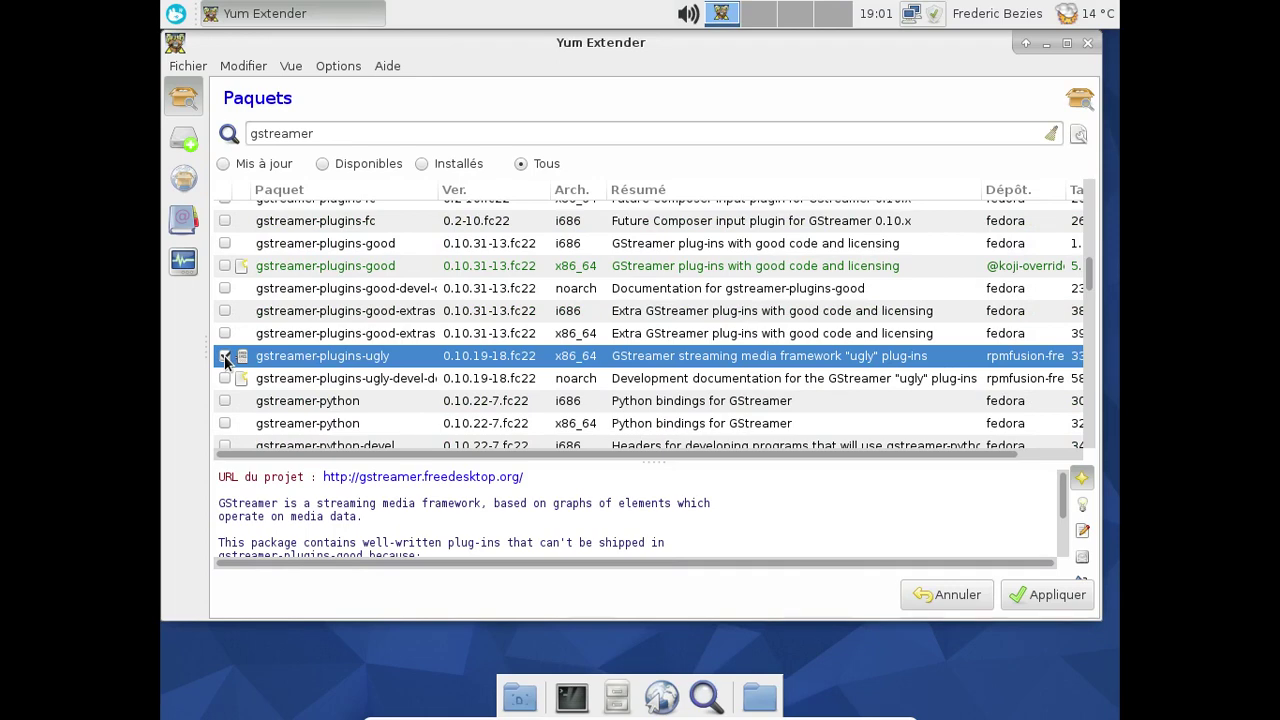
scroll(443, 335, up, 10)
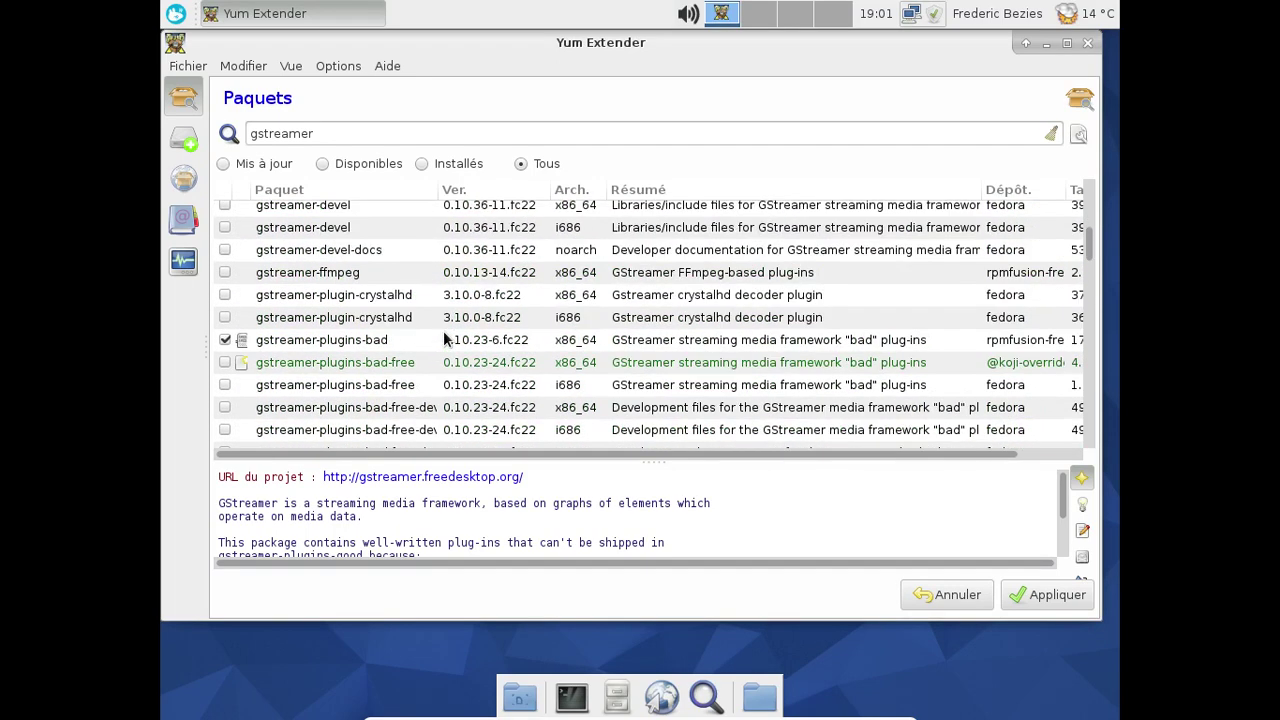
scroll(445, 338, down, 3)
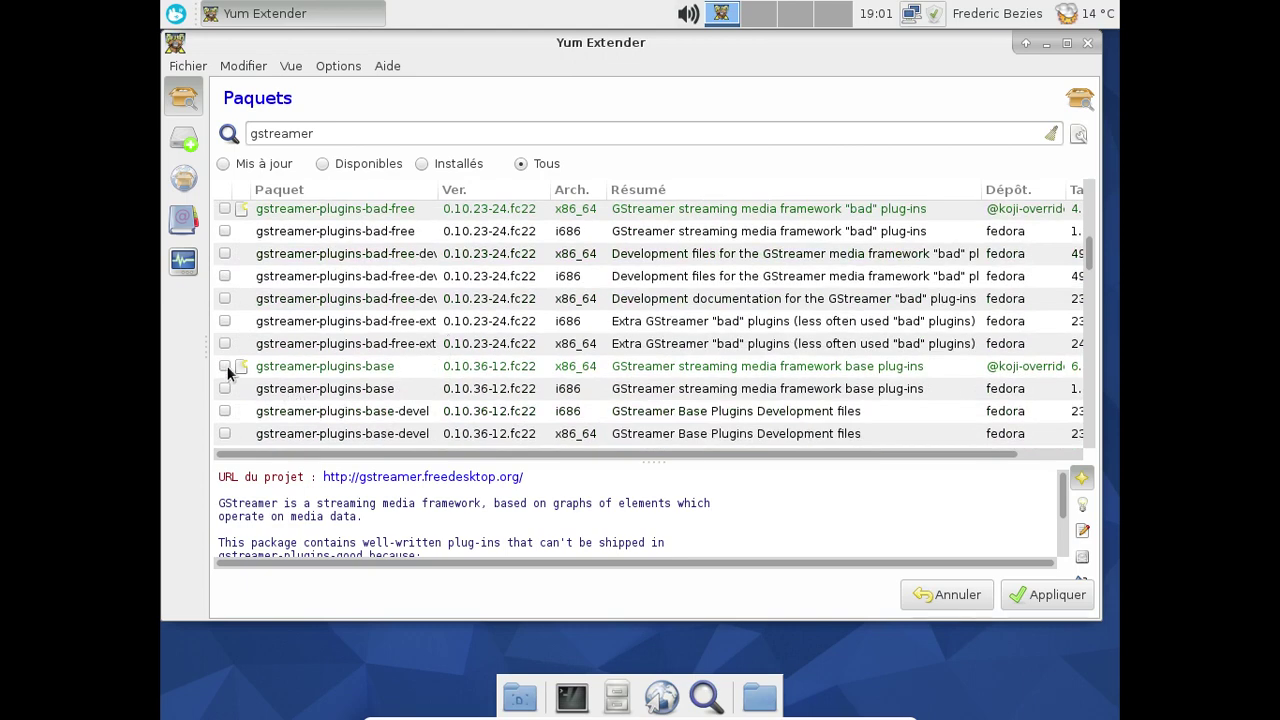
scroll(378, 354, down, 1)
scroll(378, 354, down, 10)
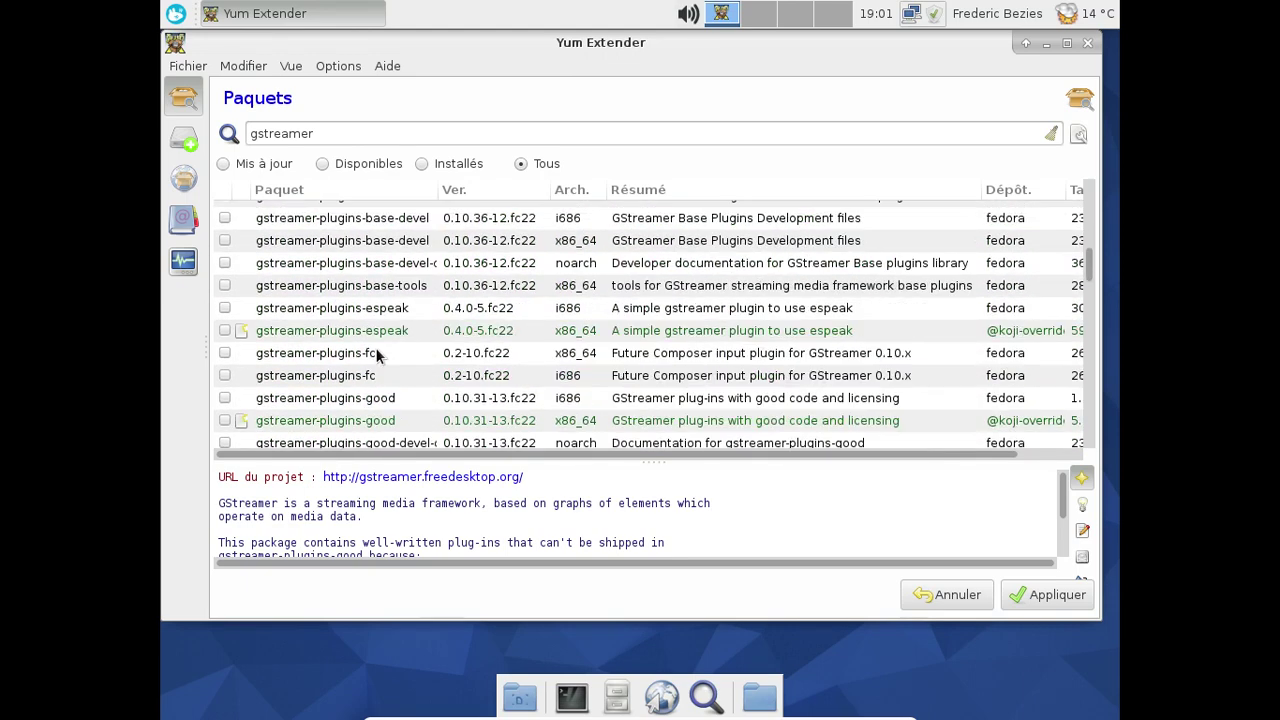
scroll(378, 354, down, 2)
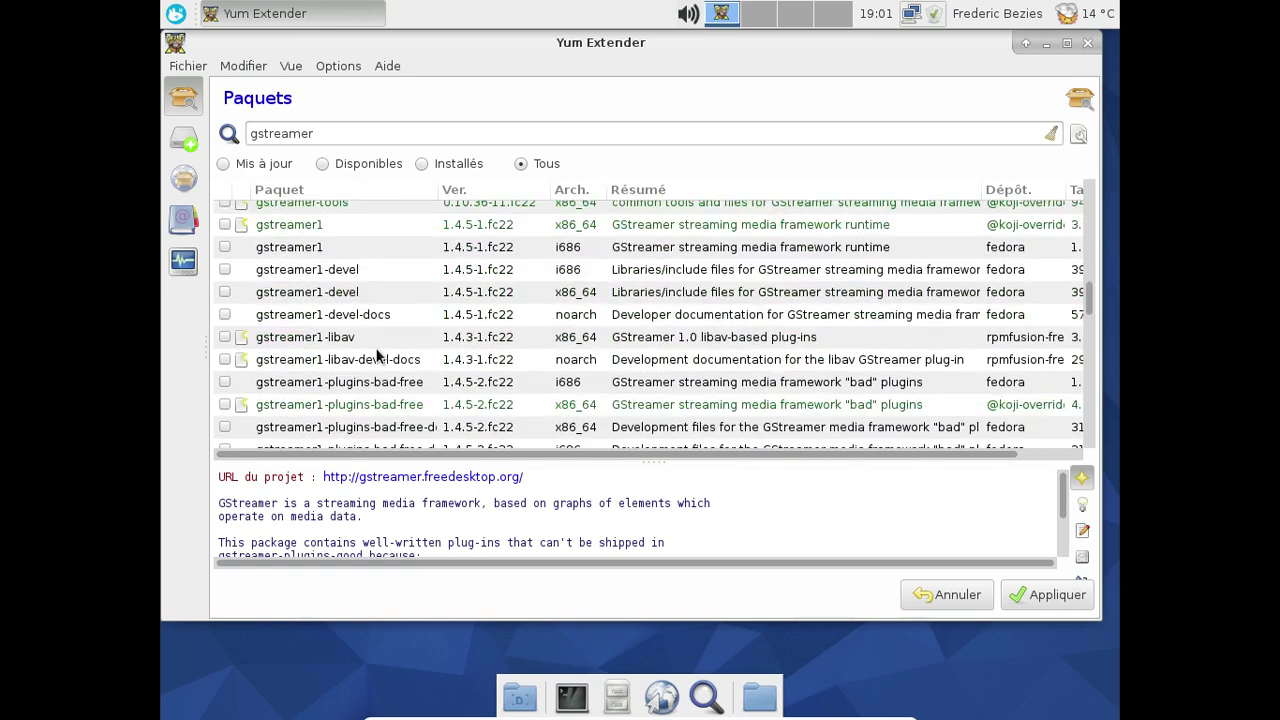
scroll(378, 354, up, 1)
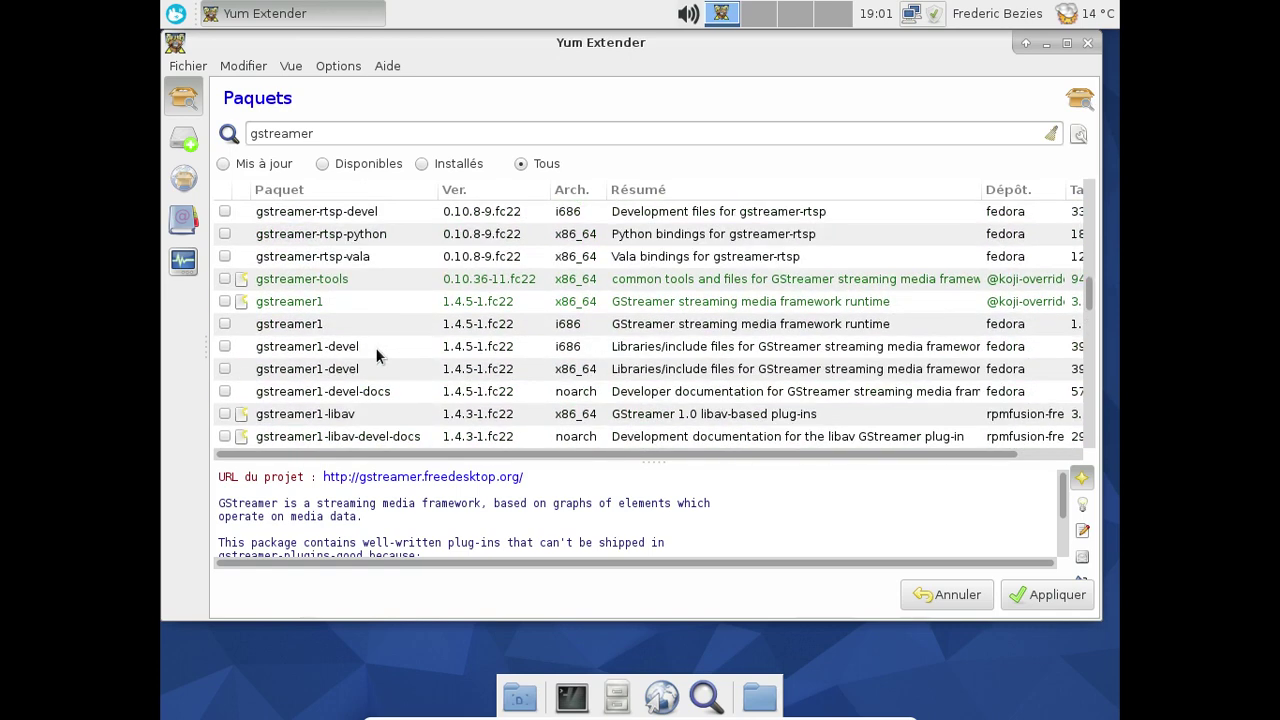
Check the gstreamer1 runtime details, then tick gstreamer1-plugins-ugly, leaving gstreamer1-plugins-good unmarked.
click(230, 308)
scroll(390, 322, down, 2)
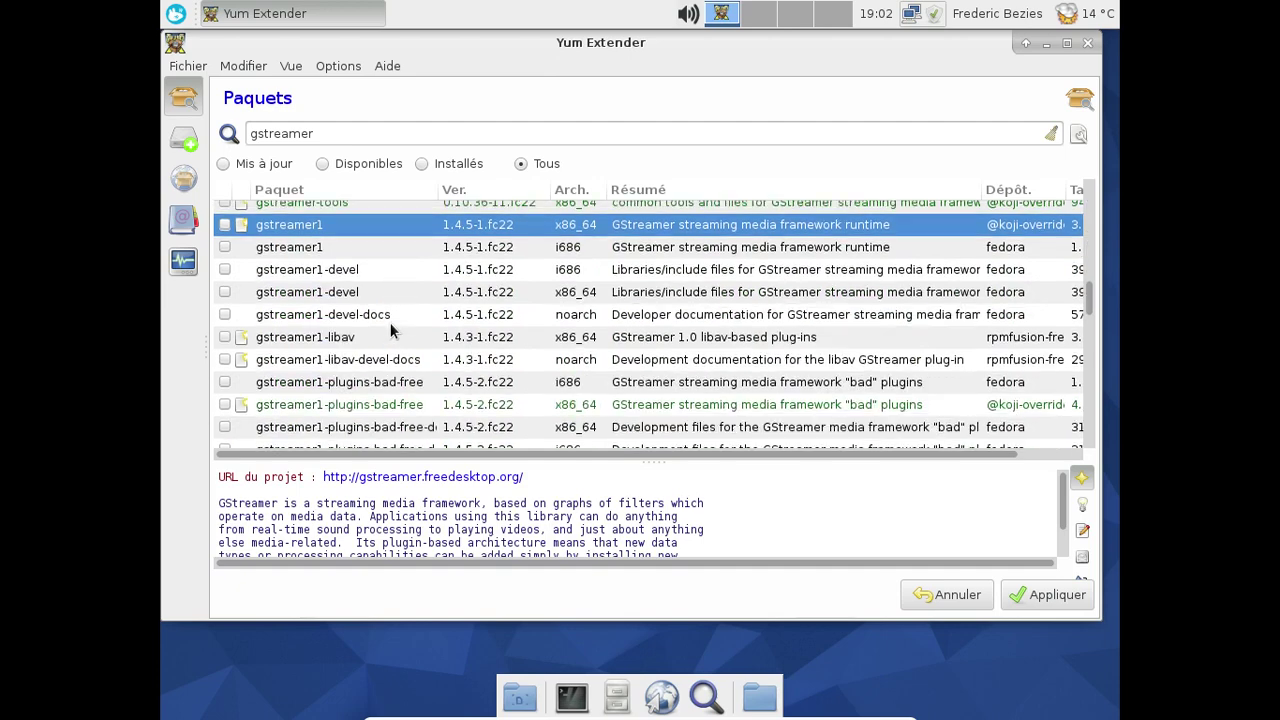
scroll(384, 337, down, 2)
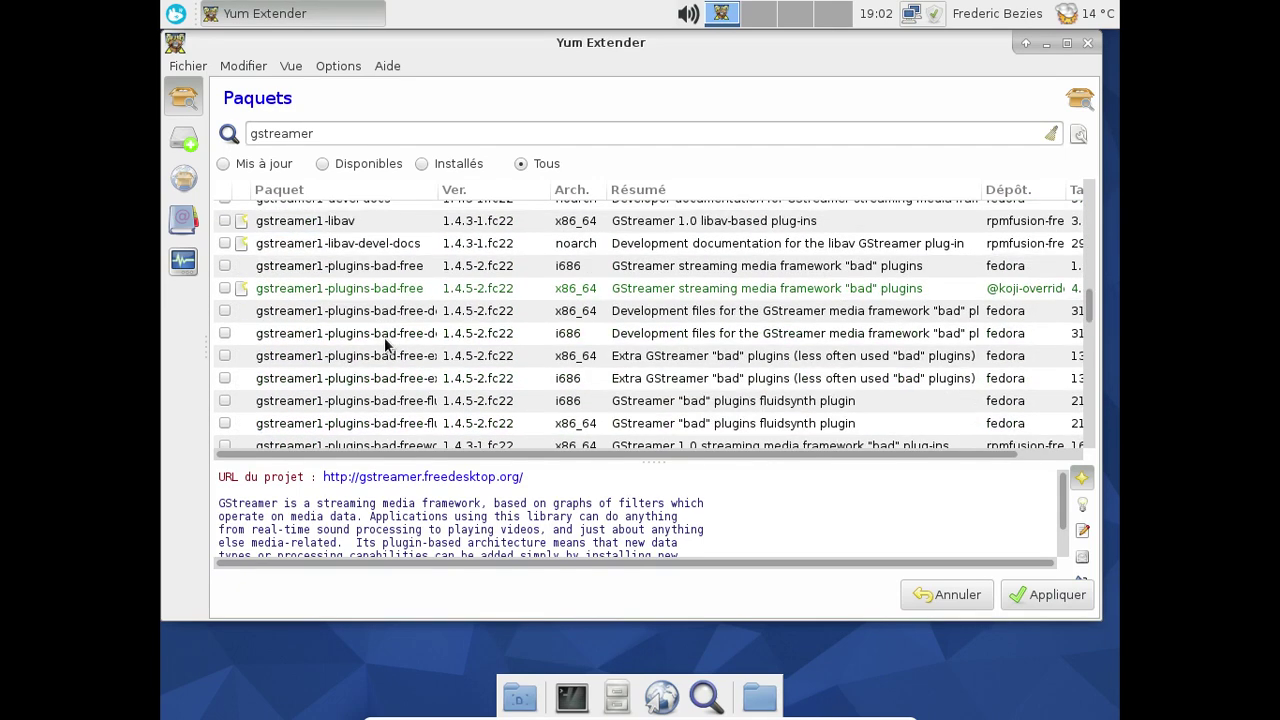
scroll(384, 337, up, 1)
scroll(384, 337, down, 2)
scroll(384, 337, down, 8)
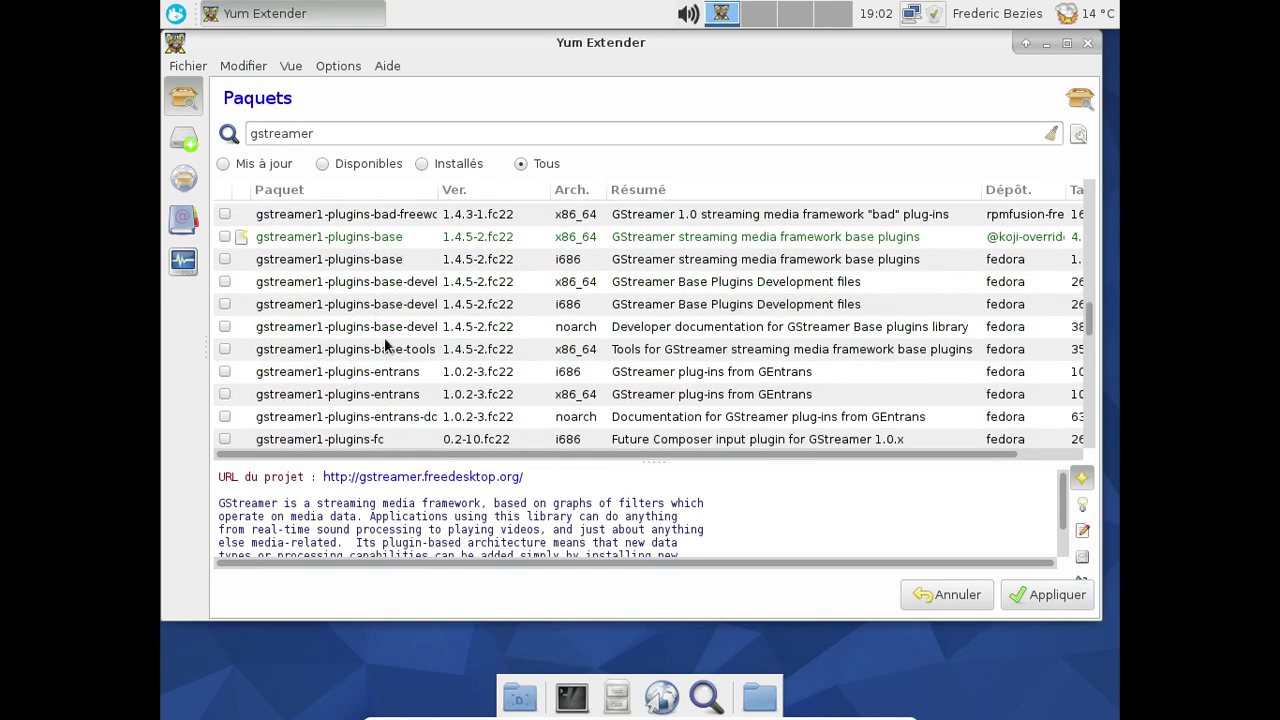
scroll(388, 345, down, 3)
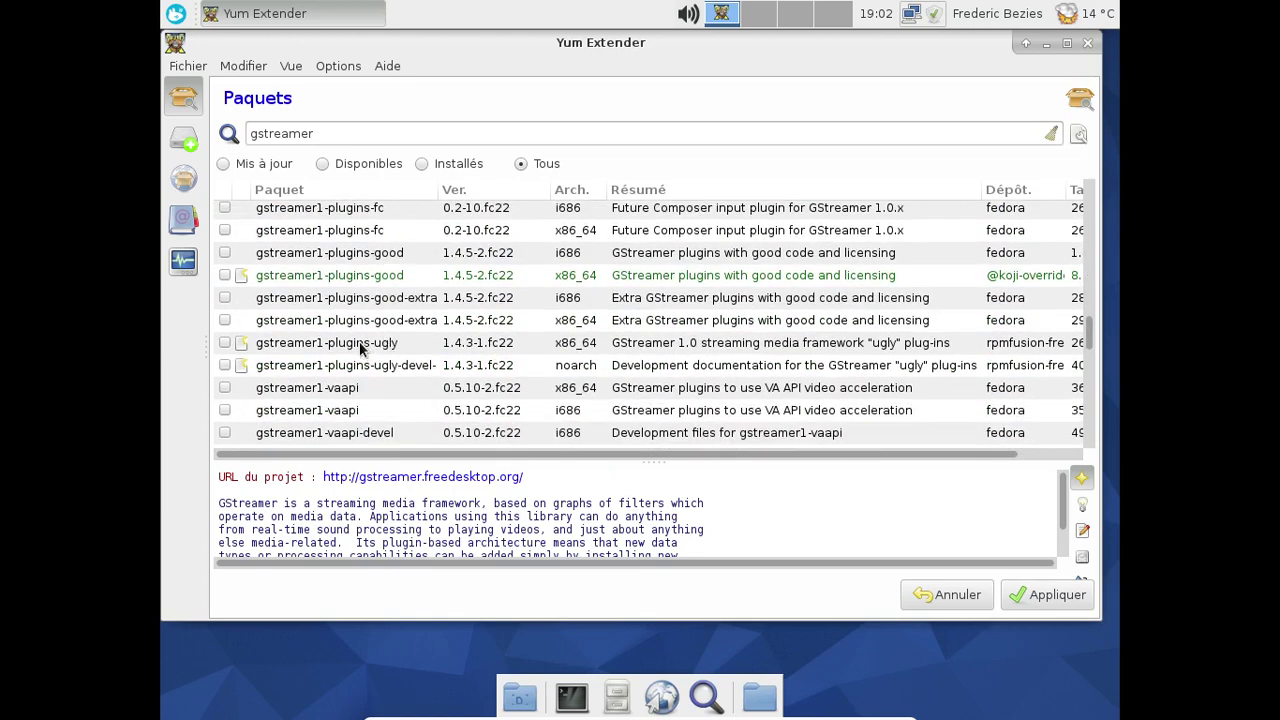
click(225, 342)
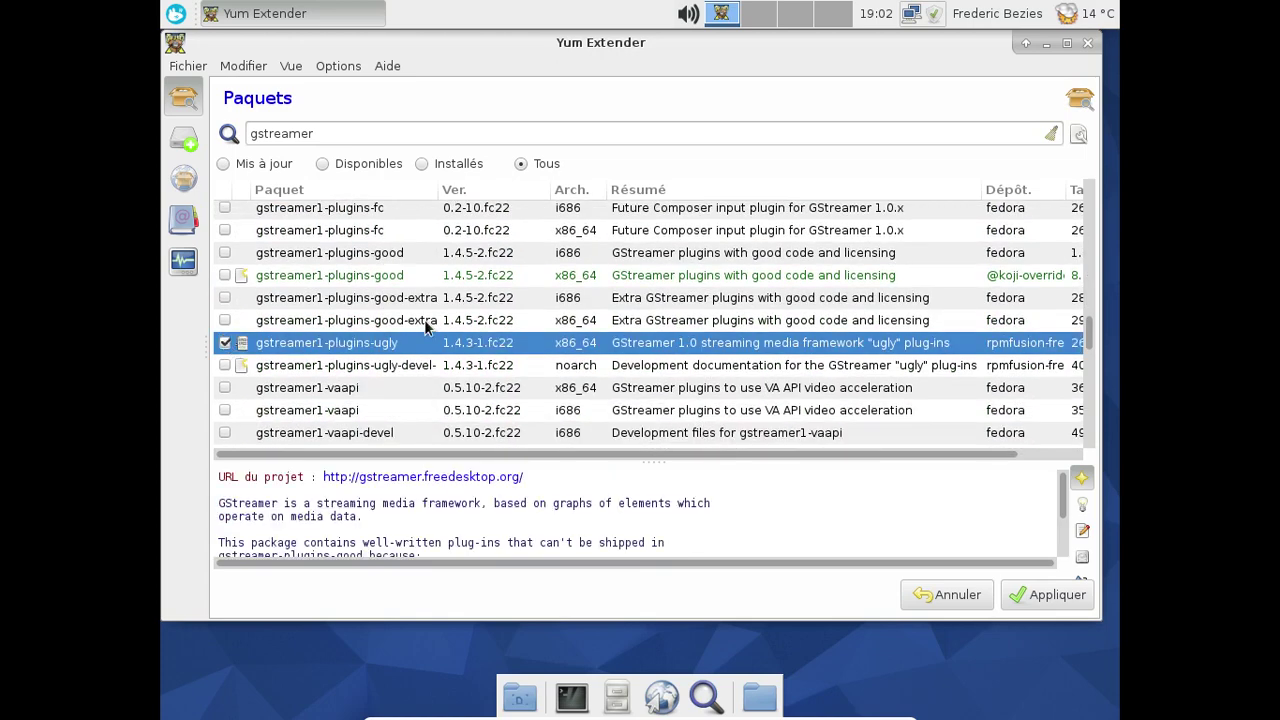
click(240, 280)
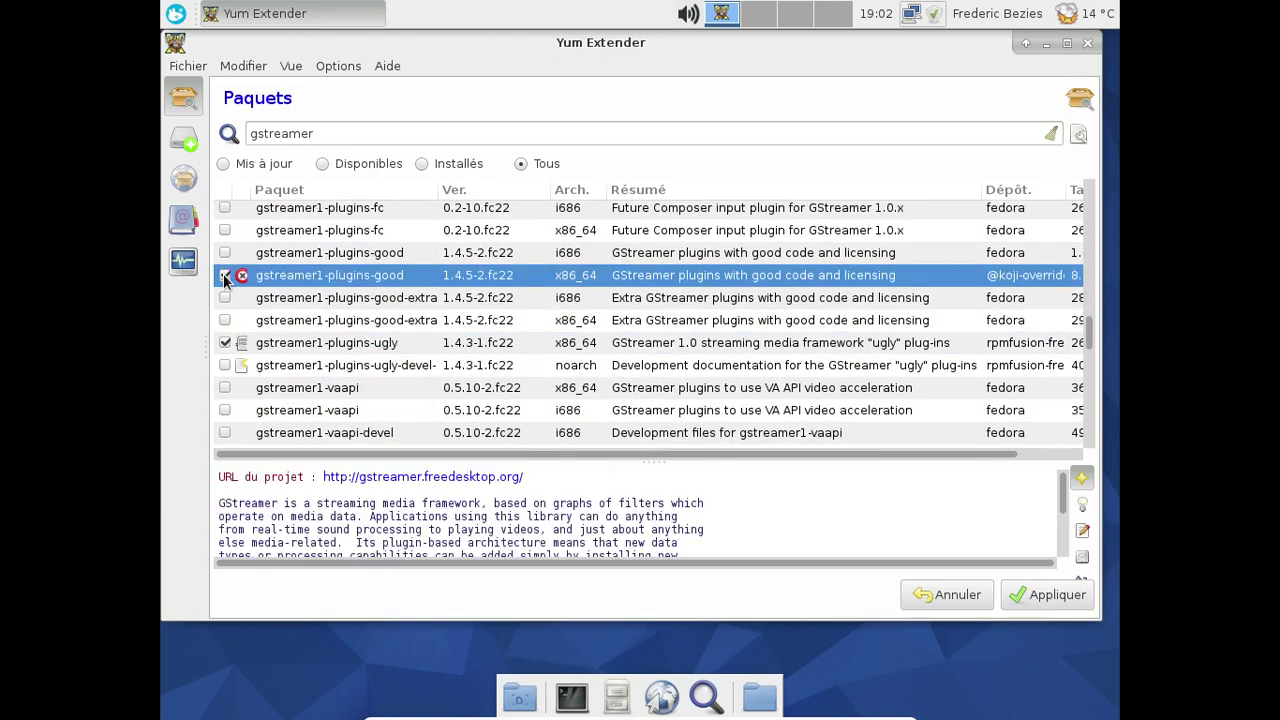
Apply the pending installs, confirm the package list, and accept the RPM Fusion GPG key import.
click(1068, 598)
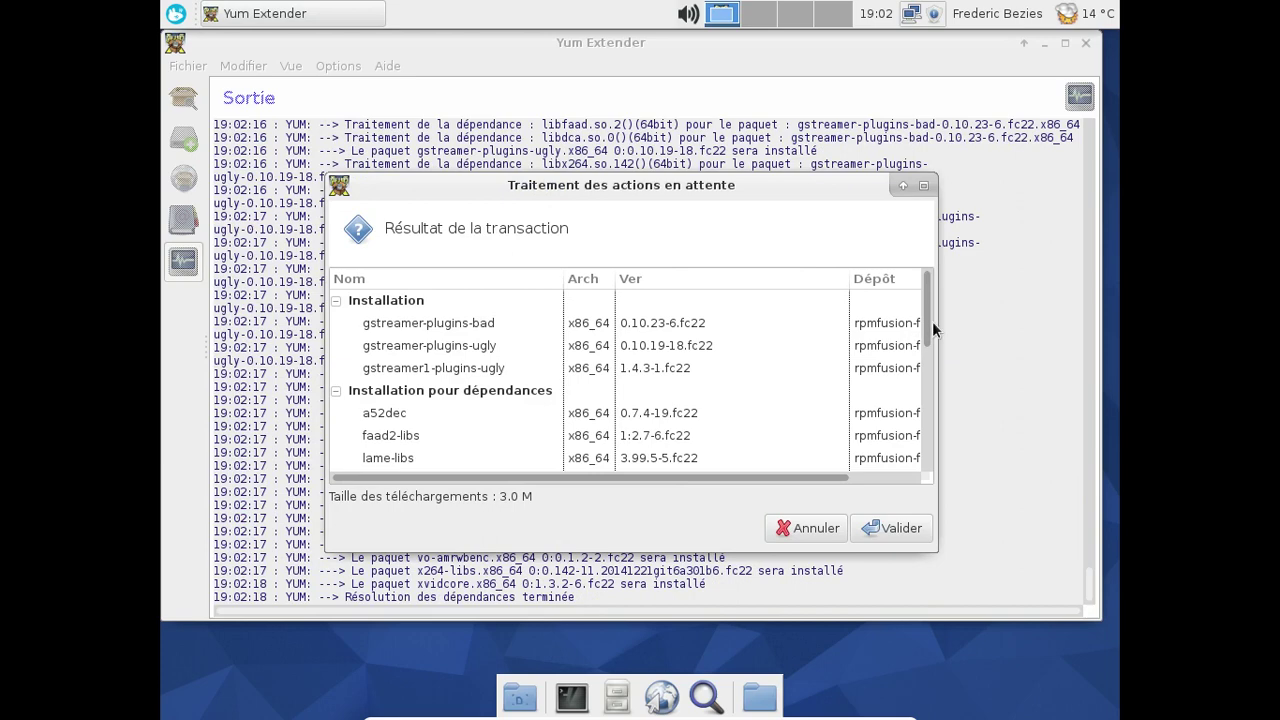
drag(928, 330, 916, 471)
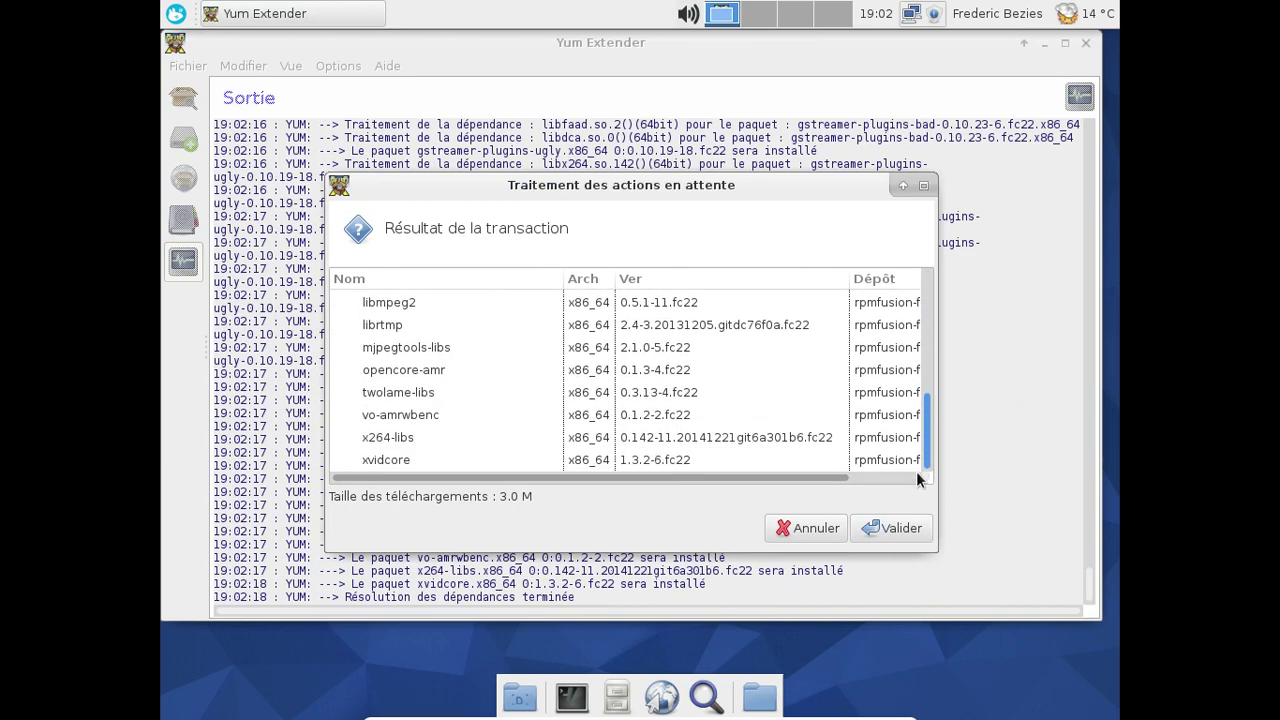
click(893, 527)
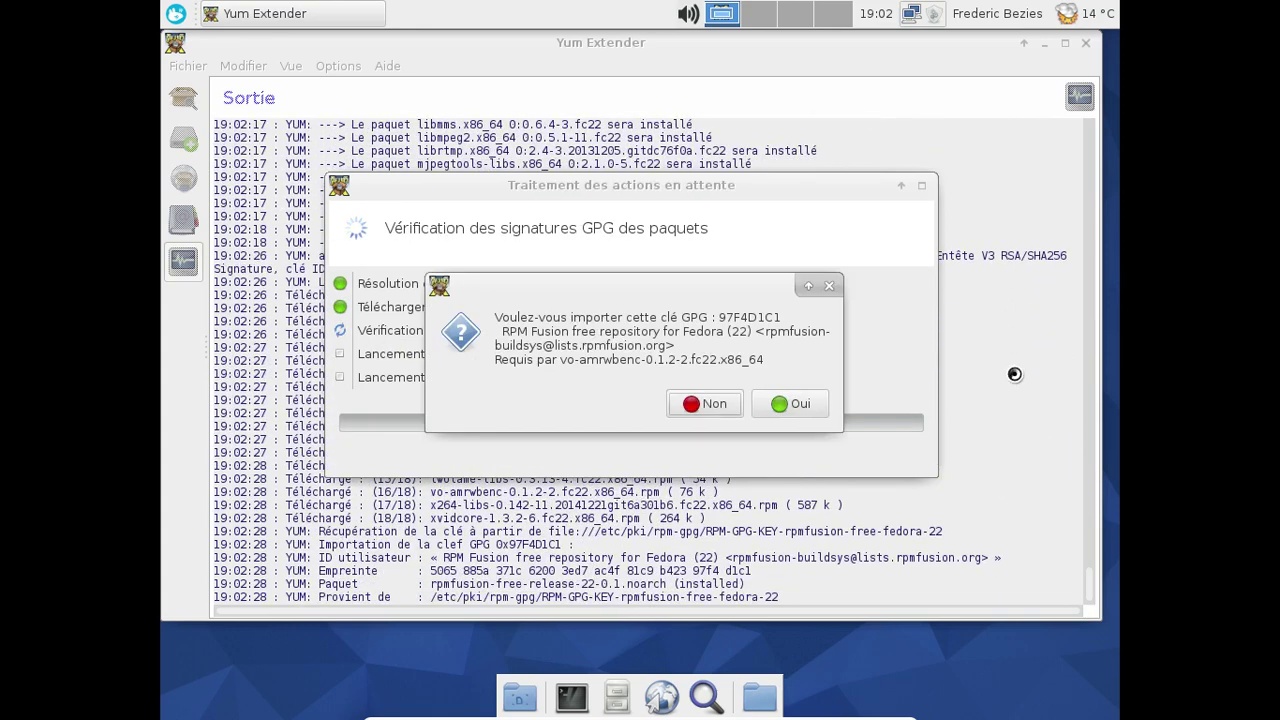
click(800, 403)
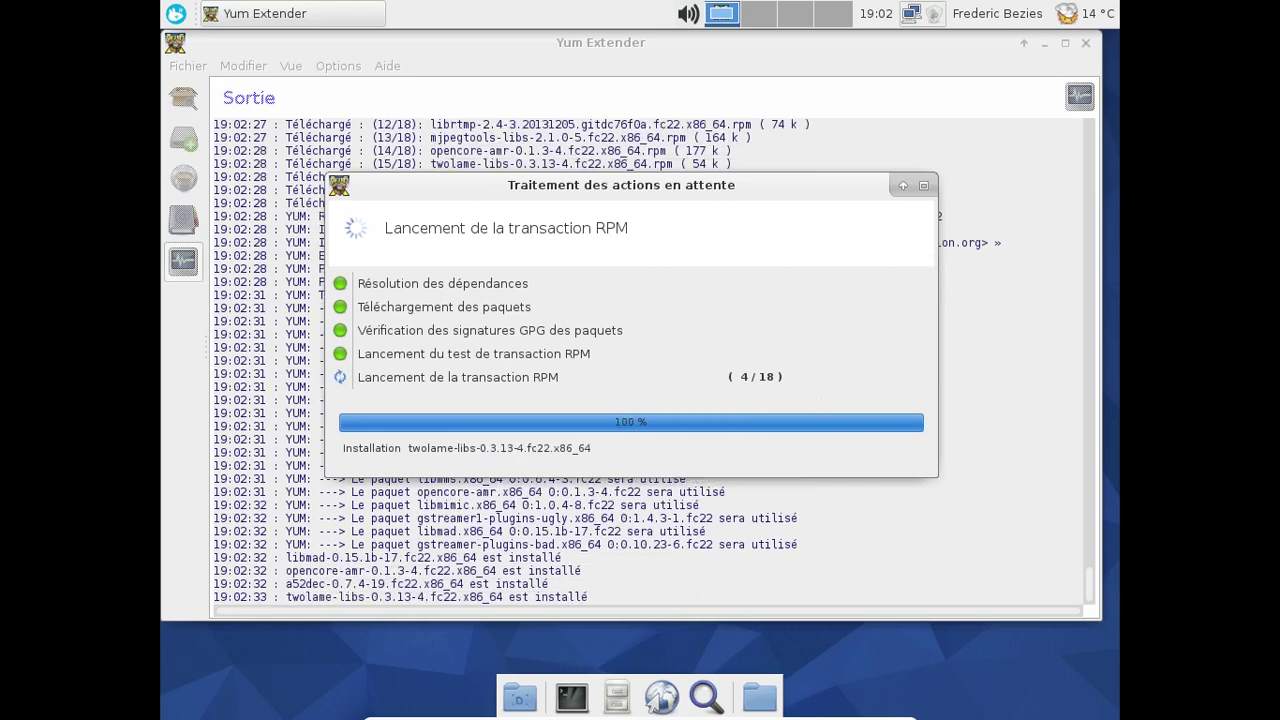
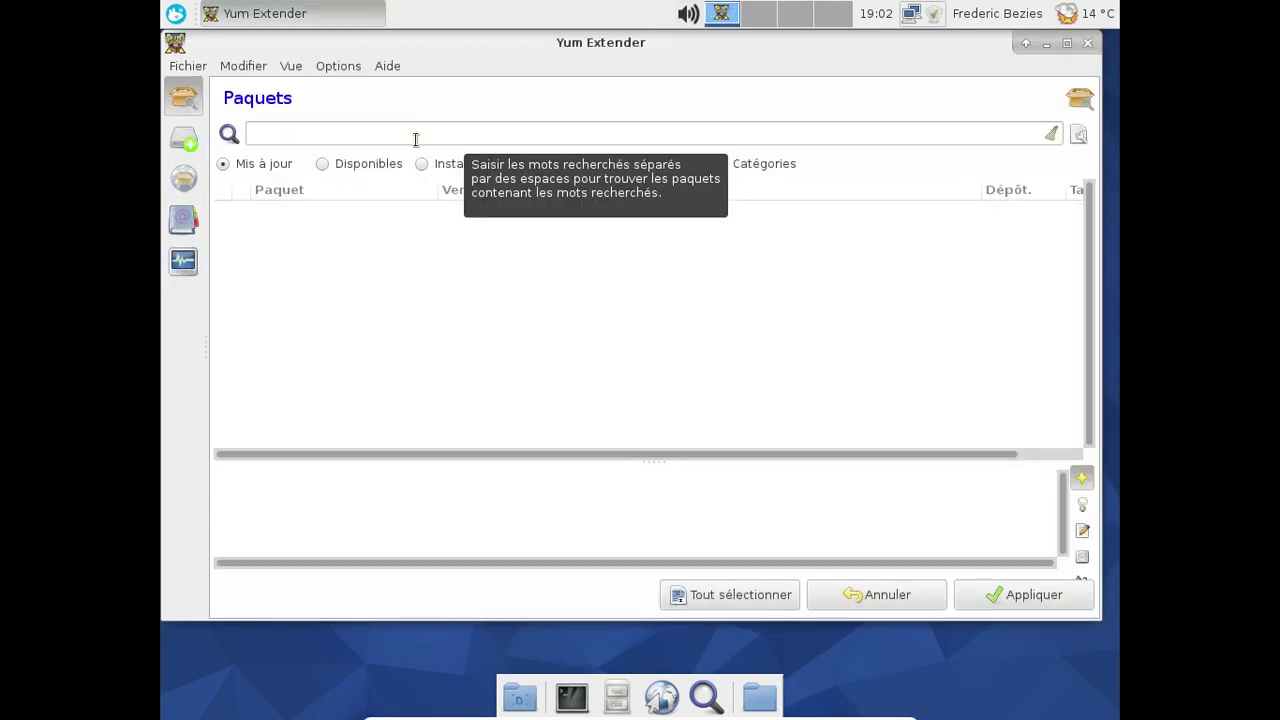
Search Yum Extender for 'vlc' to list the matching packages, then close the package manager.
click(420, 139)
text(vlc)
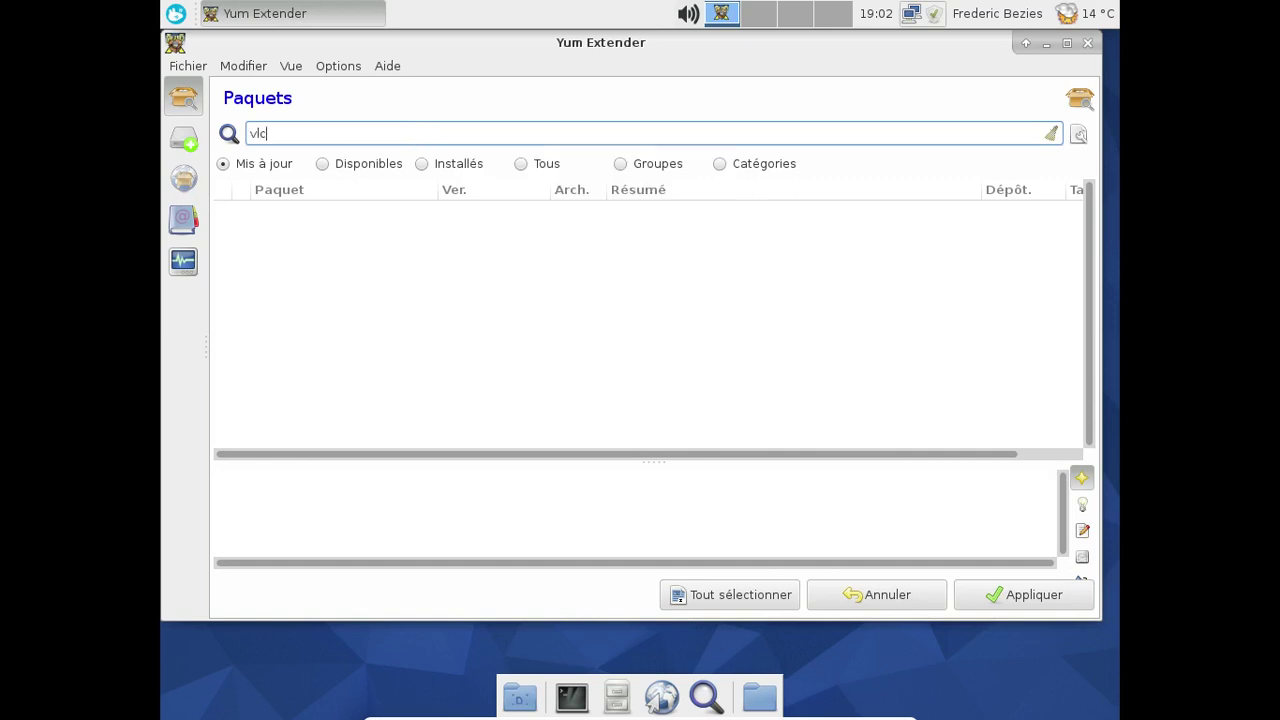
key(Return)
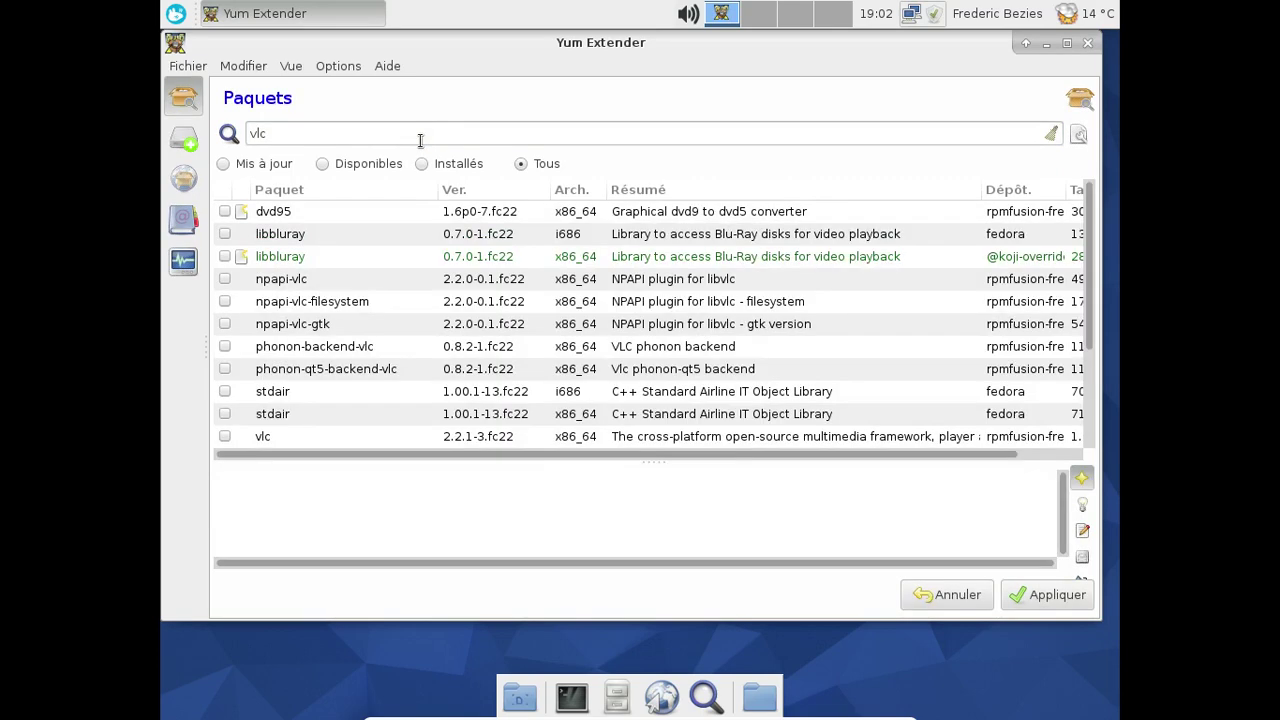
click(1088, 44)
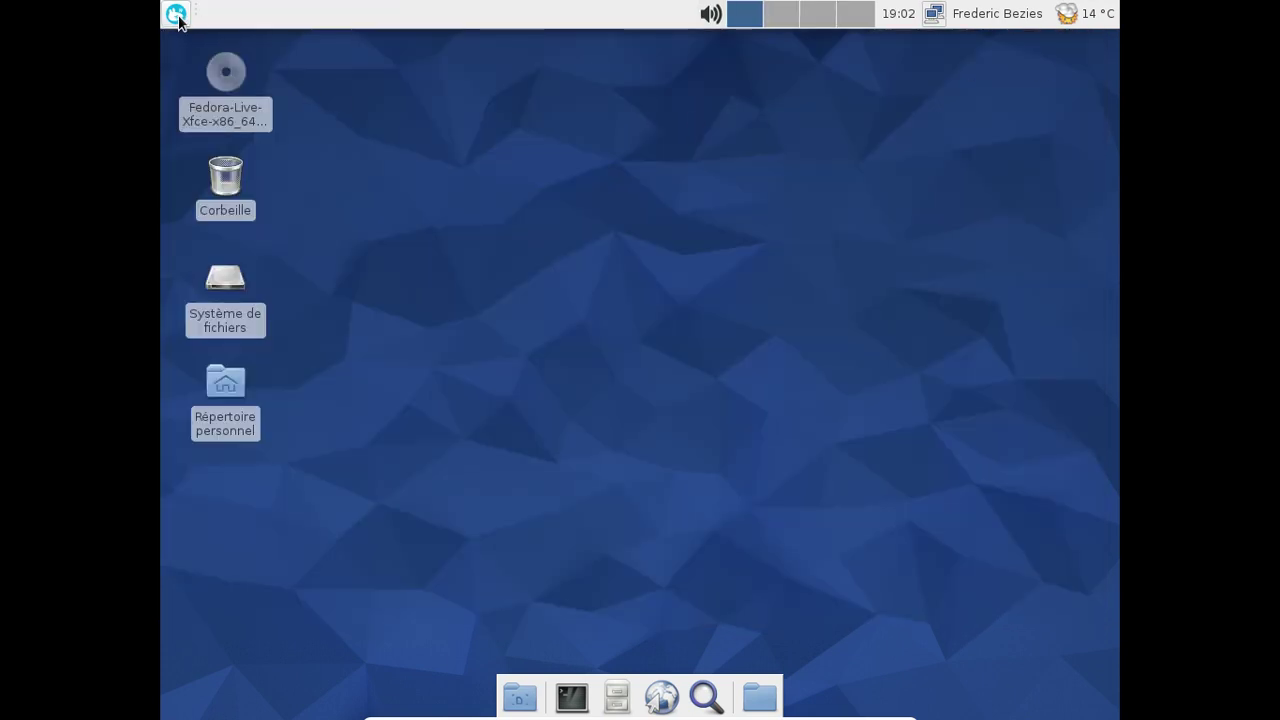
Launch Firefox from the Internet category of the applications menu.
click(176, 15)
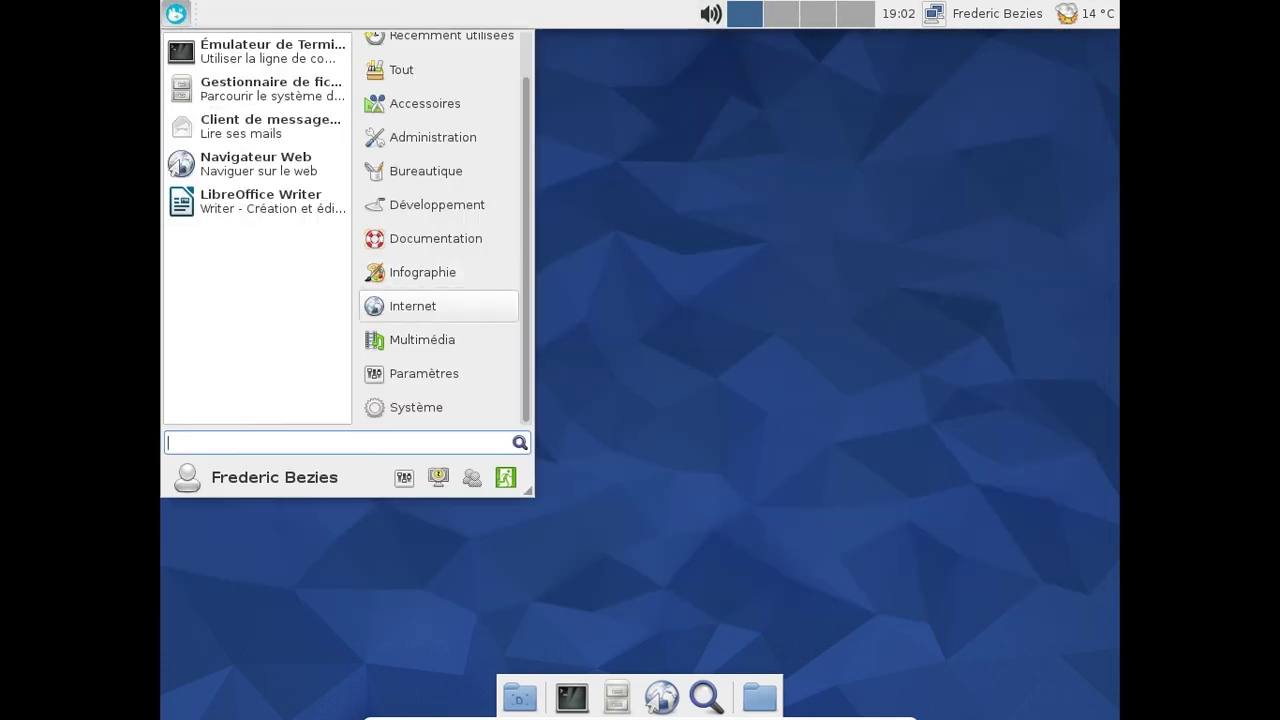
click(453, 308)
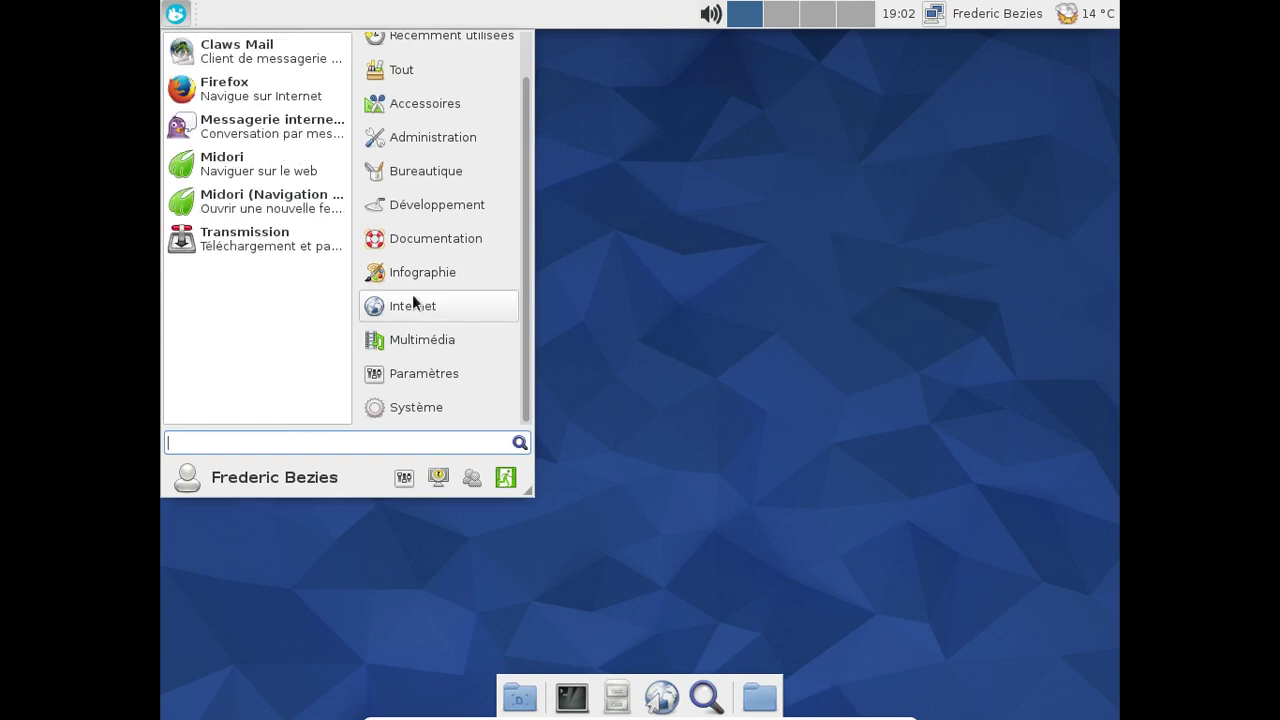
click(286, 92)
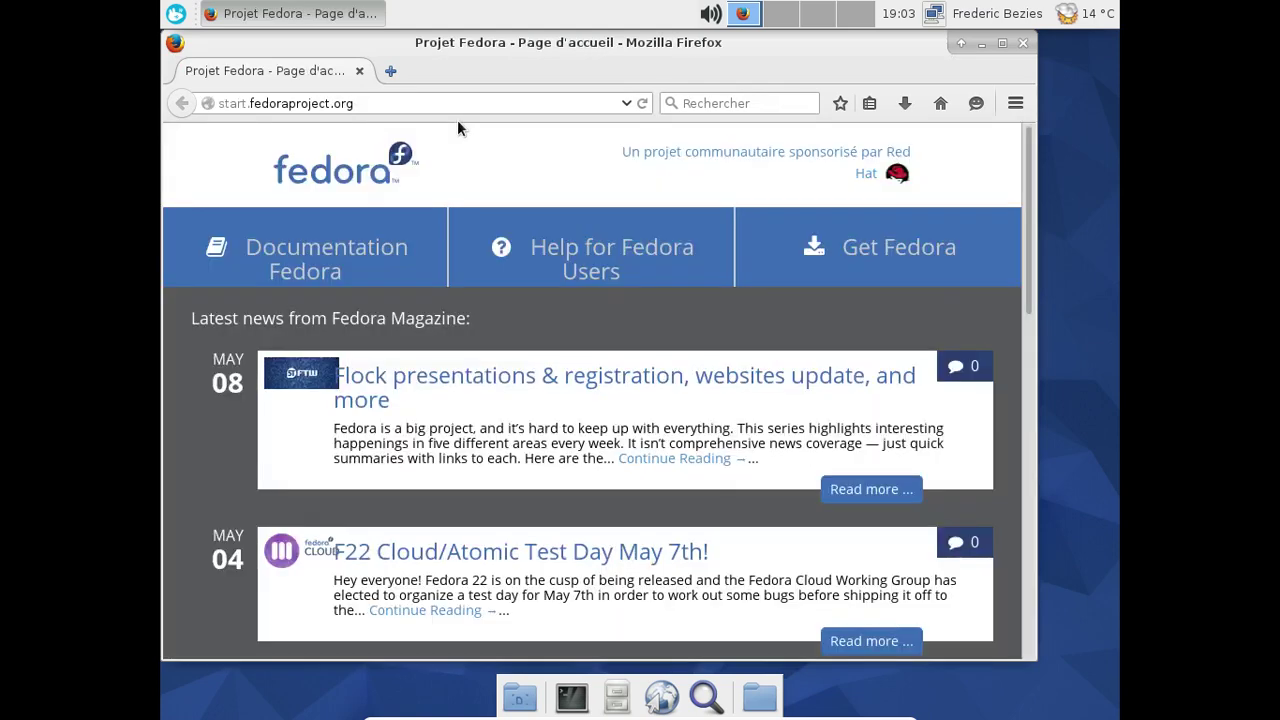
Load inlimbo1.bandcamp.com in the browser.
click(398, 104)
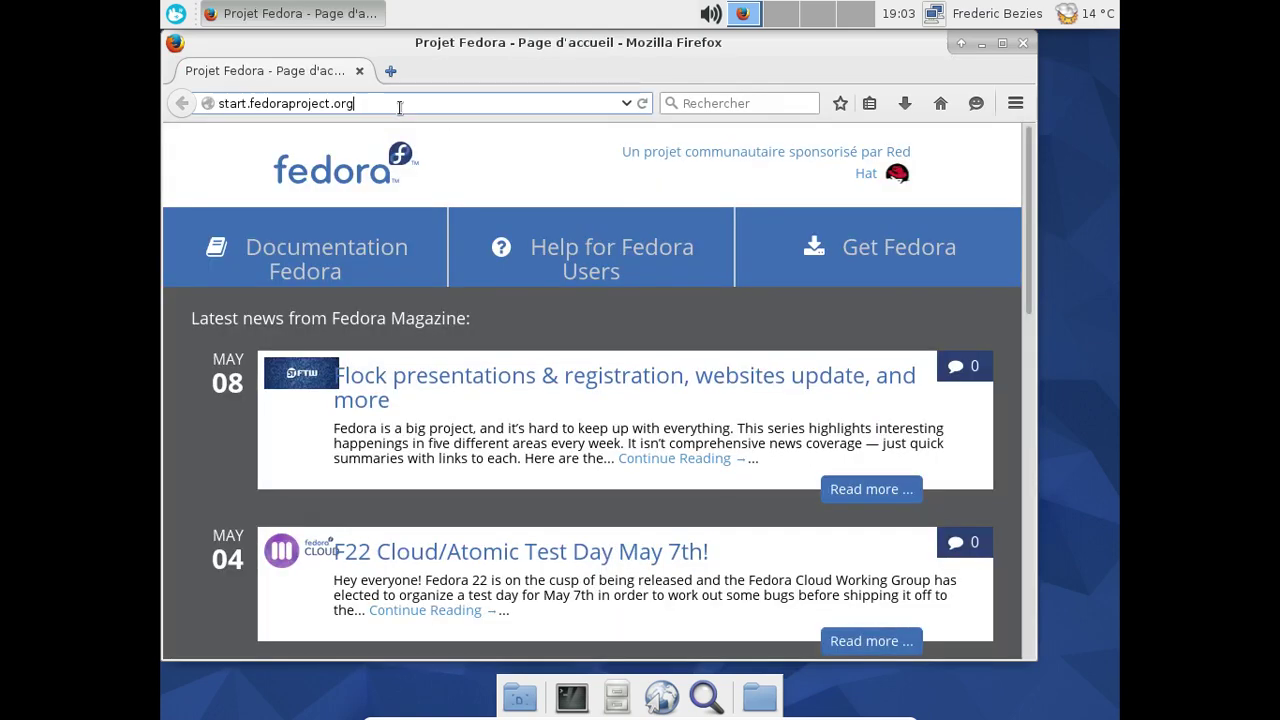
key(ctrl+a)
text(in)
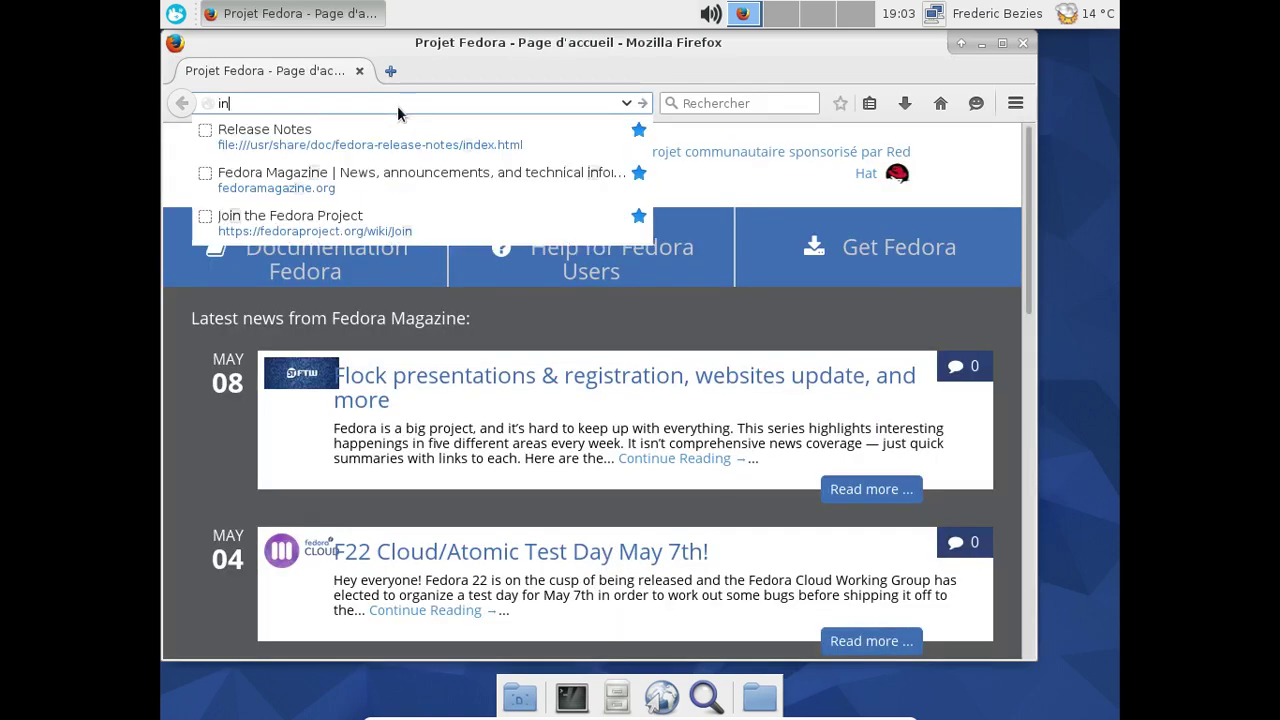
text(limbo)
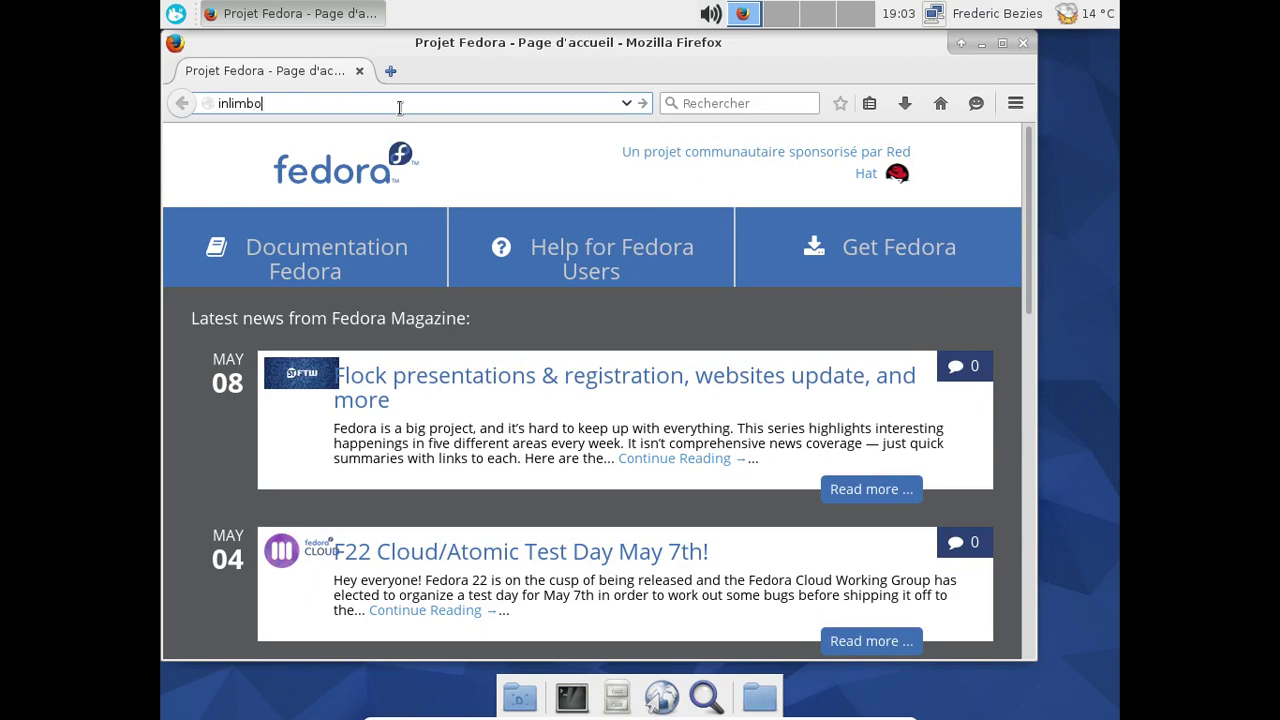
text(1.ba)
key(BackSpace)
key(BackSpace)
key(BackSpace)
text(.bandcamp.com)
key(Return)
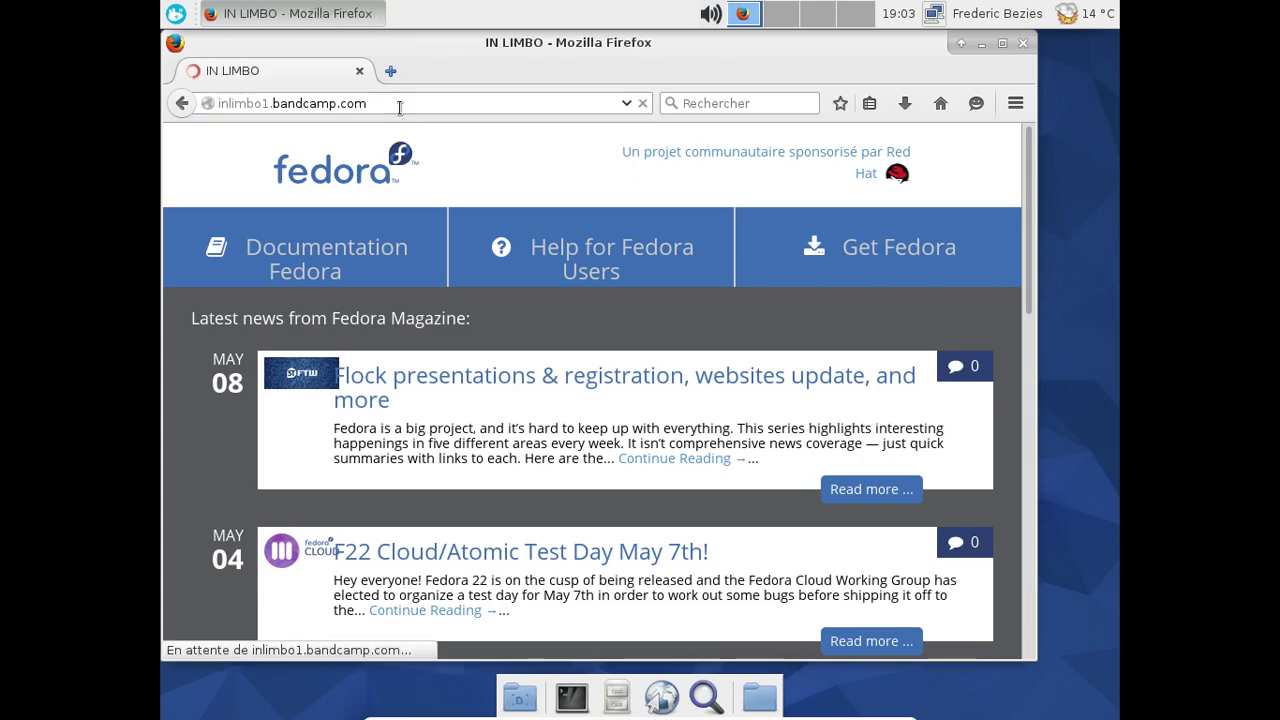
Play track 4 'Interstices III' from the Interstices album, skip ahead, and pause it at 01:07.
scroll(1017, 362, down, 3)
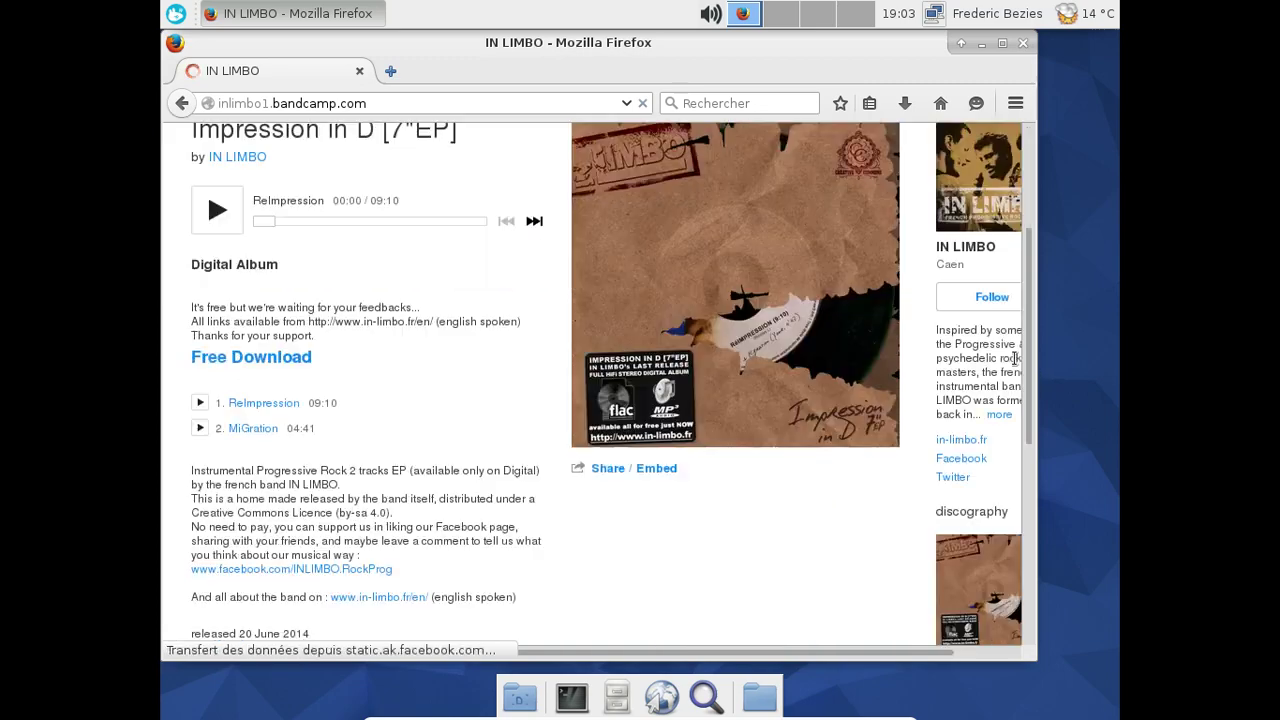
scroll(1015, 358, down, 3)
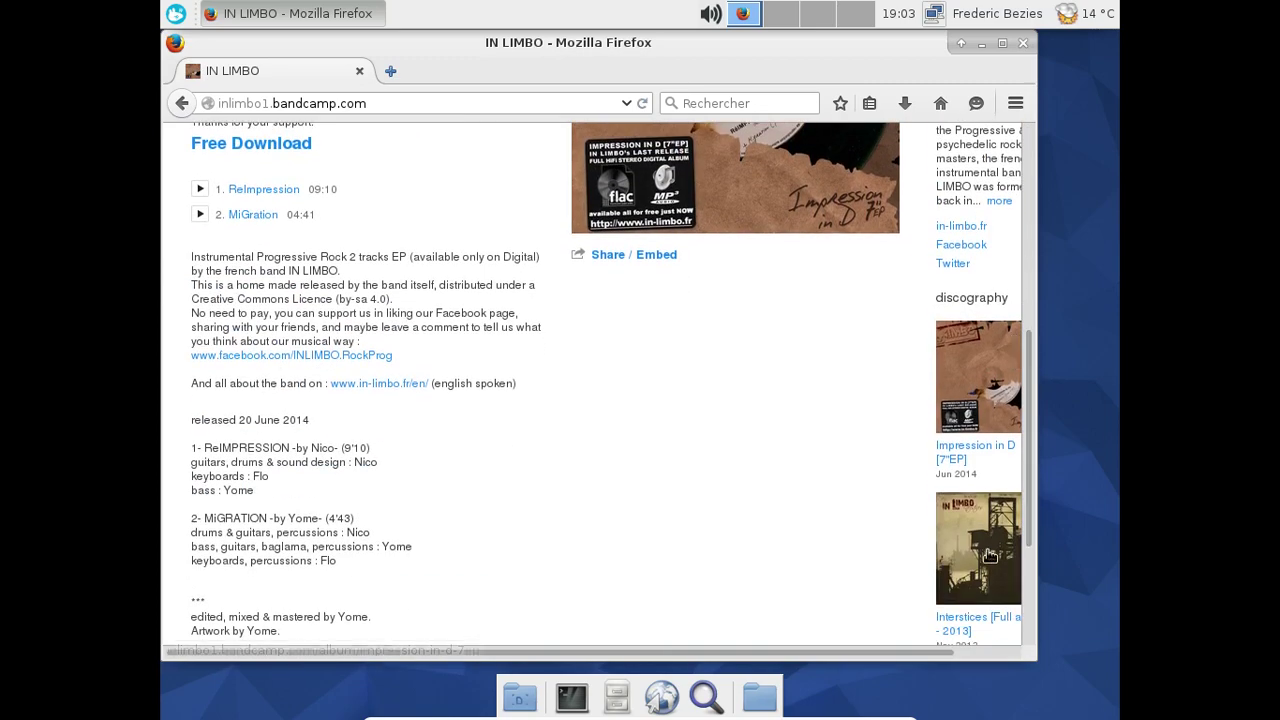
click(990, 556)
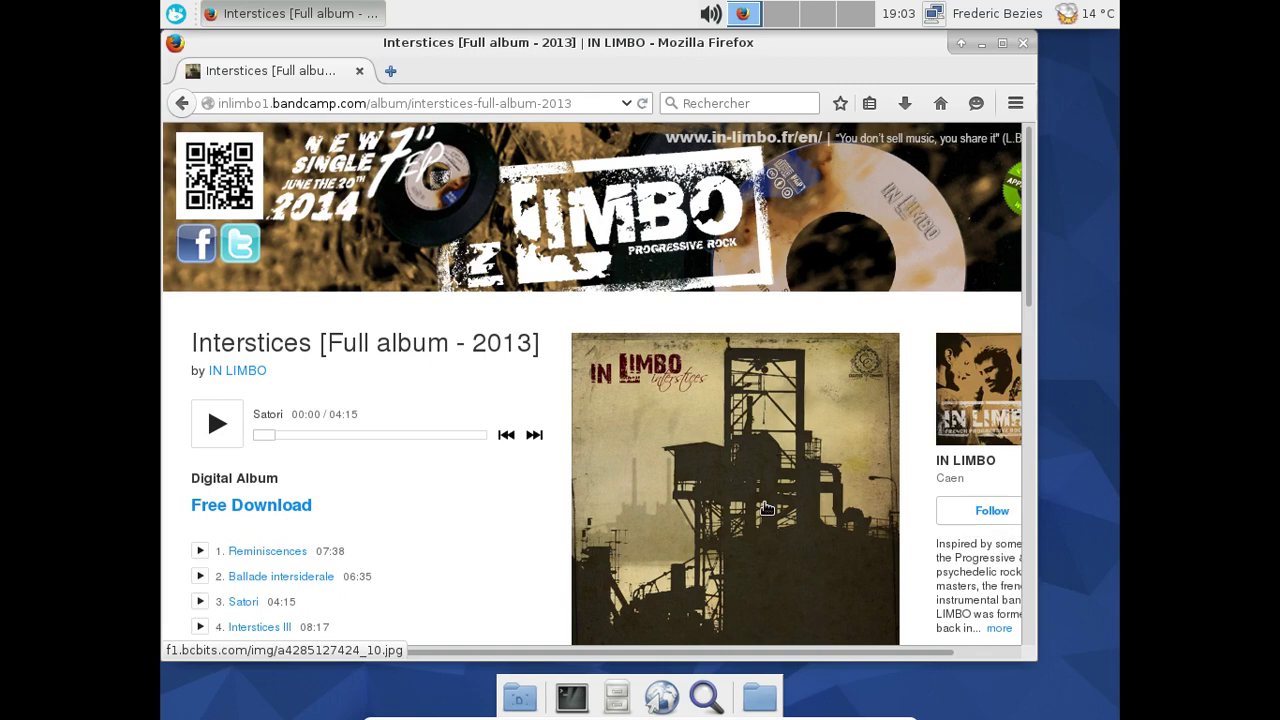
scroll(395, 462, down, 2)
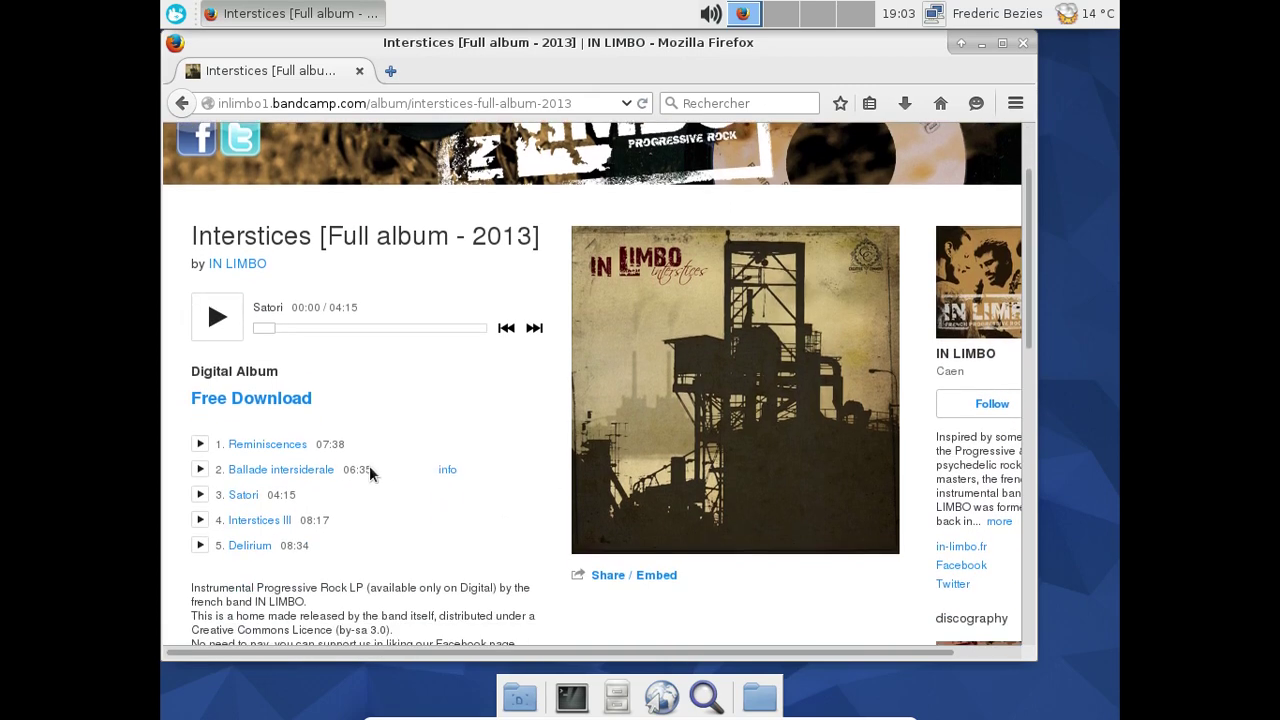
click(200, 521)
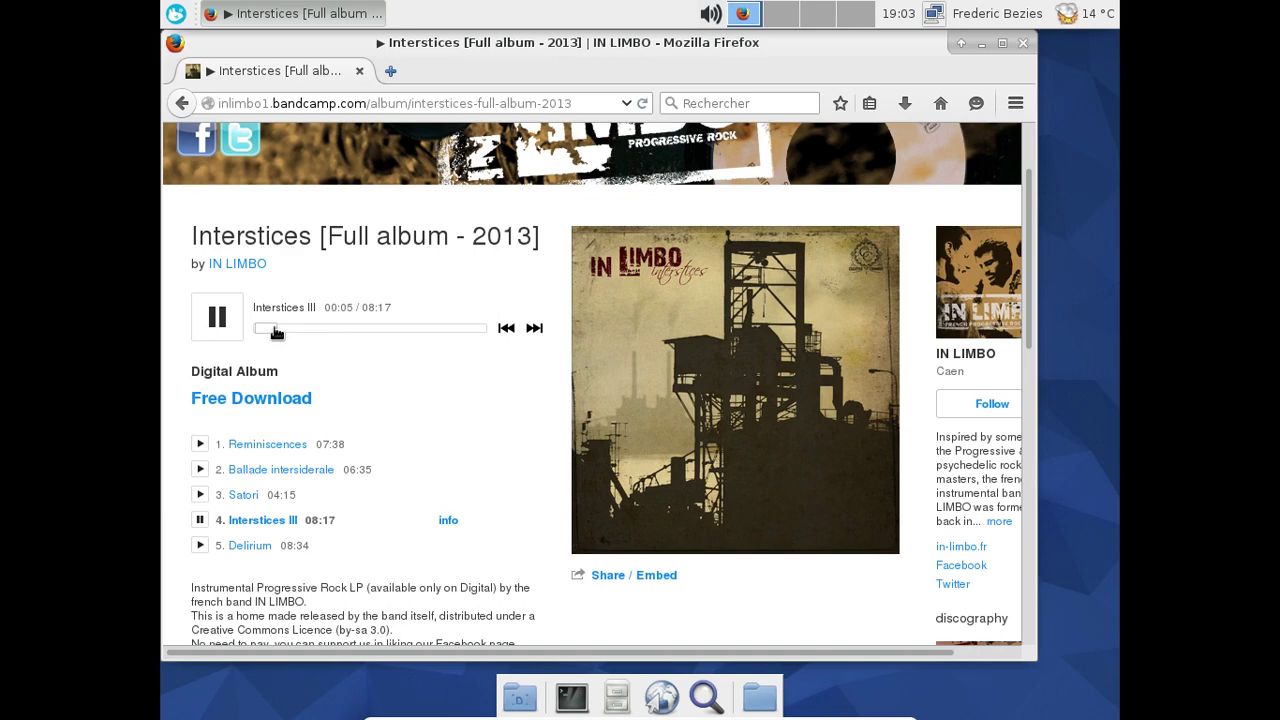
drag(277, 332, 301, 333)
click(240, 322)
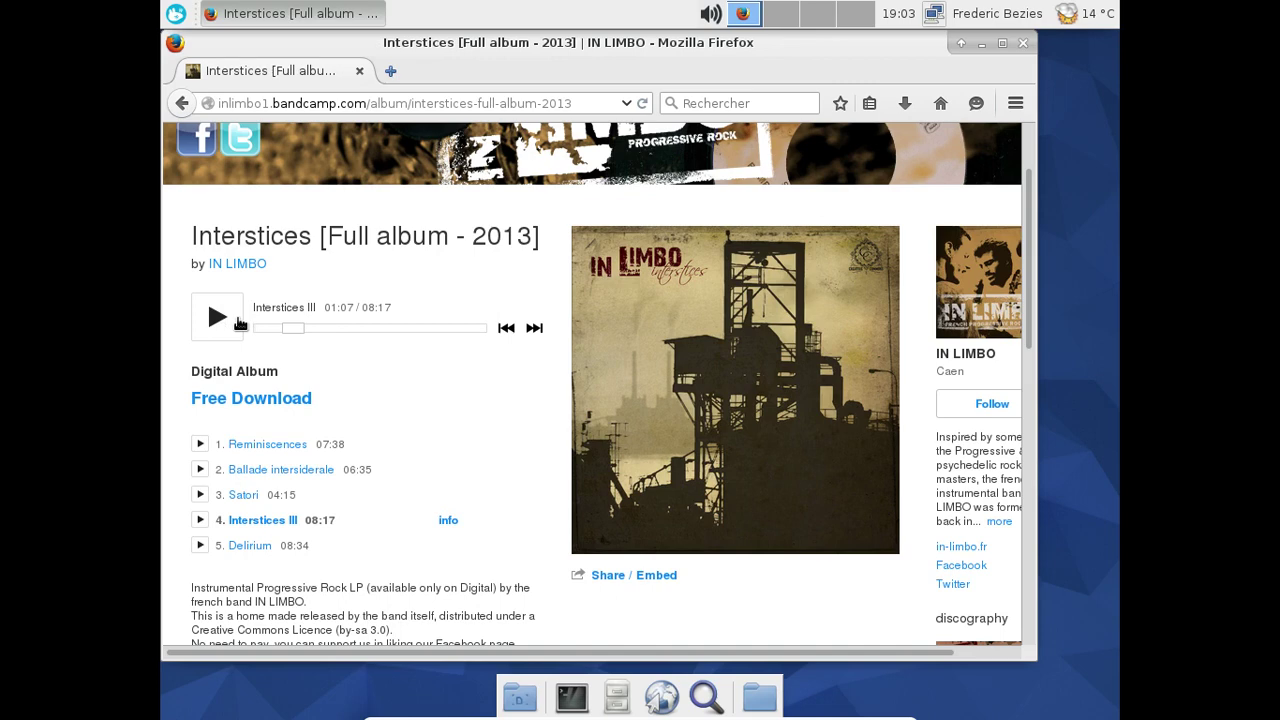
click(390, 71)
Load fr.youtube.com in the new tab, dismissing the new-tab information panel.
text(fr.yho)
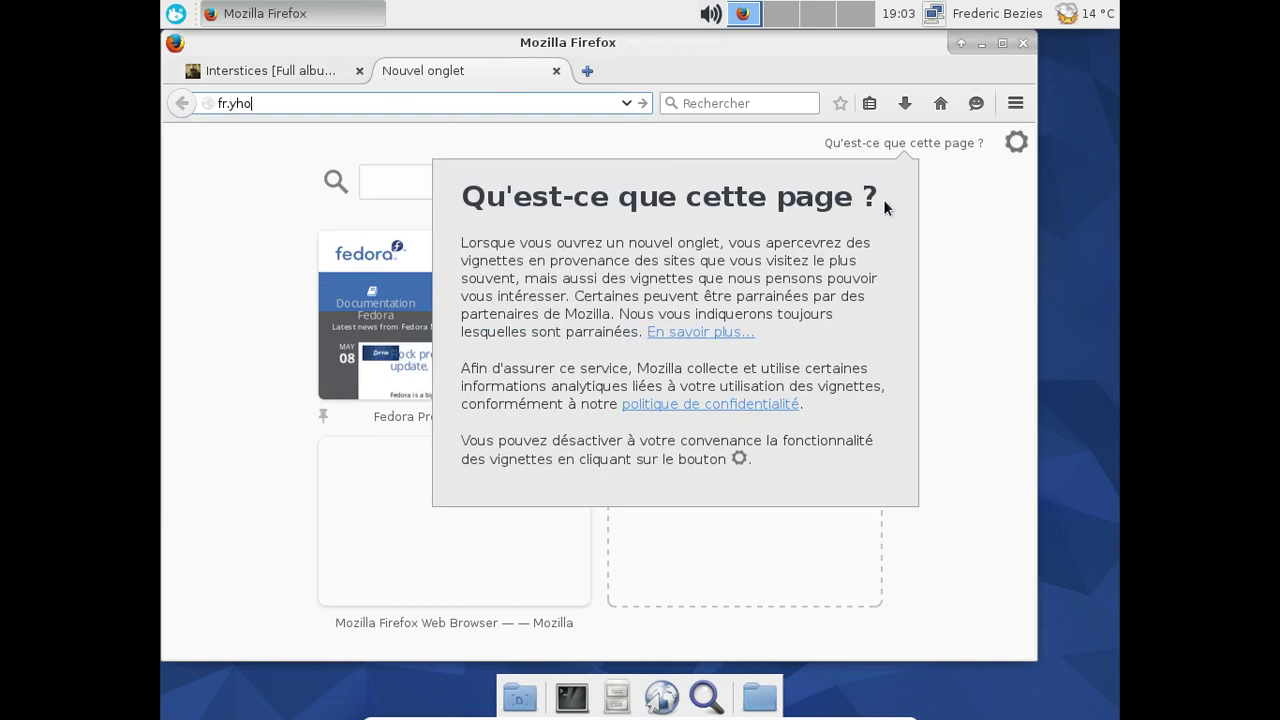
click(973, 186)
click(393, 103)
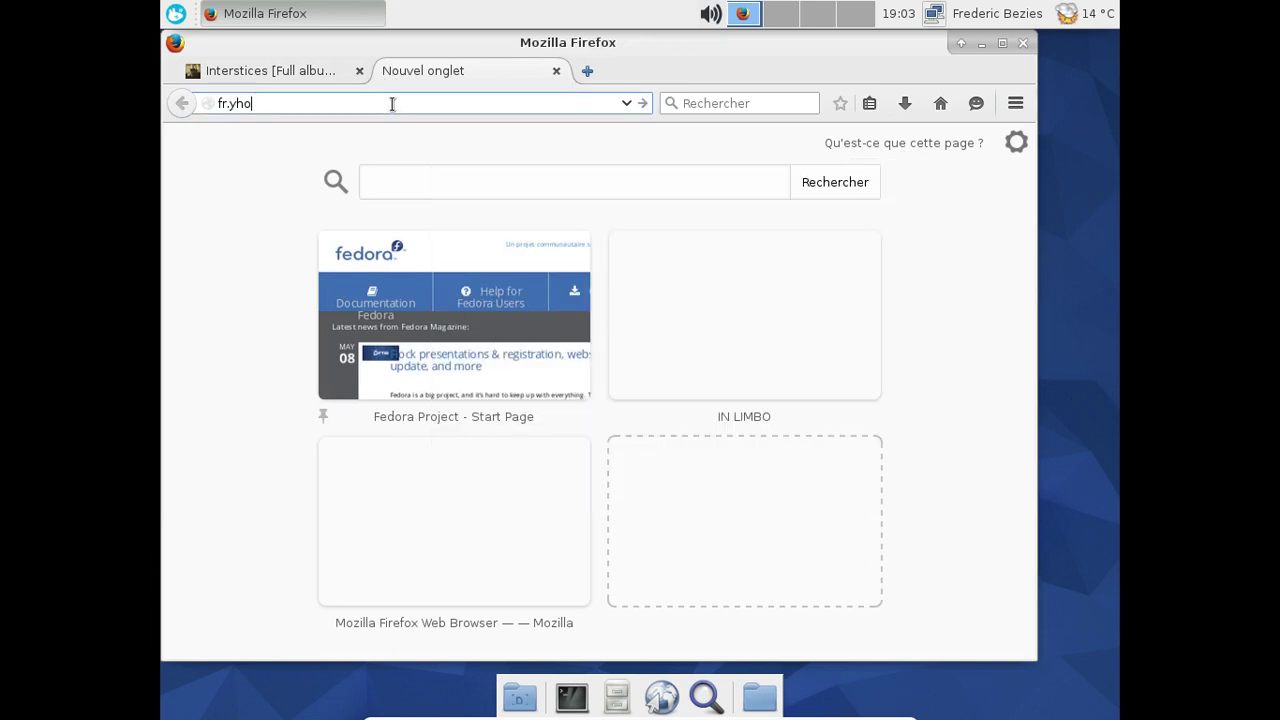
key(BackSpace)
key(BackSpace)
text(outube.c)
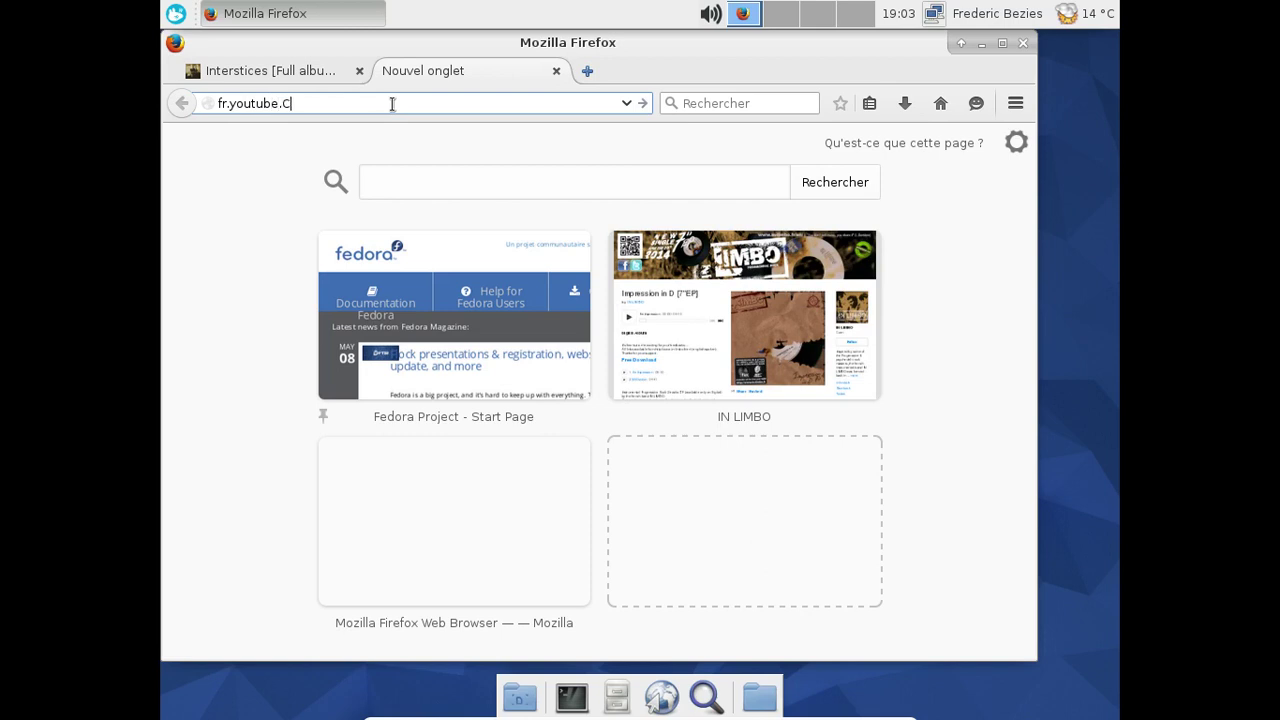
text(om)
key(Return)
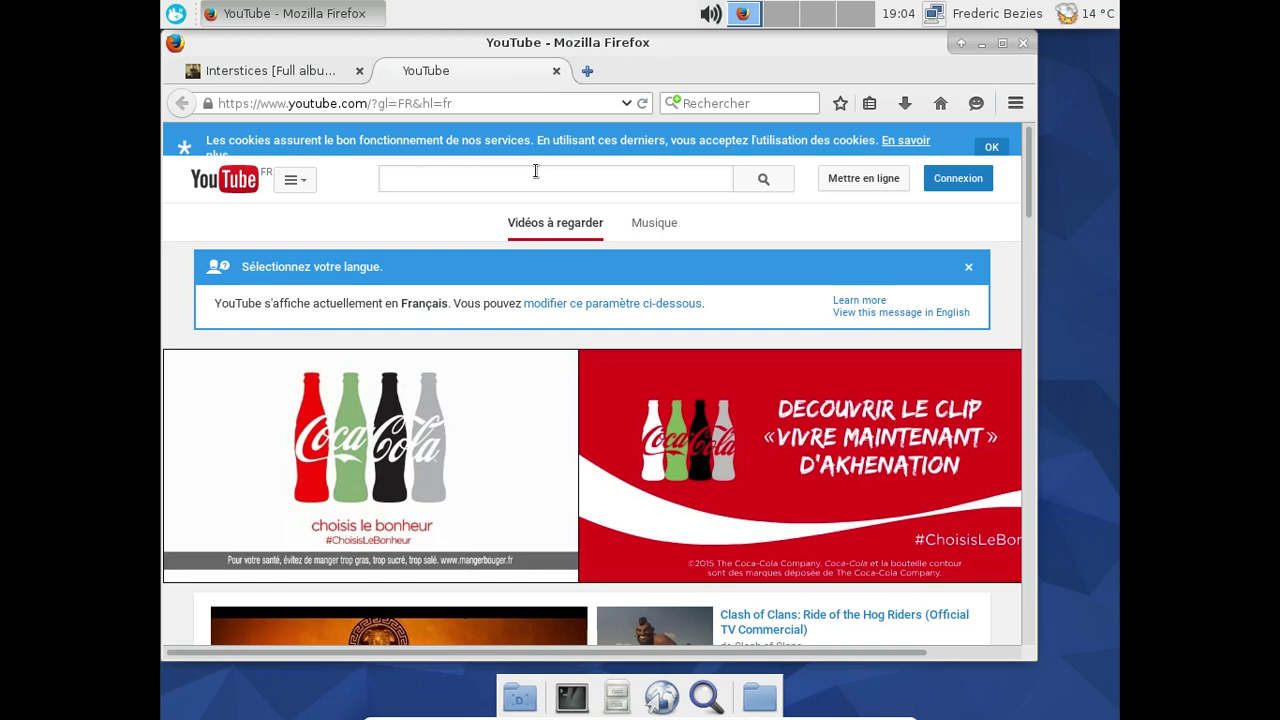
Search YouTube for Bella OS Linux with the author's name, then open and pause 'Slackware Linux current mai 2015'.
text(berl)
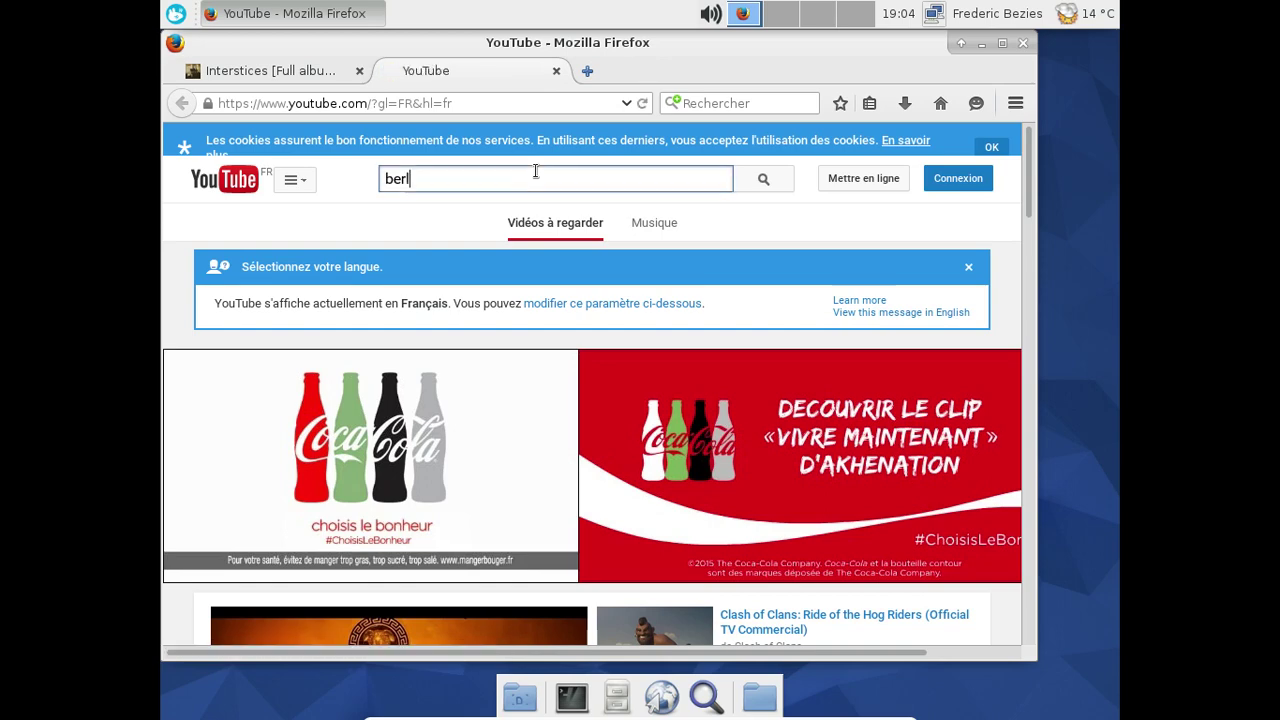
text(a)
key(BackSpace)
key(BackSpace)
key(BackSpace)
text(lla o)
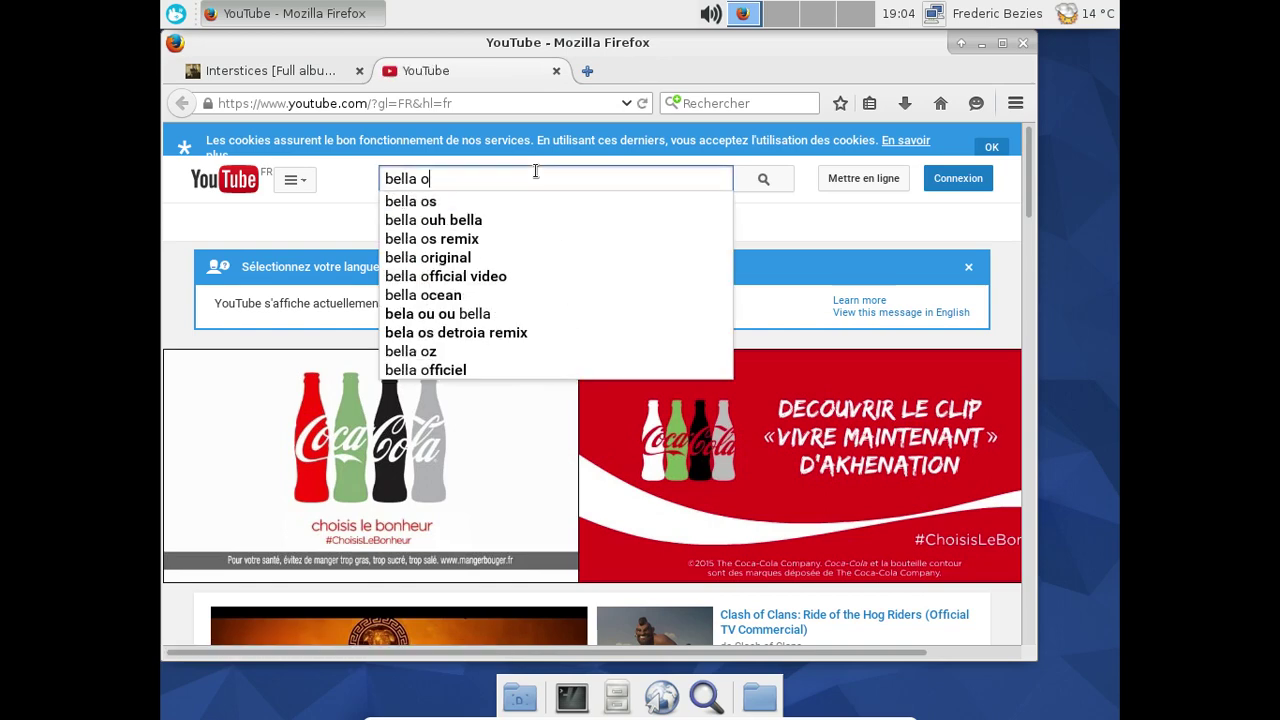
text(s )
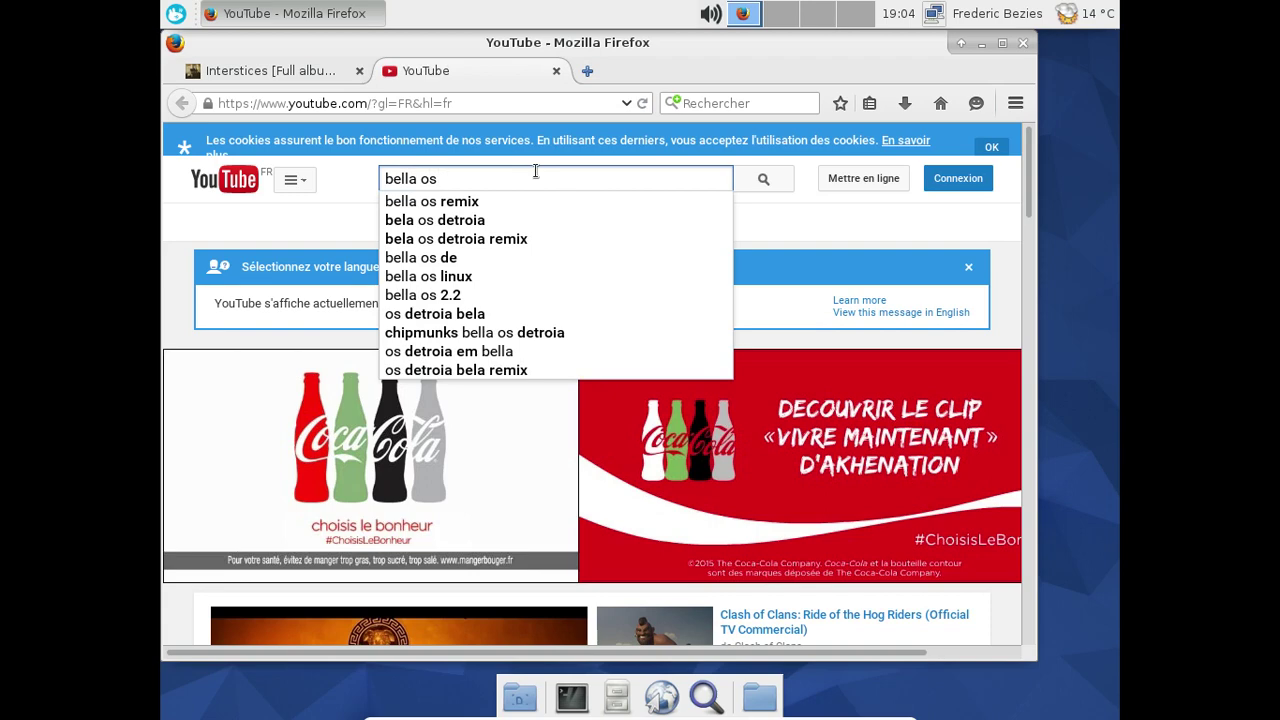
text(linux f)
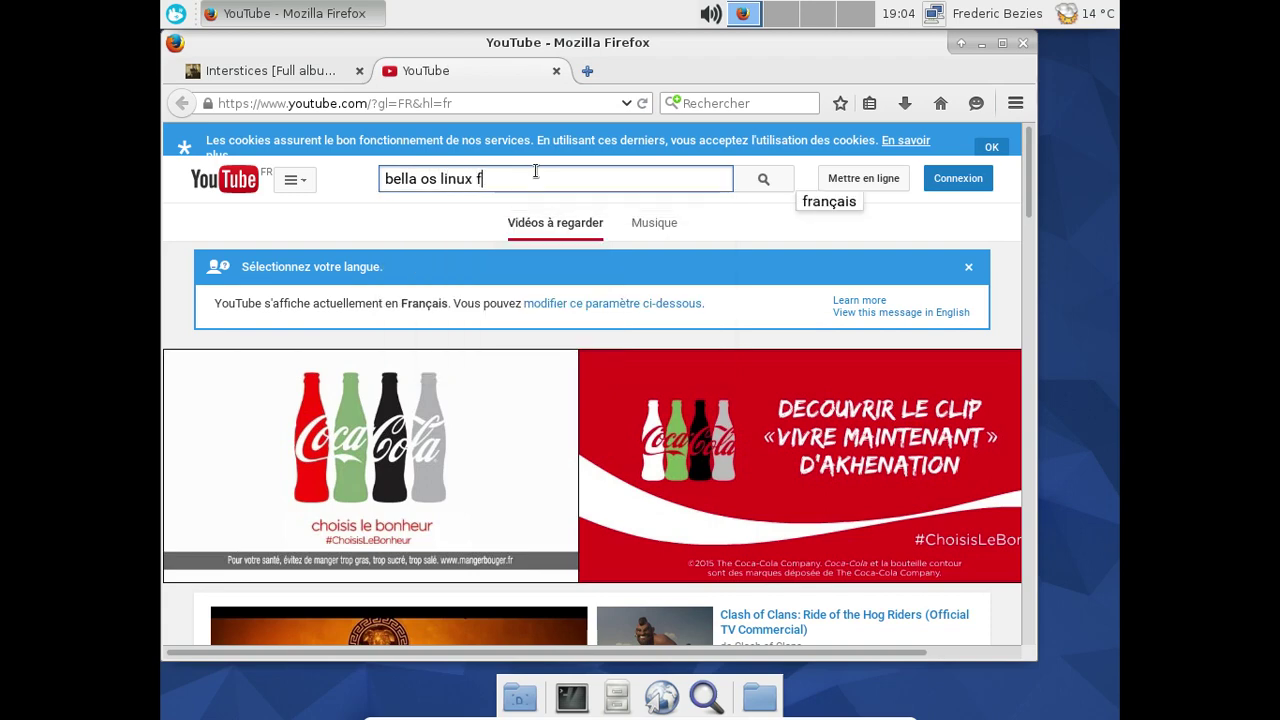
text(rederic bezie)
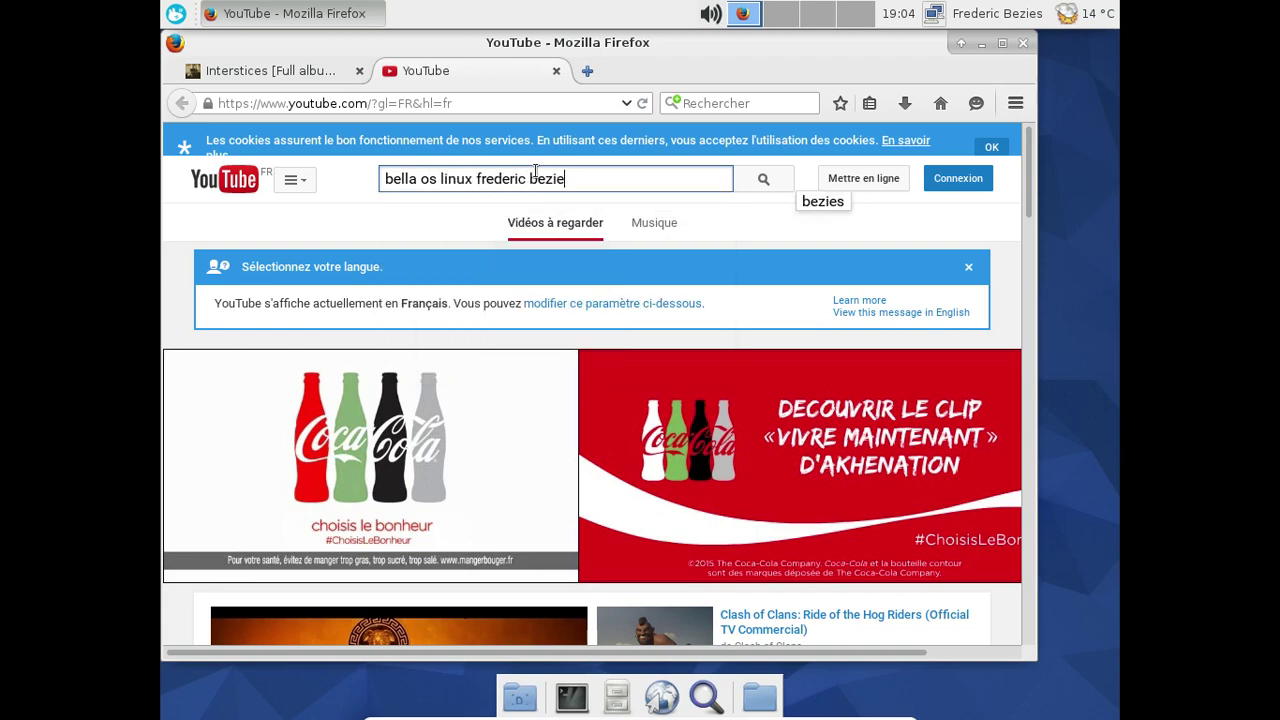
text(s)
key(Return)
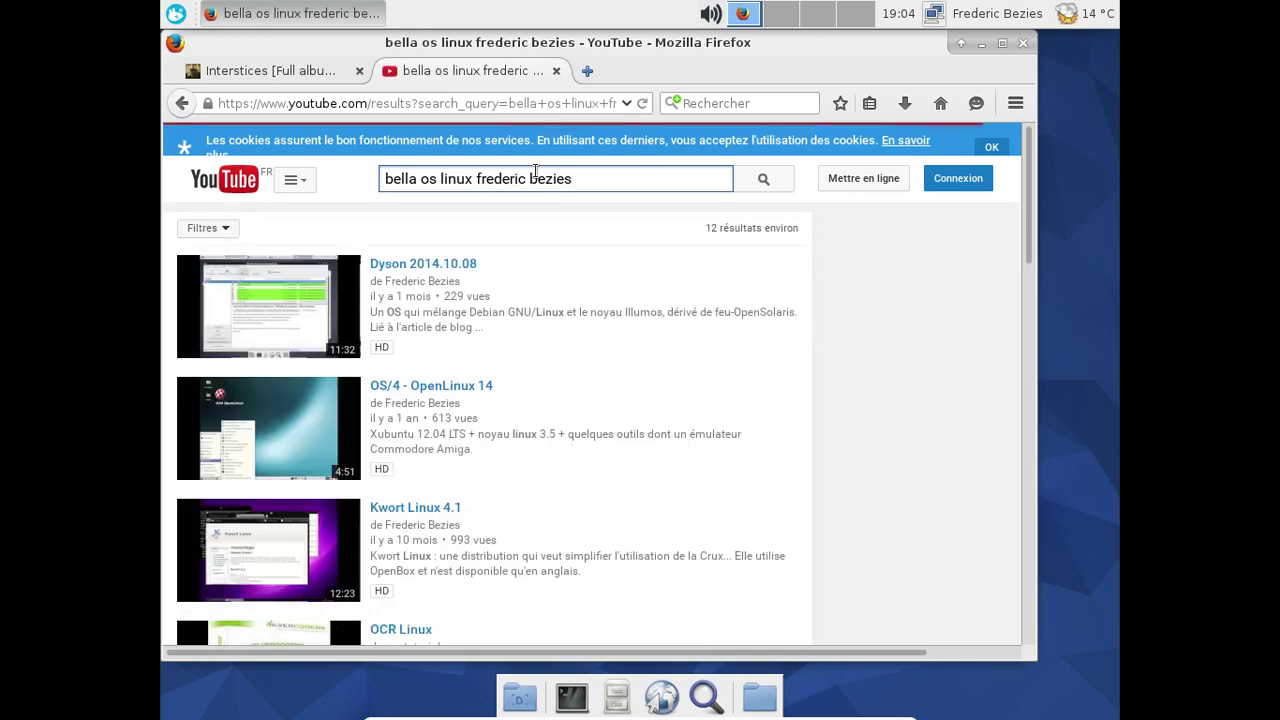
scroll(631, 363, down, 5)
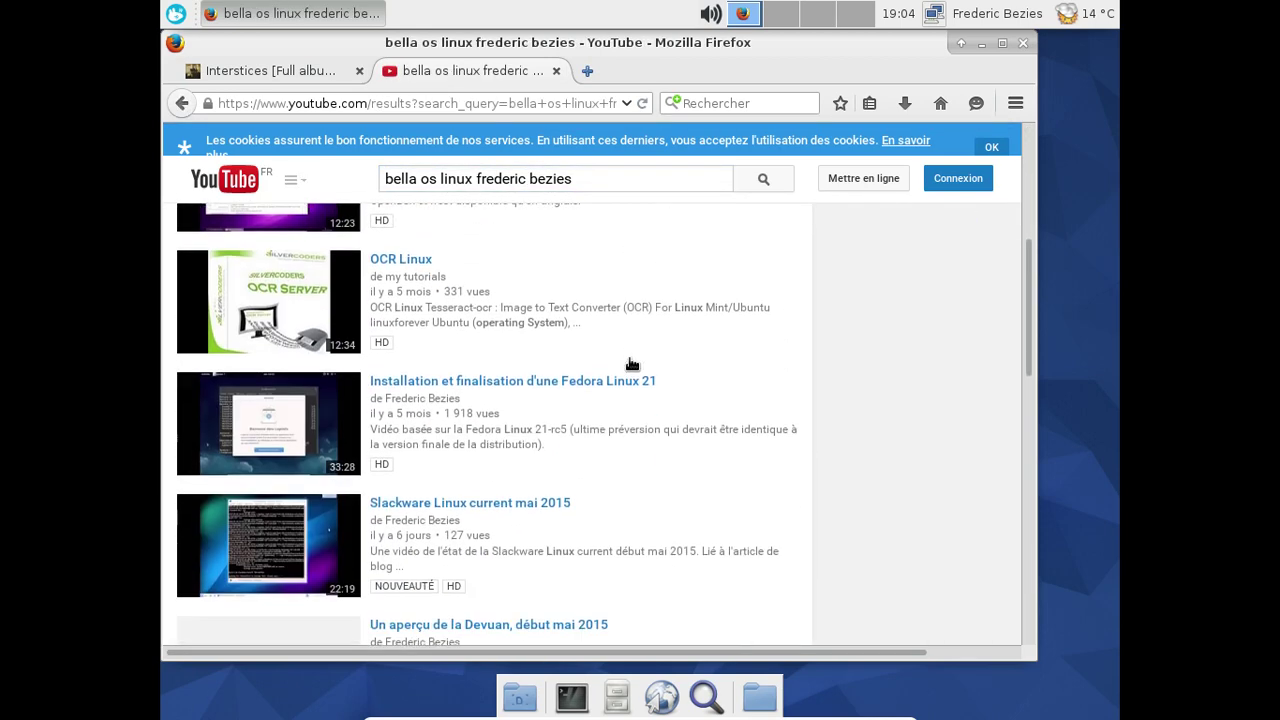
scroll(631, 363, down, 3)
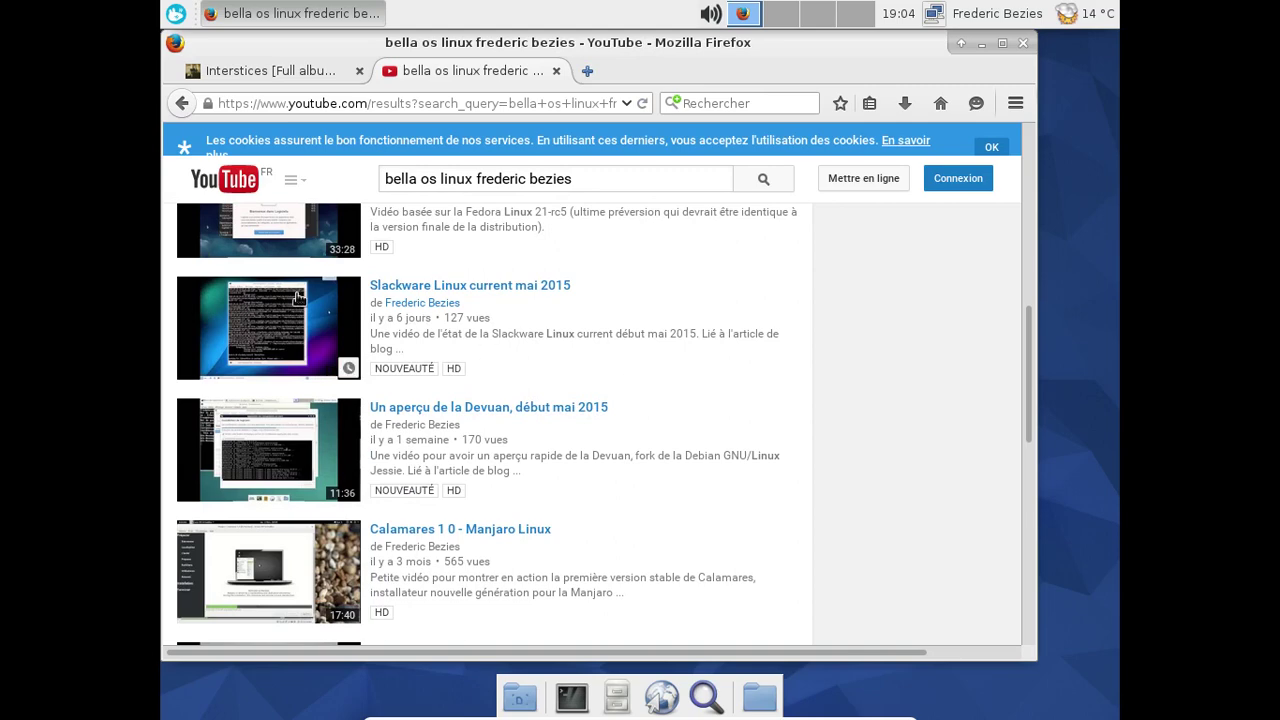
click(297, 297)
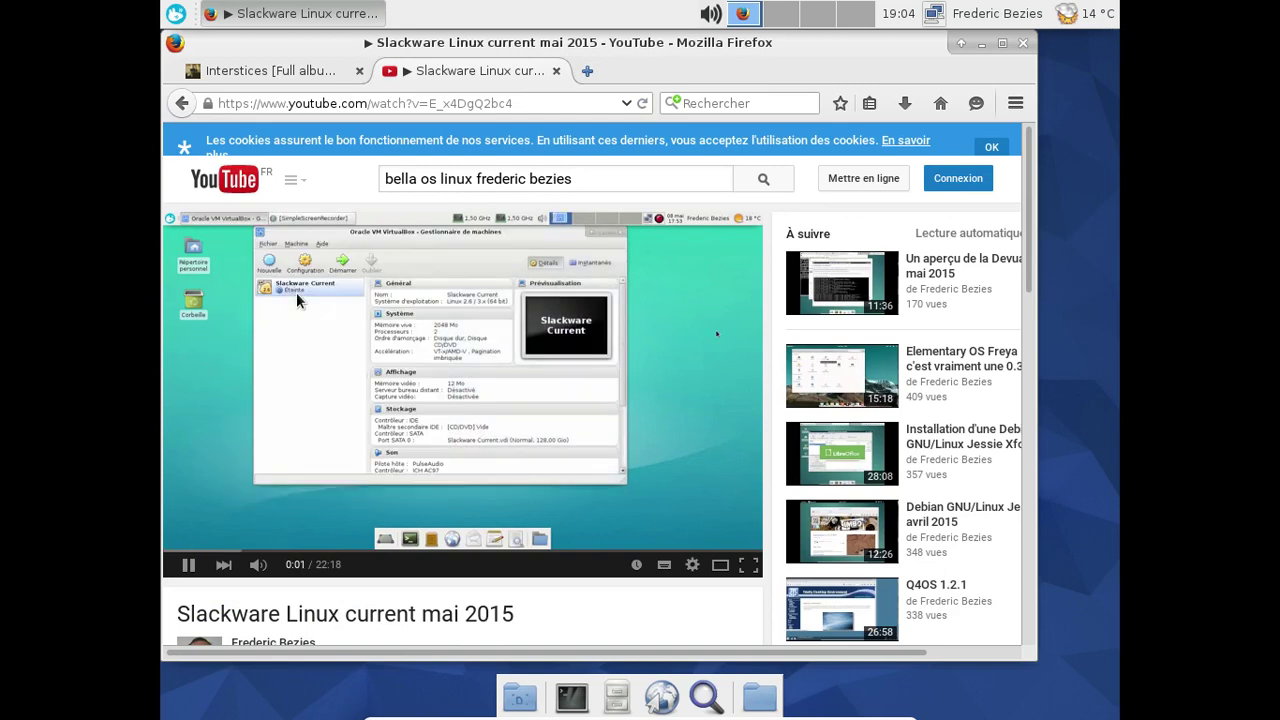
click(469, 390)
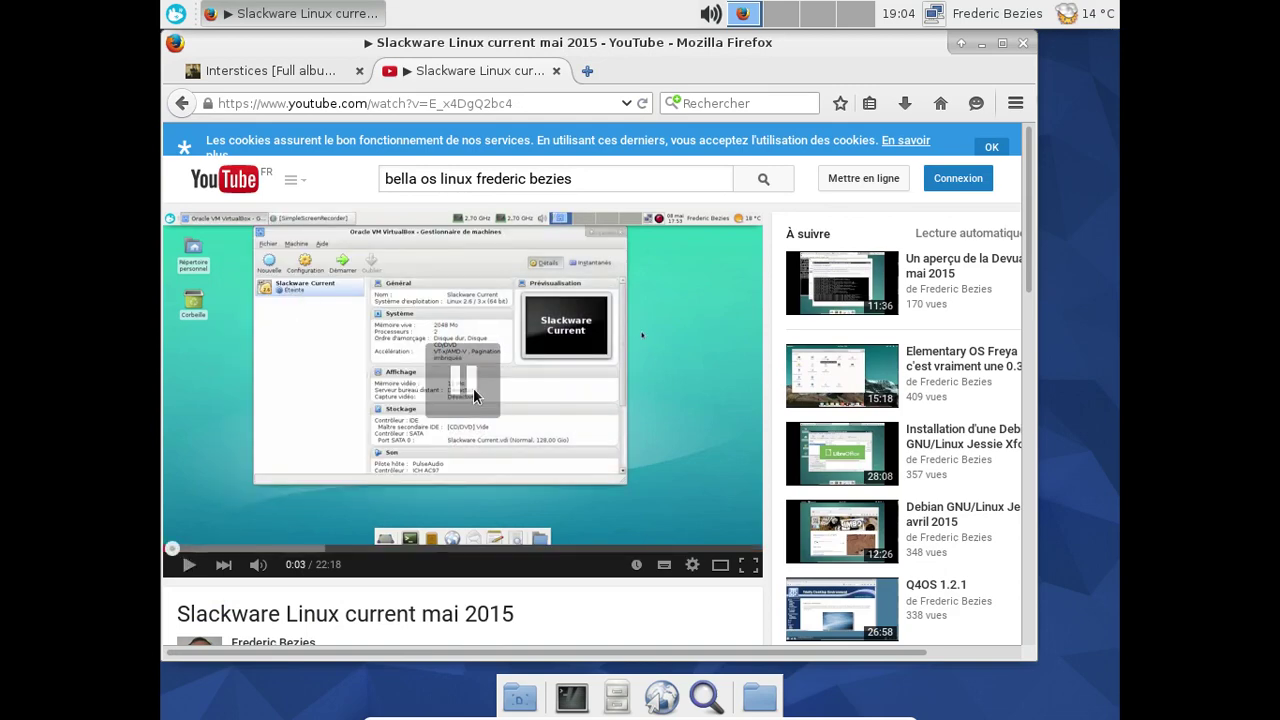
Close Firefox and confirm 'Fermer les onglets' to close both tabs.
click(1024, 43)
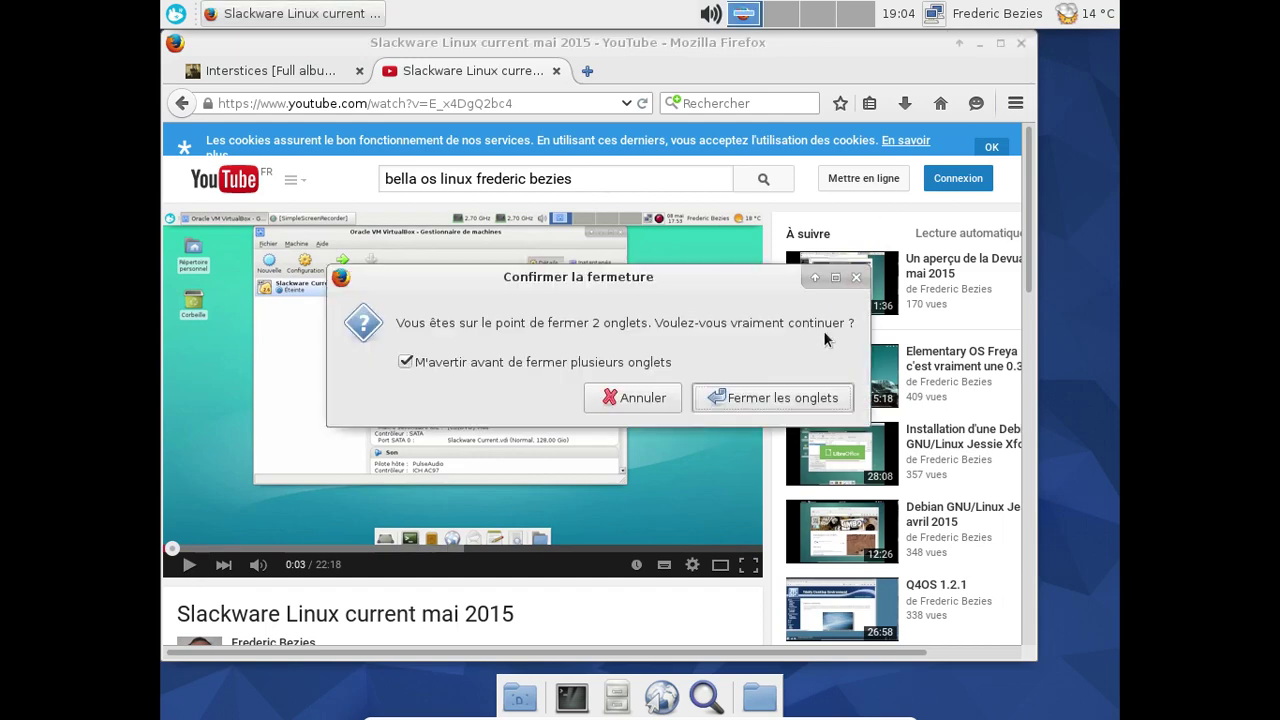
click(810, 398)
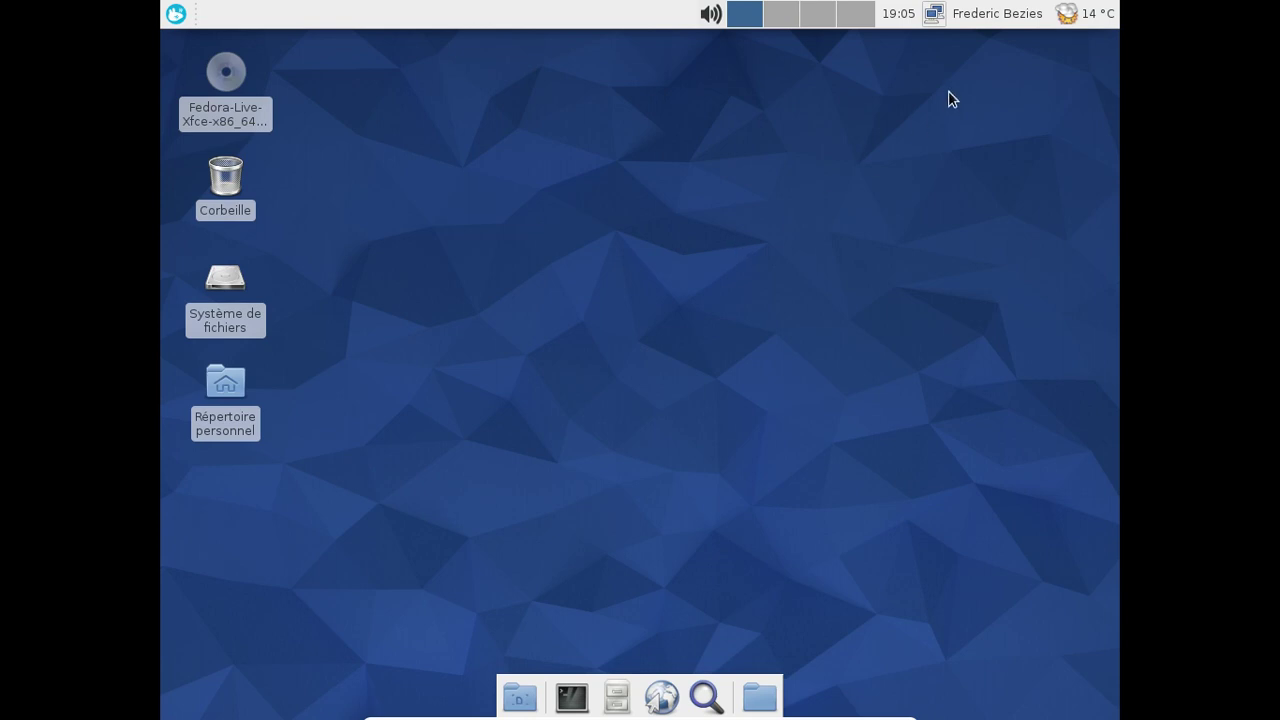
Shut down the live session by choosing Éteindre from the user menu and confirming Éteindre.
click(970, 14)
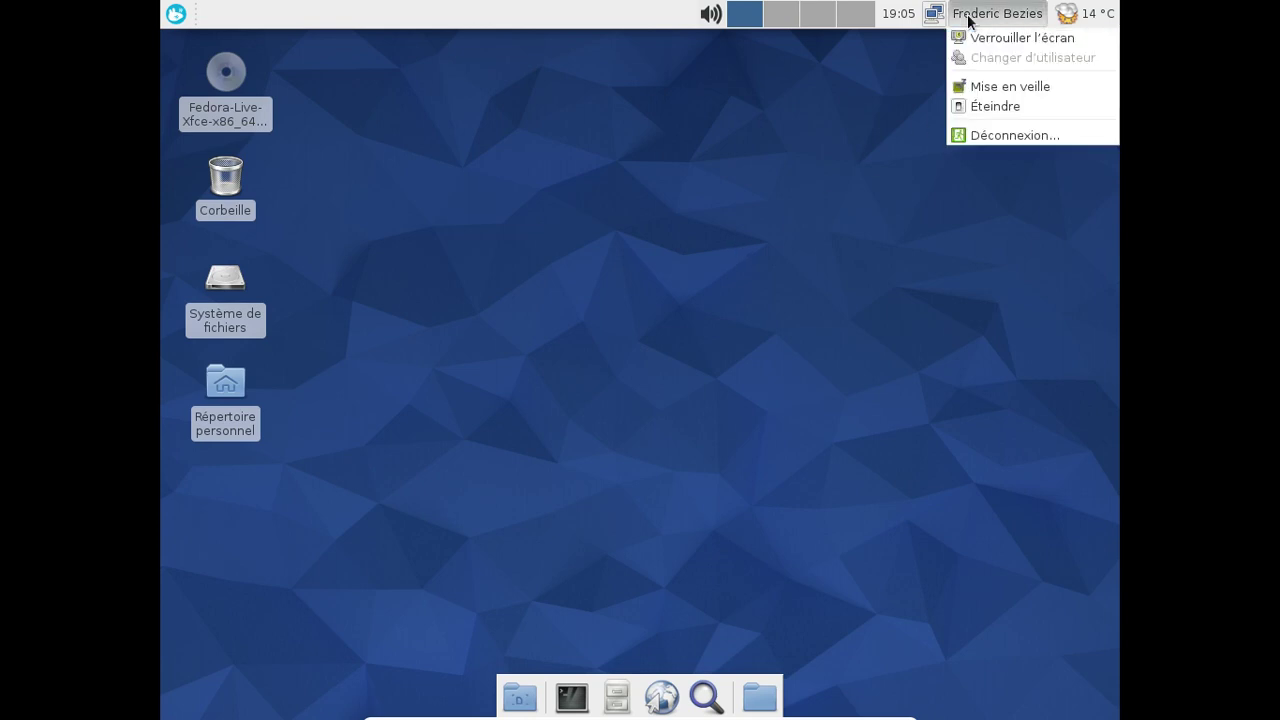
click(1012, 109)
click(766, 393)
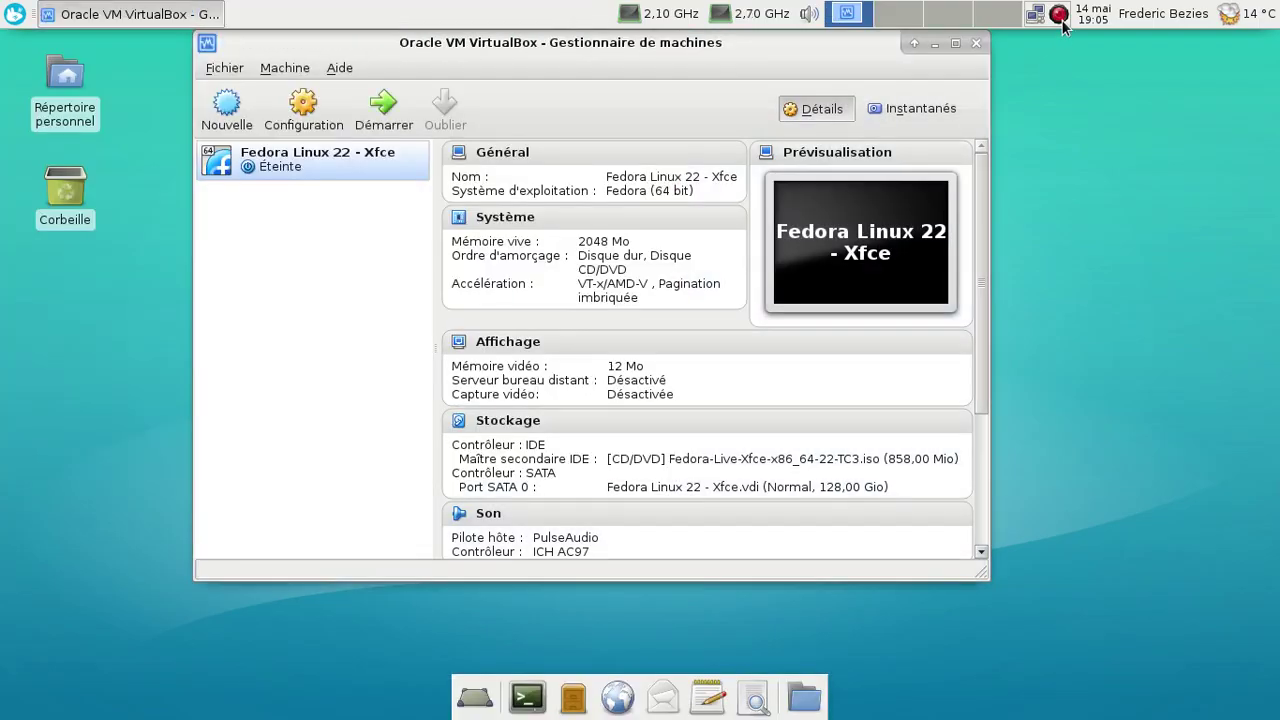
click(1060, 18)
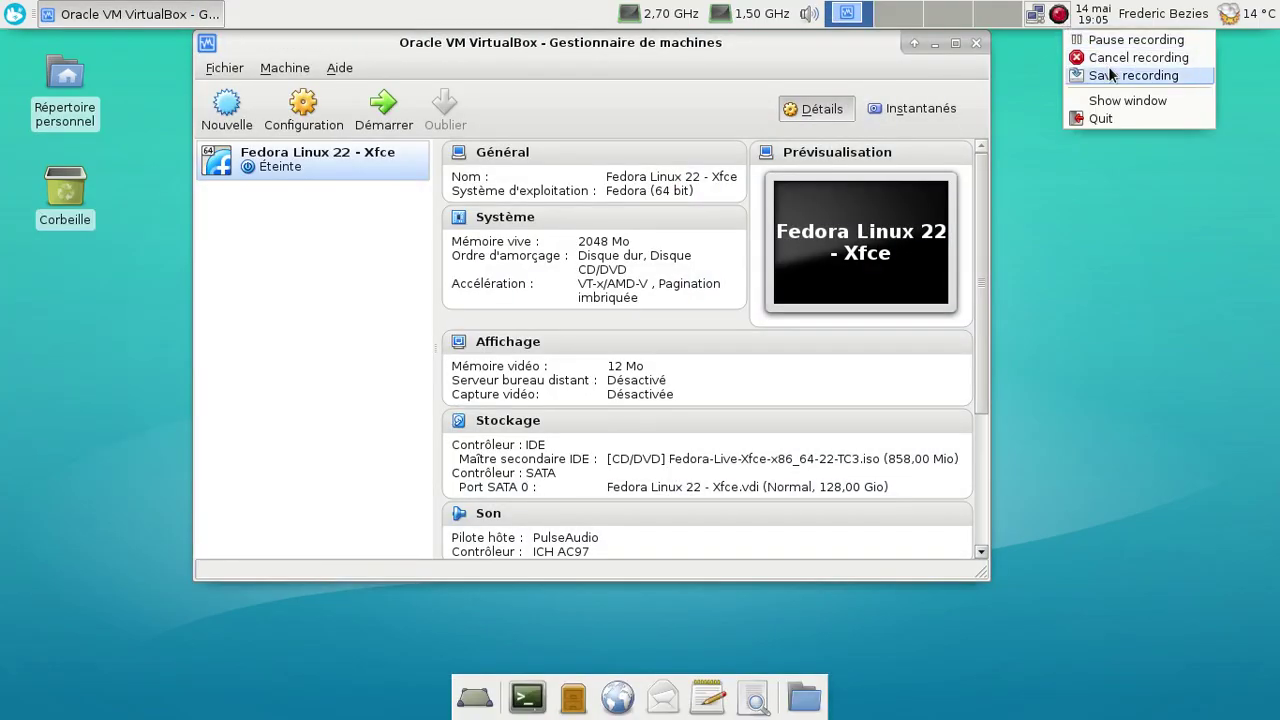